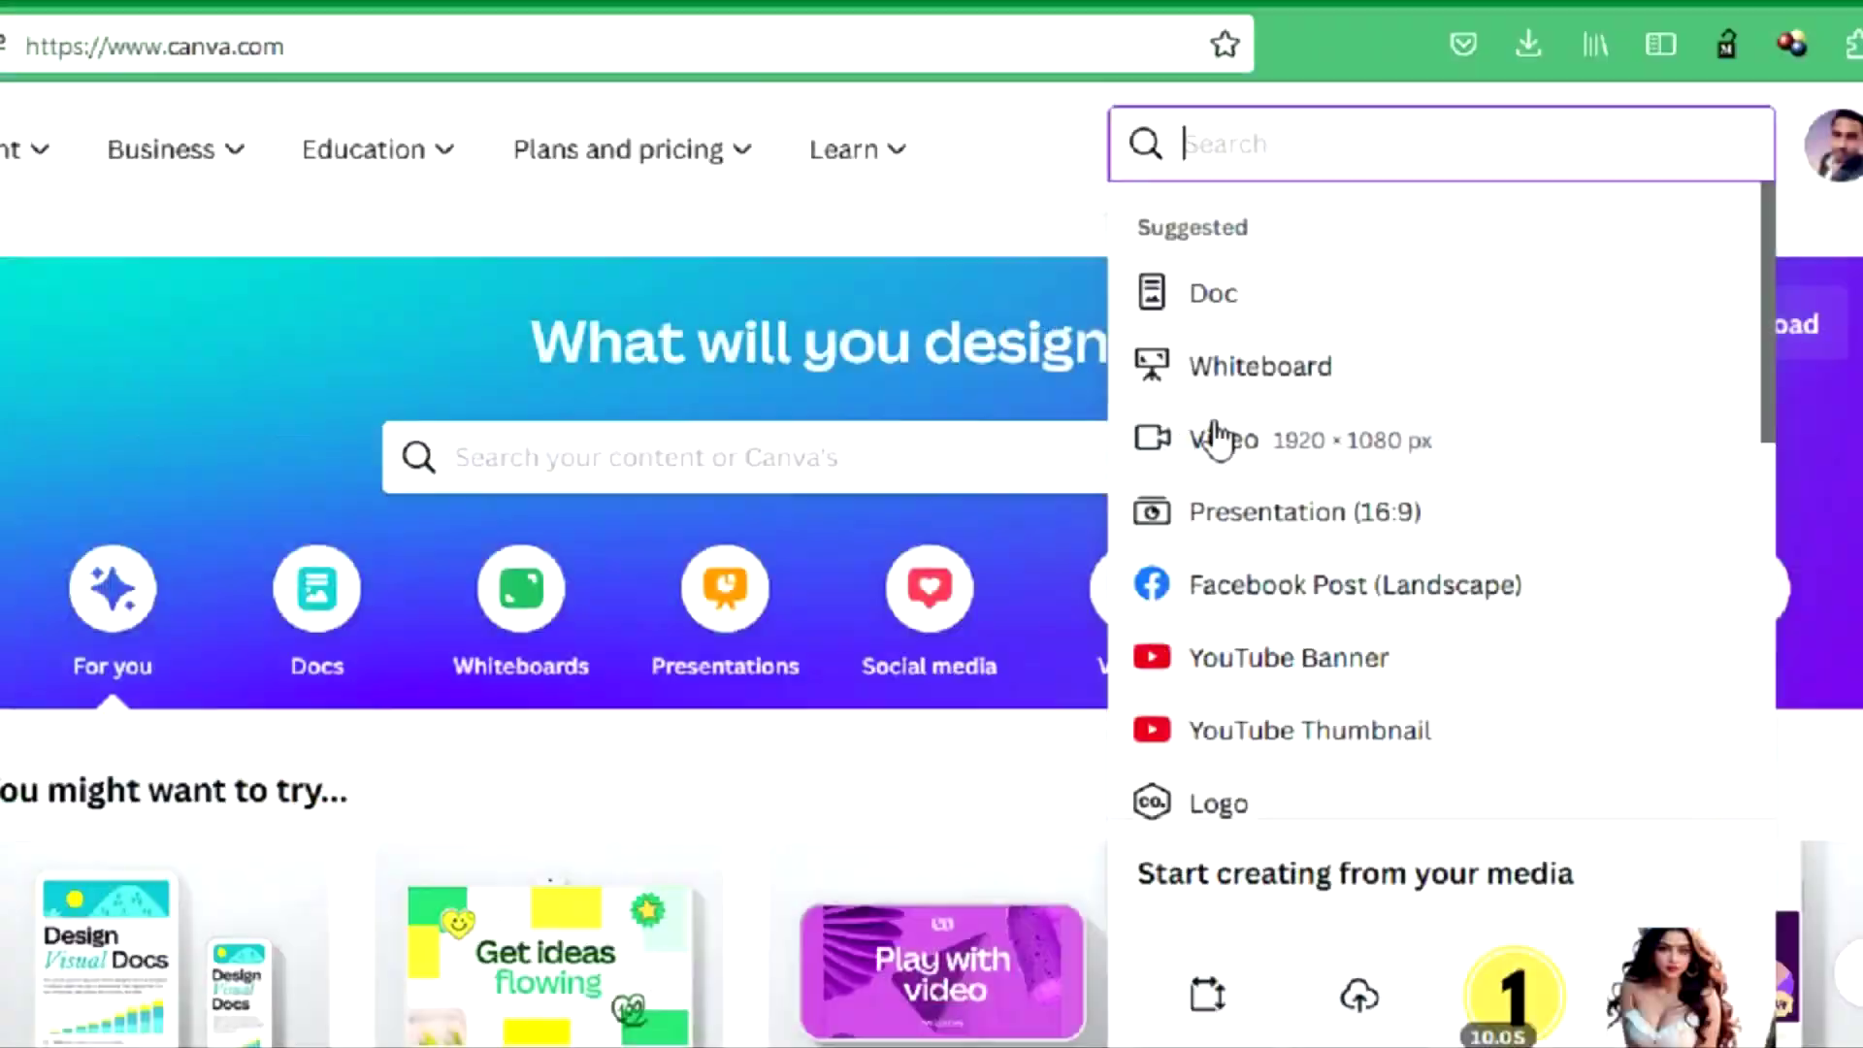
Create a blank 1920 × 1080 px video design and search the elements for "rounded square".
left_click(1053, 552)
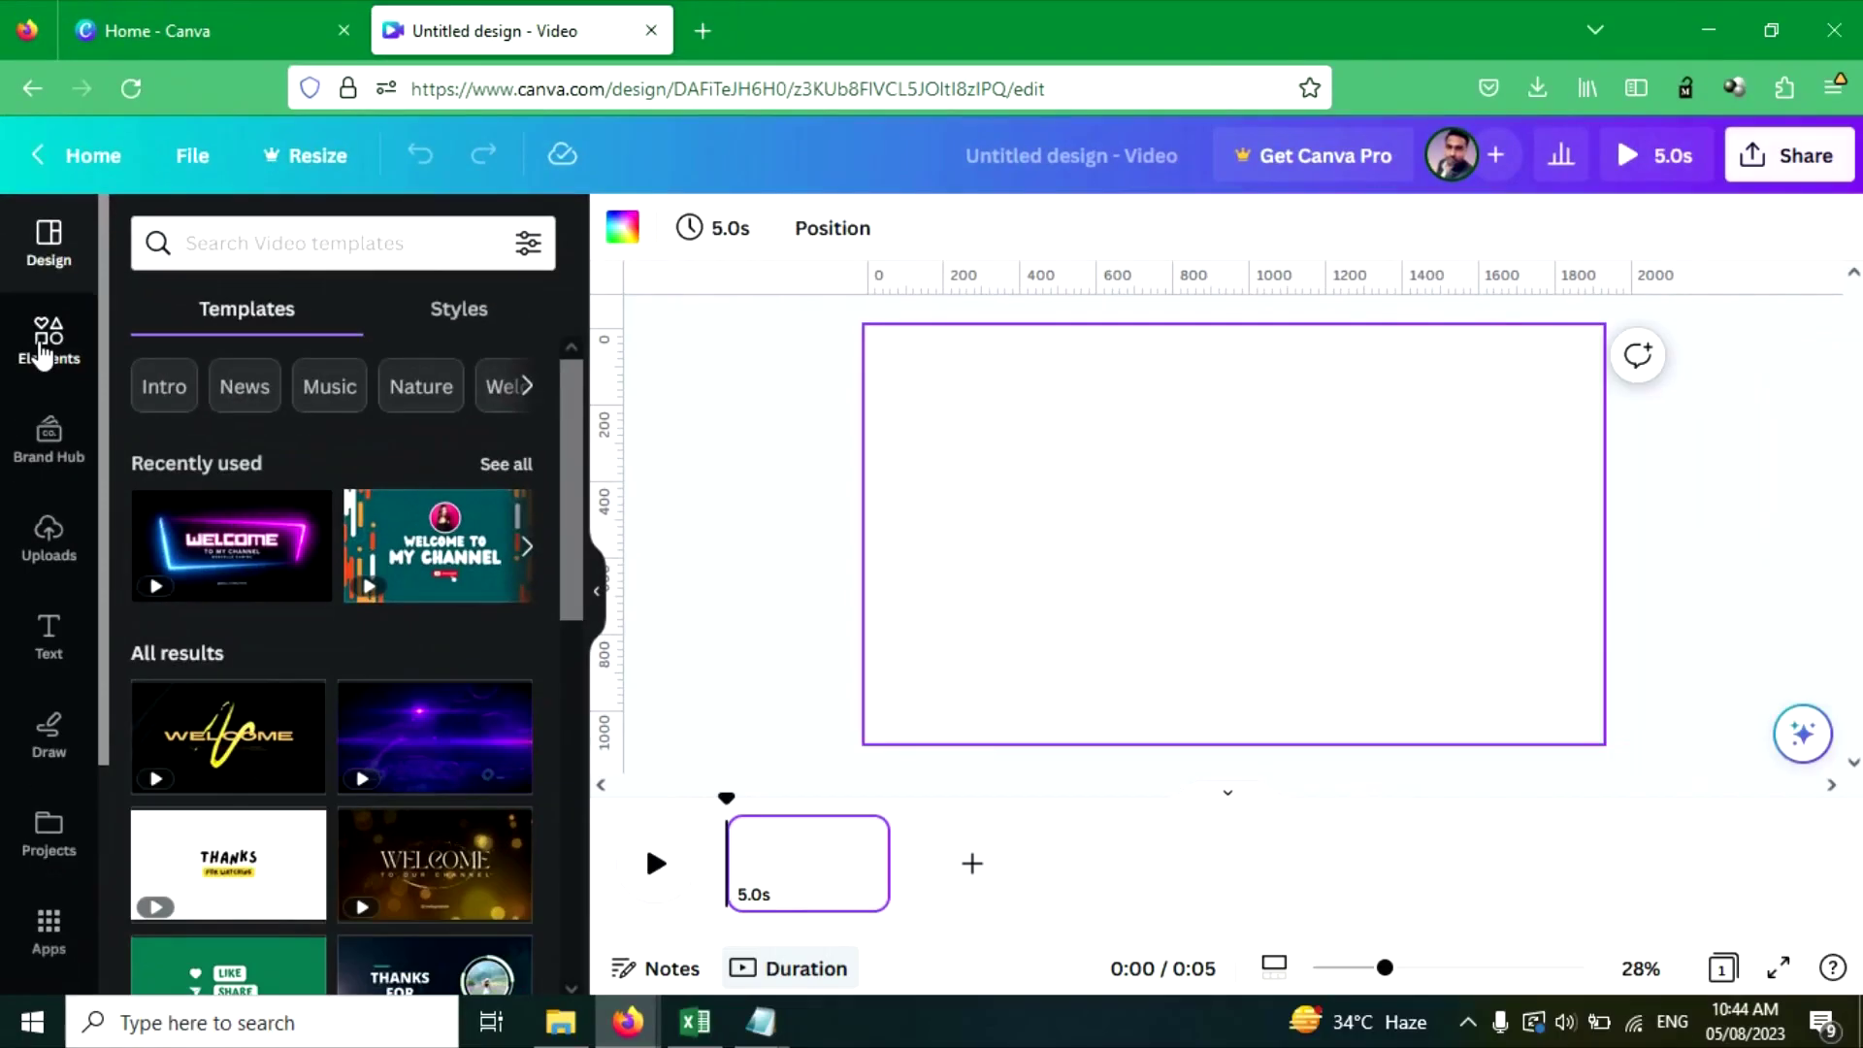
left_click(86, 543)
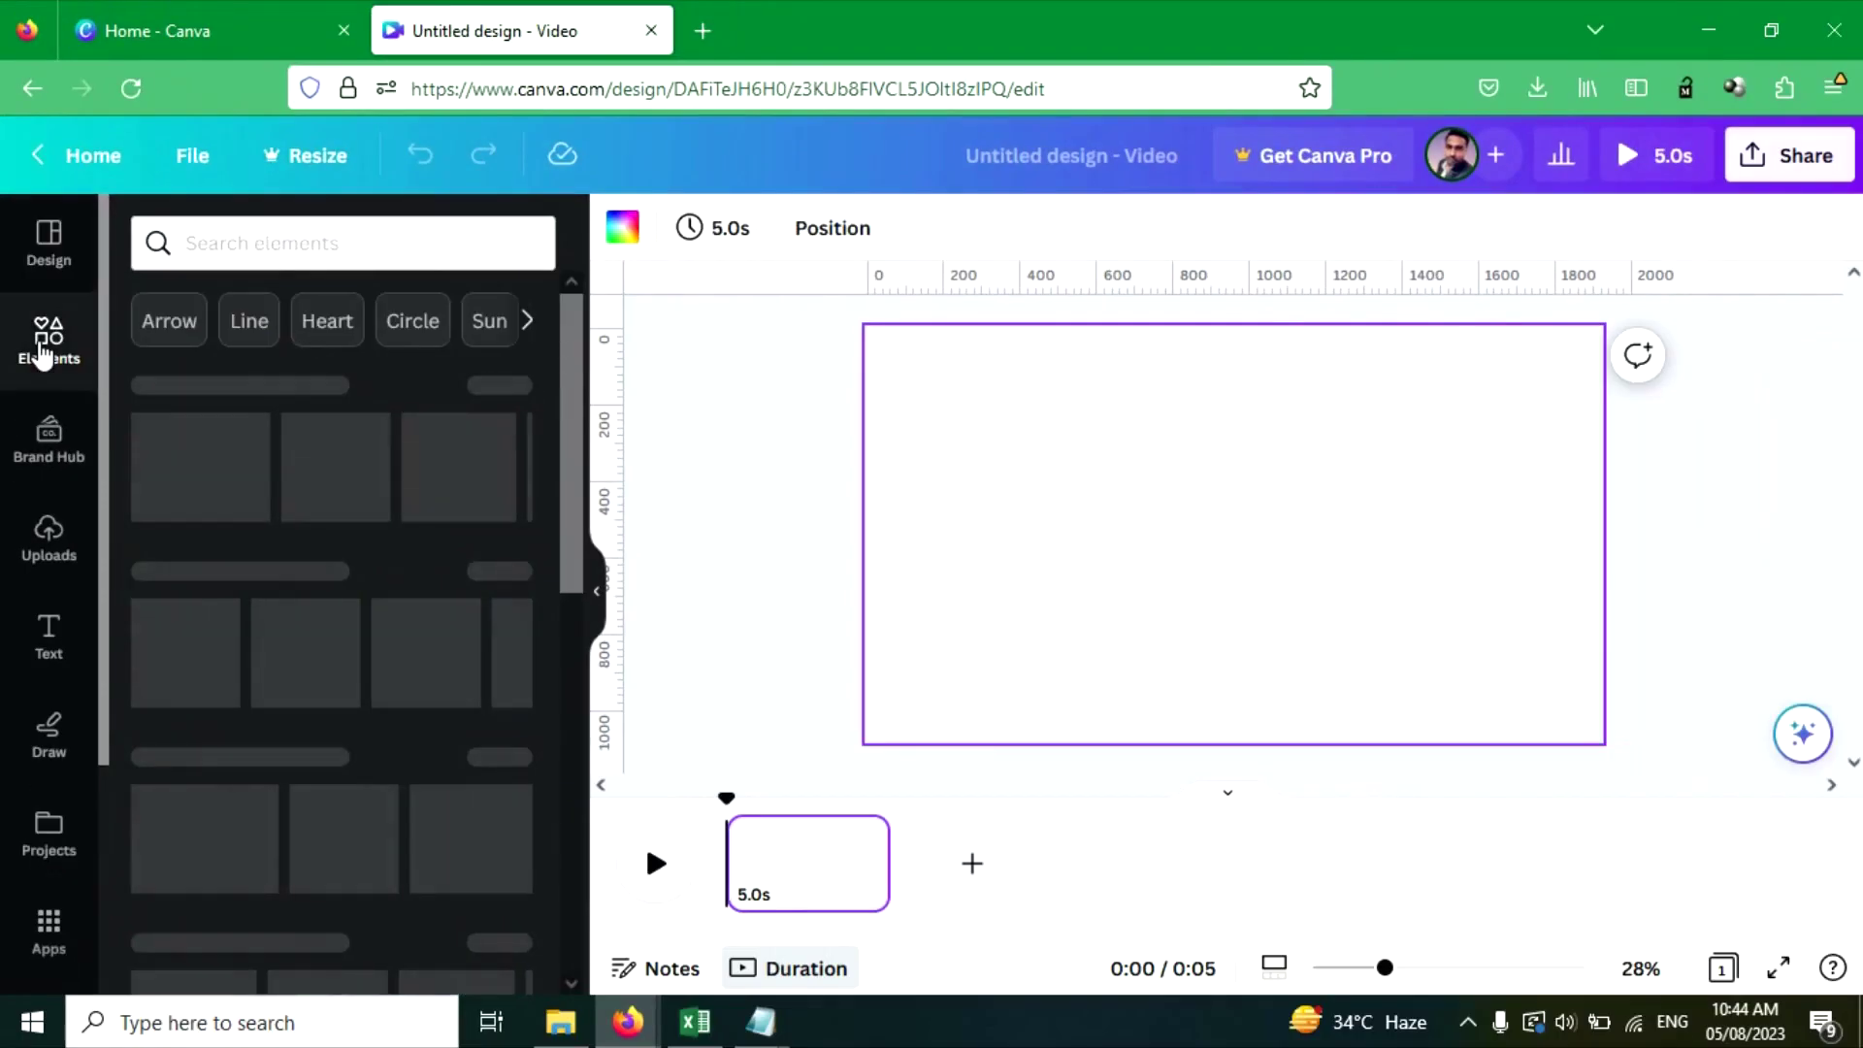
left_click(272, 238)
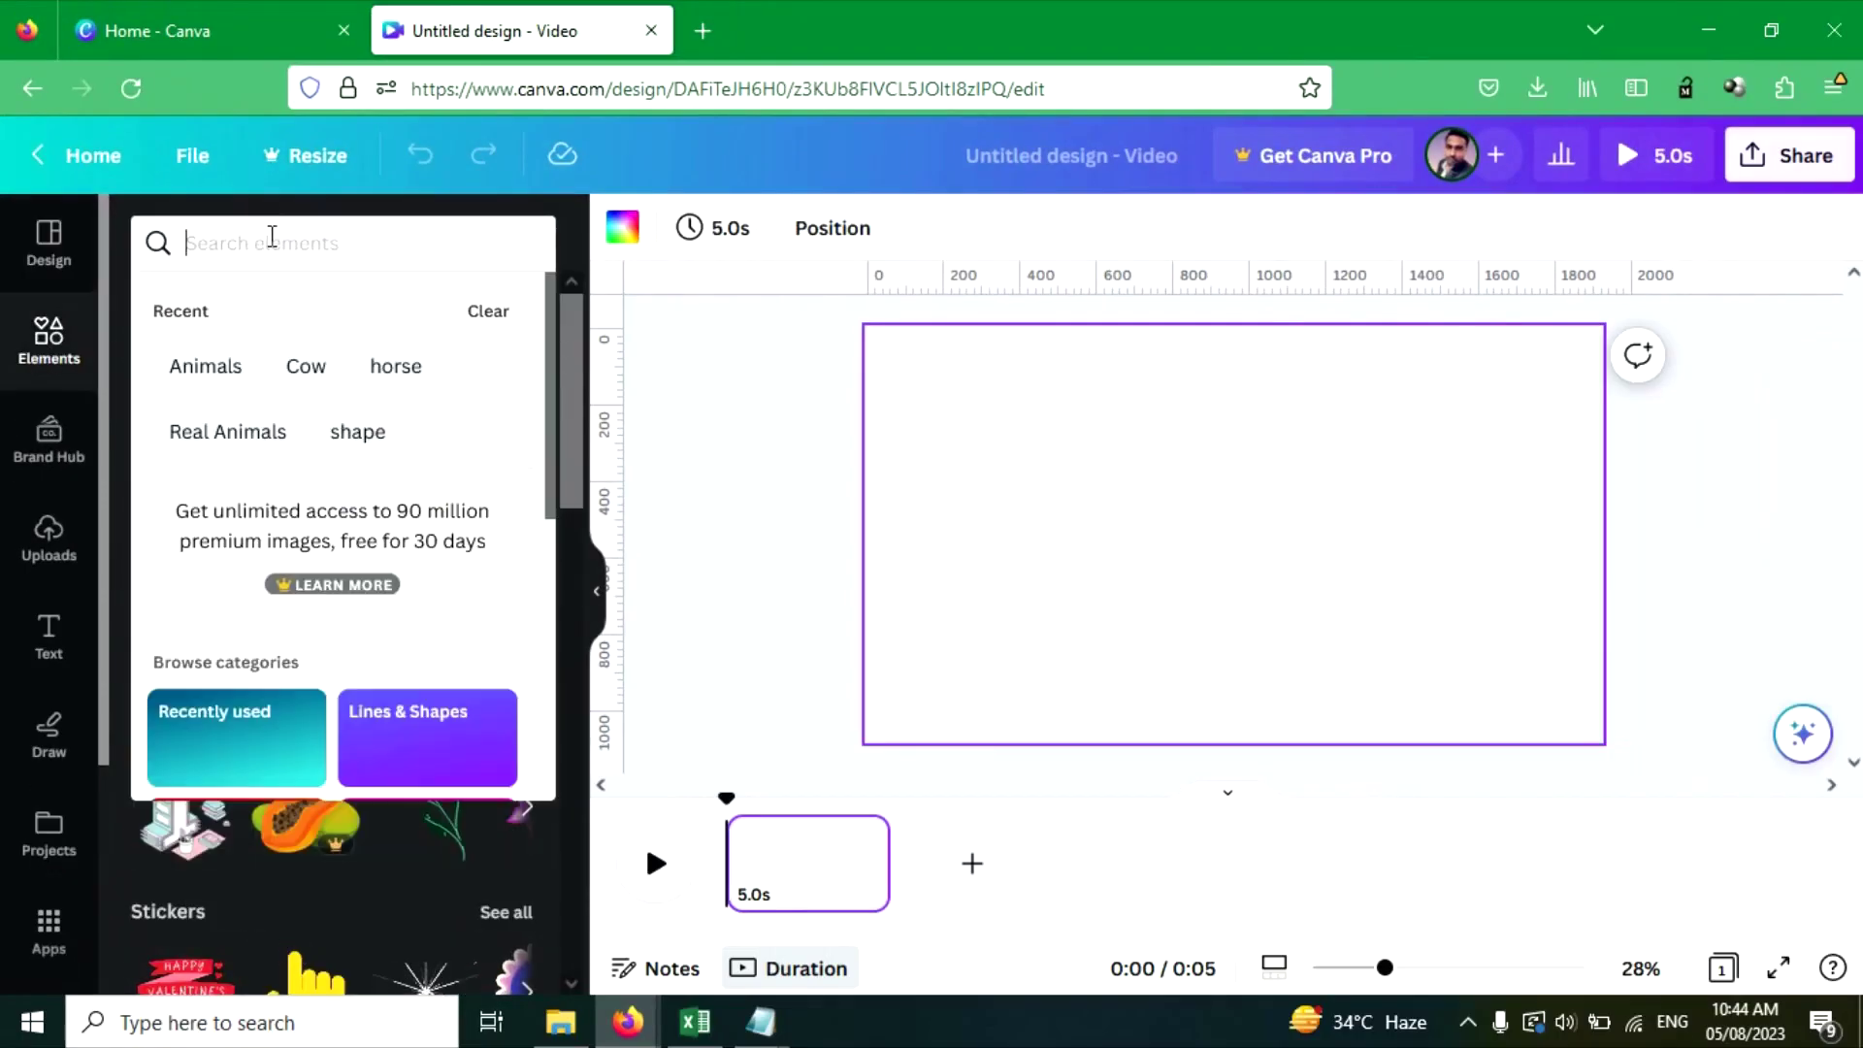
type("R")
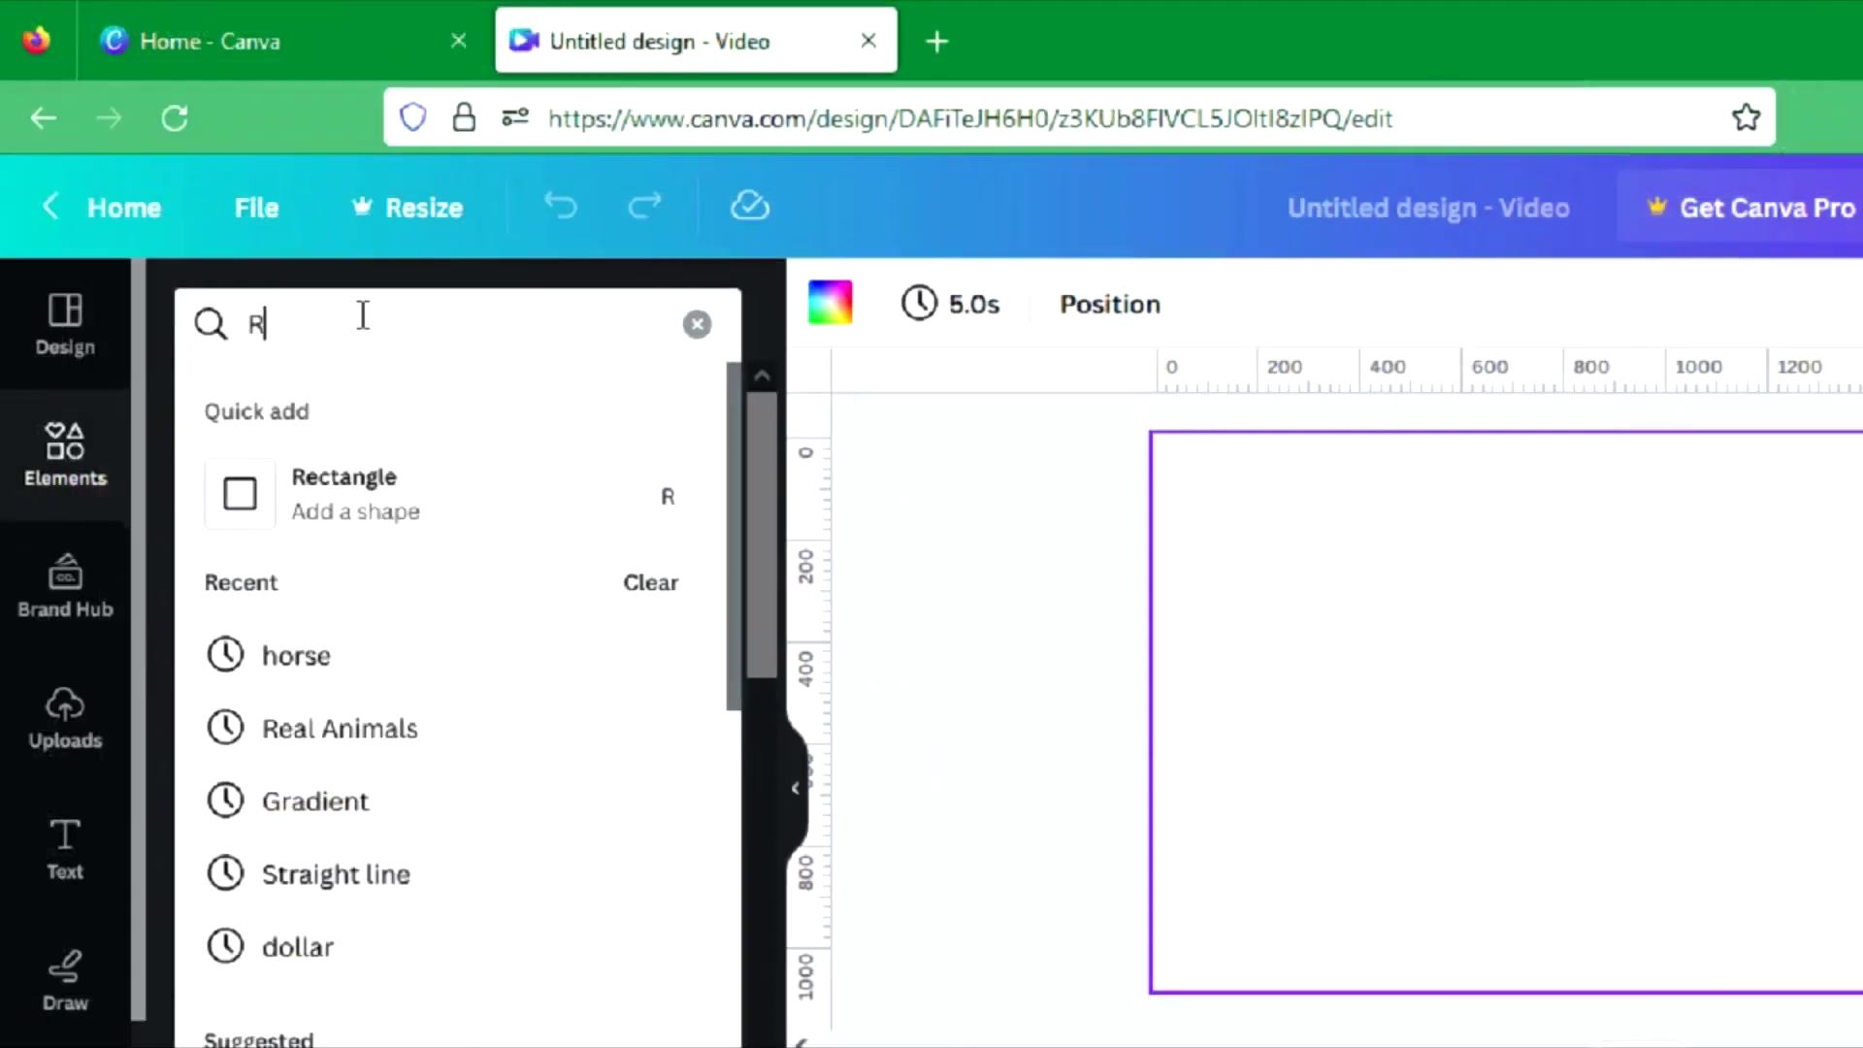
type("ounded")
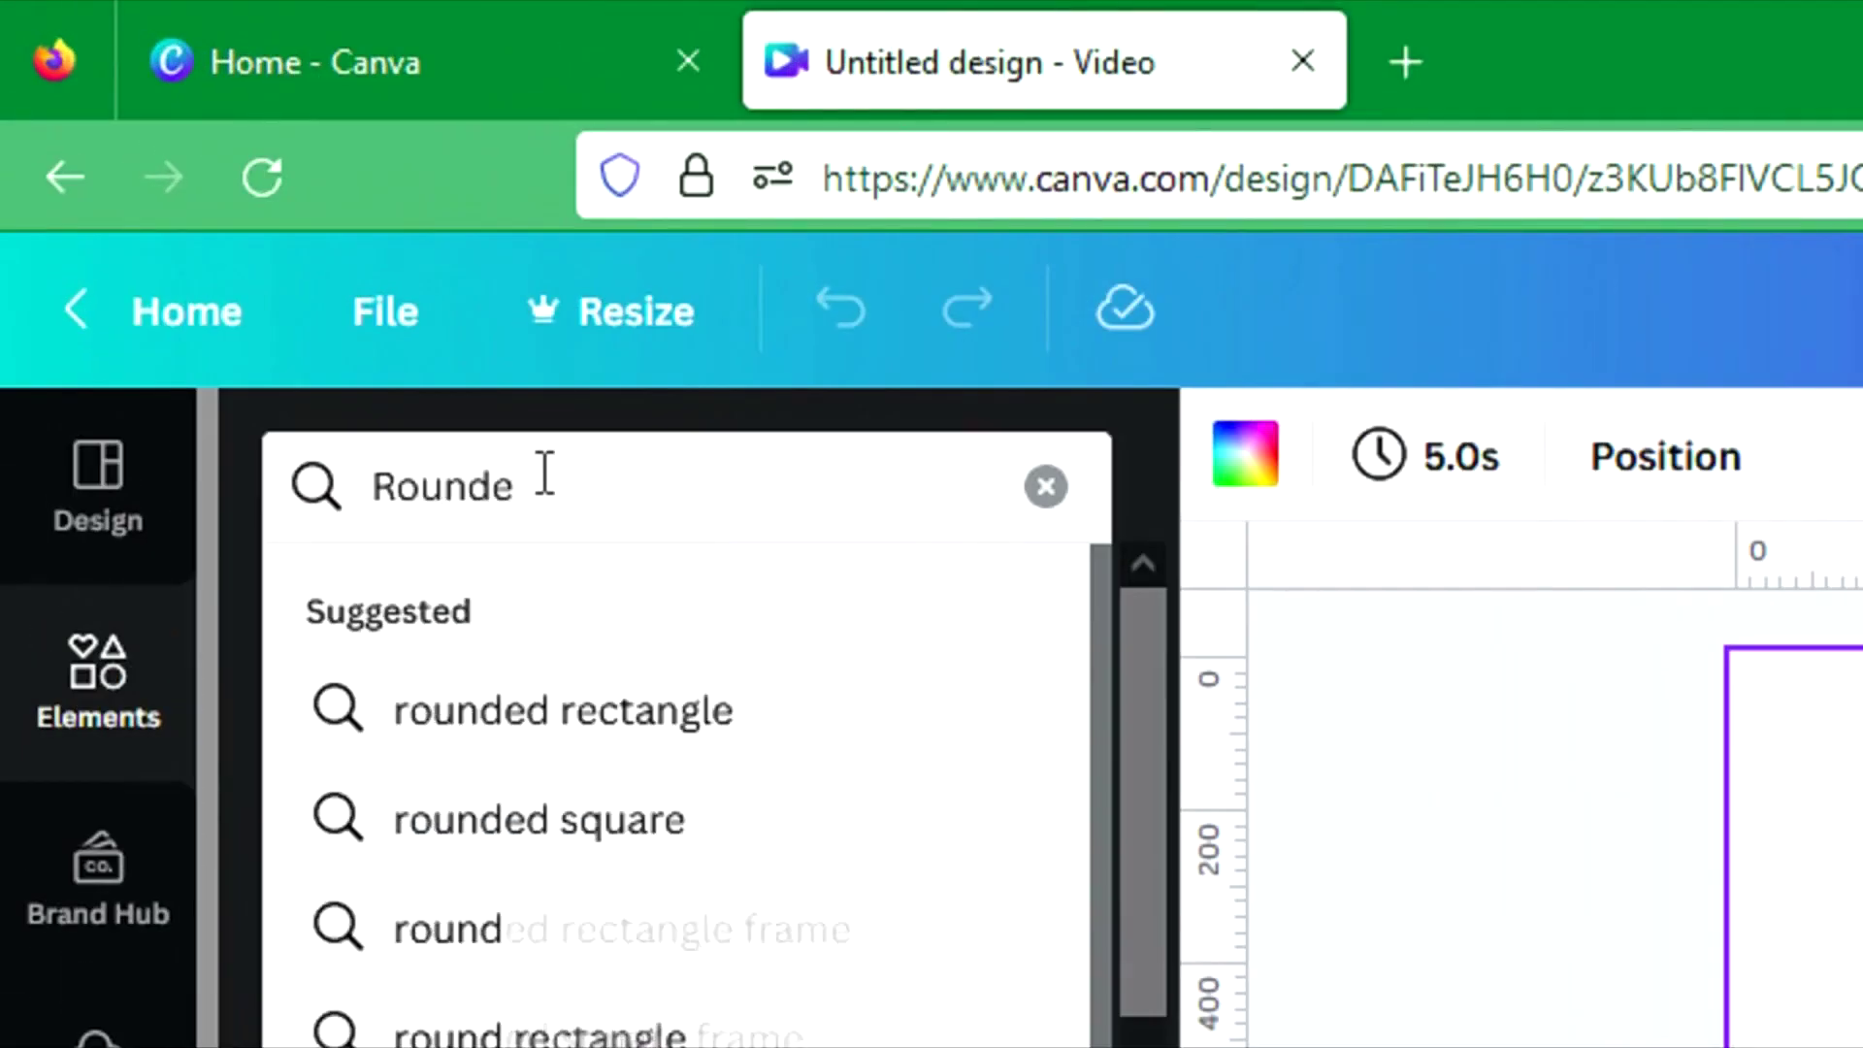
key("Down")
key("Down")
key("Down")
key("Up")
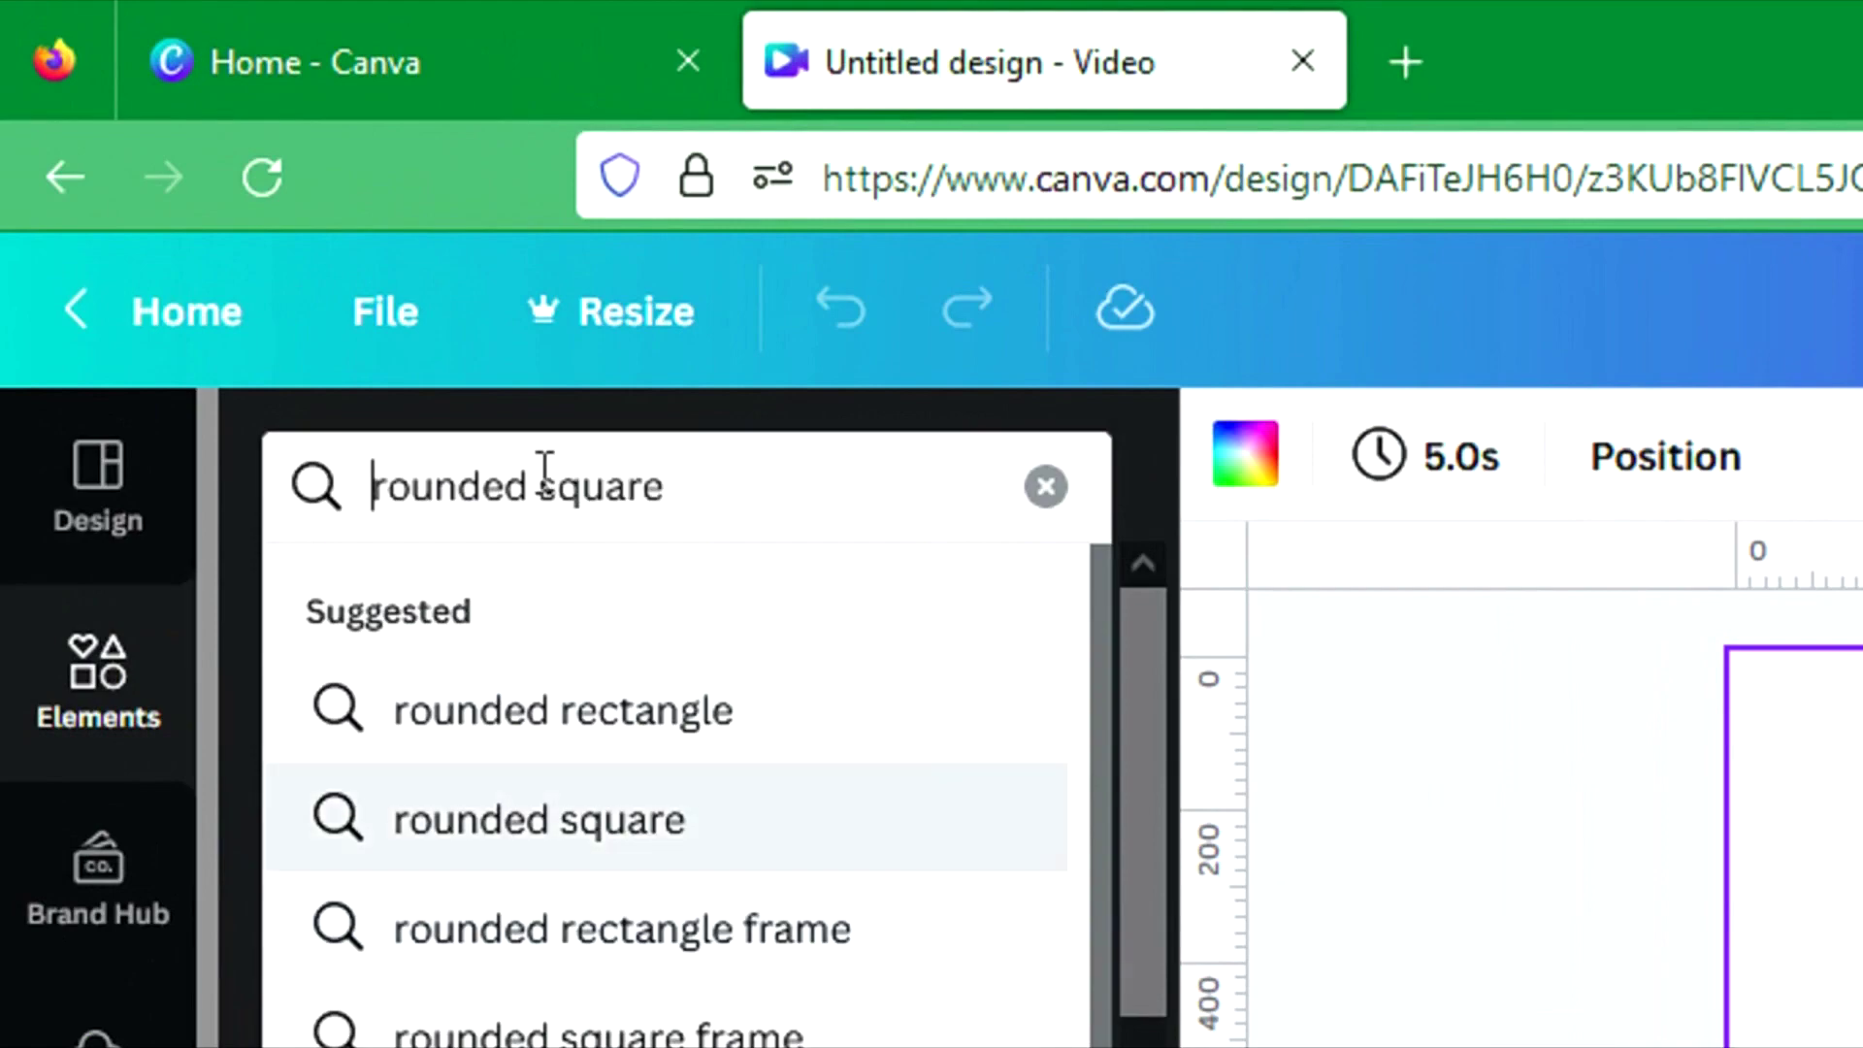
left_click(505, 825)
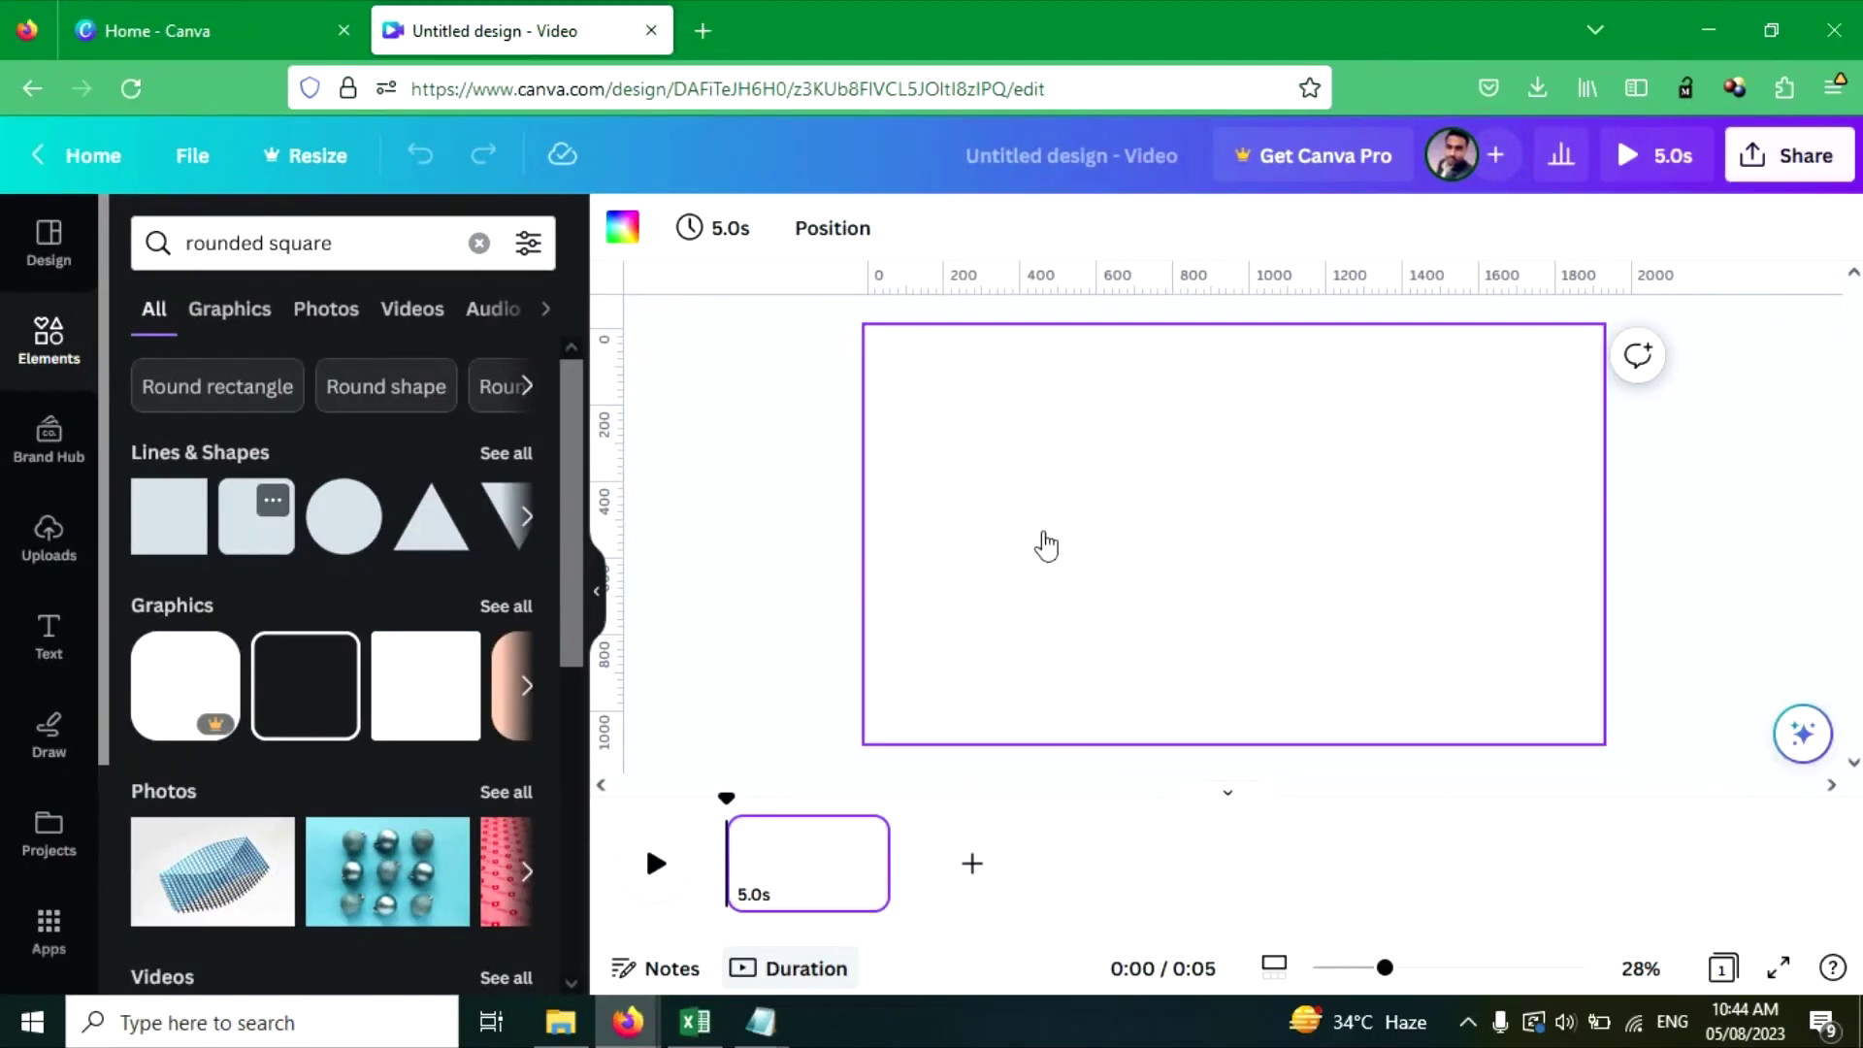
Add the rounded square shape to the page and stretch it into a wide banner along the page's upper edge.
left_click_drag(1046, 547, 1234, 533)
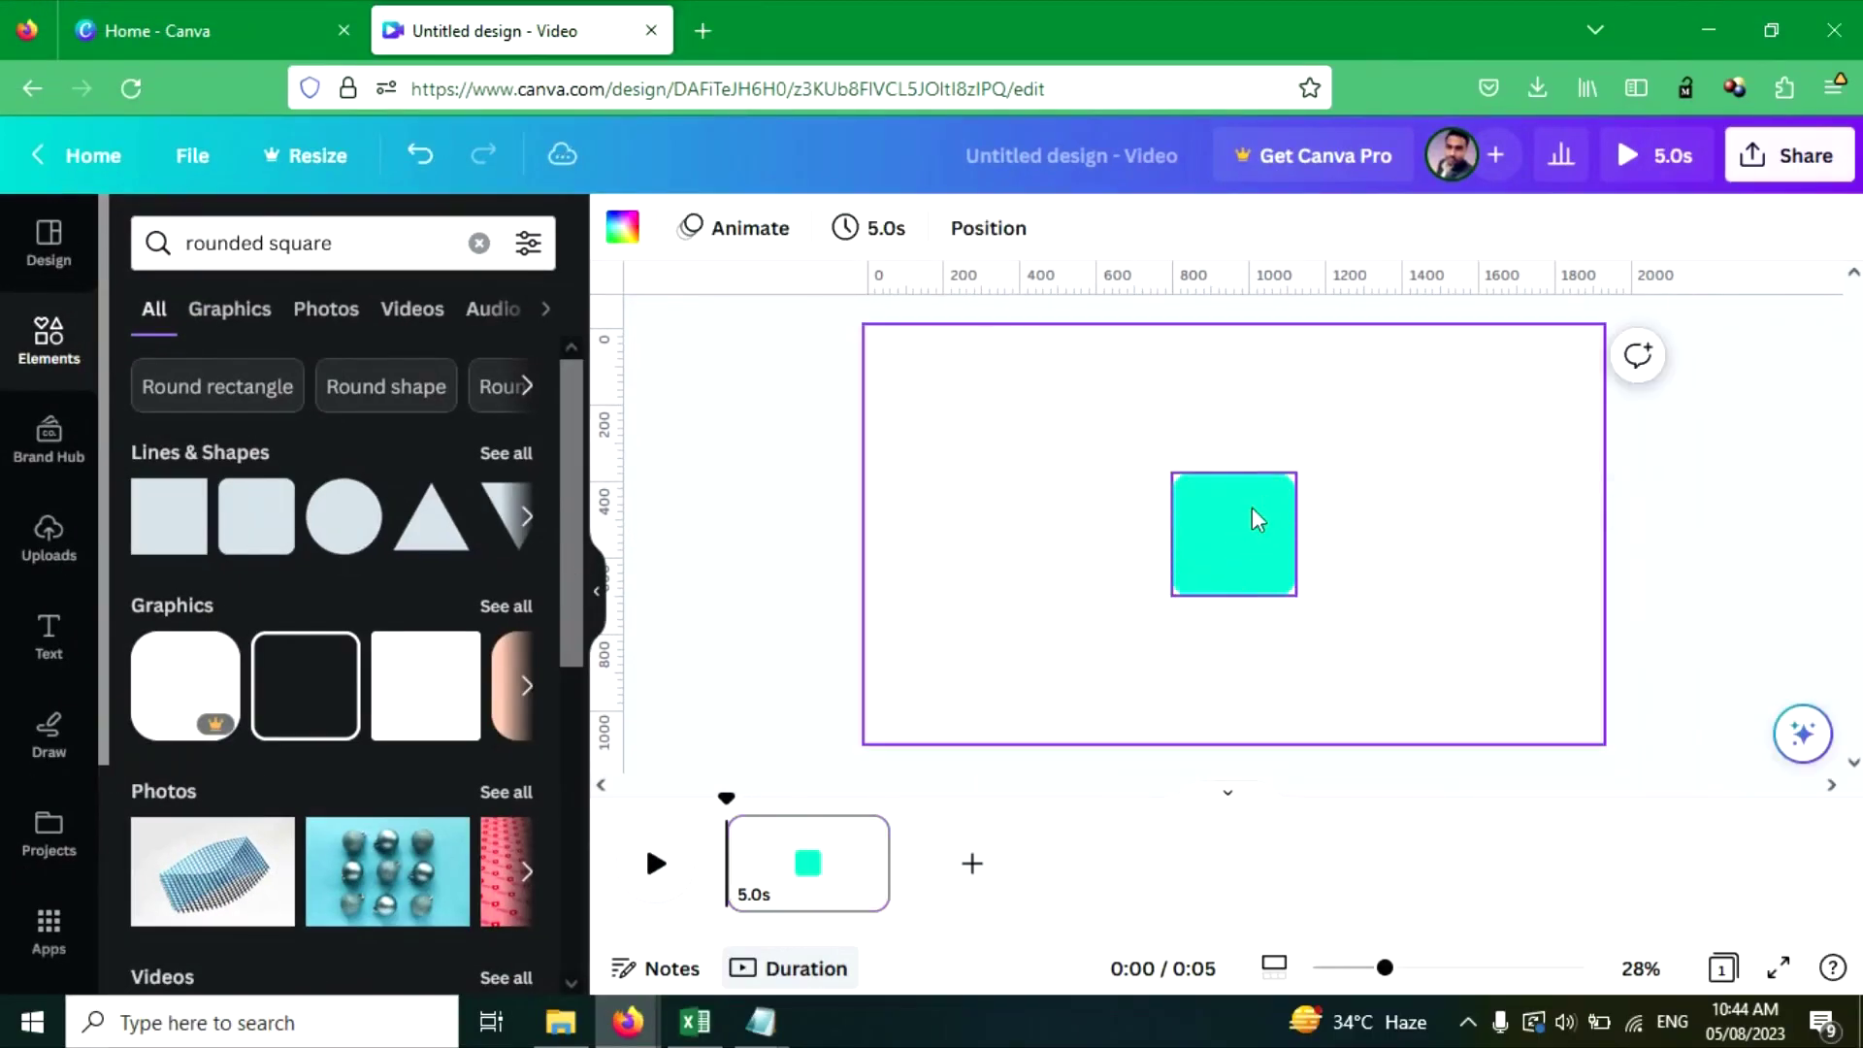
left_click(1233, 536)
left_click_drag(1185, 522, 1601, 398)
left_click_drag(1208, 447, 1219, 434)
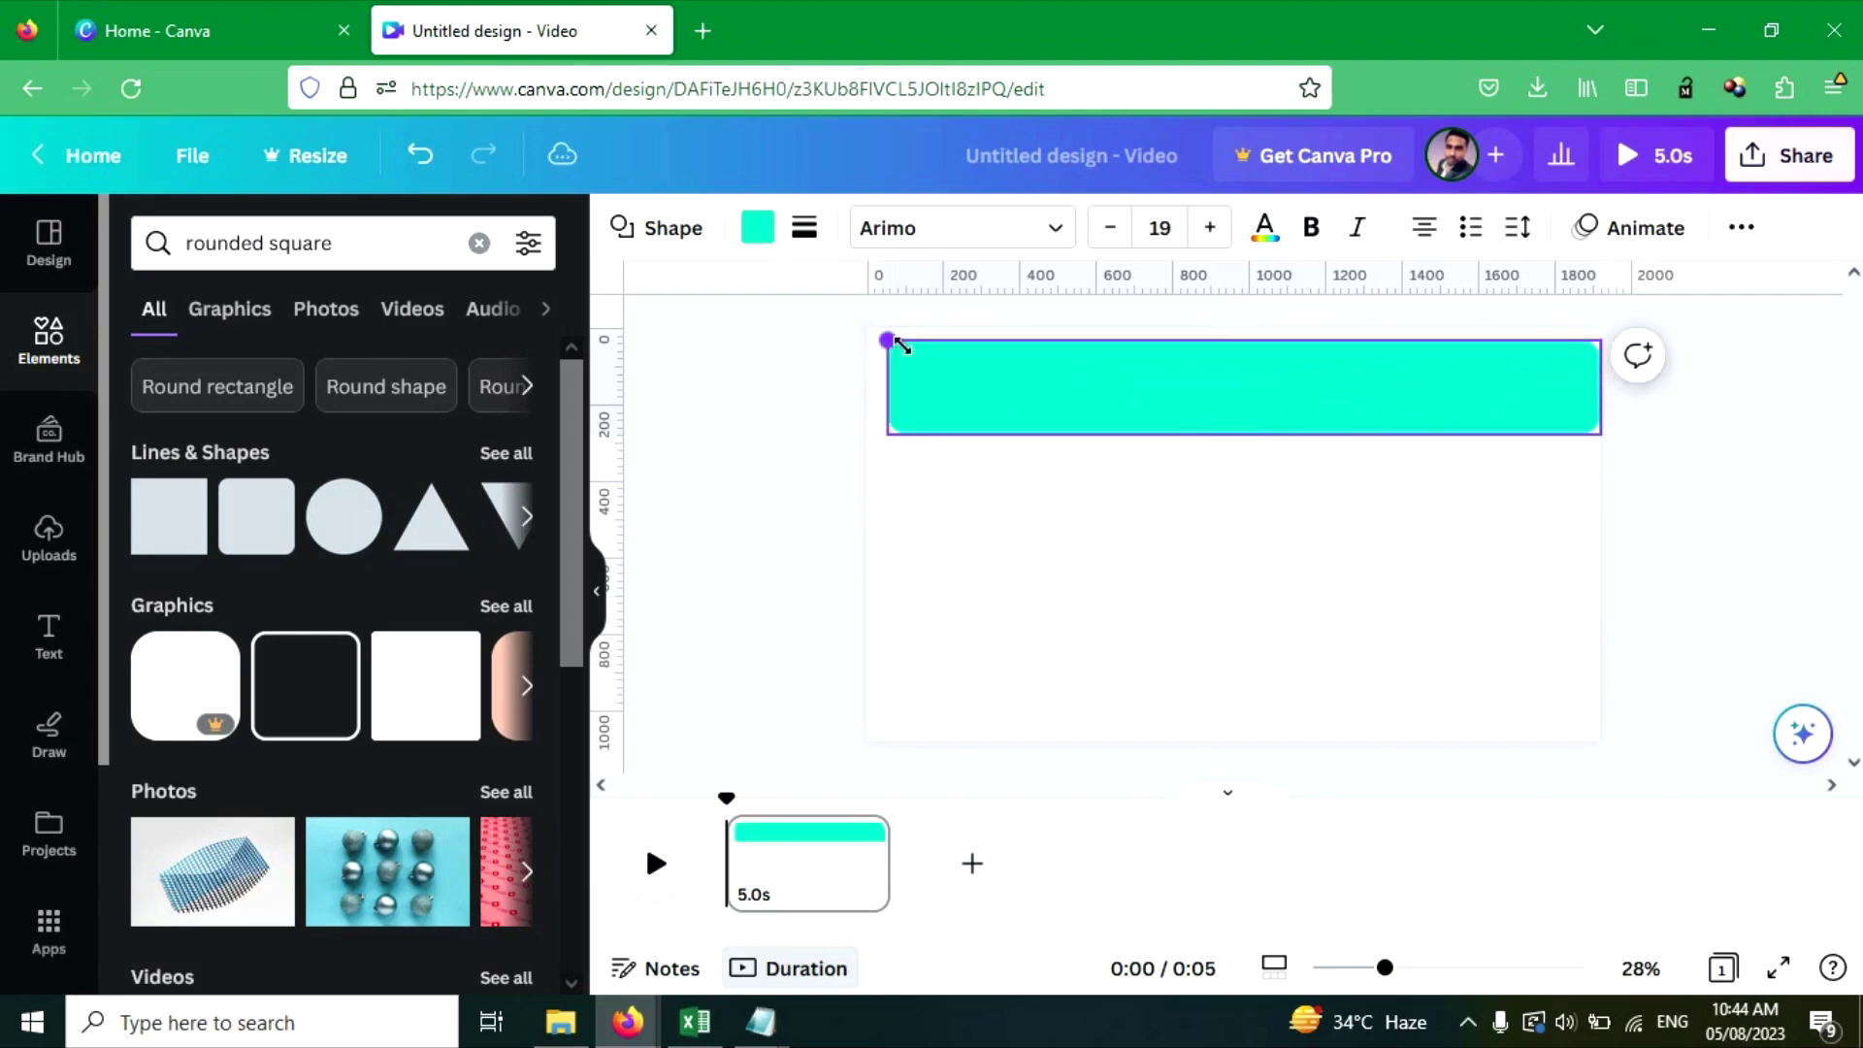
left_click_drag(868, 342, 908, 369)
left_click(992, 452)
left_click(1088, 381)
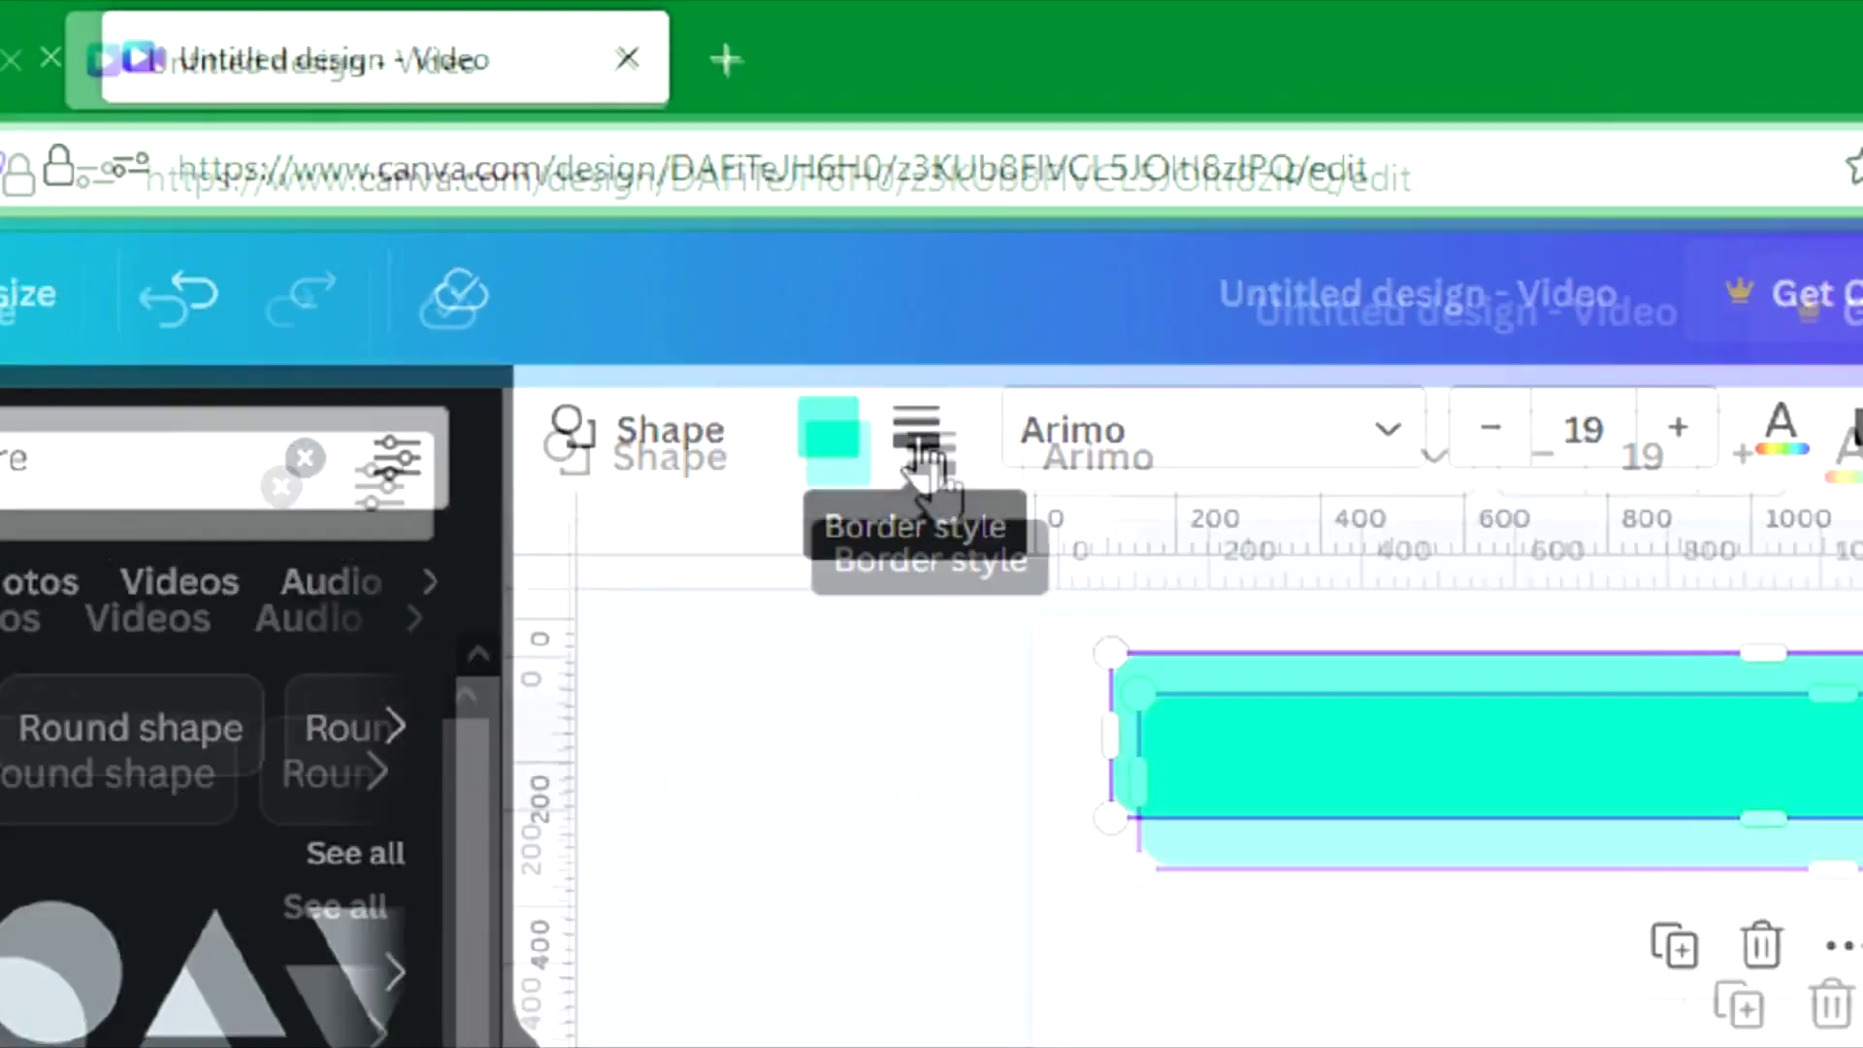
Set the banner's corner rounding to 93.
left_click(804, 227)
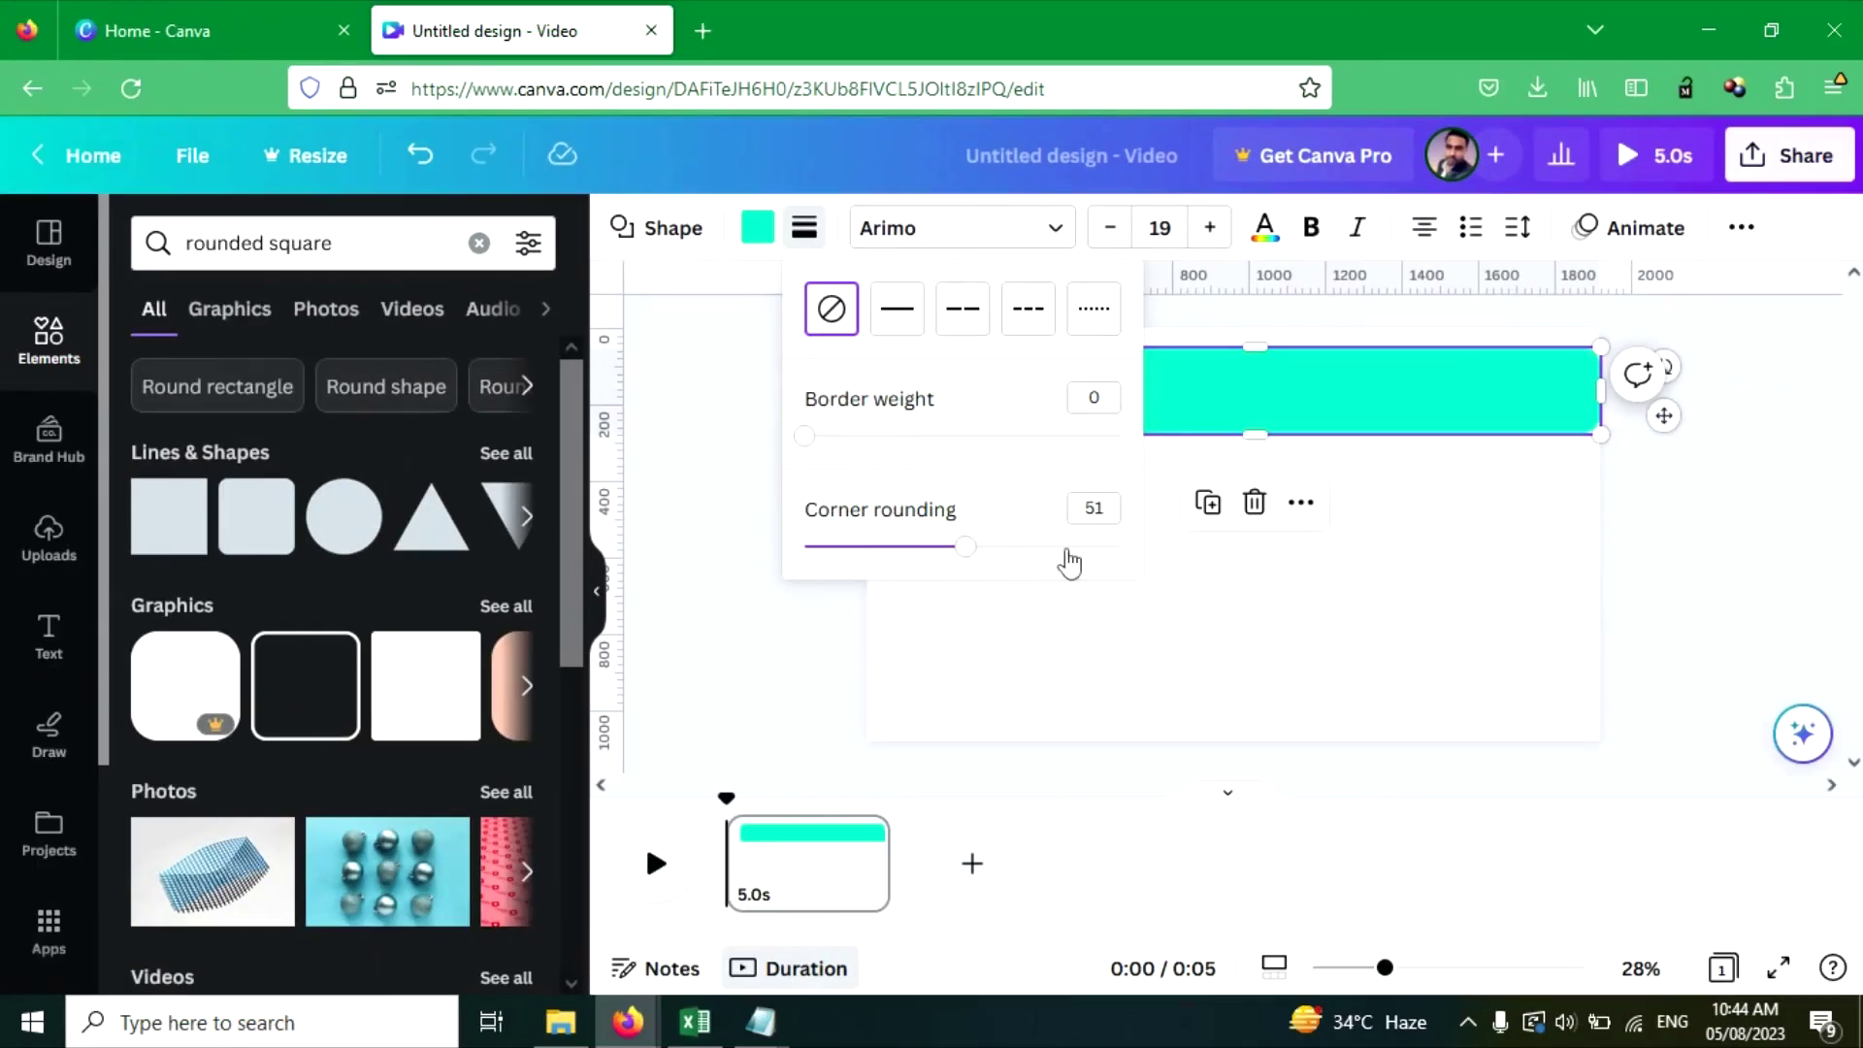
left_click_drag(1099, 561, 1102, 560)
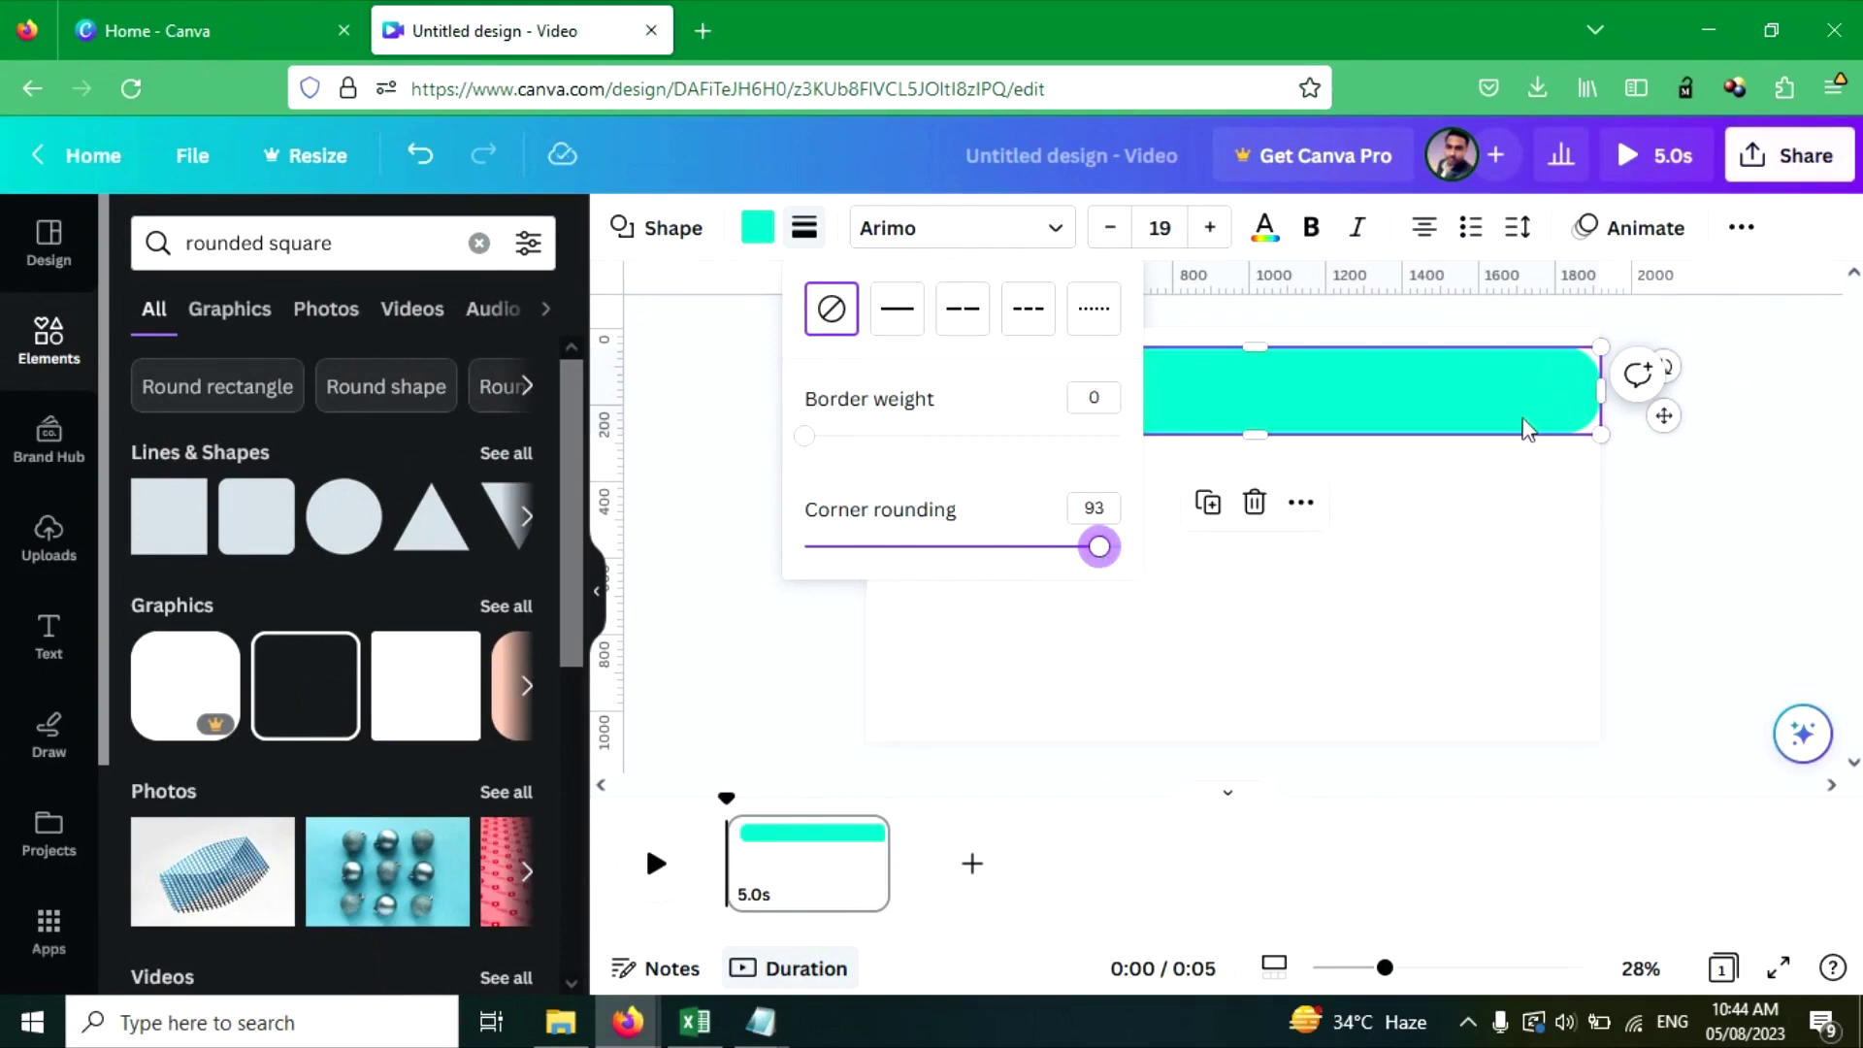
left_click(1501, 599)
Move the banner to the page's upper-left corner and enlarge it to span the full page width.
left_click_drag(1277, 407, 1237, 375)
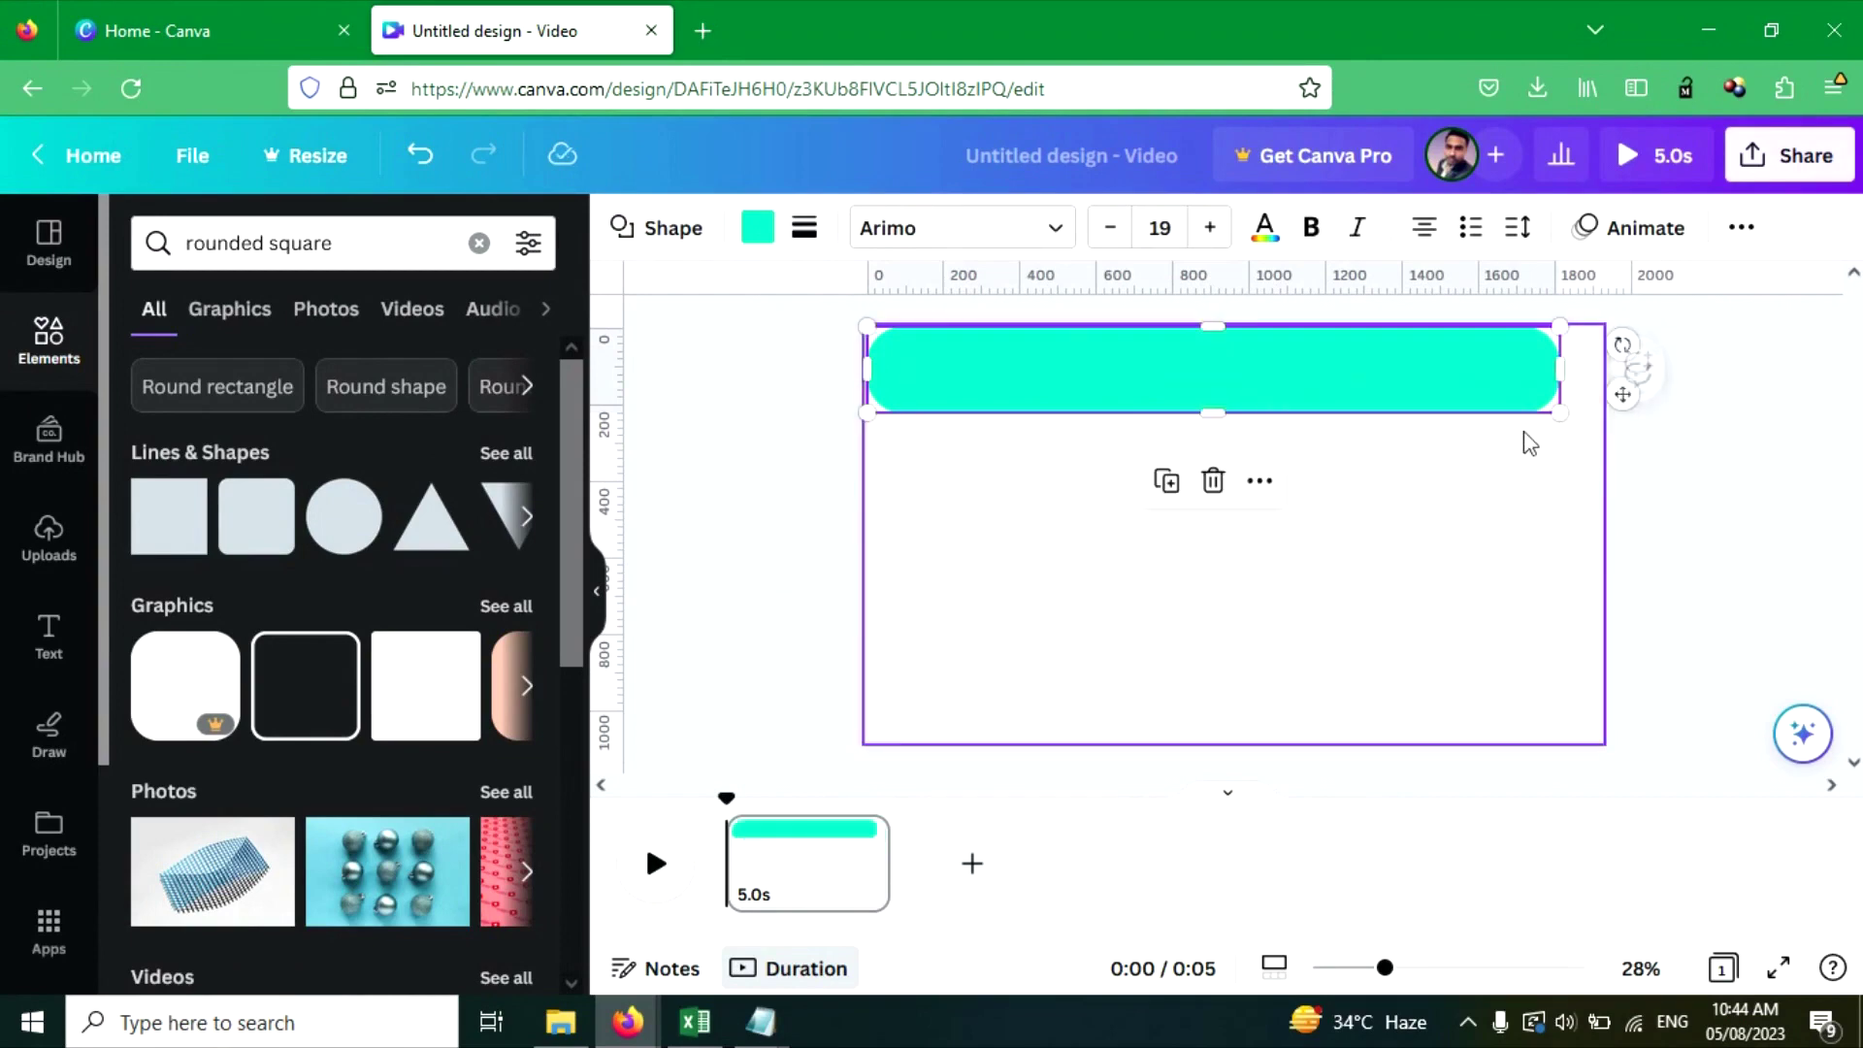
left_click_drag(1558, 411, 1600, 439)
left_click(1647, 562)
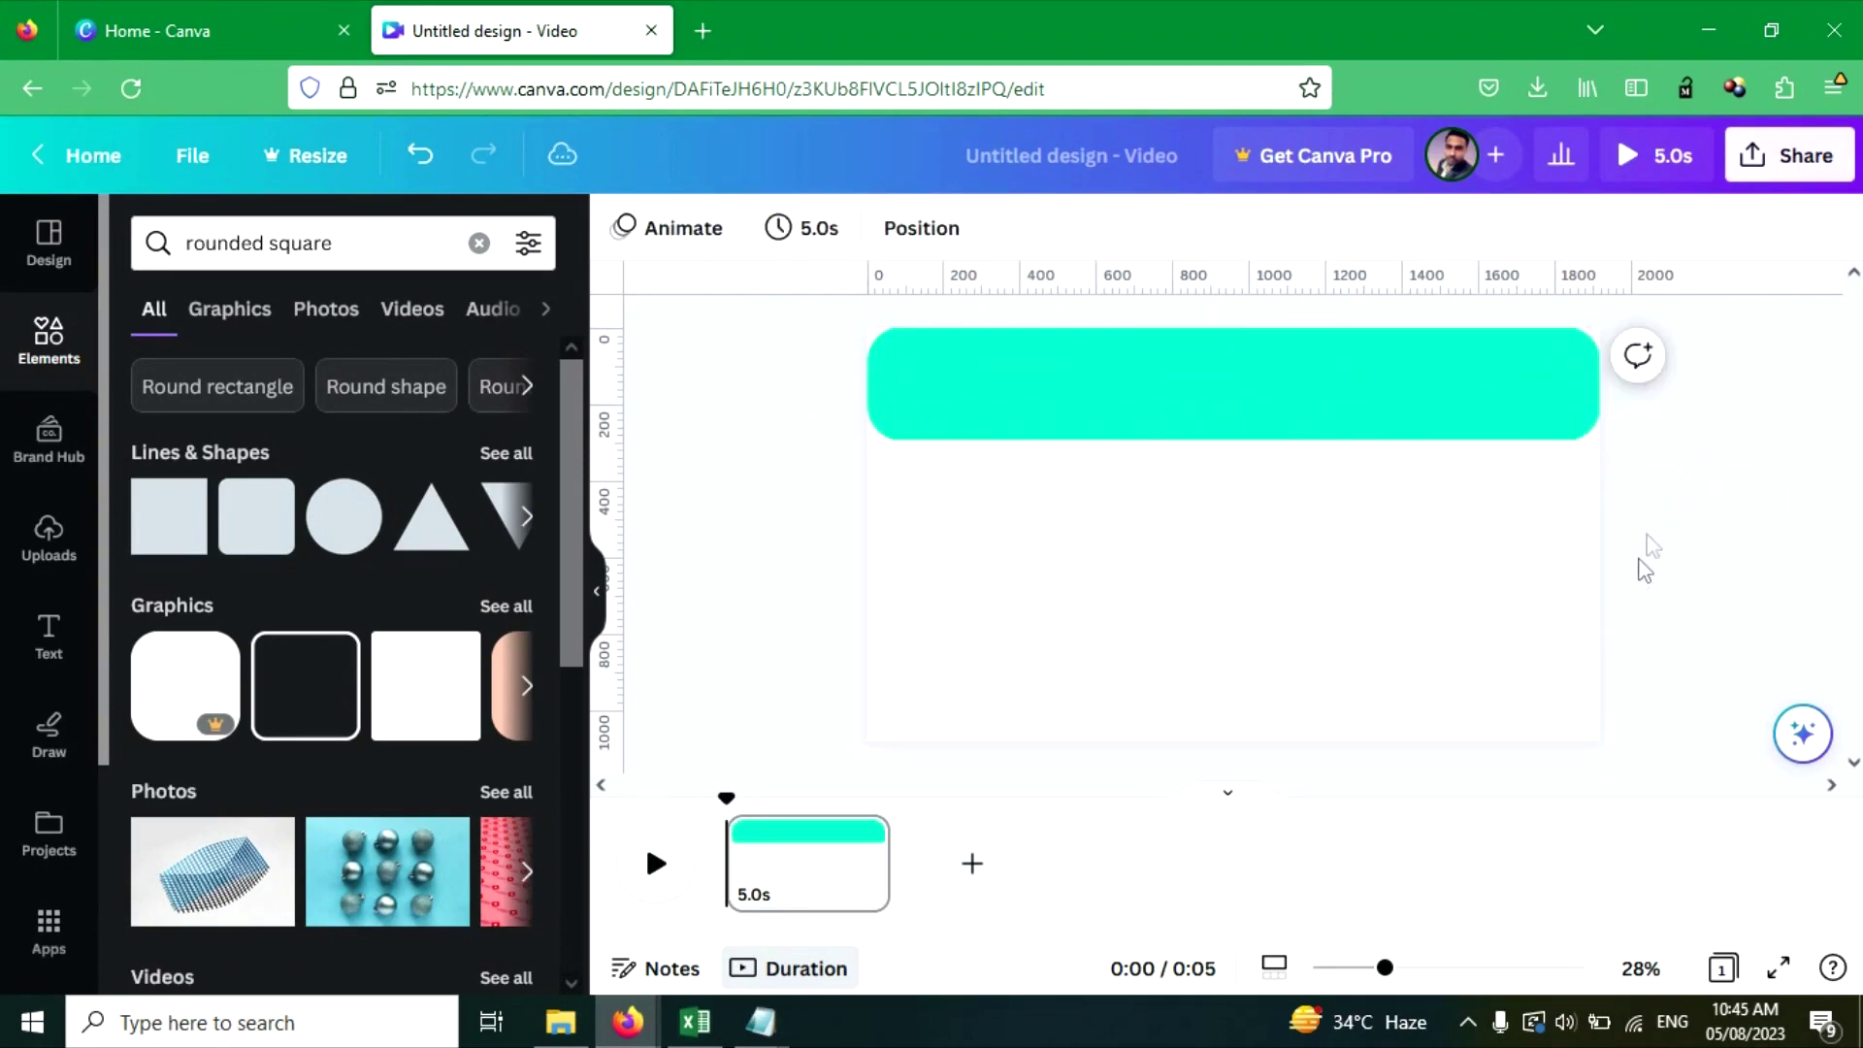
Fill the banner with the solid color Yellow #ffde59.
left_click(1287, 365)
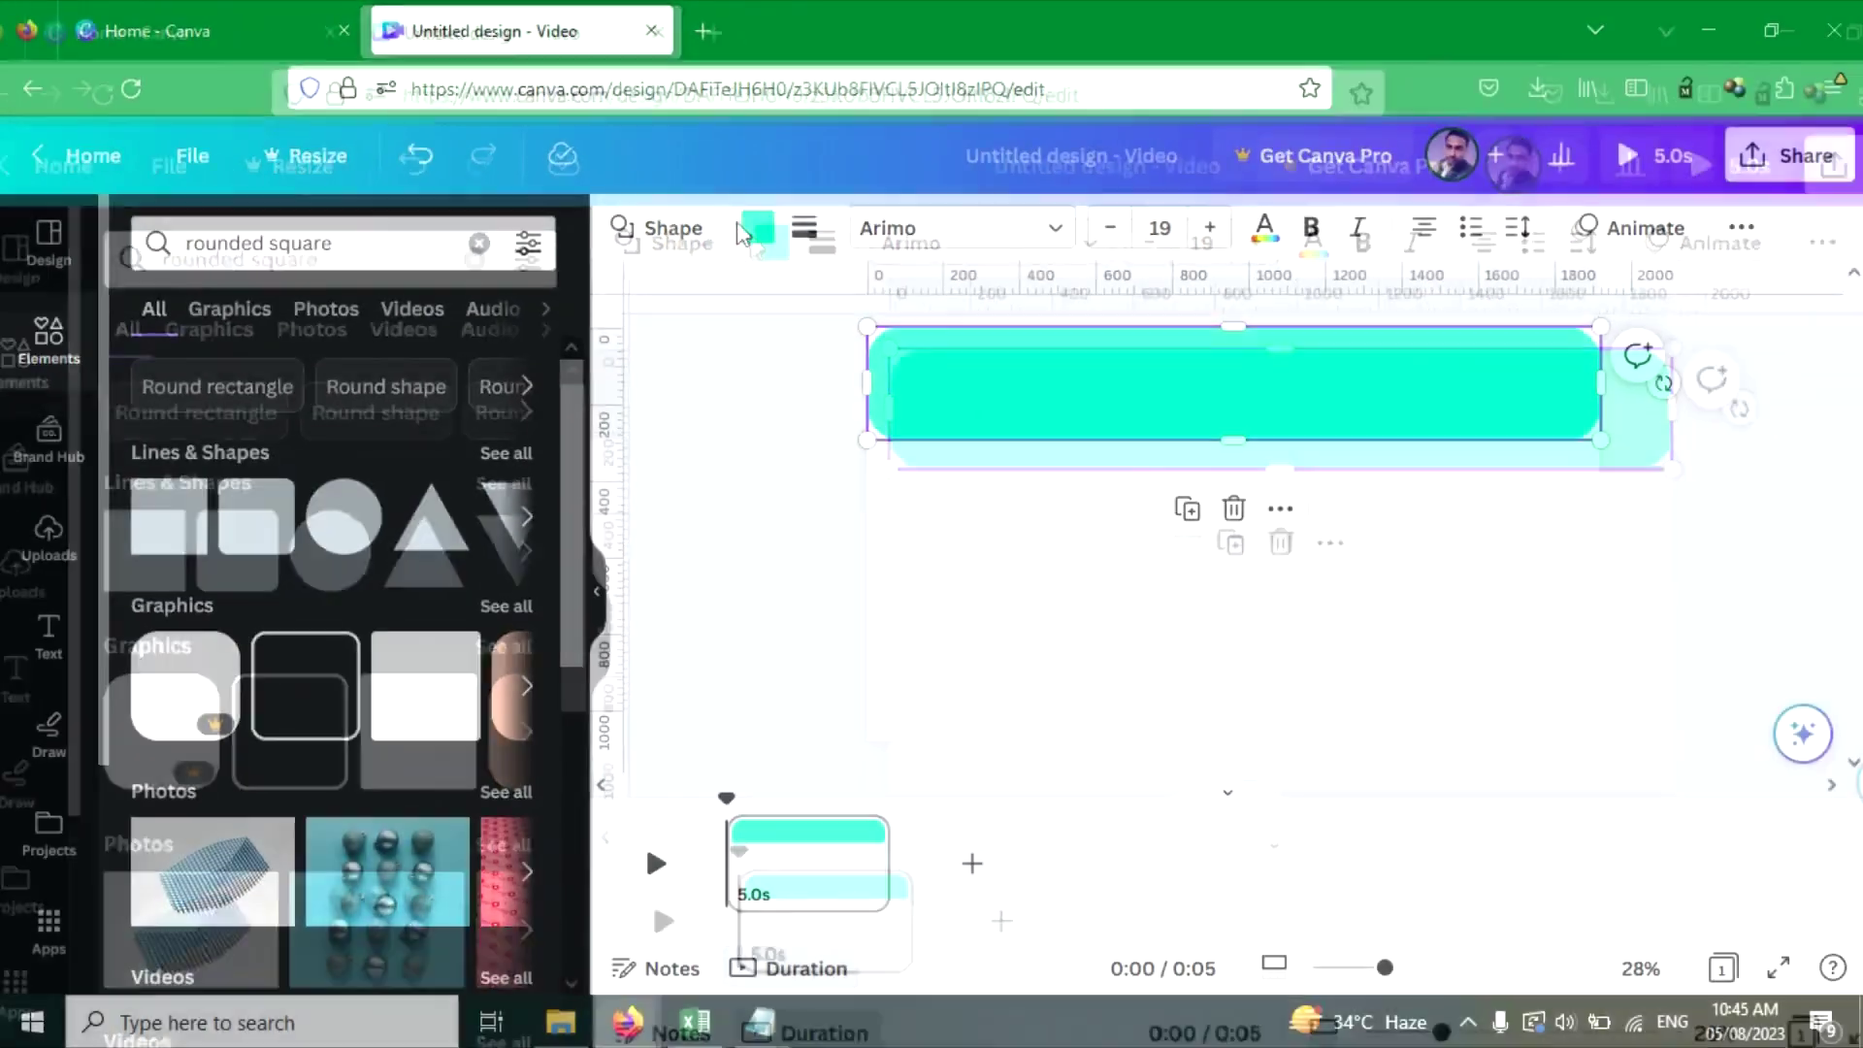
left_click(879, 363)
scroll(160, 408, "down", 3)
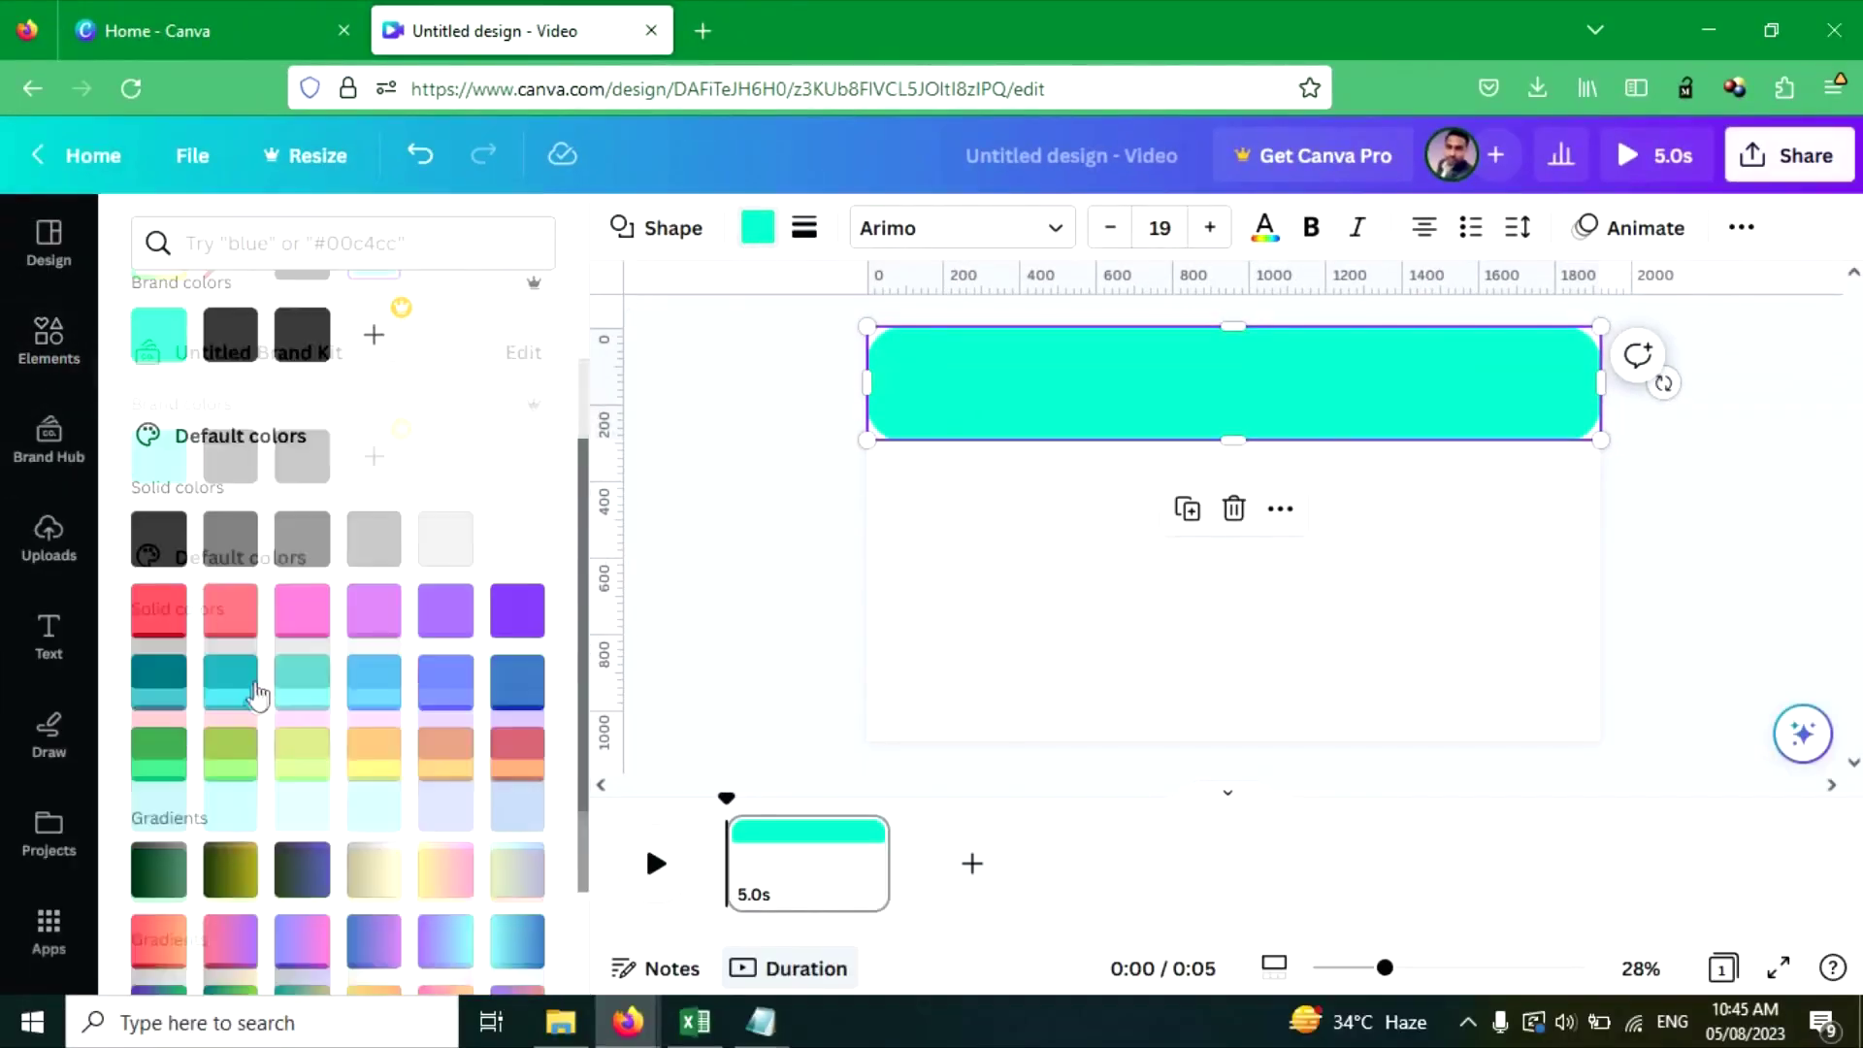
left_click(374, 766)
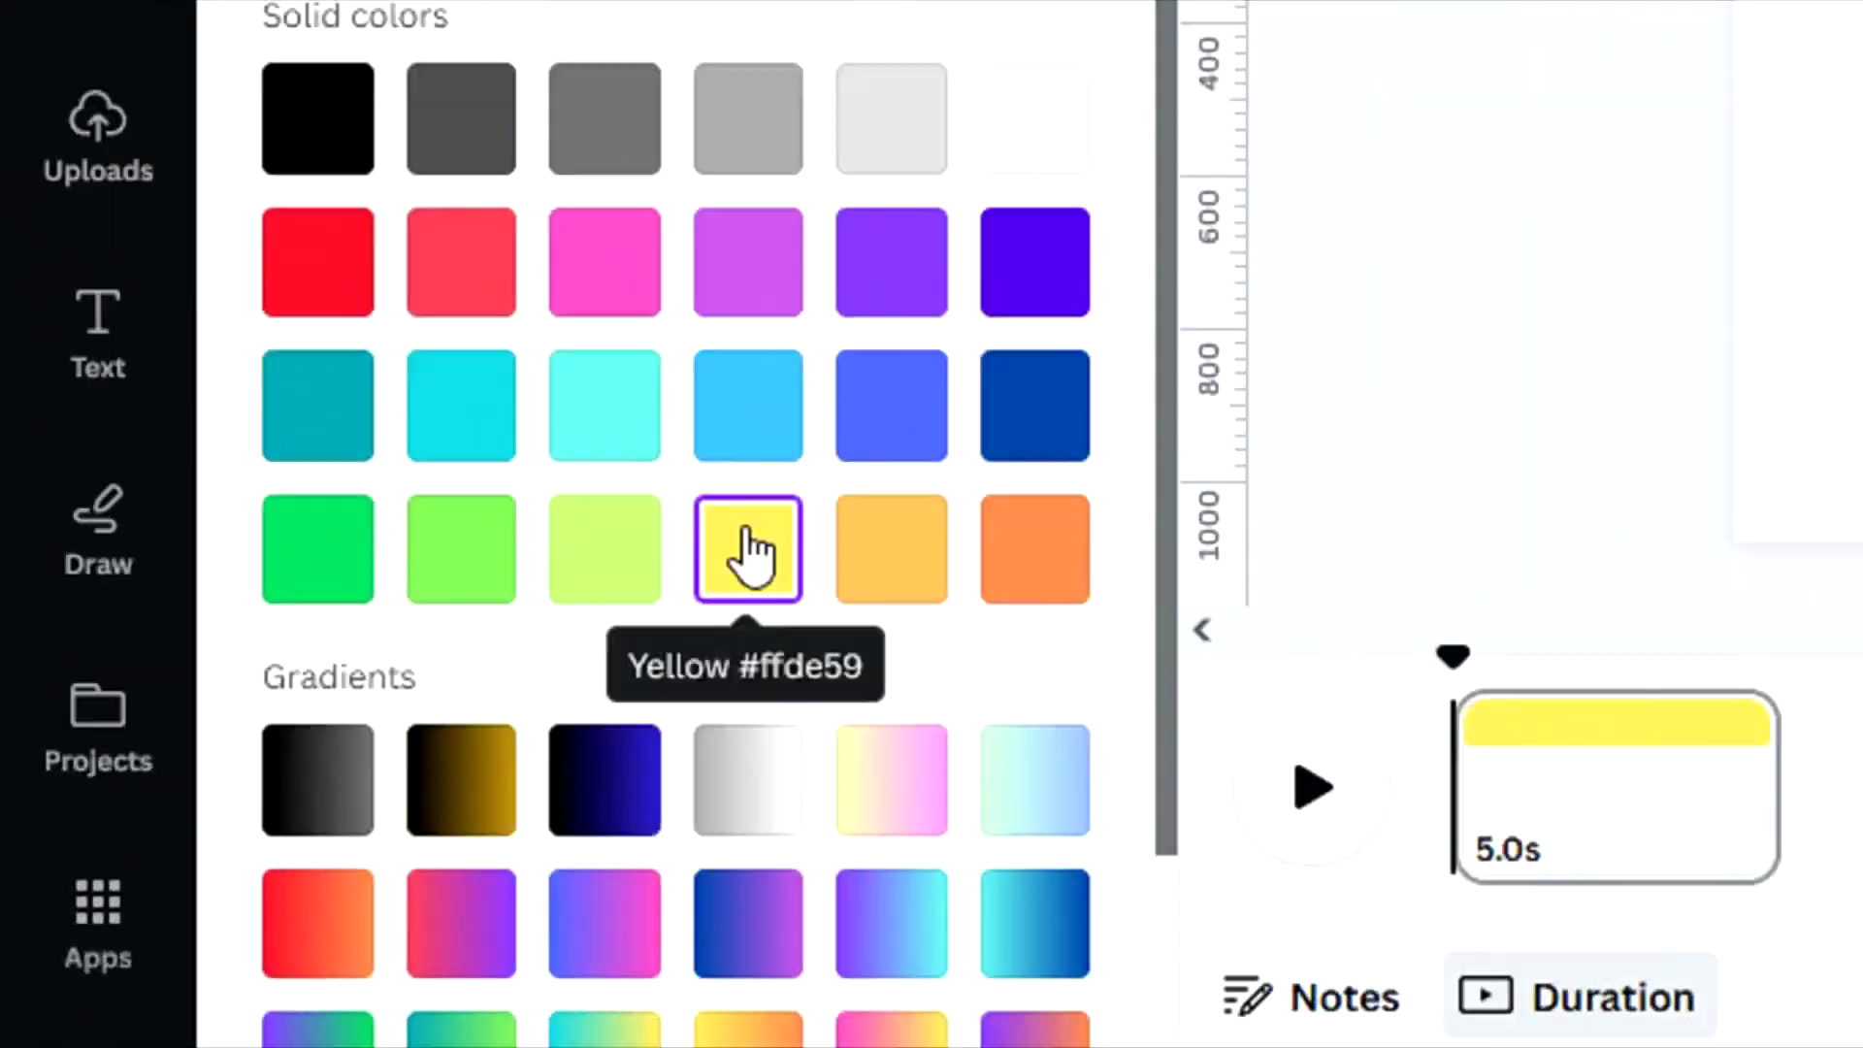
scroll(395, 624, "up", 3)
left_click(155, 393)
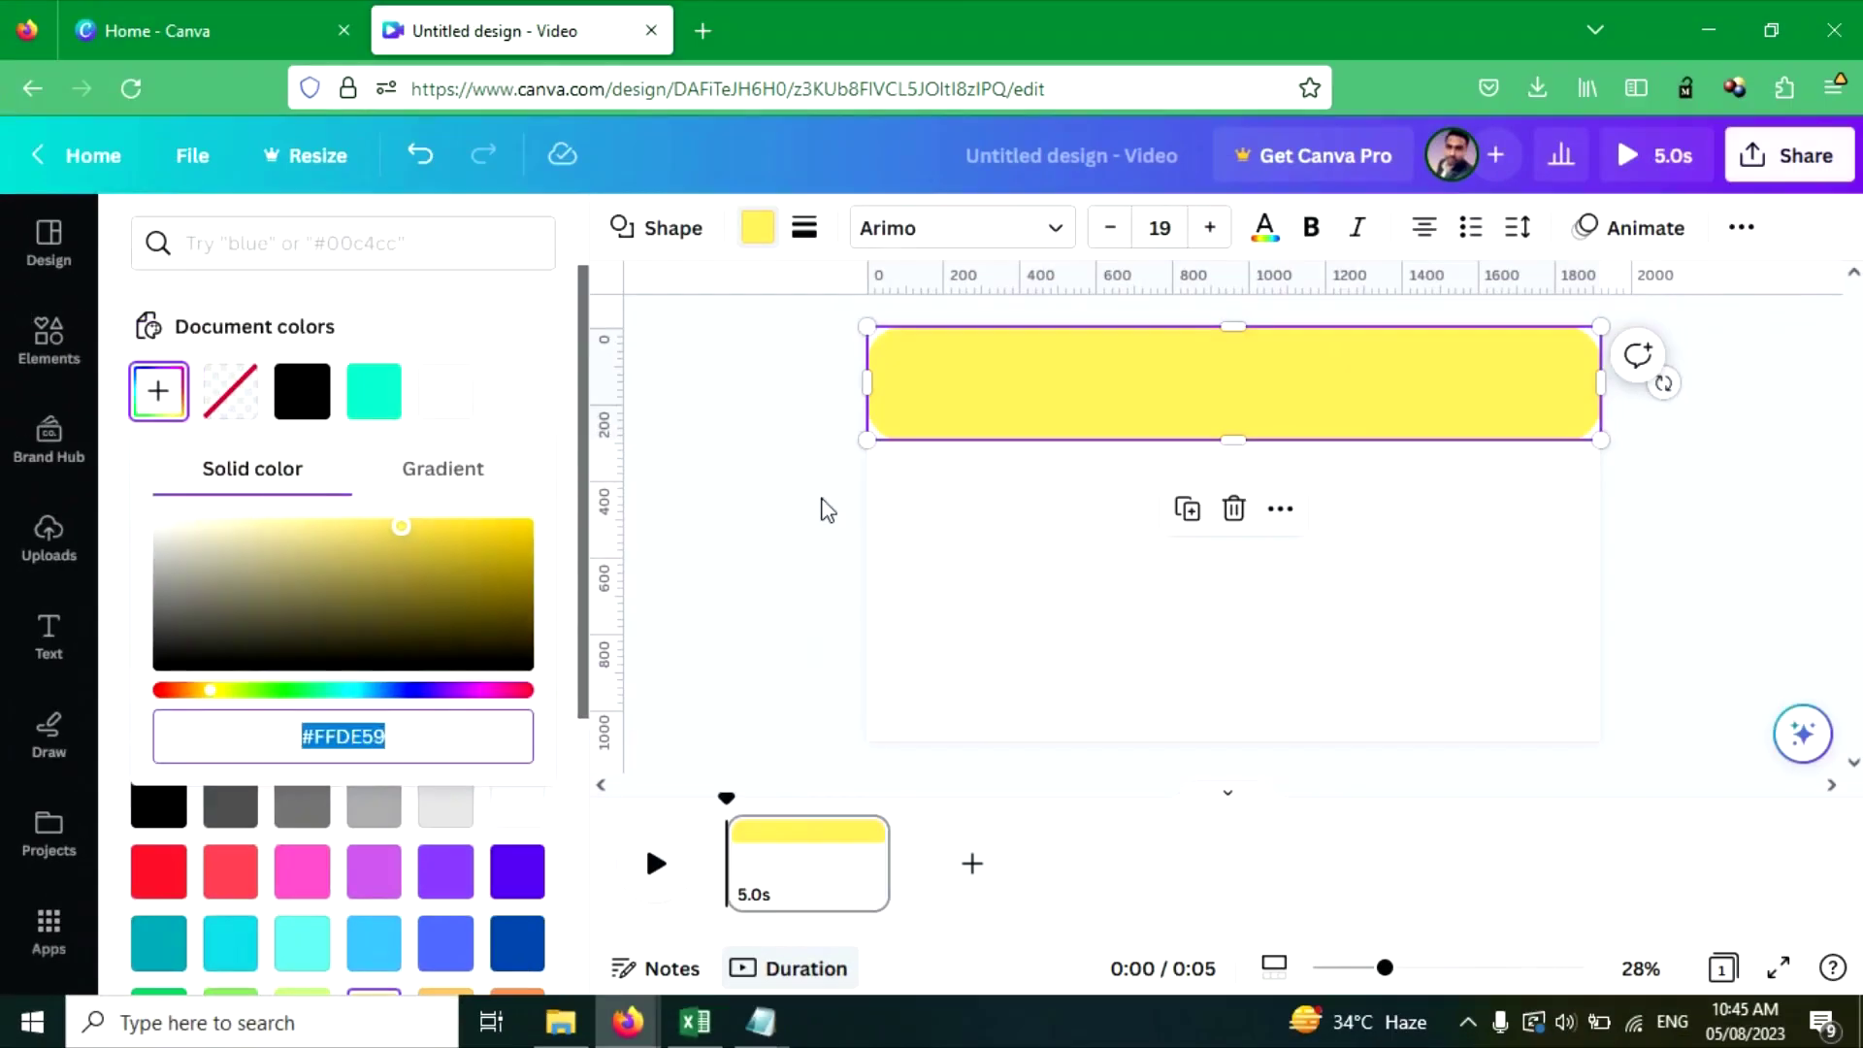
left_click(1102, 524)
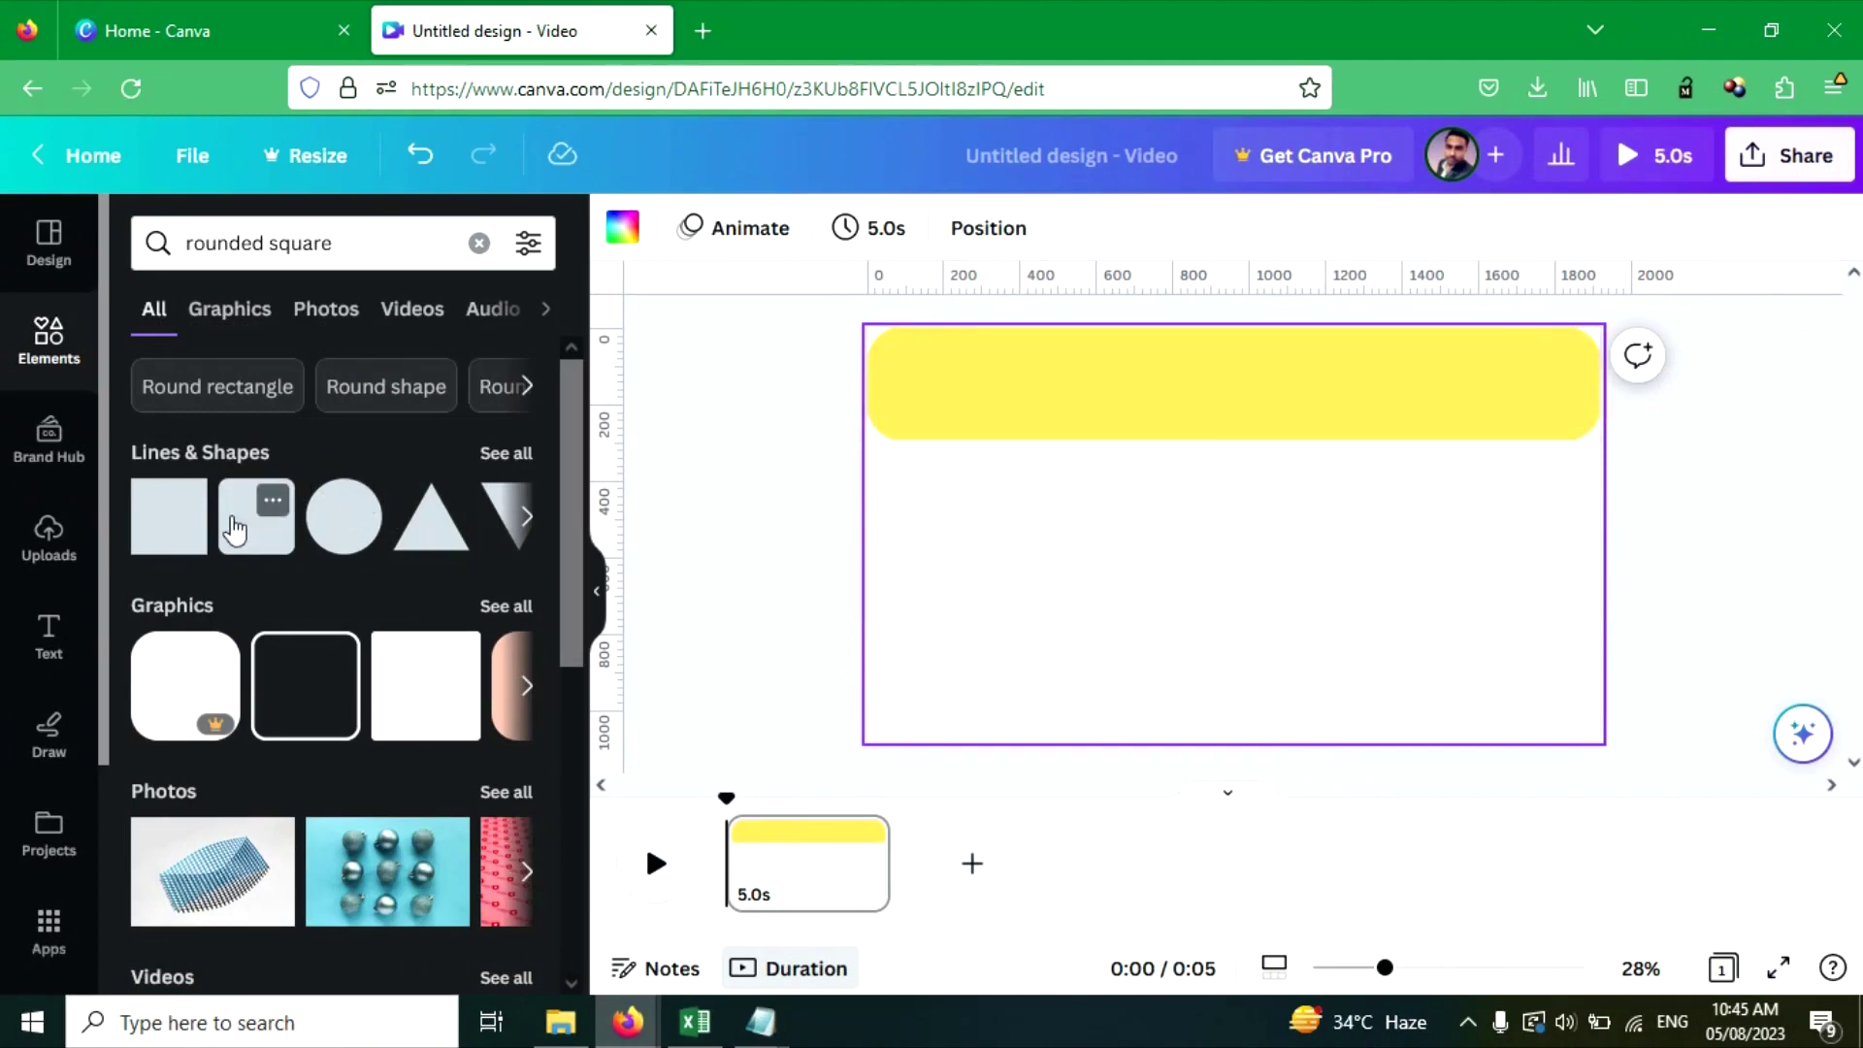
Add a second rounded square and reshape it into a shorter, thinner bar below the left part of the banner.
left_click_drag(1254, 523, 1003, 554)
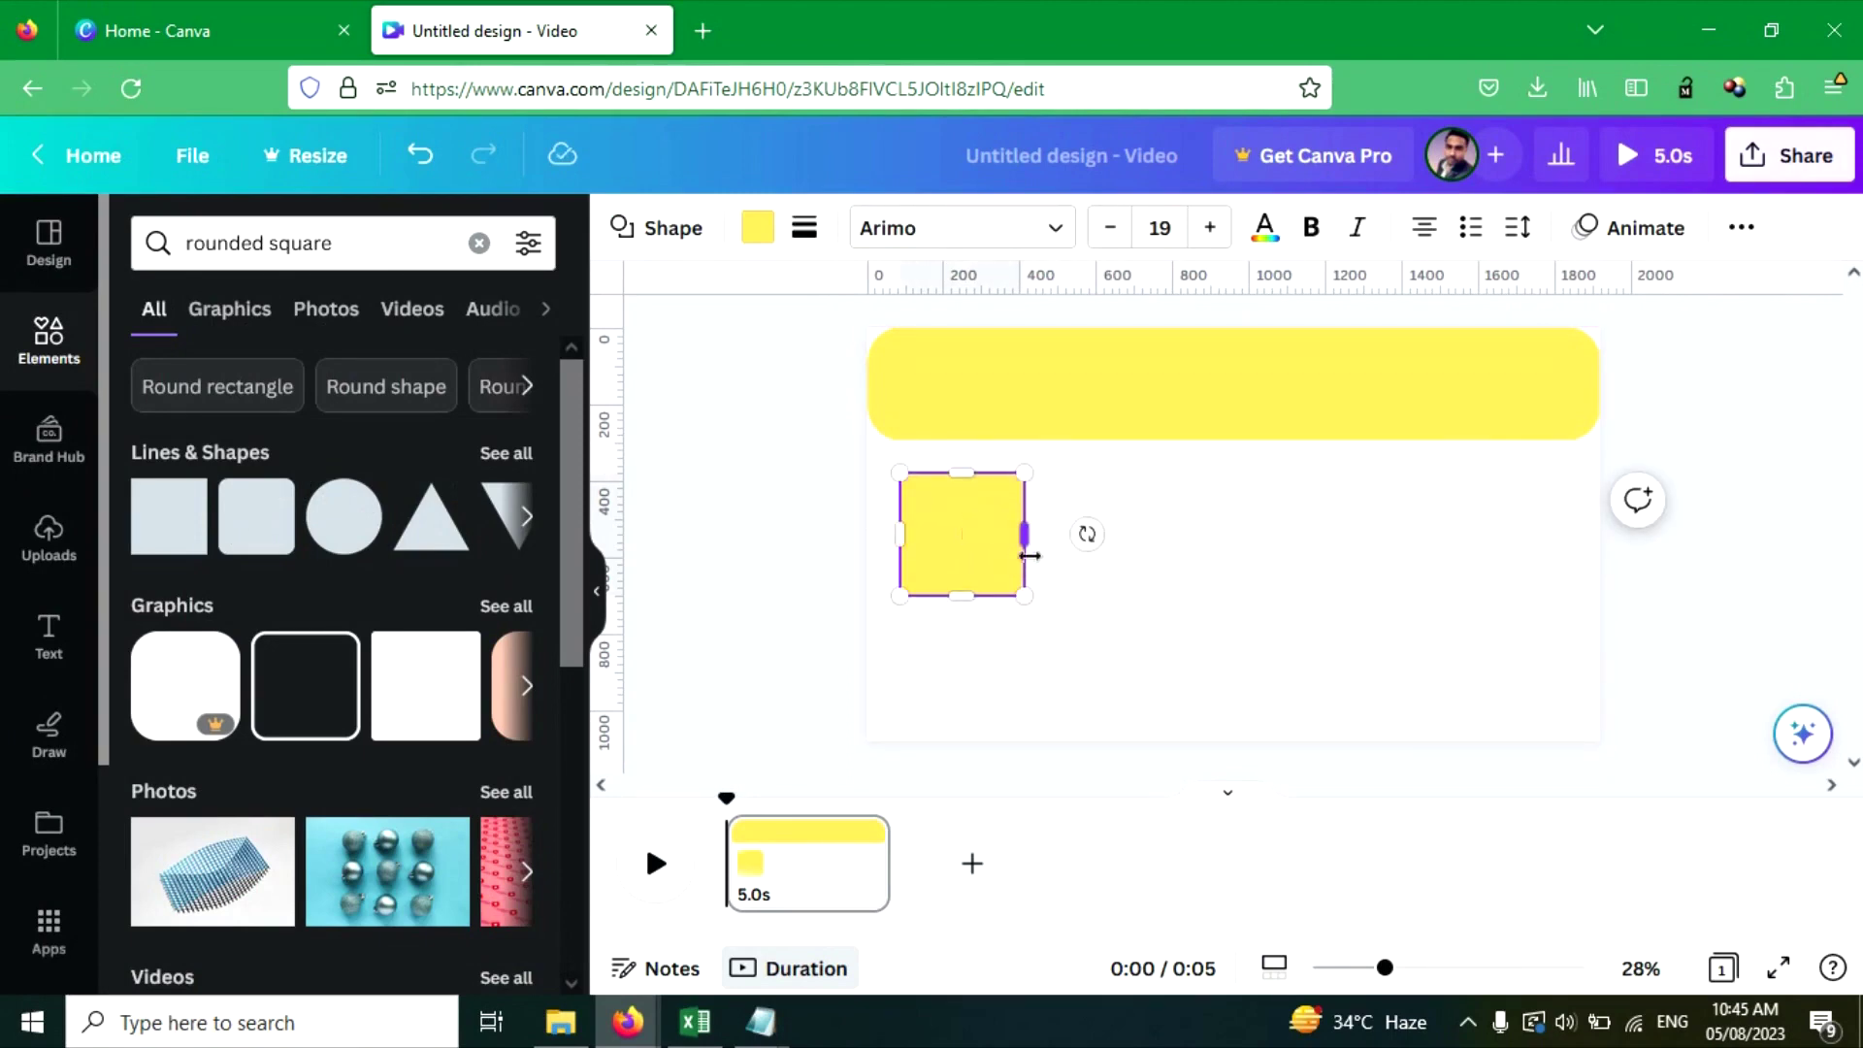
left_click_drag(1021, 534, 1169, 533)
left_click_drag(1024, 554, 1035, 531)
left_click_drag(1170, 502, 1084, 529)
left_click(1265, 597)
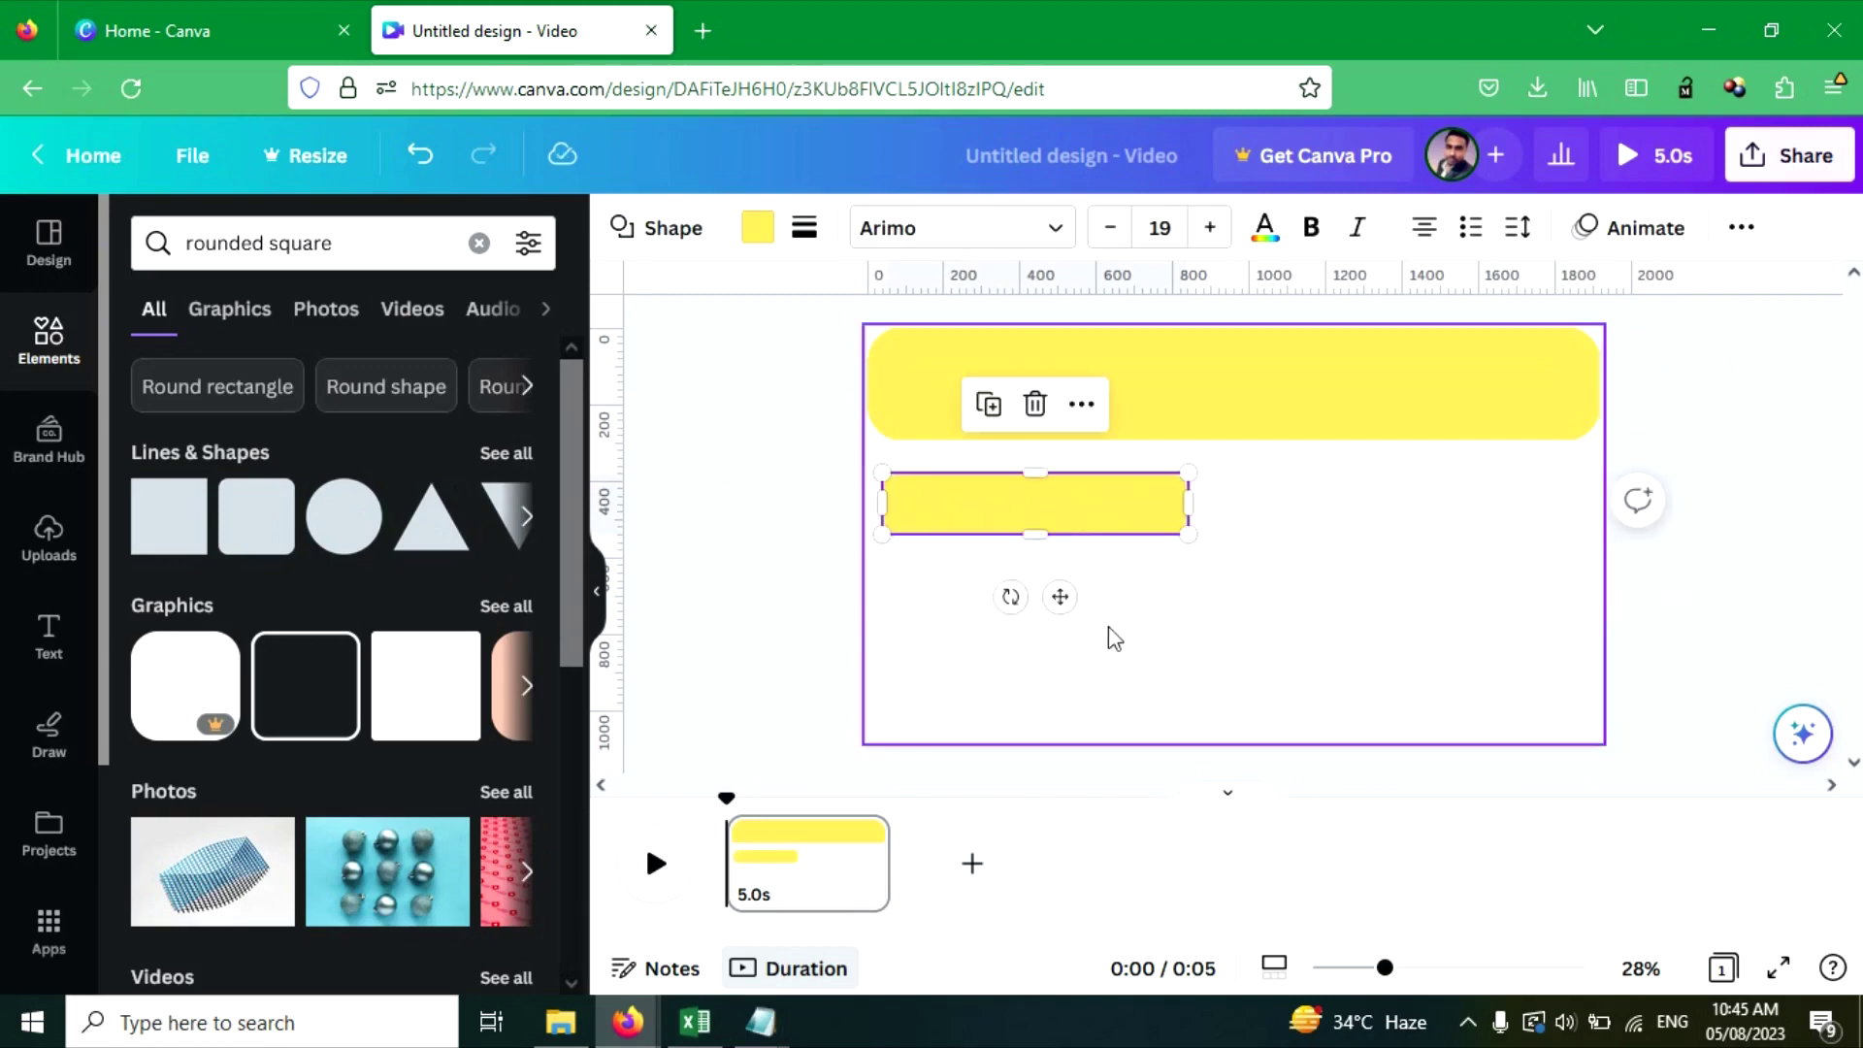
left_click(1083, 643)
Adjust the corner rounding of the small yellow bar so its ends are clearly rounded.
left_click(1037, 508)
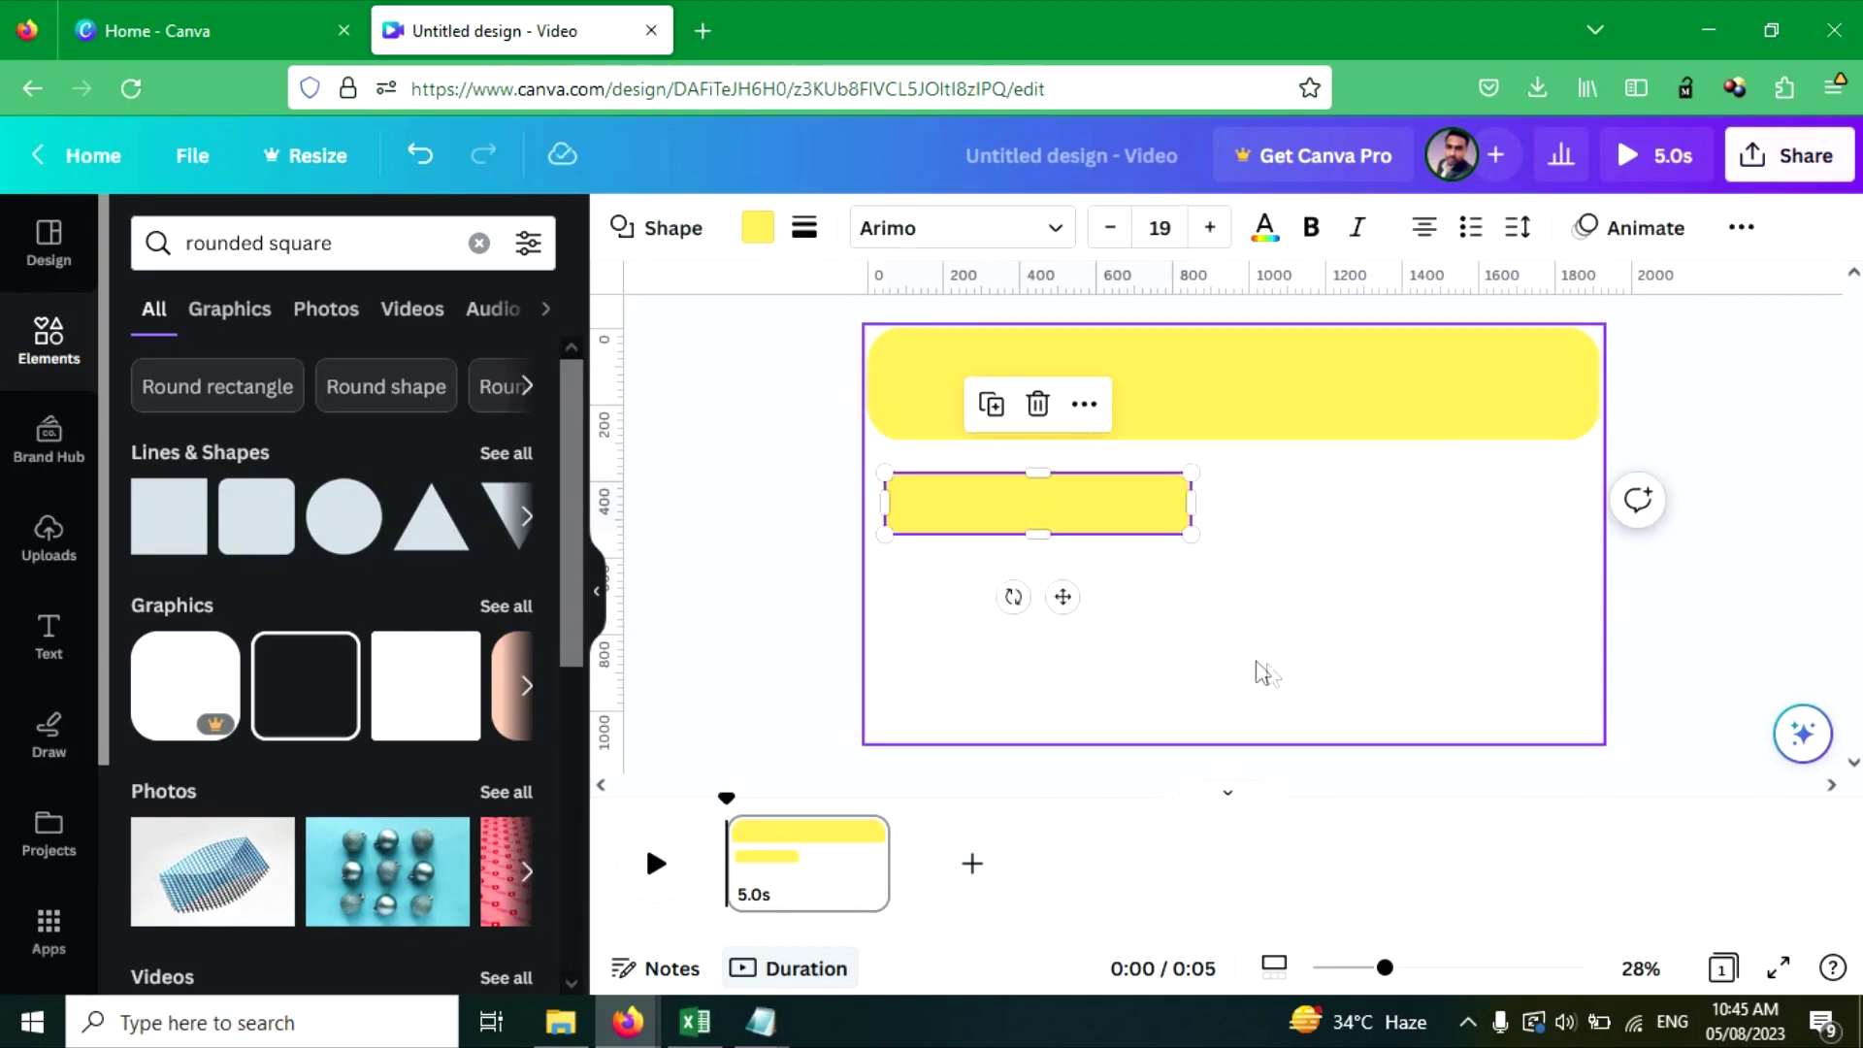
left_click(804, 229)
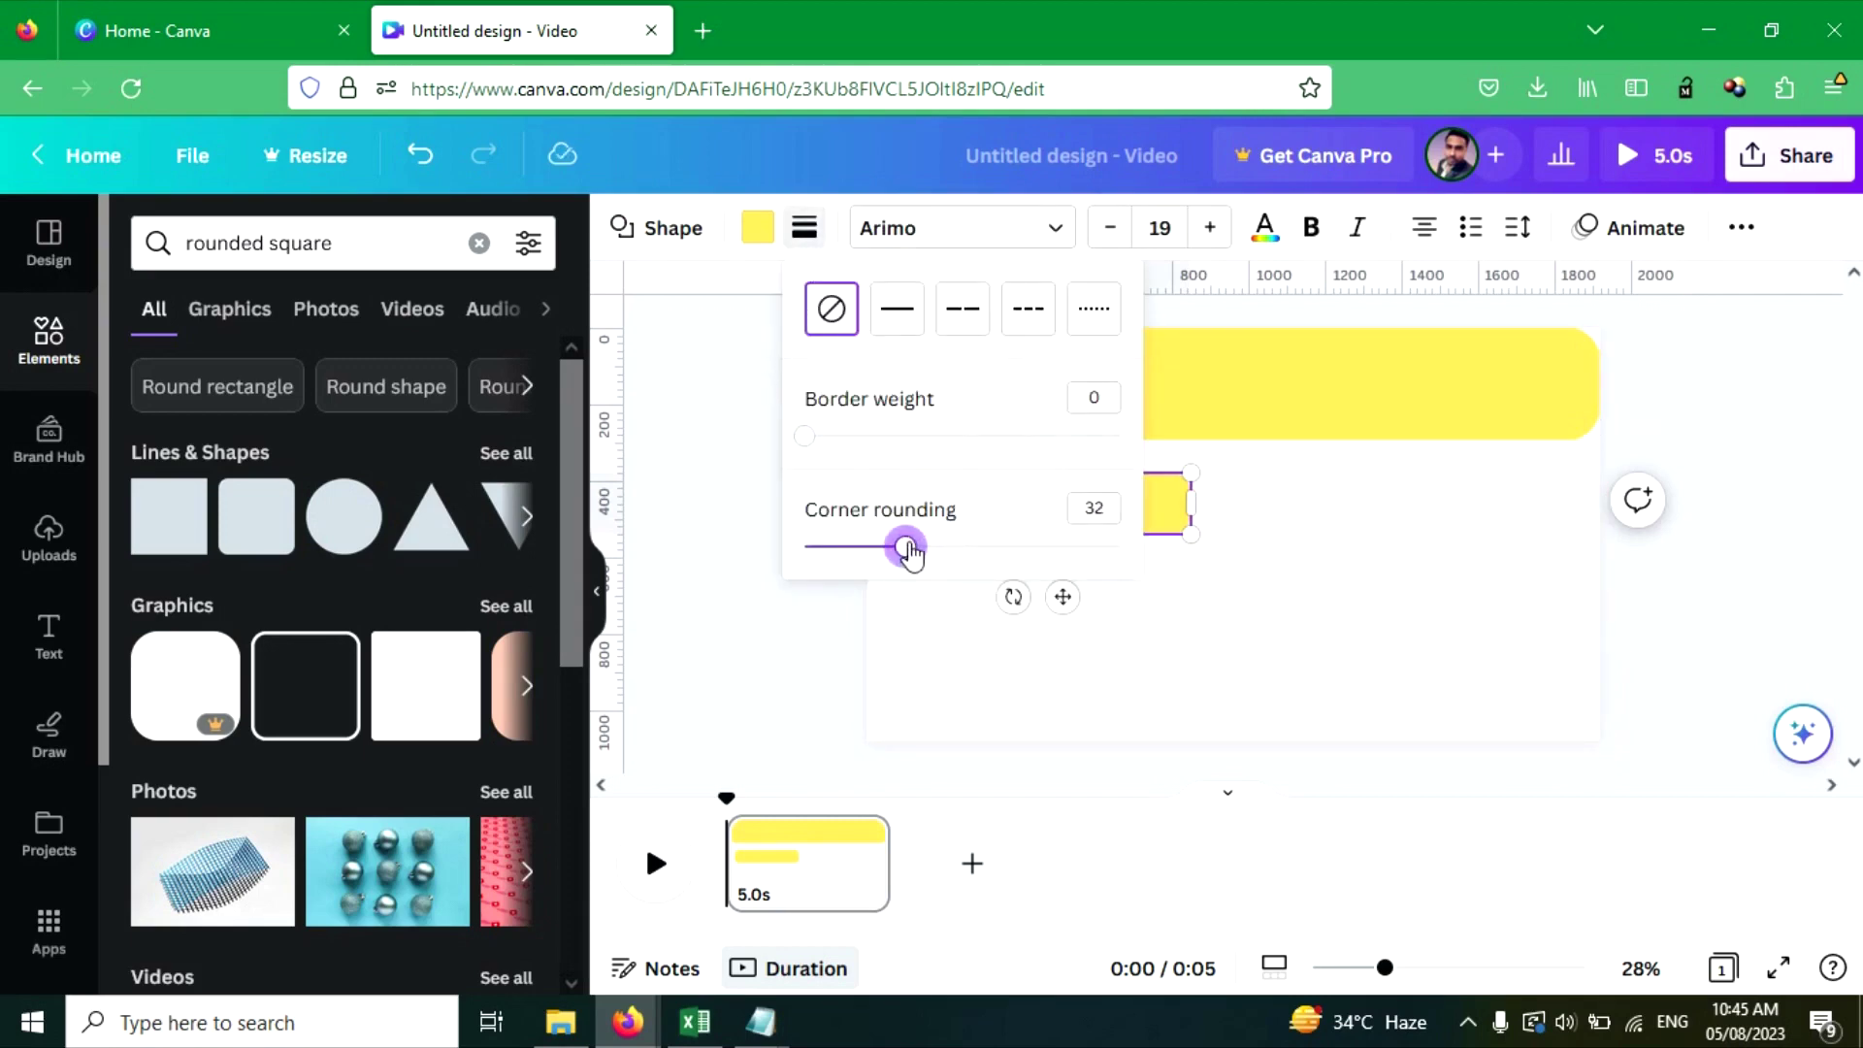
left_click(1521, 666)
left_click(1294, 609)
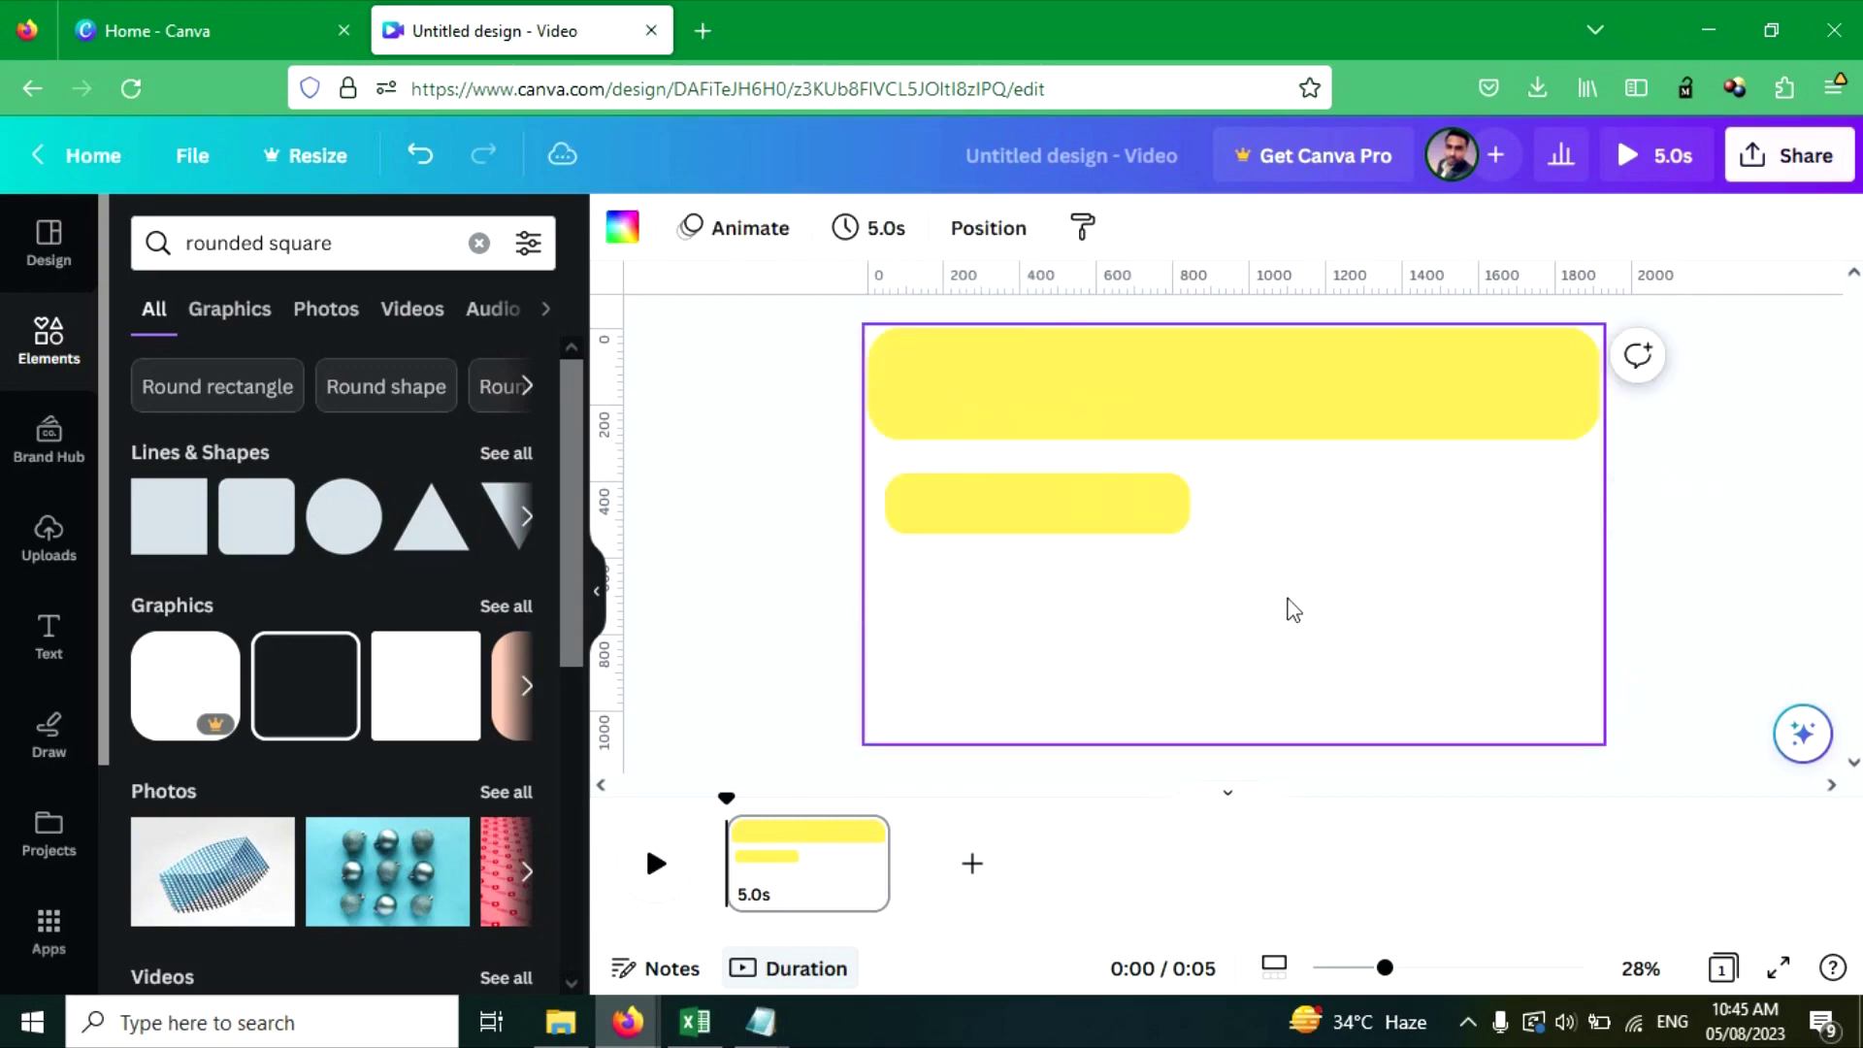
Duplicate the small yellow bar three times, stacking the copies in an evenly spaced column beneath it.
left_click(1097, 505)
right_click(1054, 515)
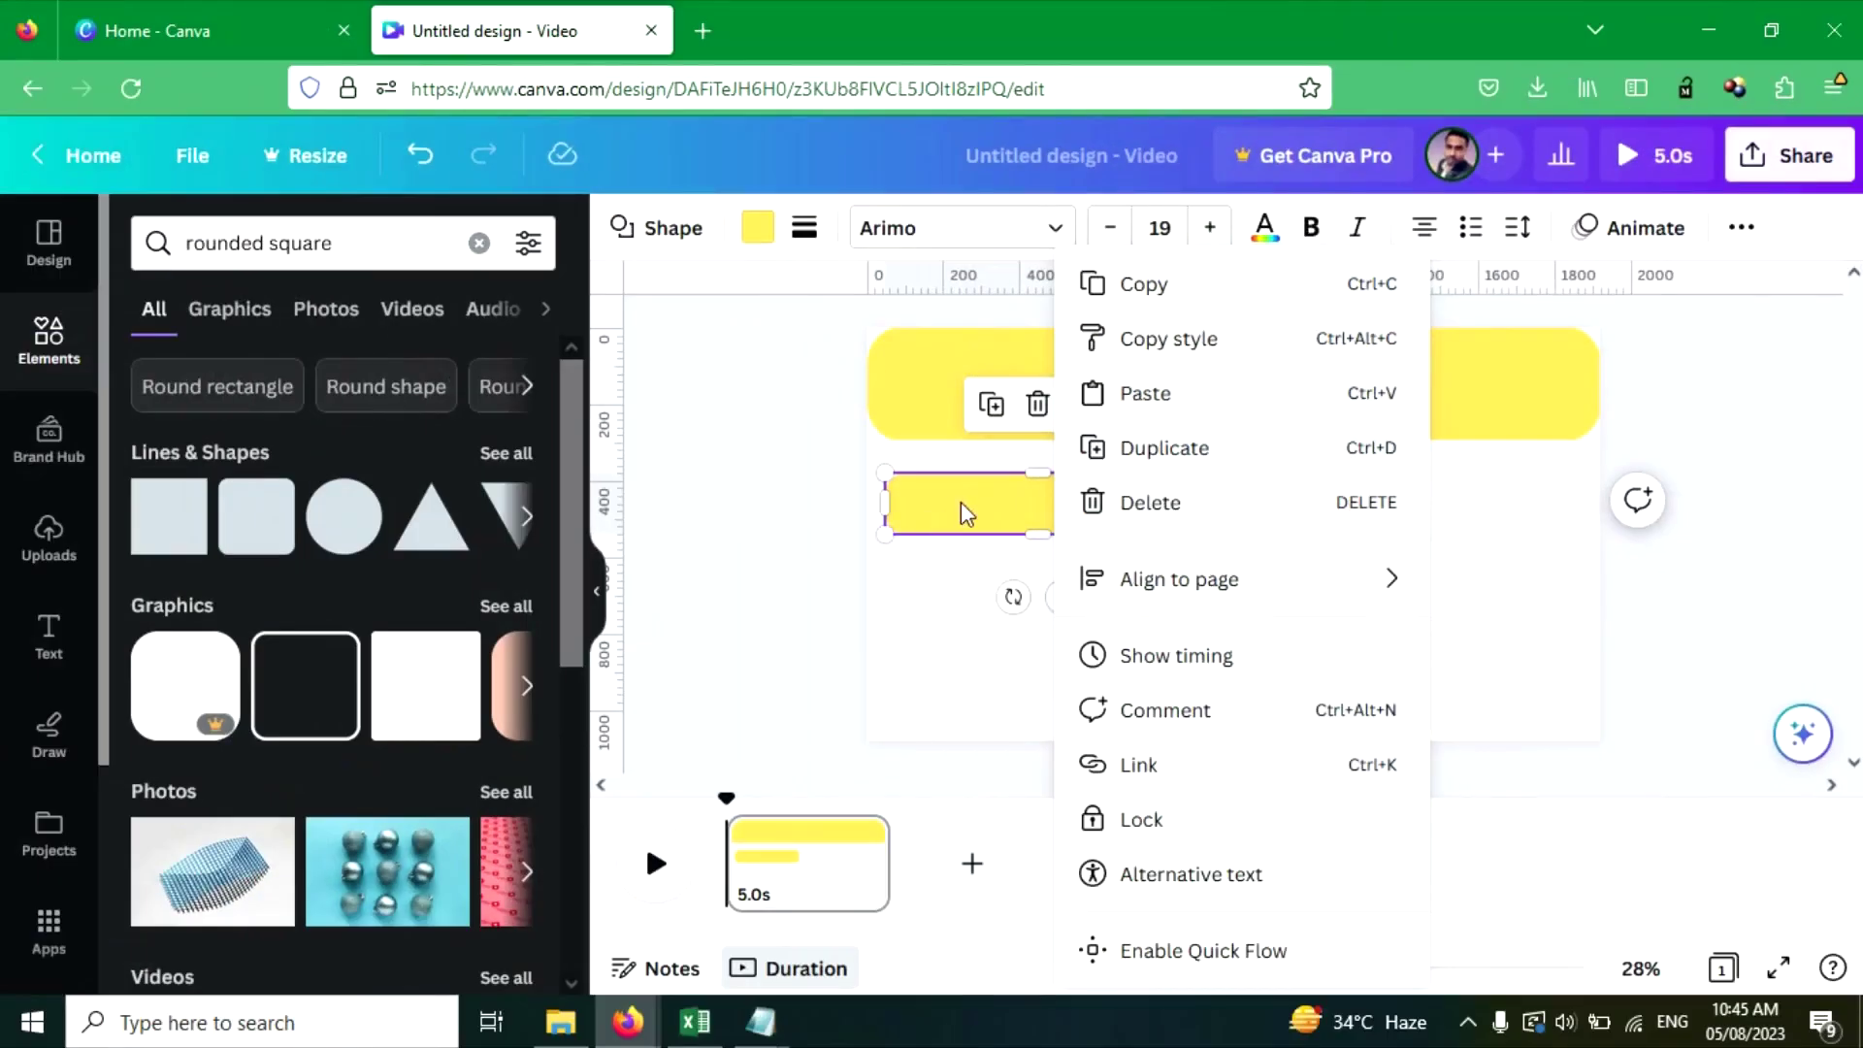
key("ctrl+d")
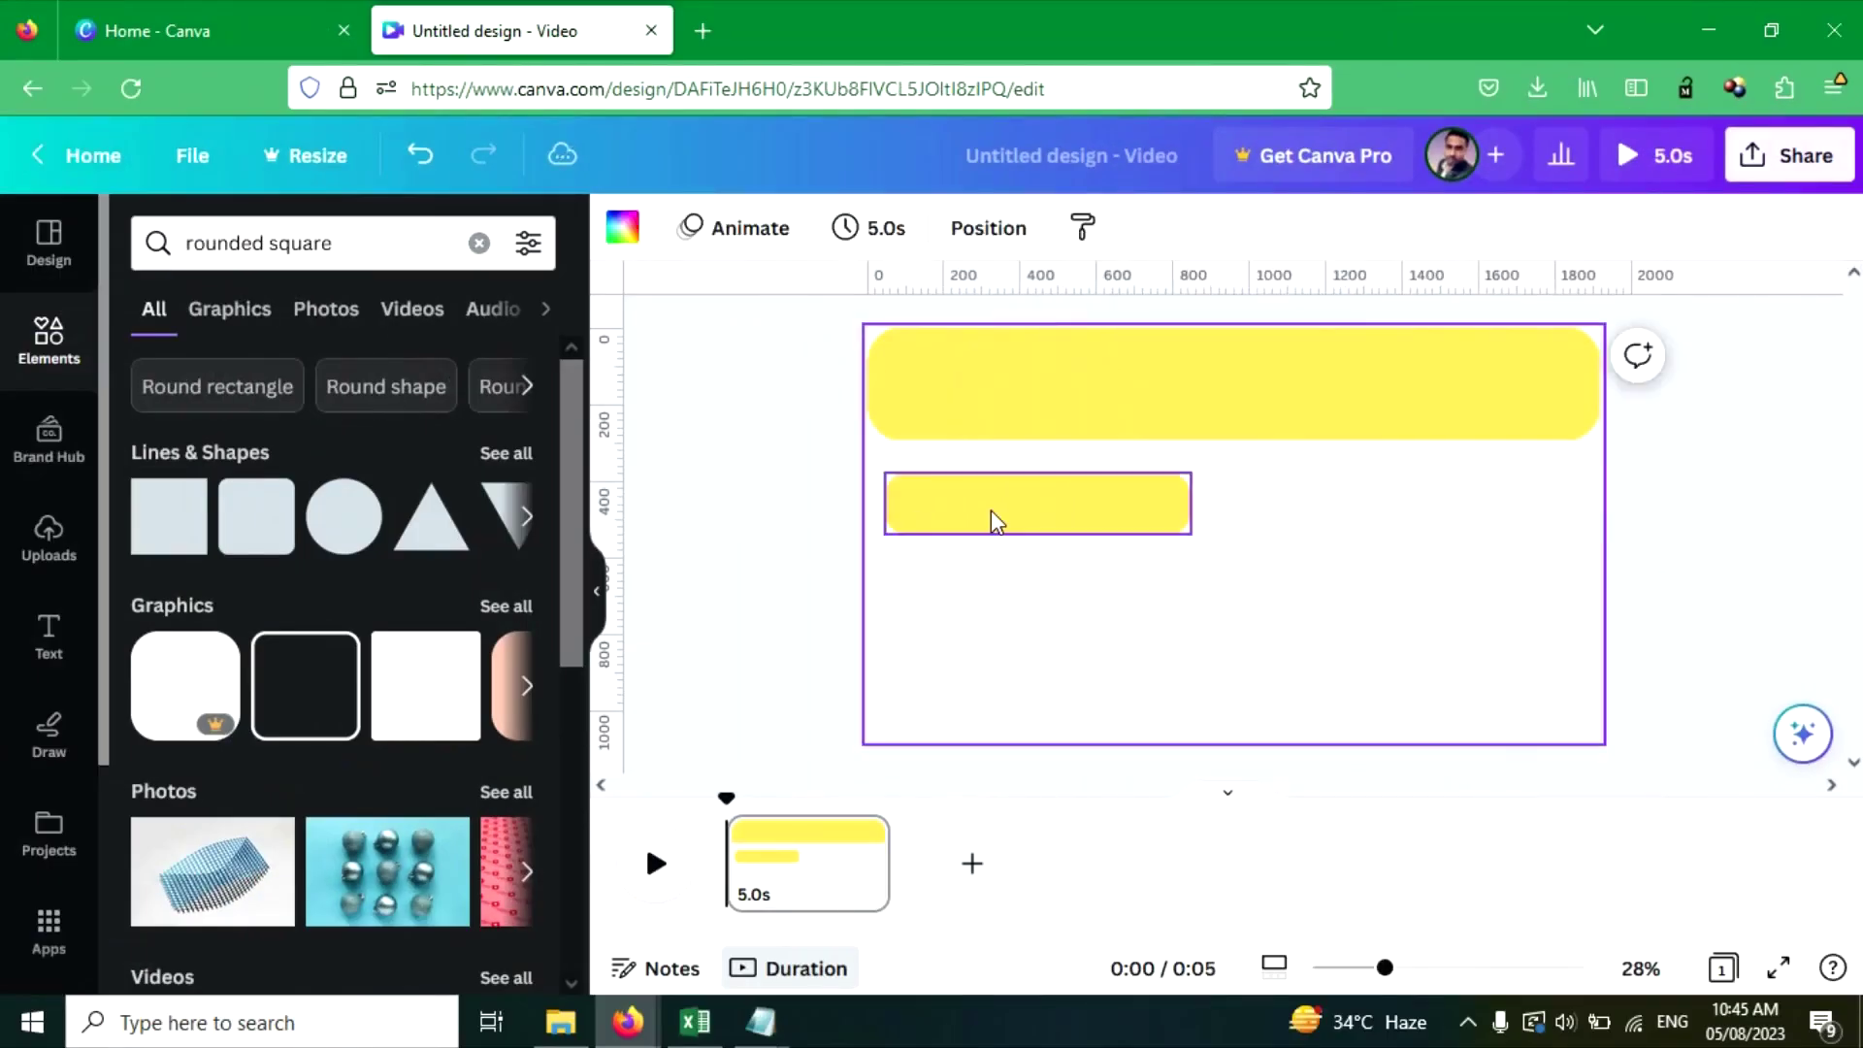
left_click(992, 510)
left_click_drag(991, 509, 1002, 596)
key("ctrl+d")
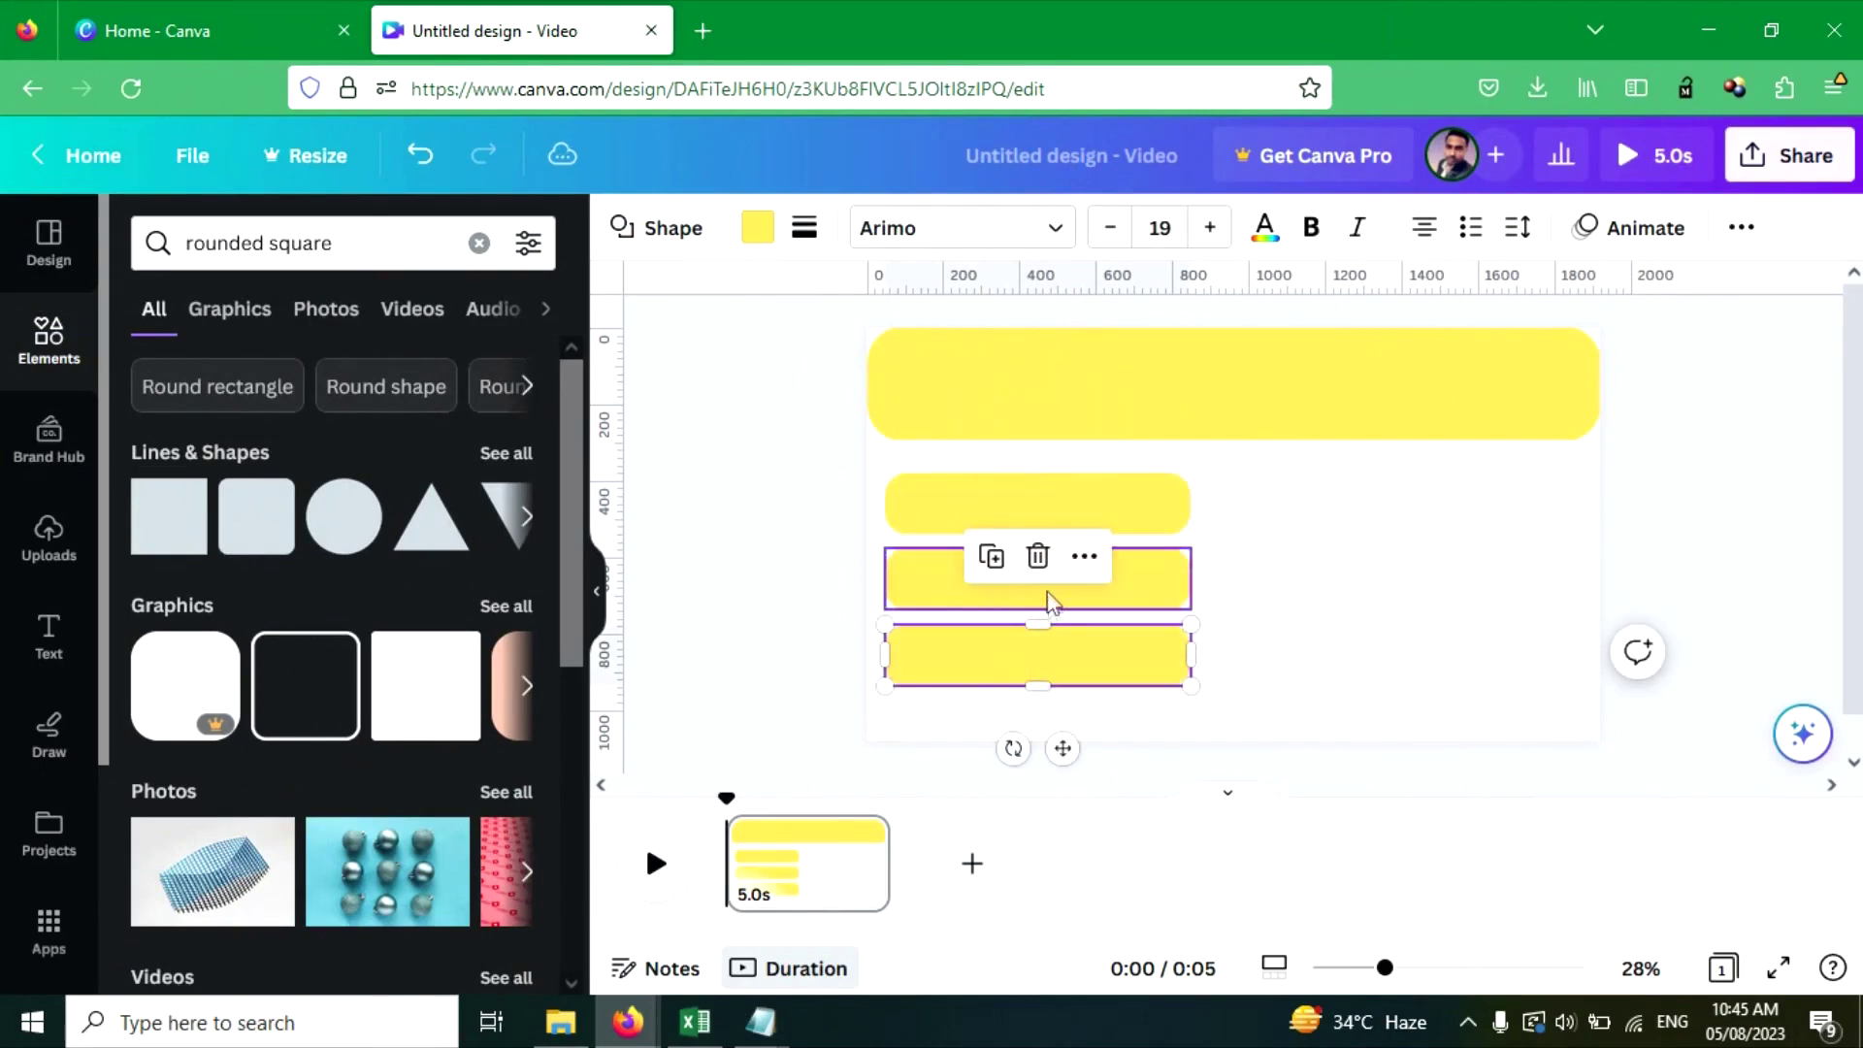
key("ctrl+d")
Scale the four small bars together to about 718 × 680 px and move them up to fit below the banner.
left_click(1298, 594)
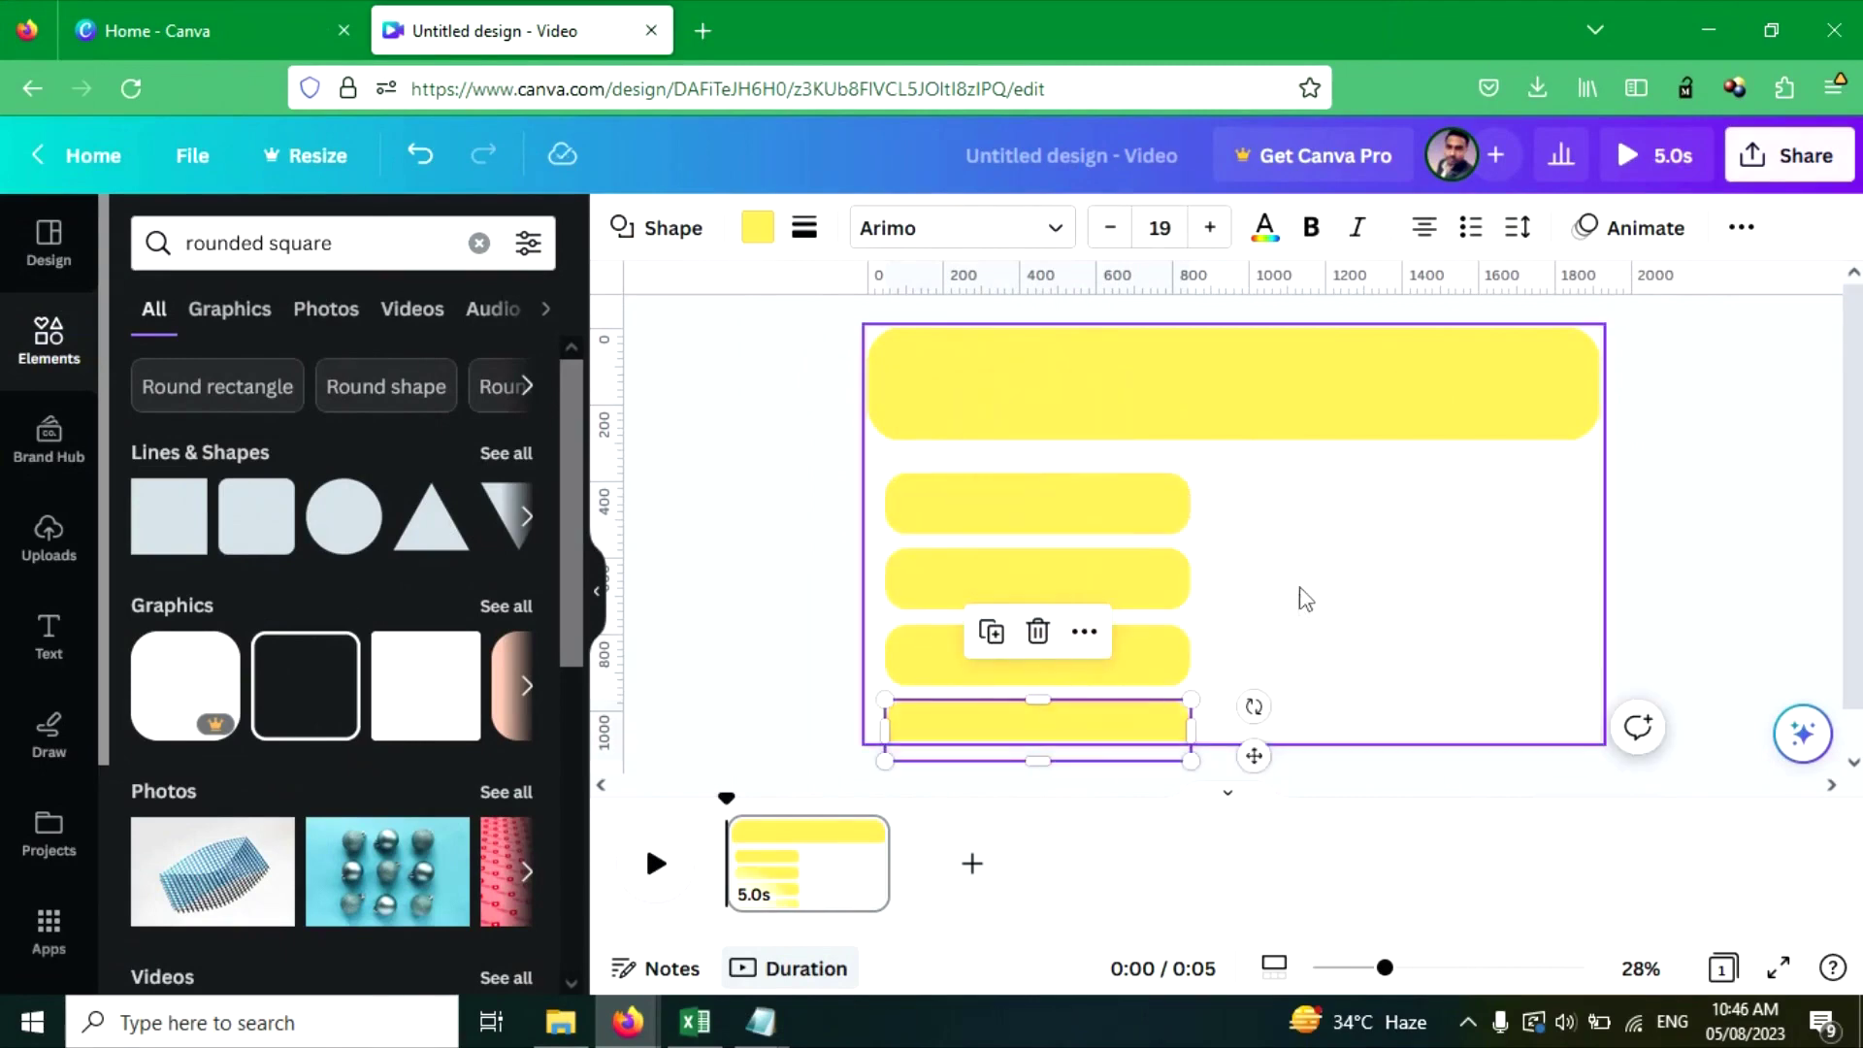
left_click_drag(1240, 476, 1164, 735)
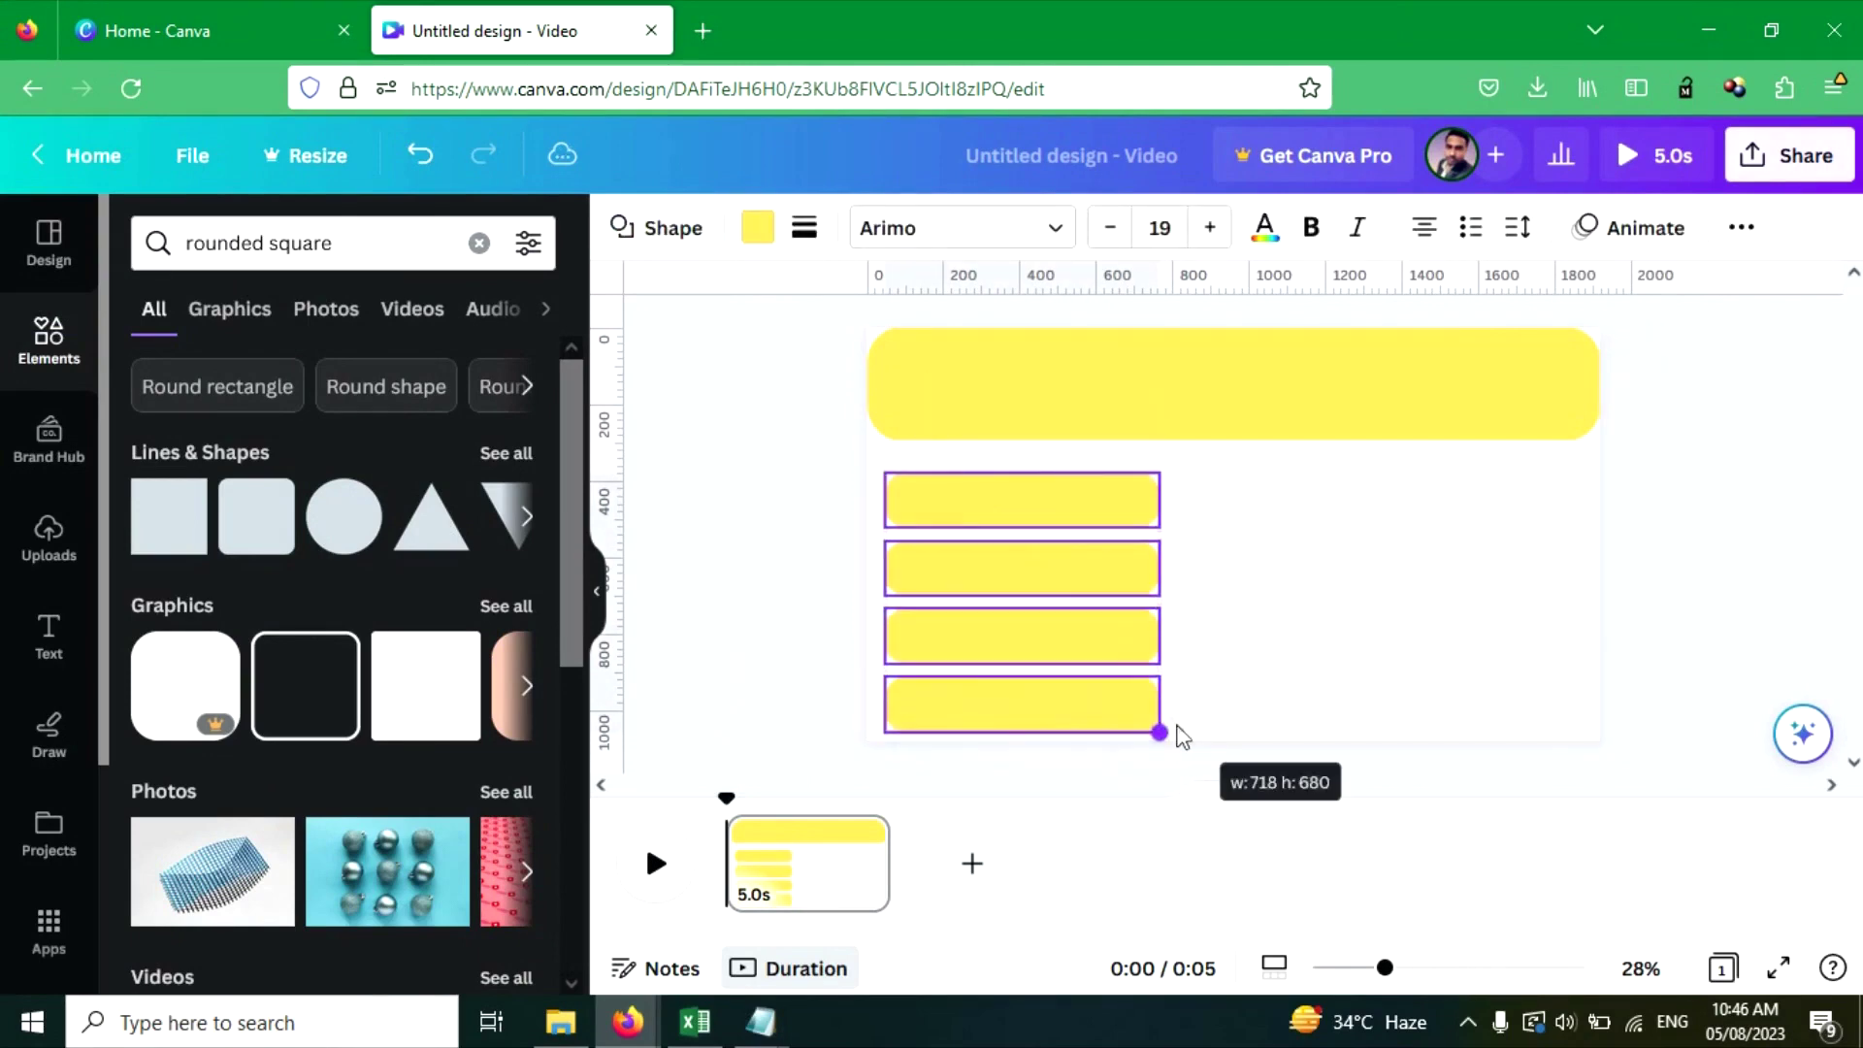
left_click_drag(1086, 640, 1086, 616)
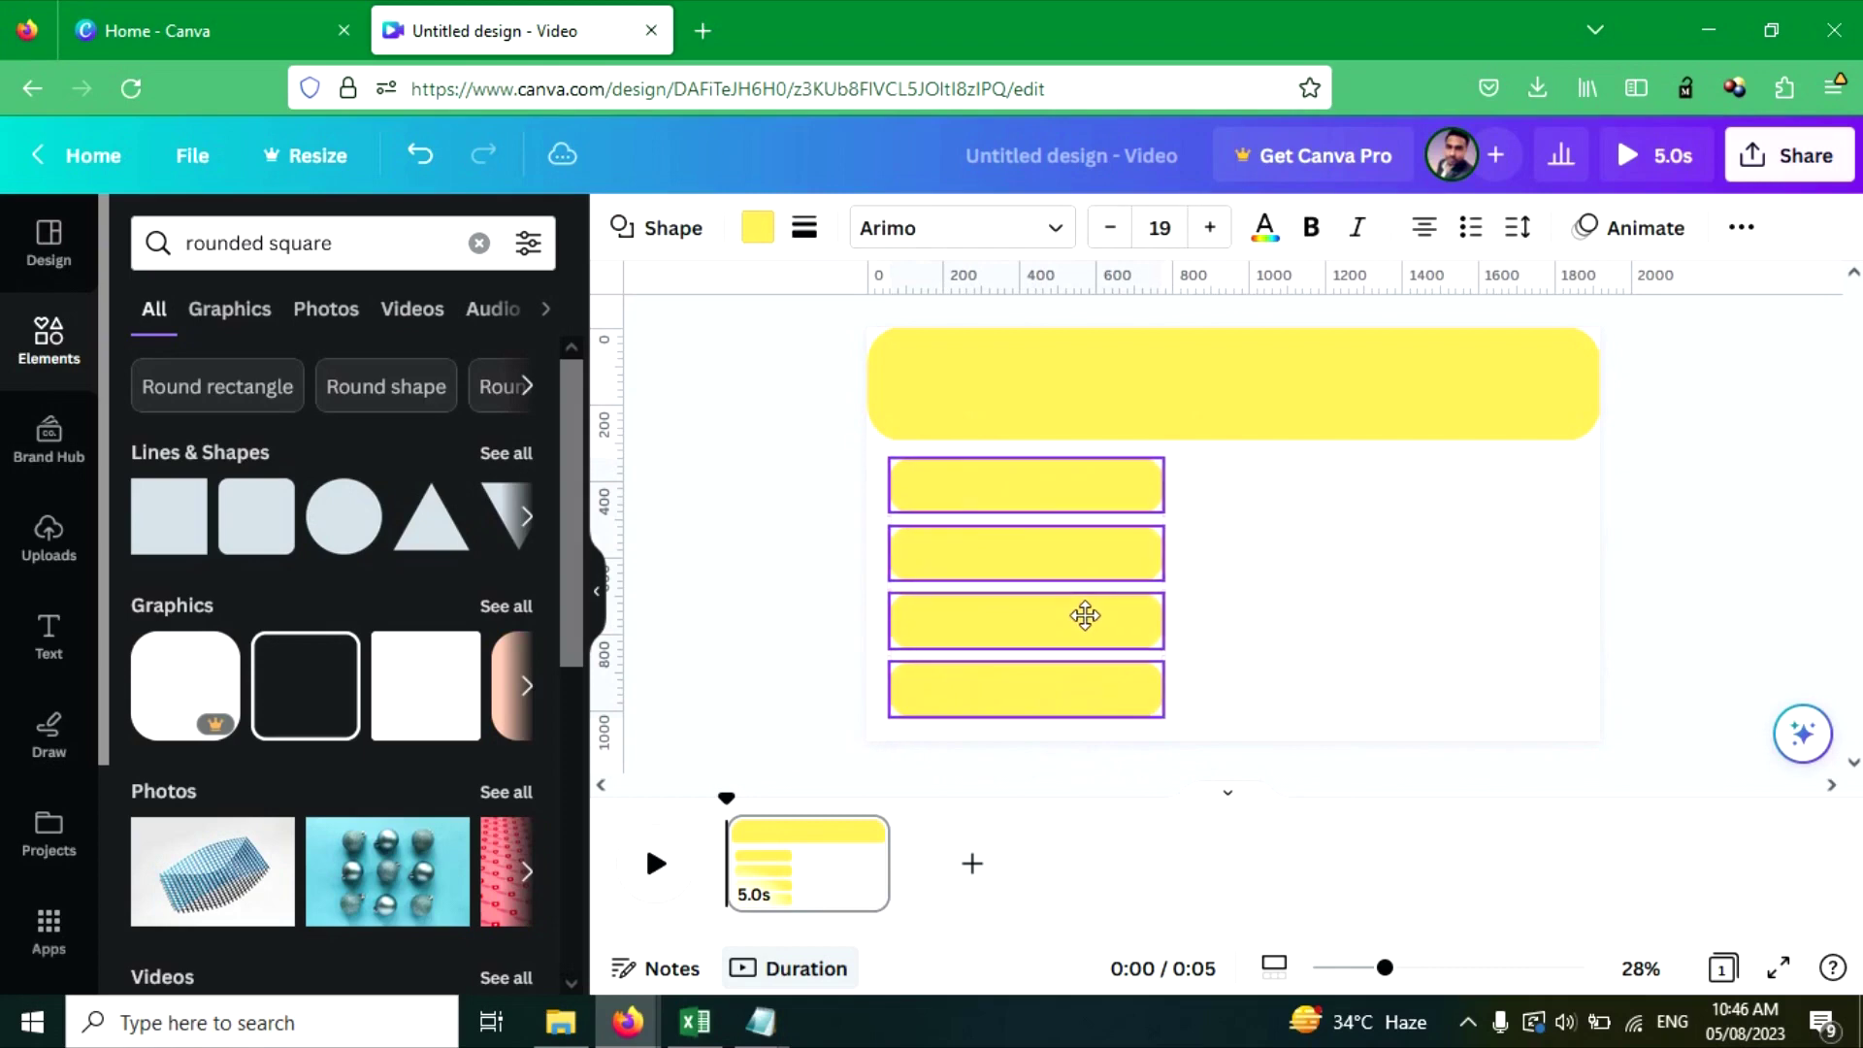
left_click(1344, 576)
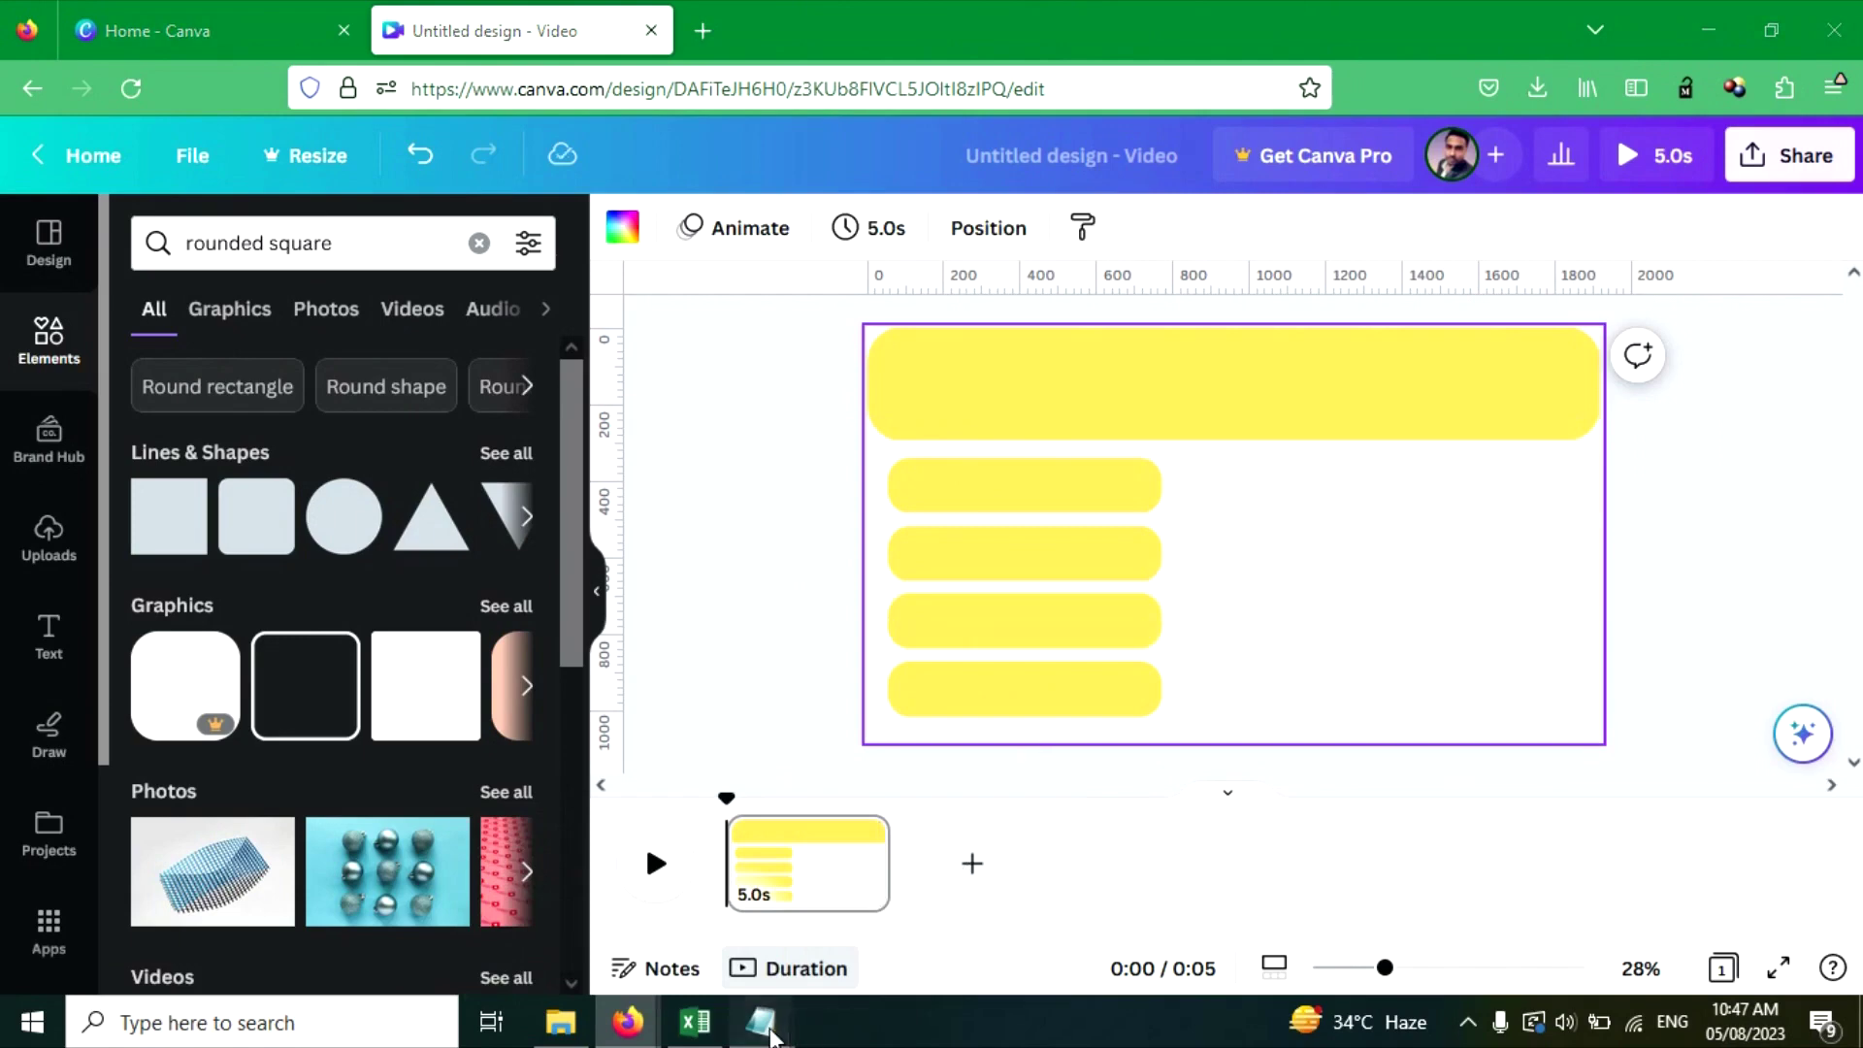
Copy the question "कौन सा जानवर भूख लगने पर खुद को ही खा जाता है ?" from Notepad and paste it into the Canva design.
left_click(956, 932)
scroll(867, 622, "up", 1)
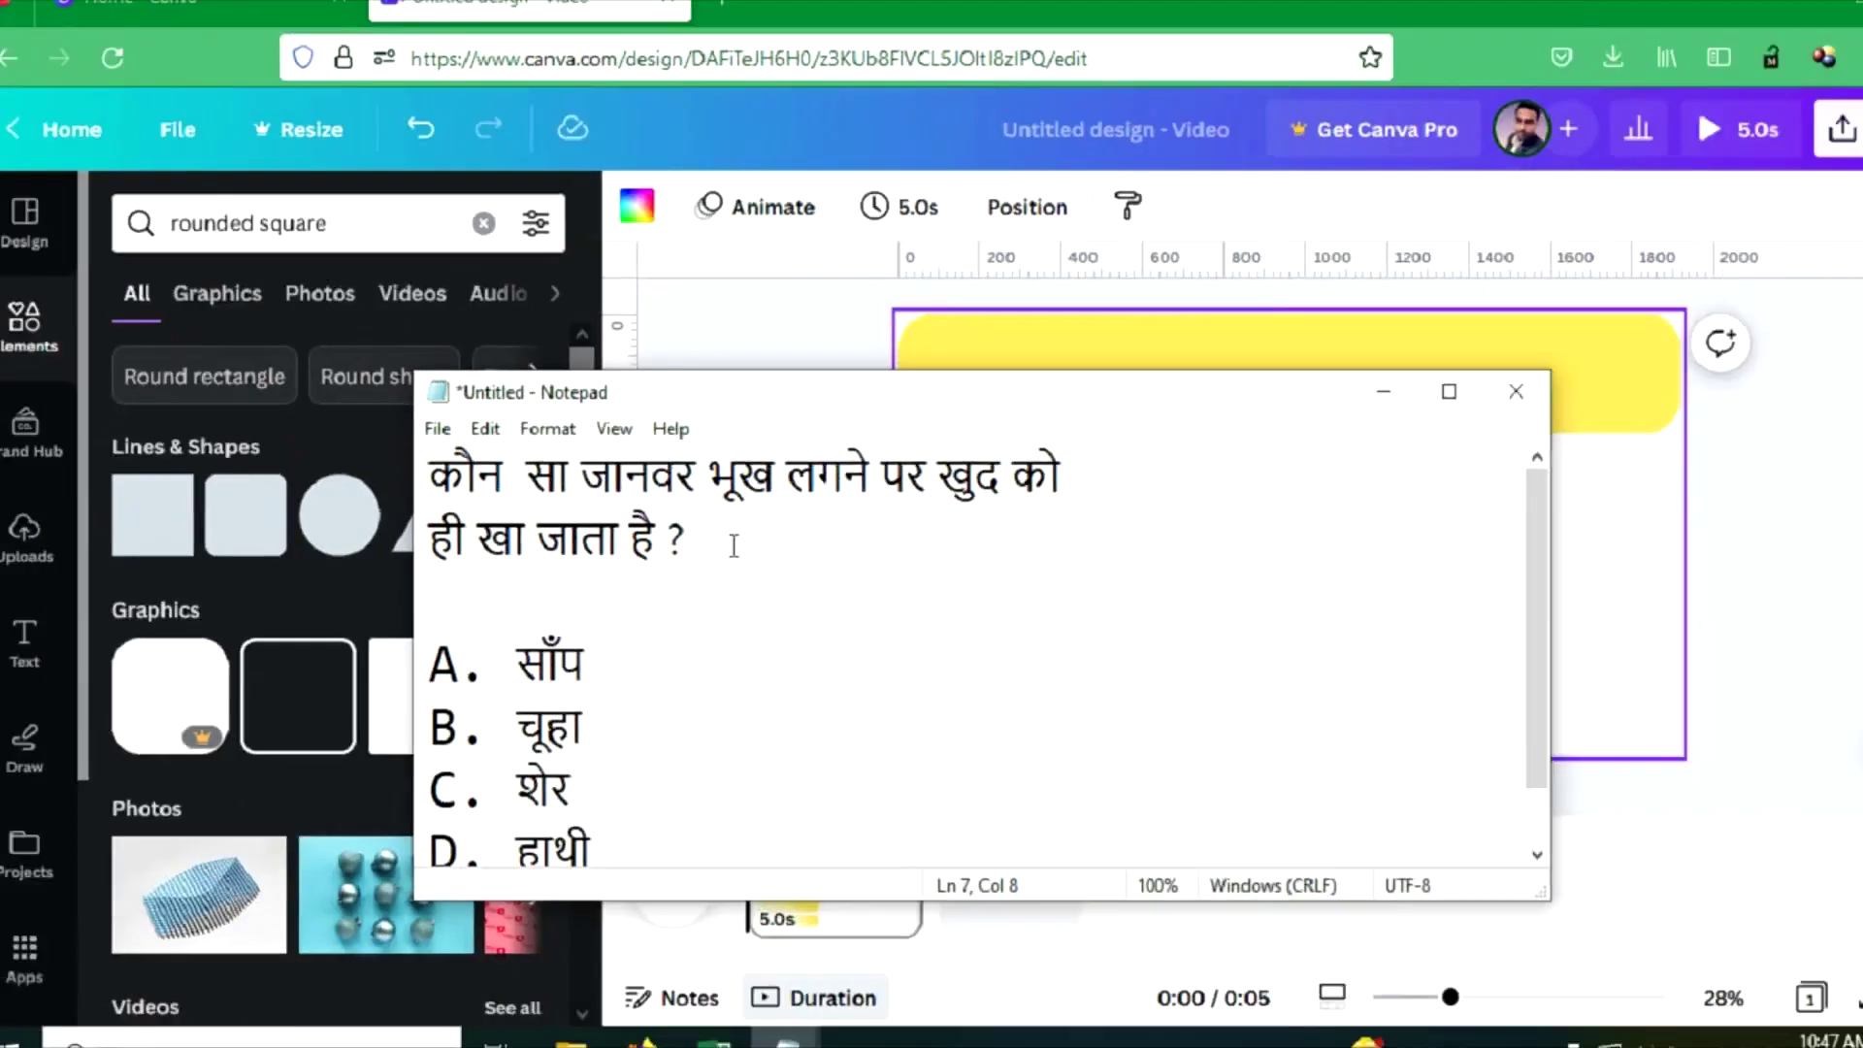
left_click_drag(715, 541, 319, 454)
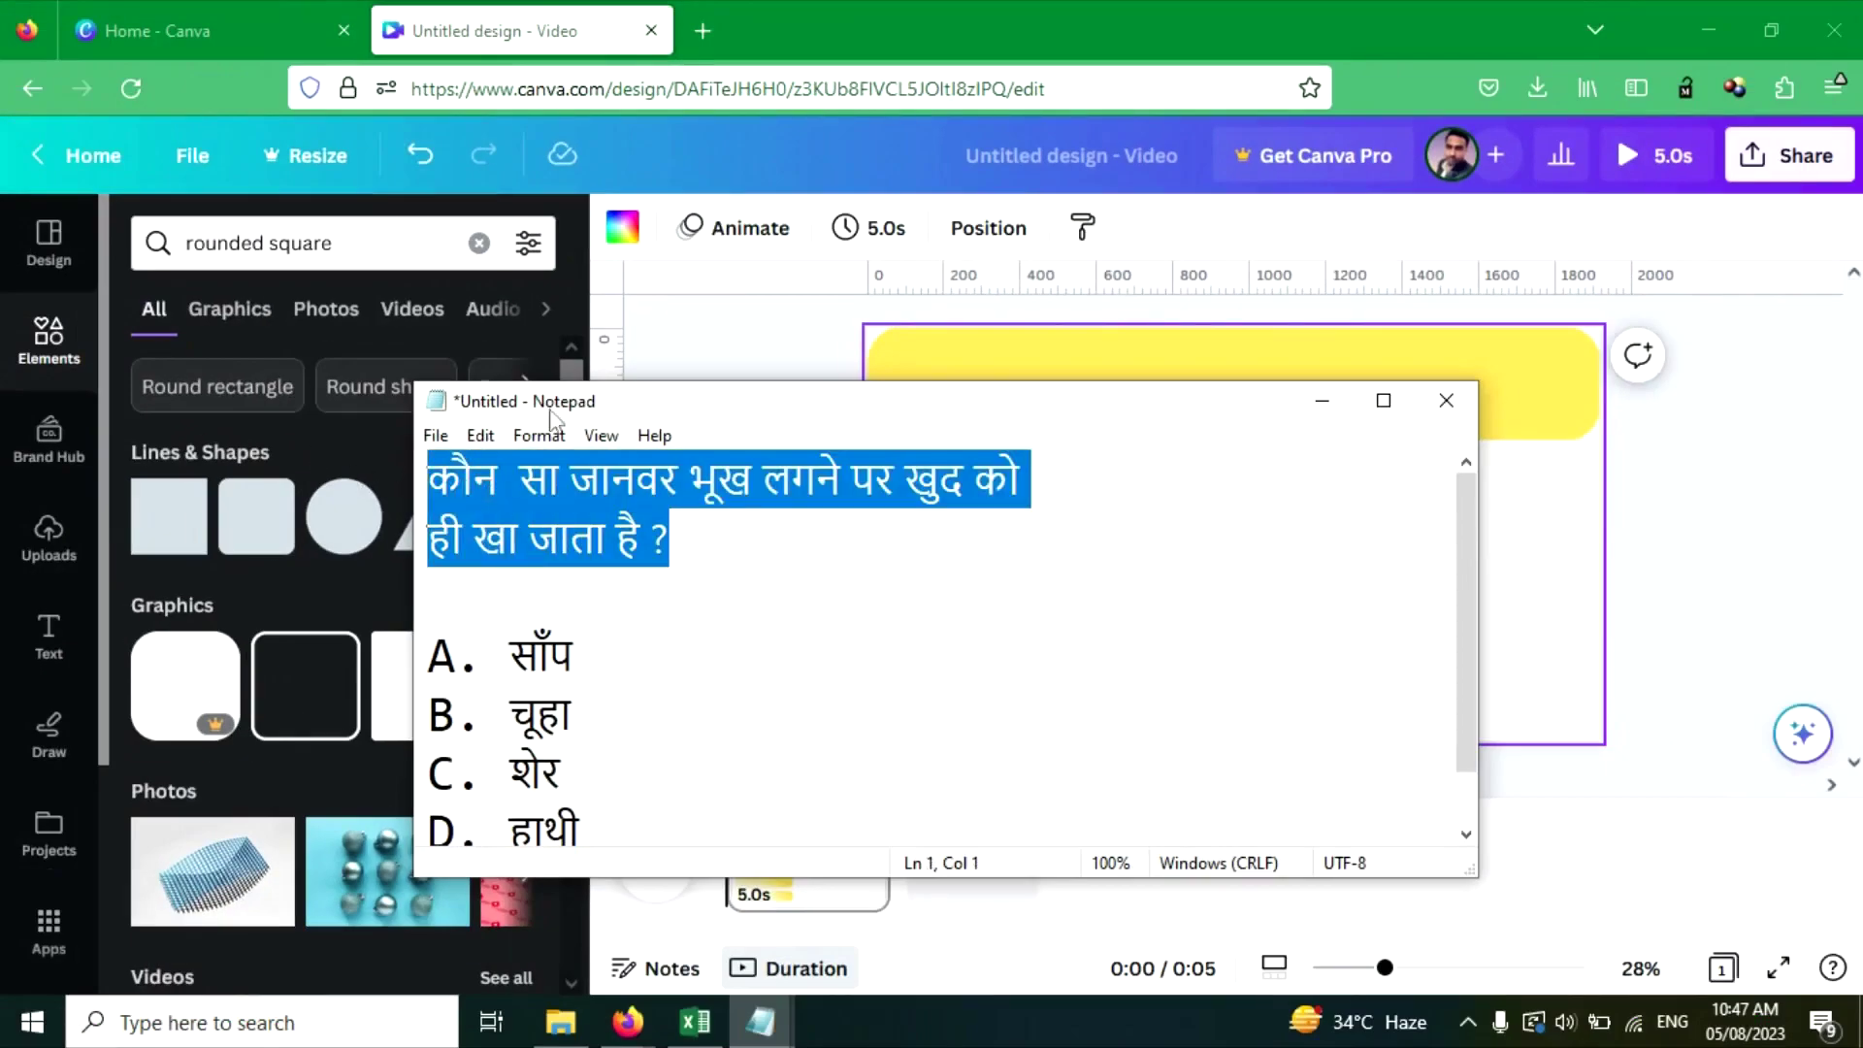
left_click(572, 19)
left_click(936, 373)
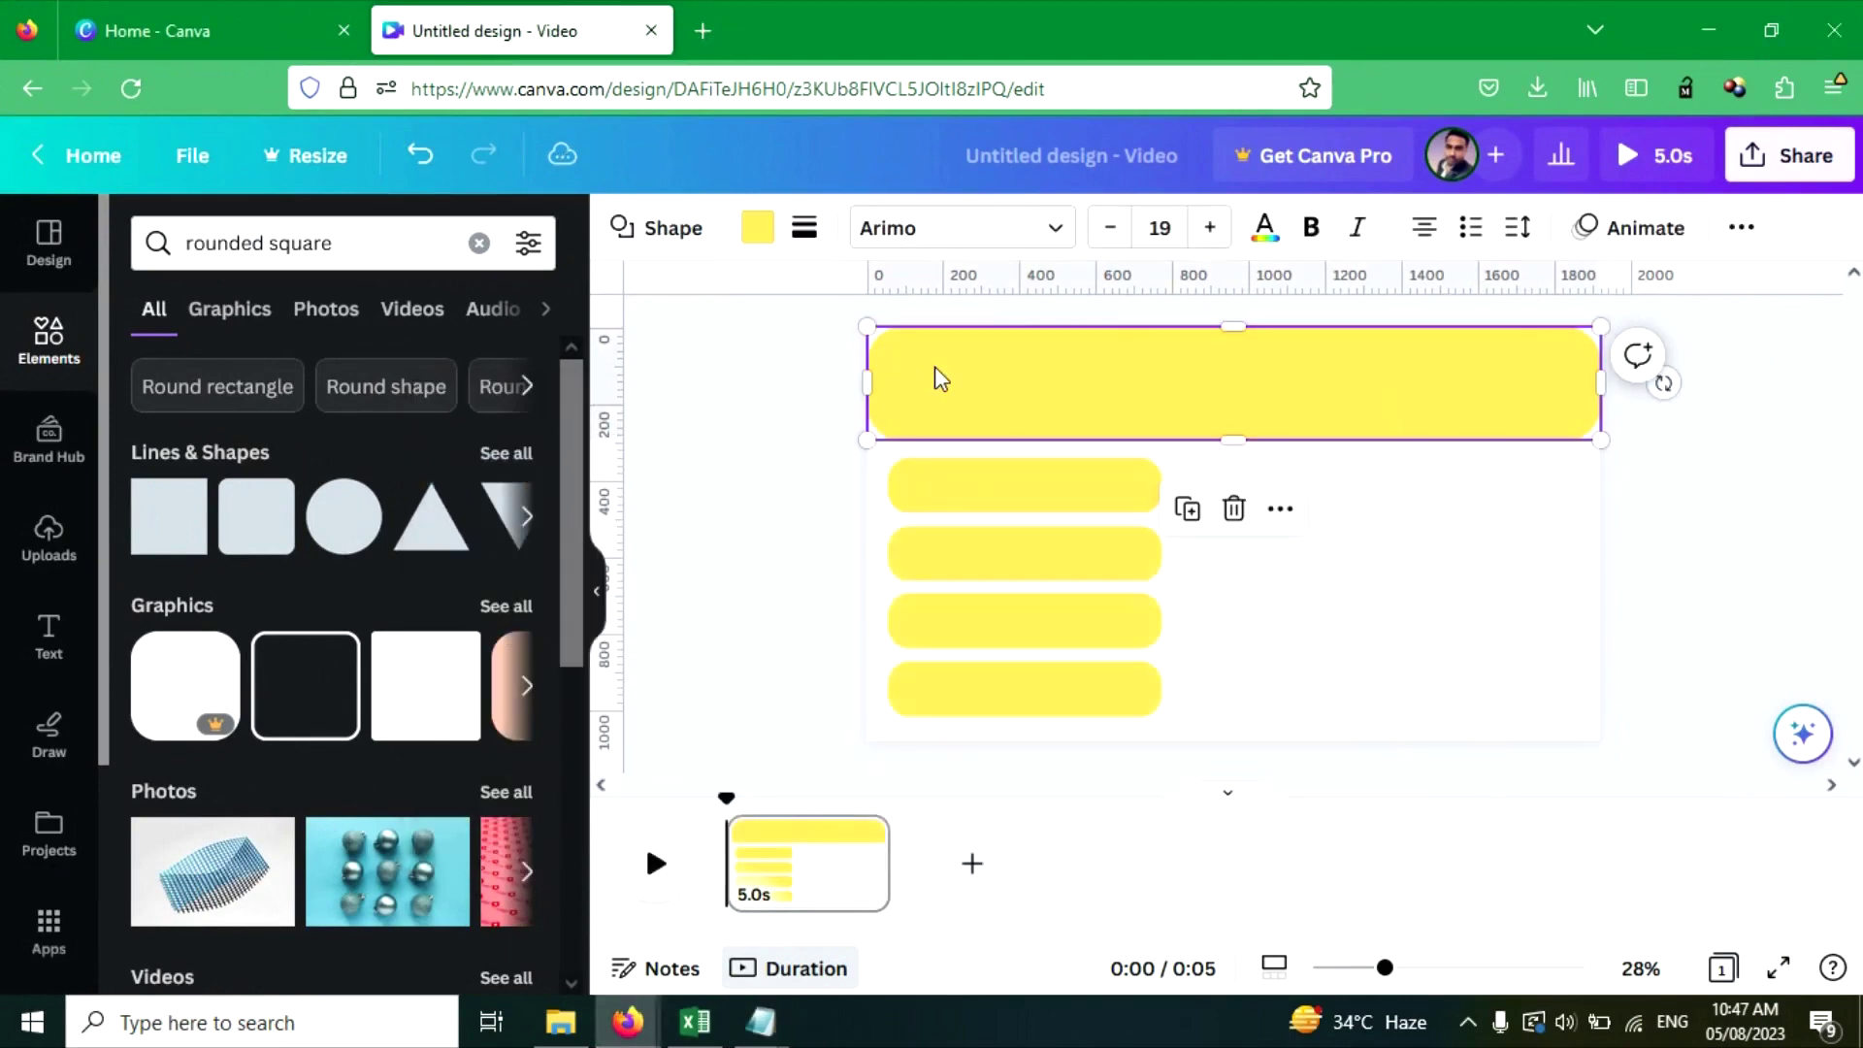
key("ctrl+v")
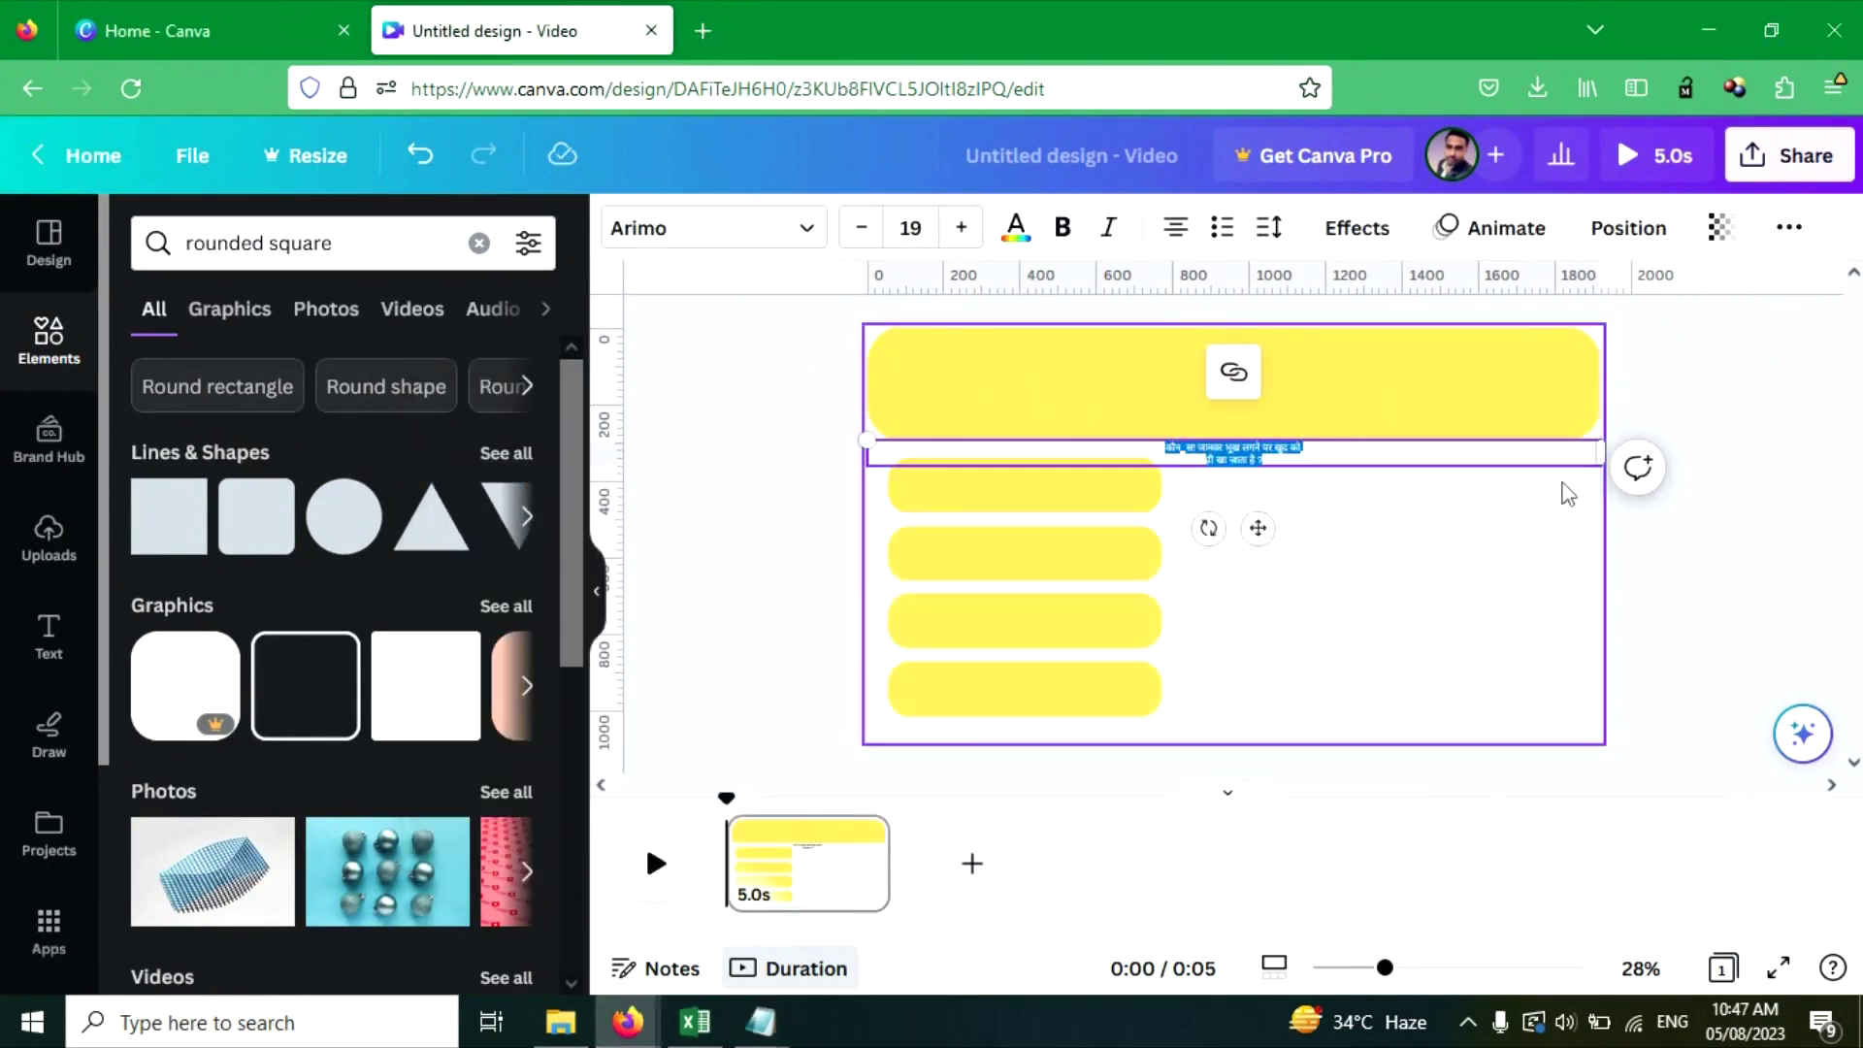
Enlarge the pasted question text to about size 74.9 and move it onto the large yellow banner.
left_click_drag(1601, 453, 1489, 660)
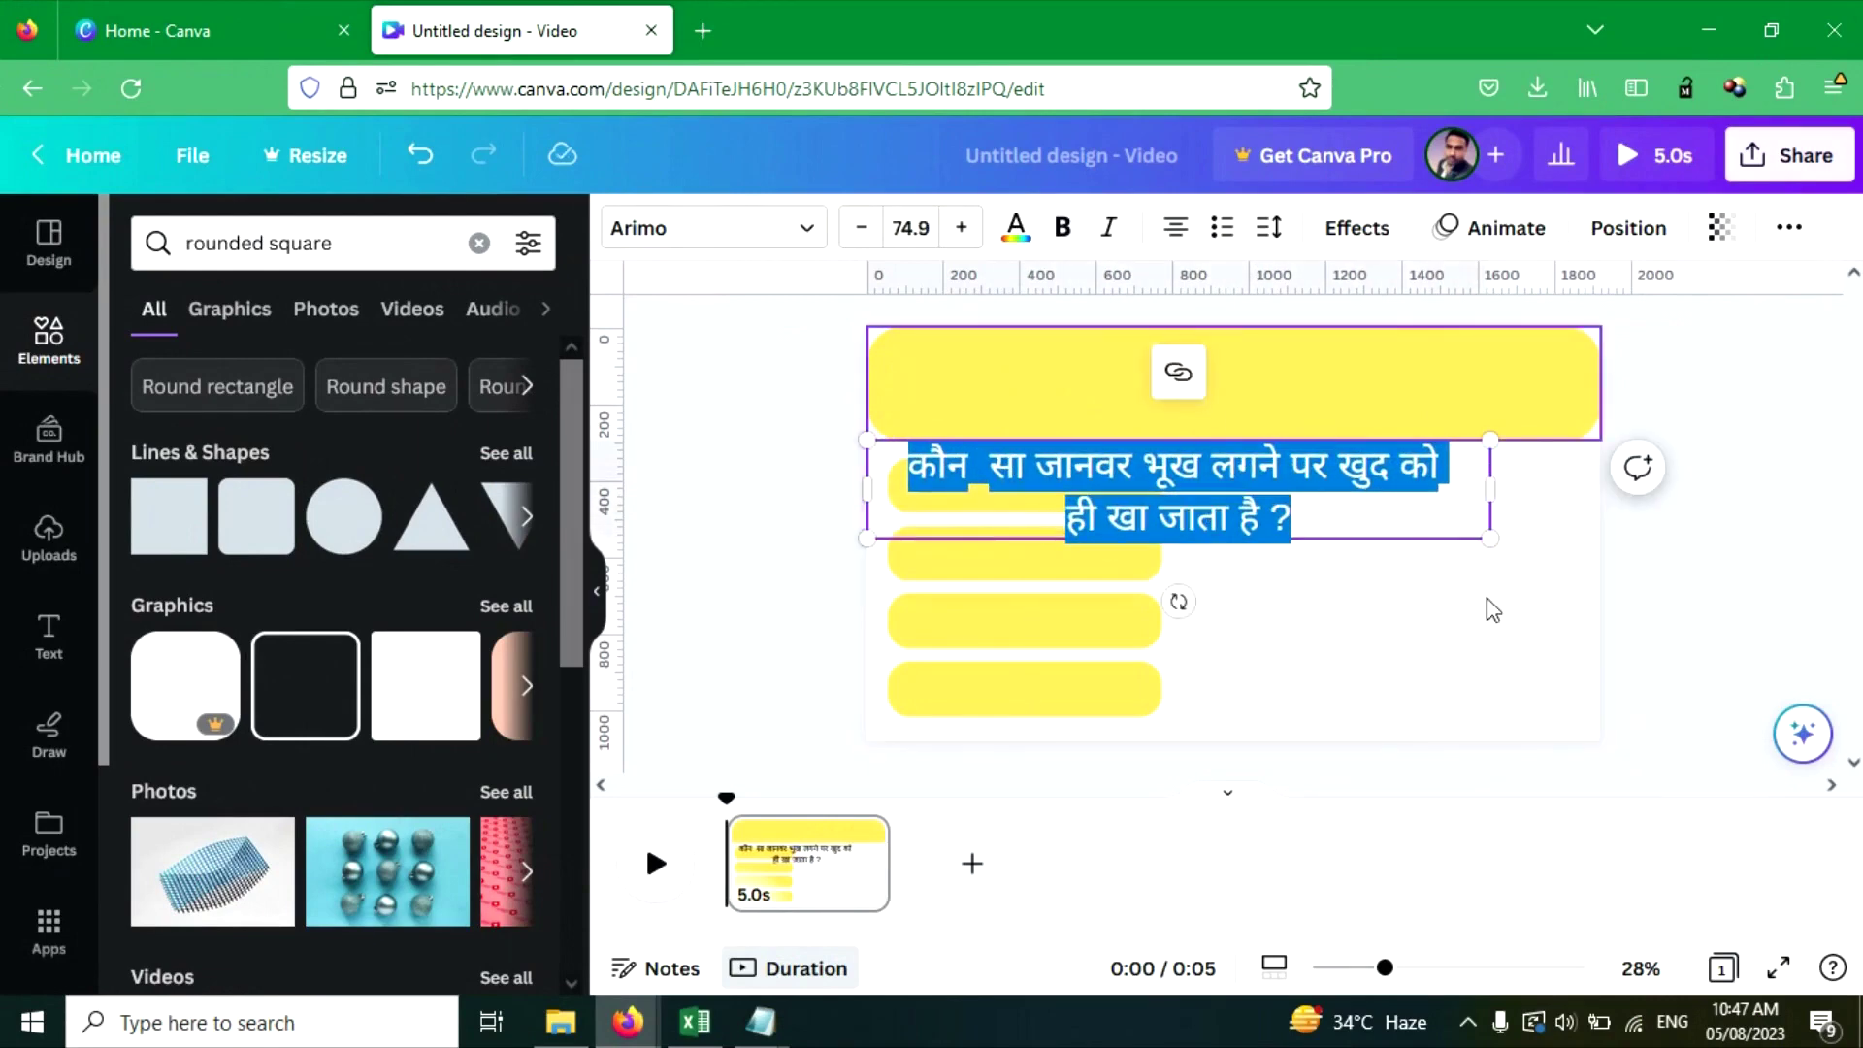
key("Escape")
left_click_drag(1368, 488, 1368, 393)
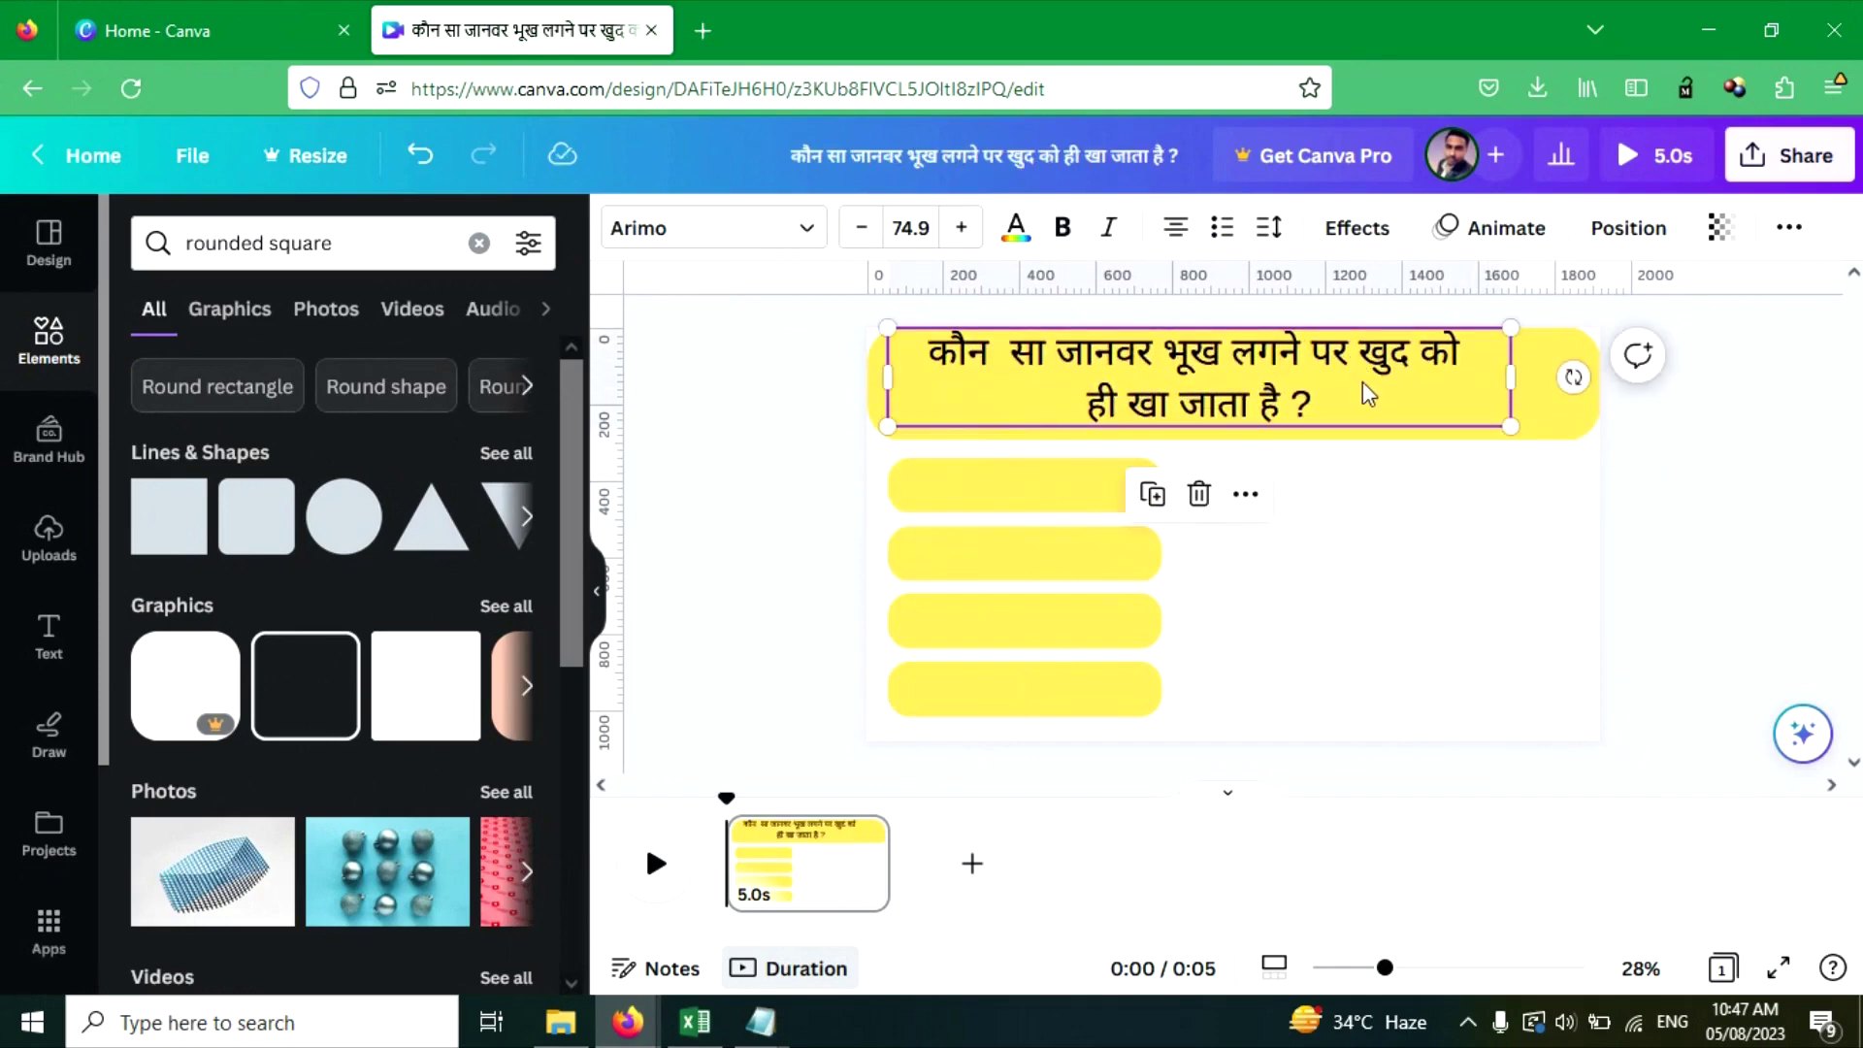
Set the question text's font to Poppins ExtraBold and fit it on two lines within the banner at about size 70.6.
left_click_drag(1363, 381, 764, 289)
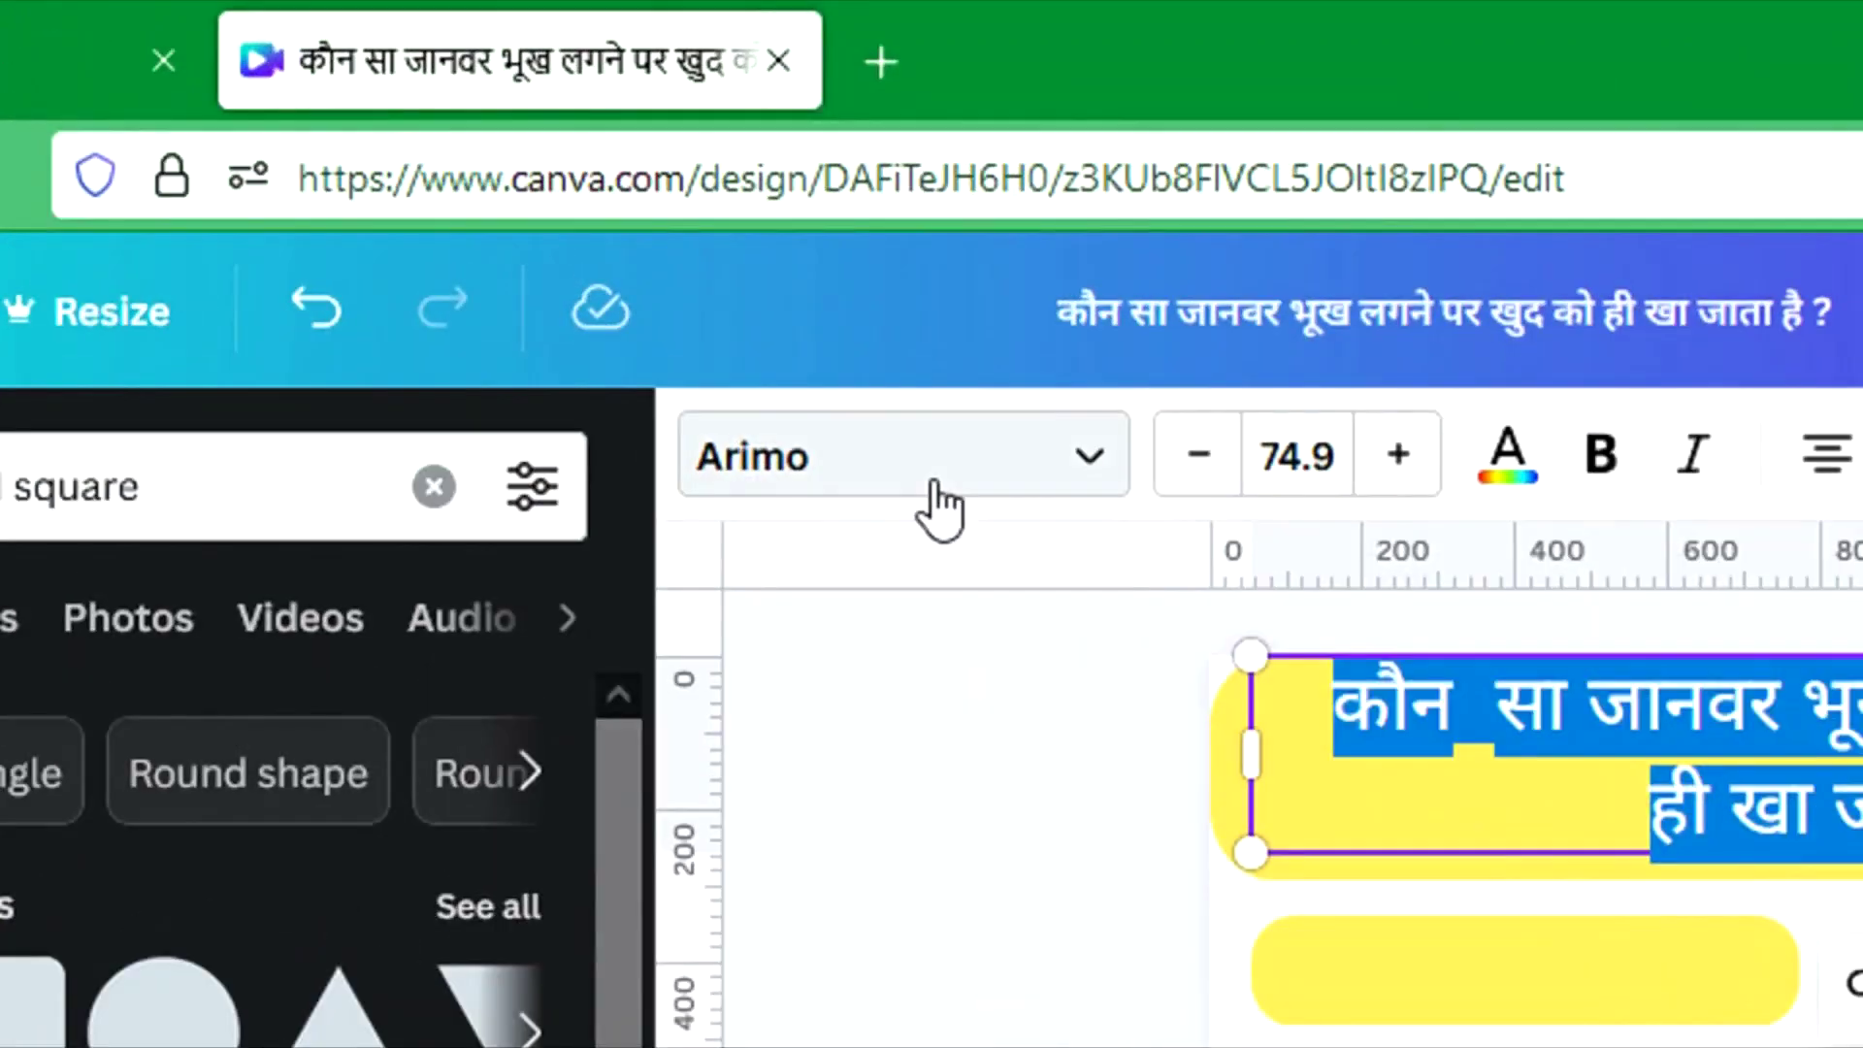
left_click(731, 238)
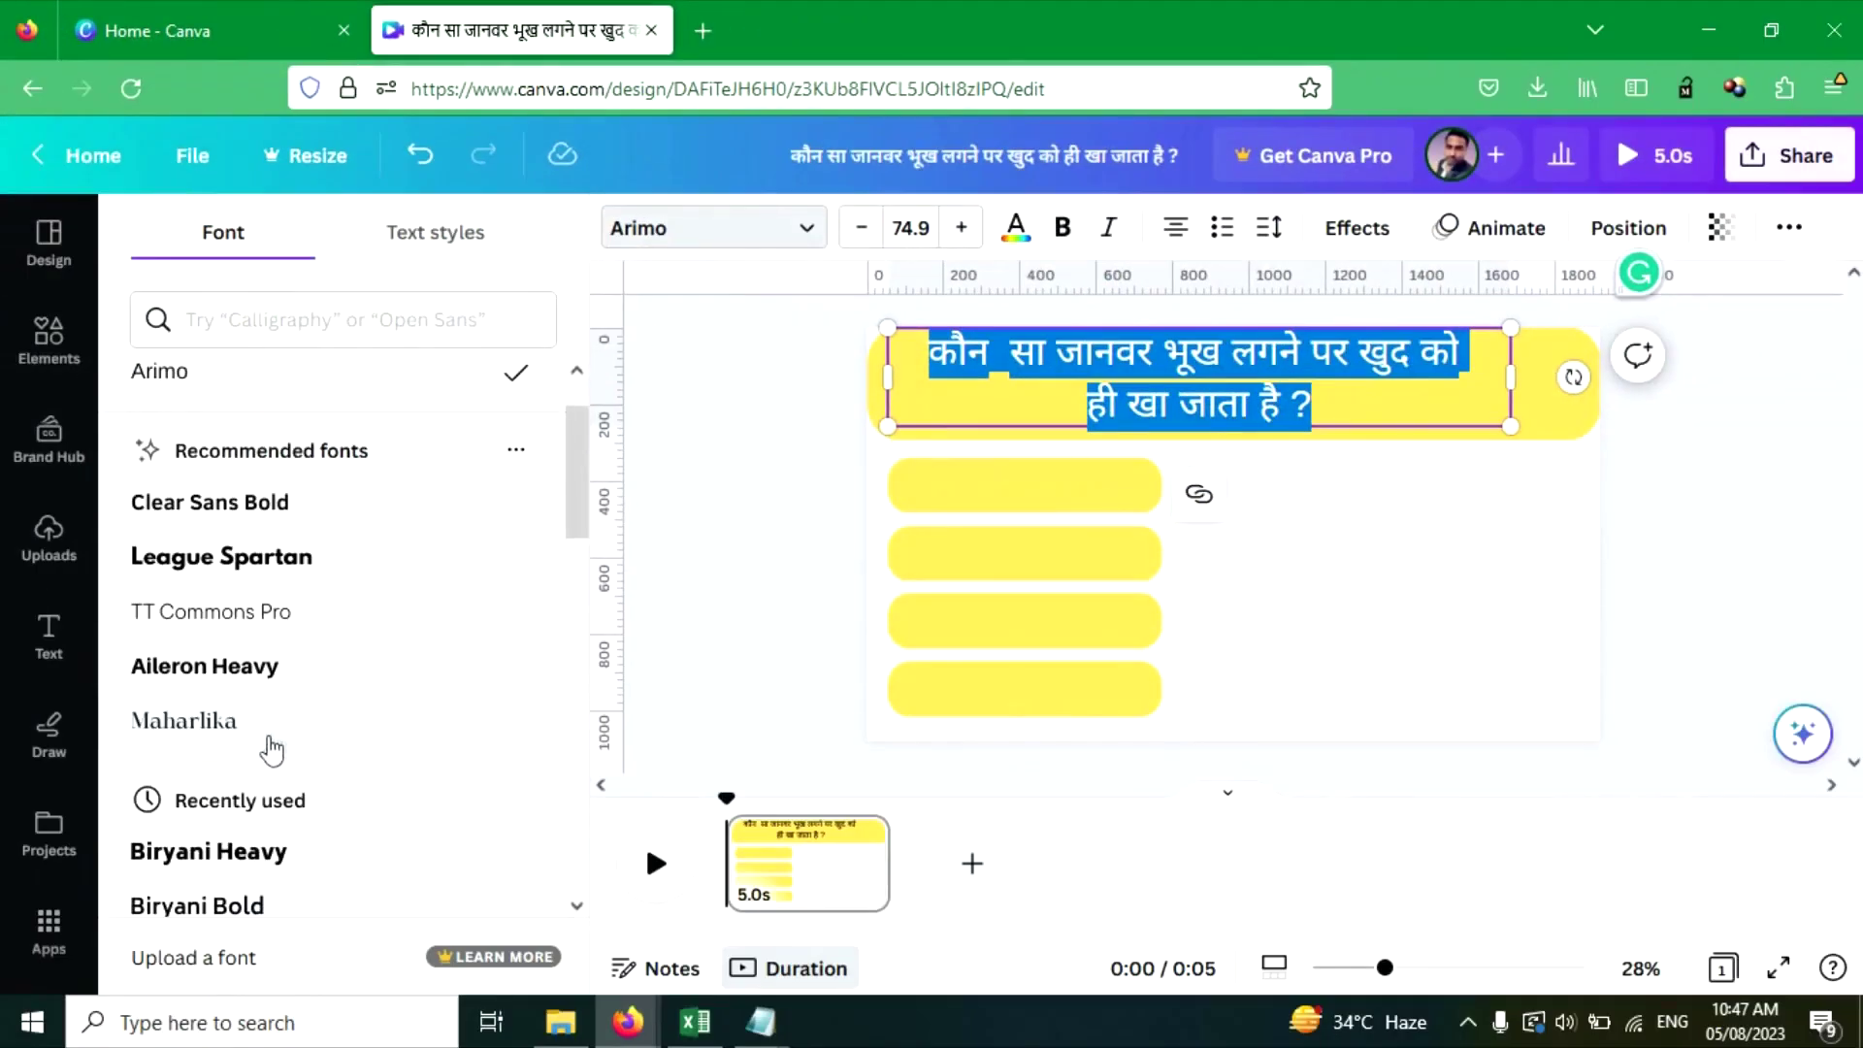
scroll(364, 651, "down", 6)
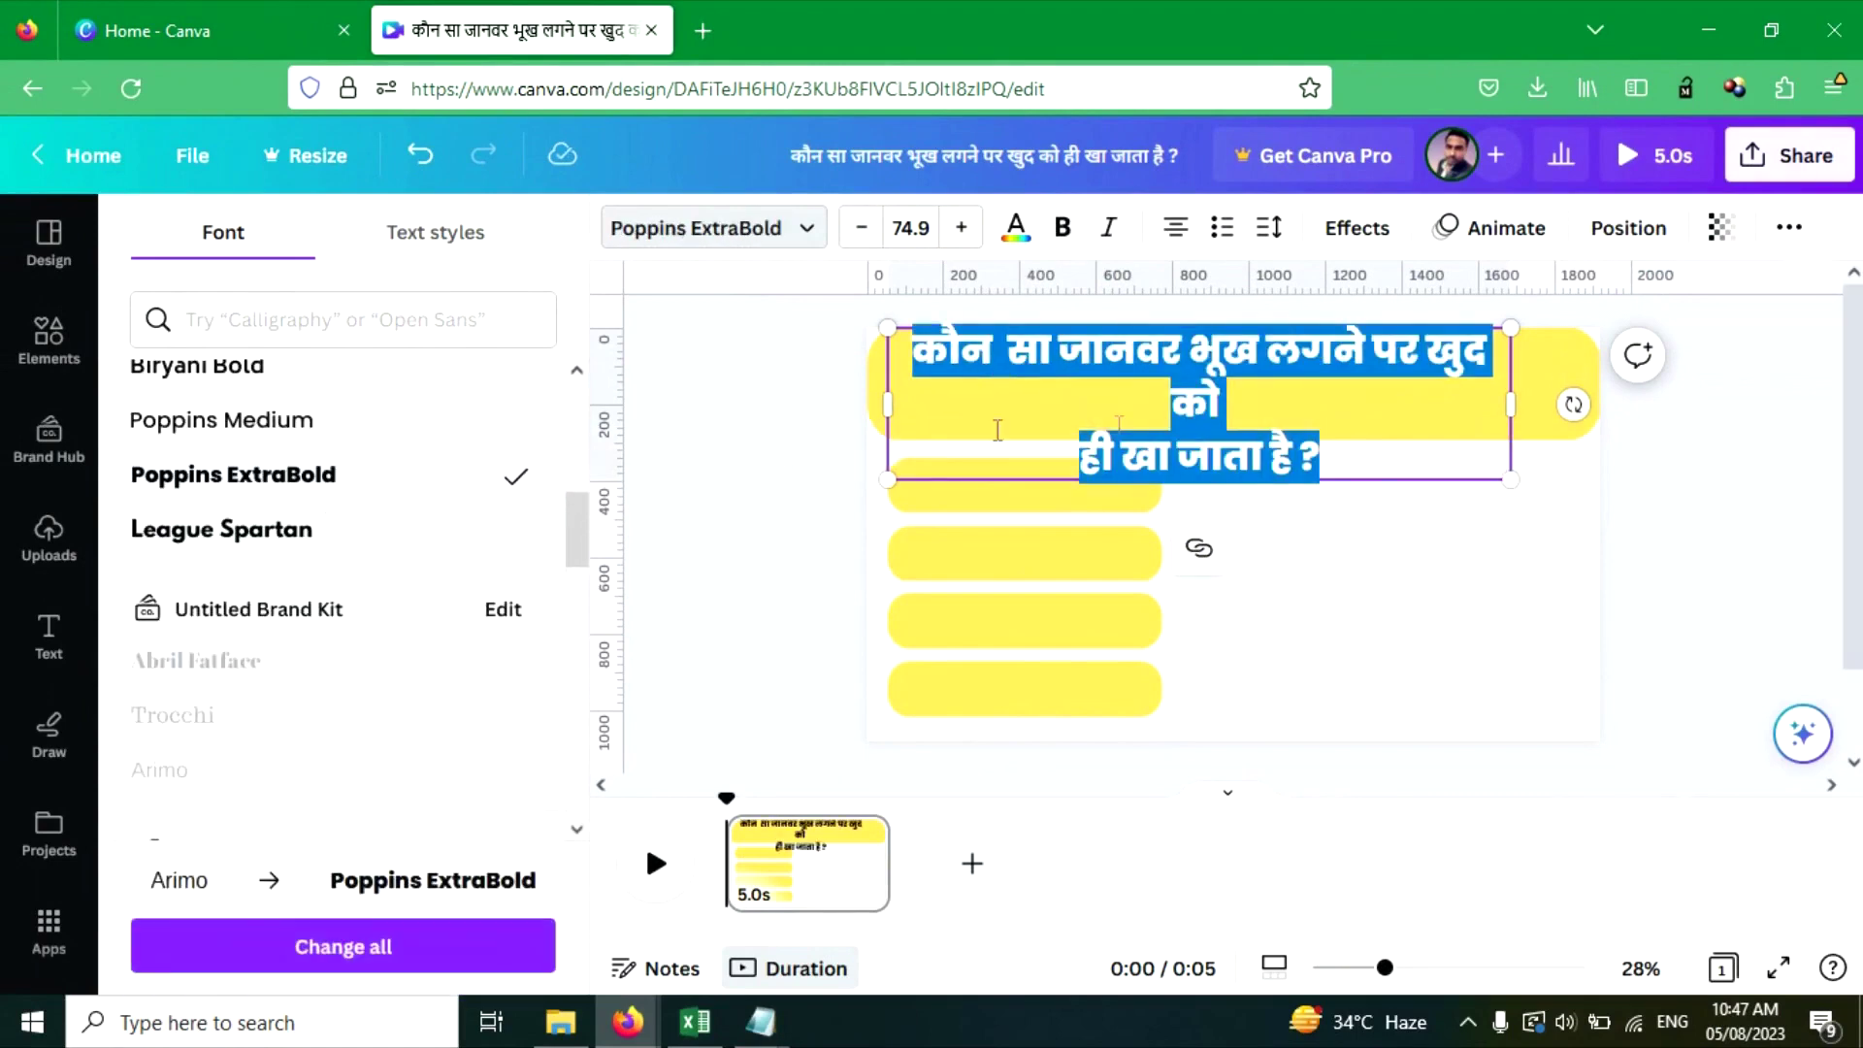
left_click_drag(1511, 408, 1577, 427)
mouse_move(1328, 399)
left_mouse_down()
mouse_move(1305, 393)
mouse_move(1326, 382)
left_mouse_up()
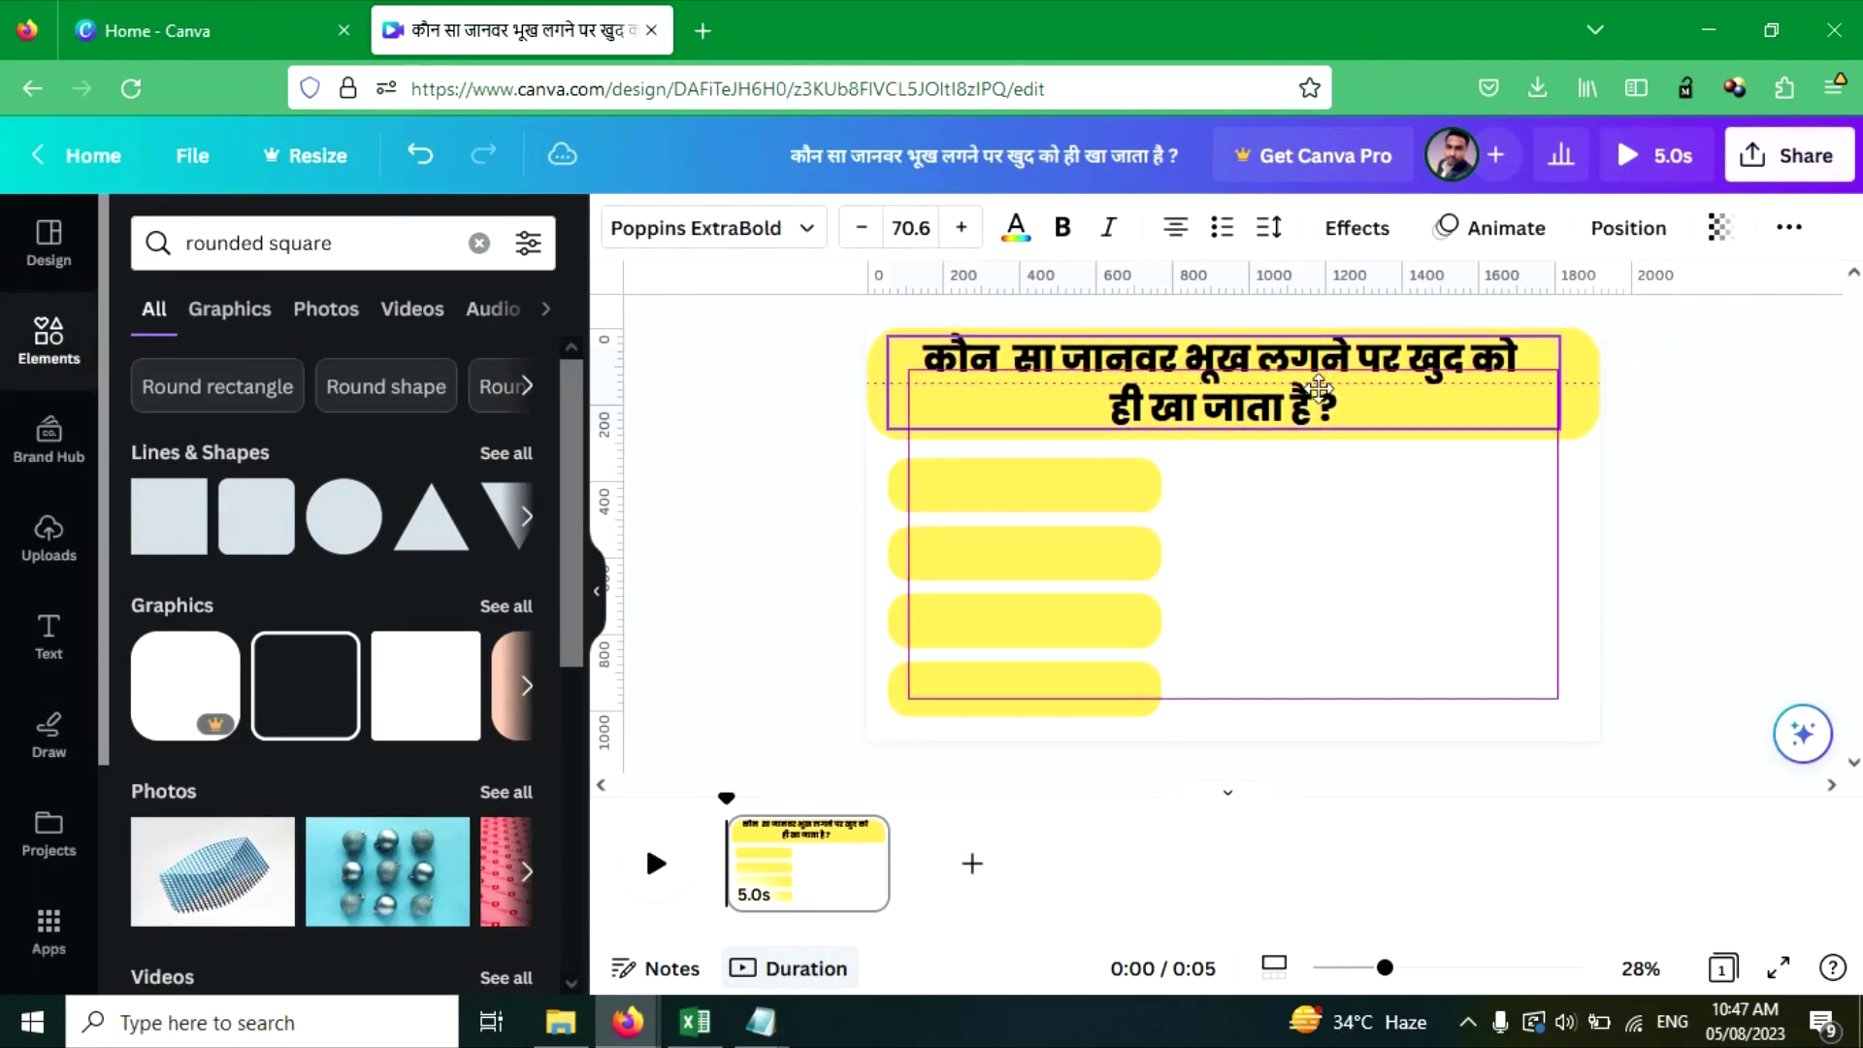
left_click(1837, 447)
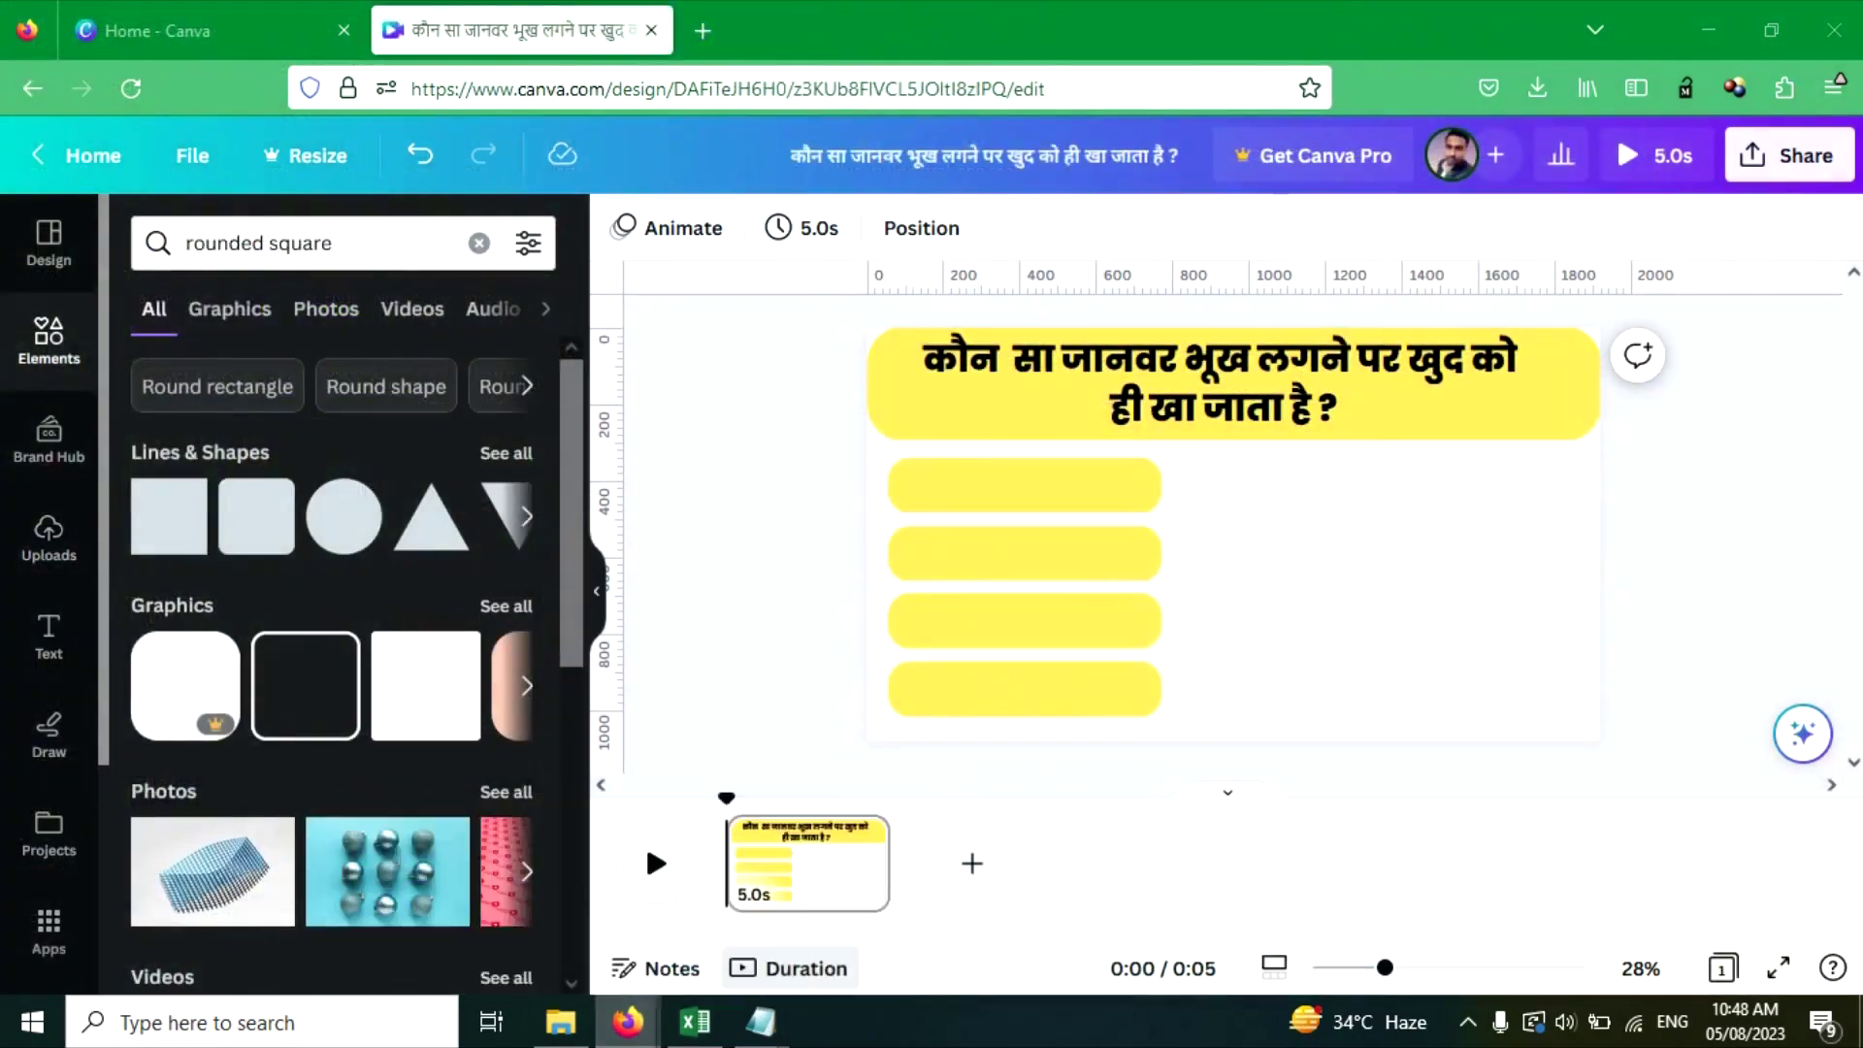
Insert "1. " in front of the question text and shift the text box slightly left on the banner.
left_click(933, 364)
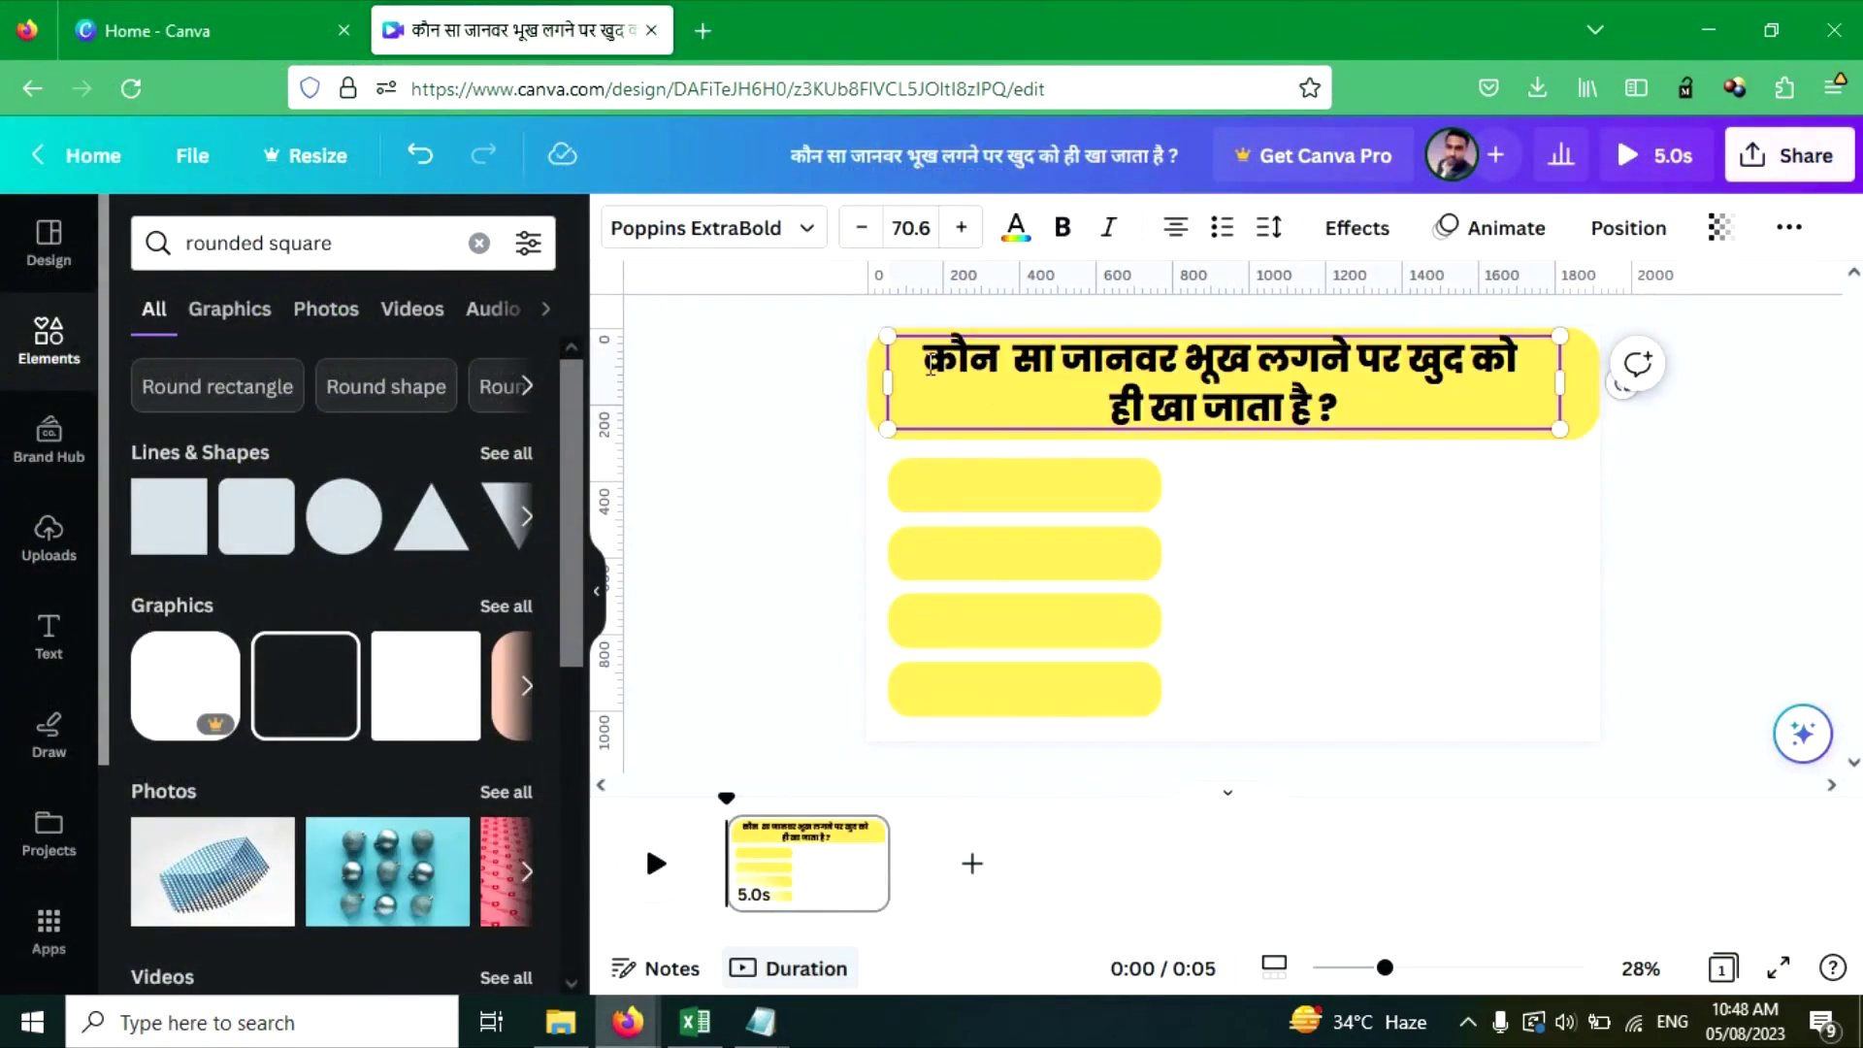
left_click(1006, 361)
key("Home")
type("1.")
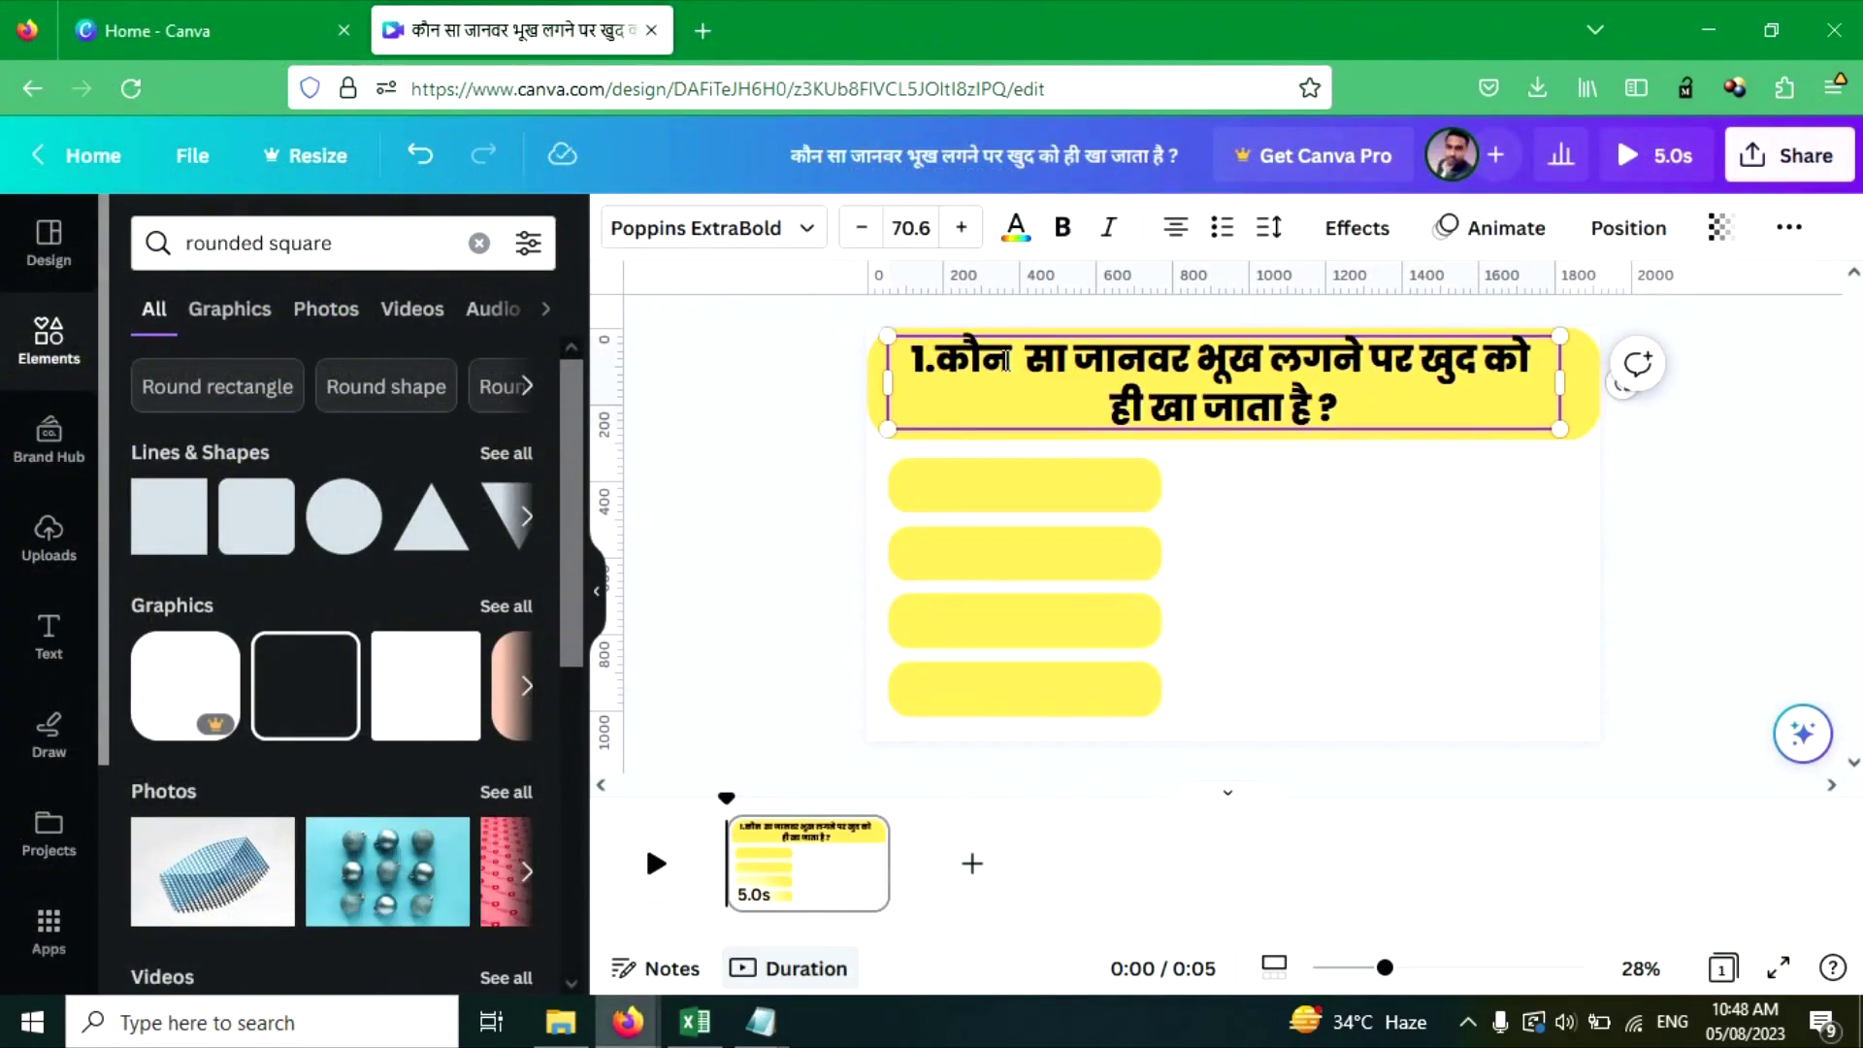
left_click(1389, 524)
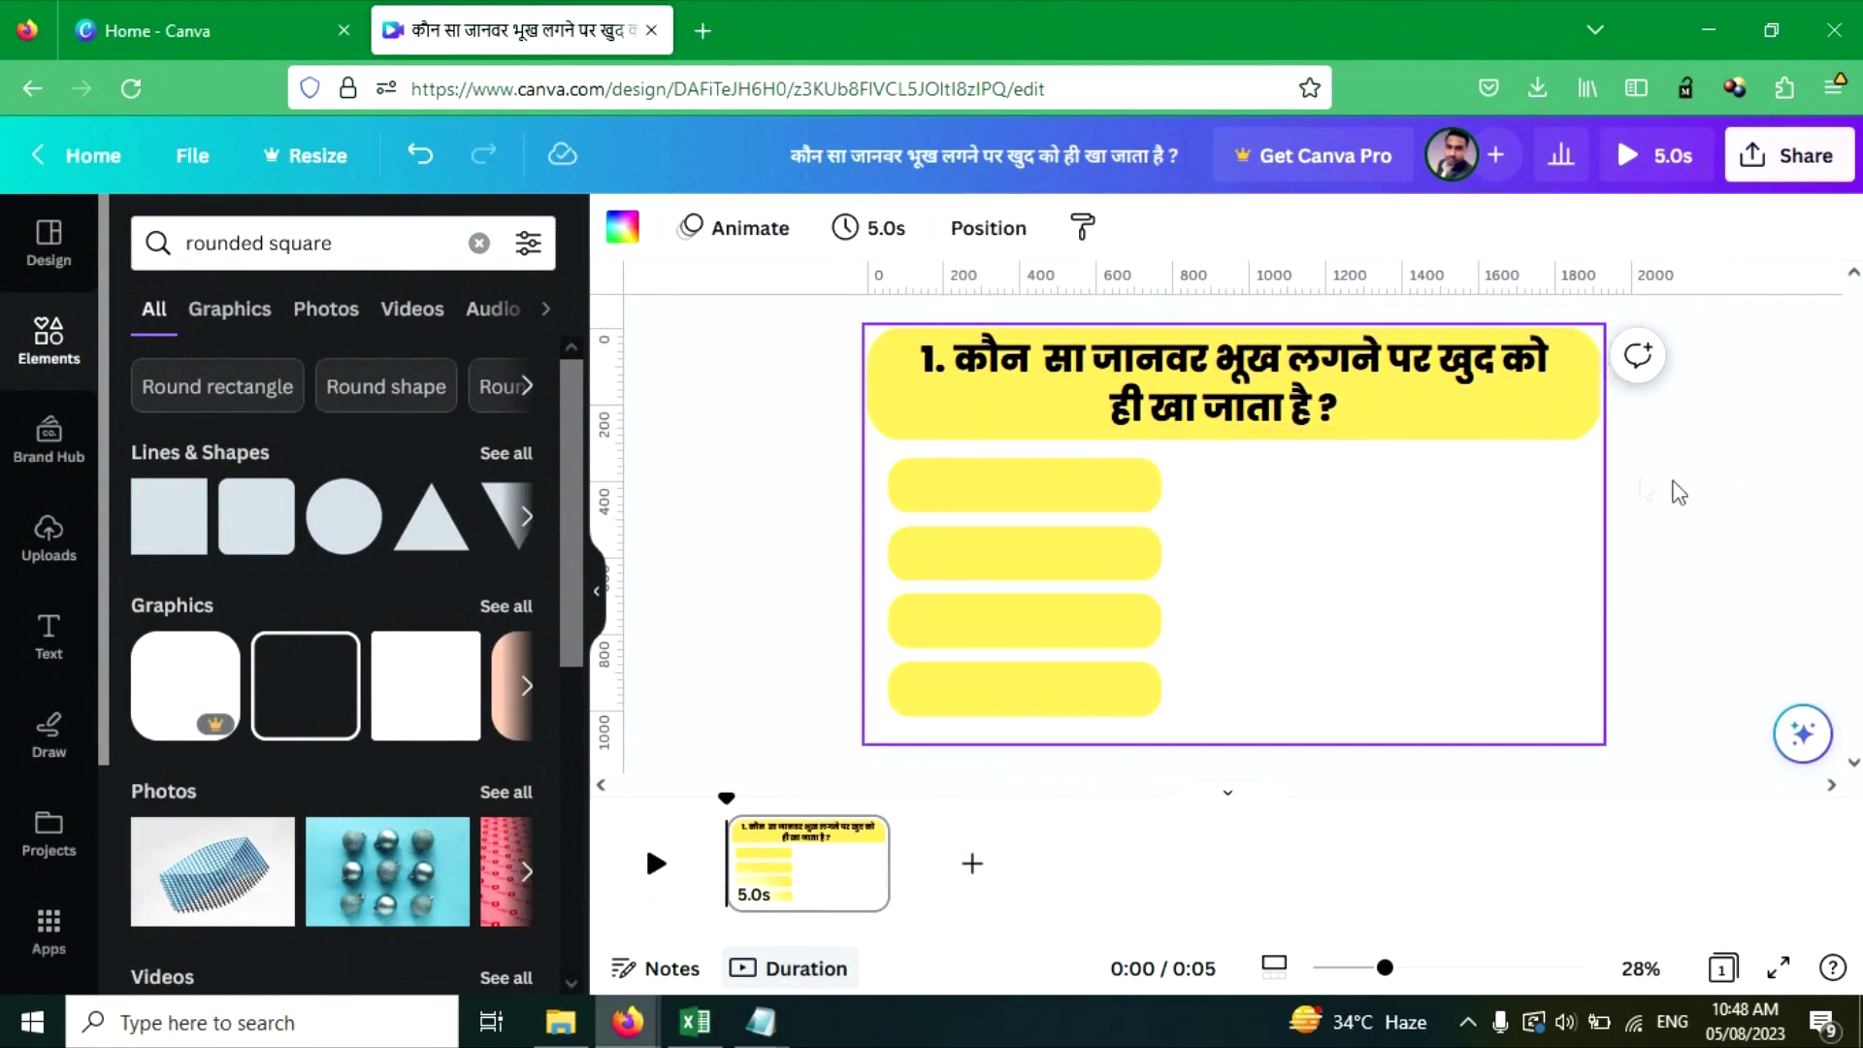
left_click(1178, 380)
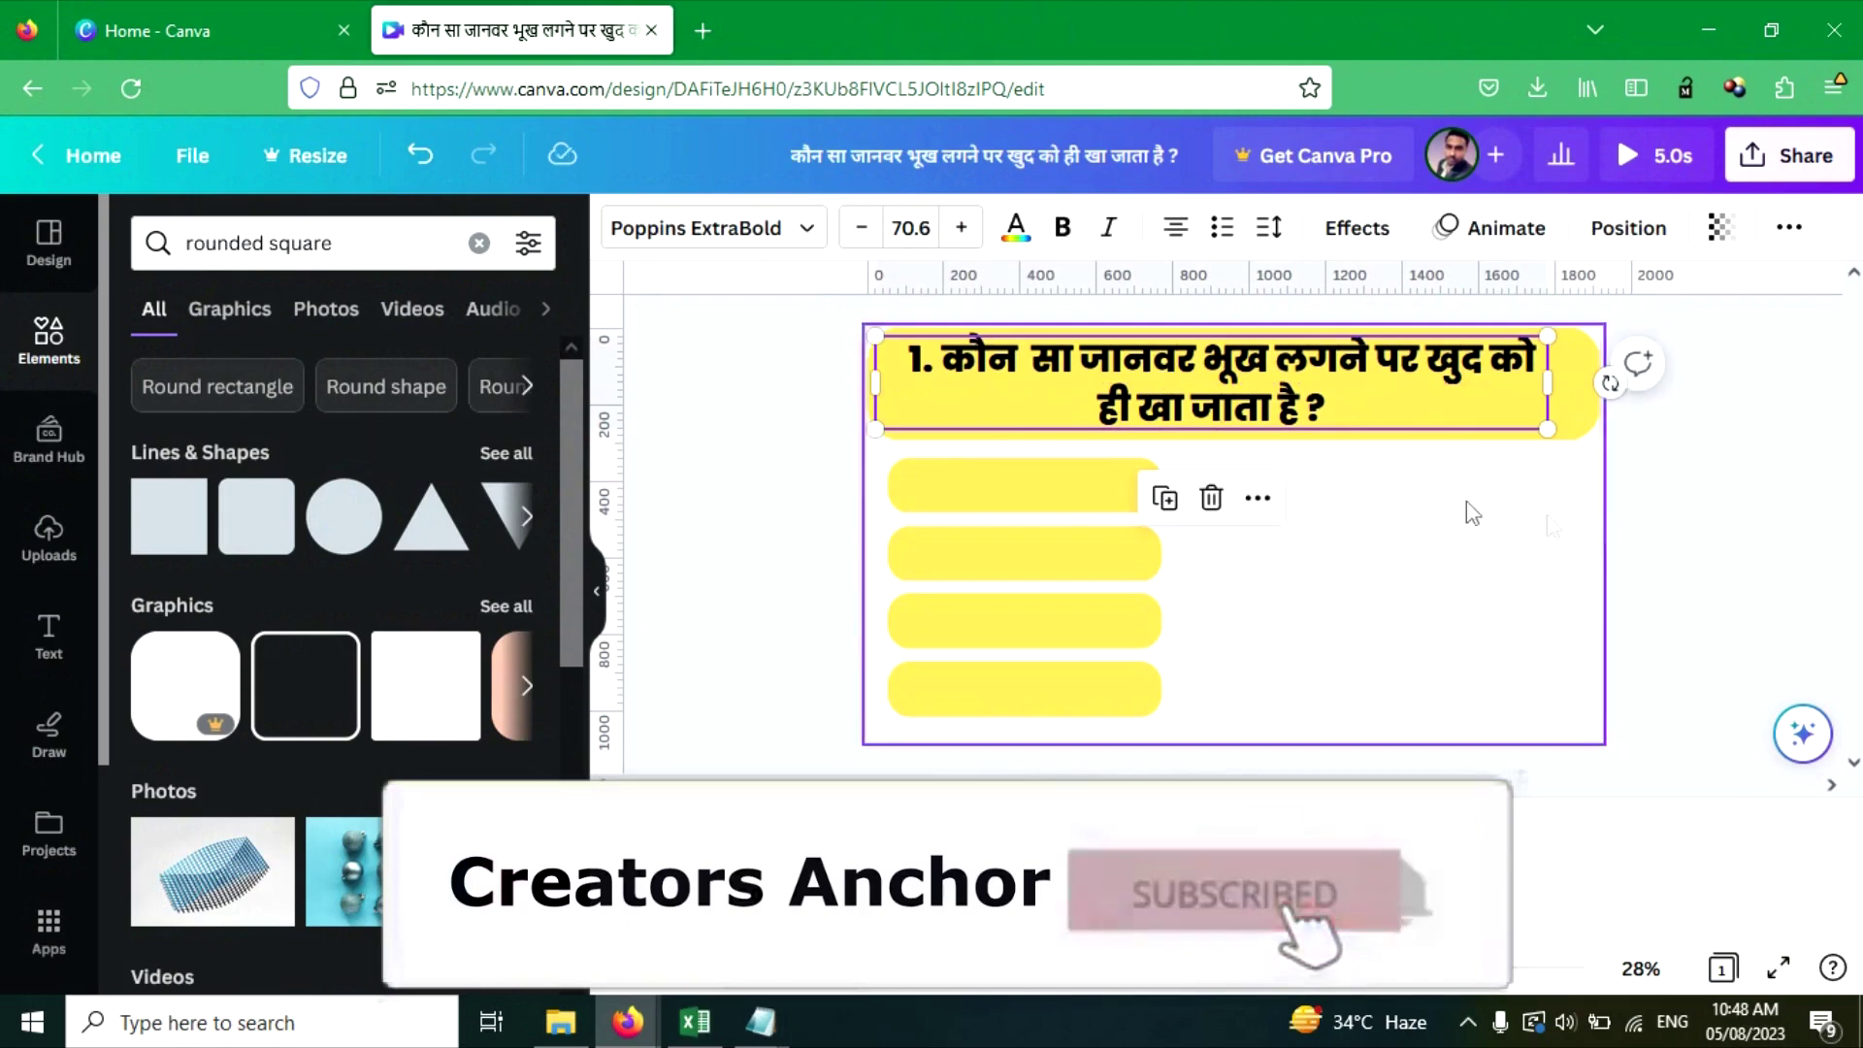
left_click(1650, 519)
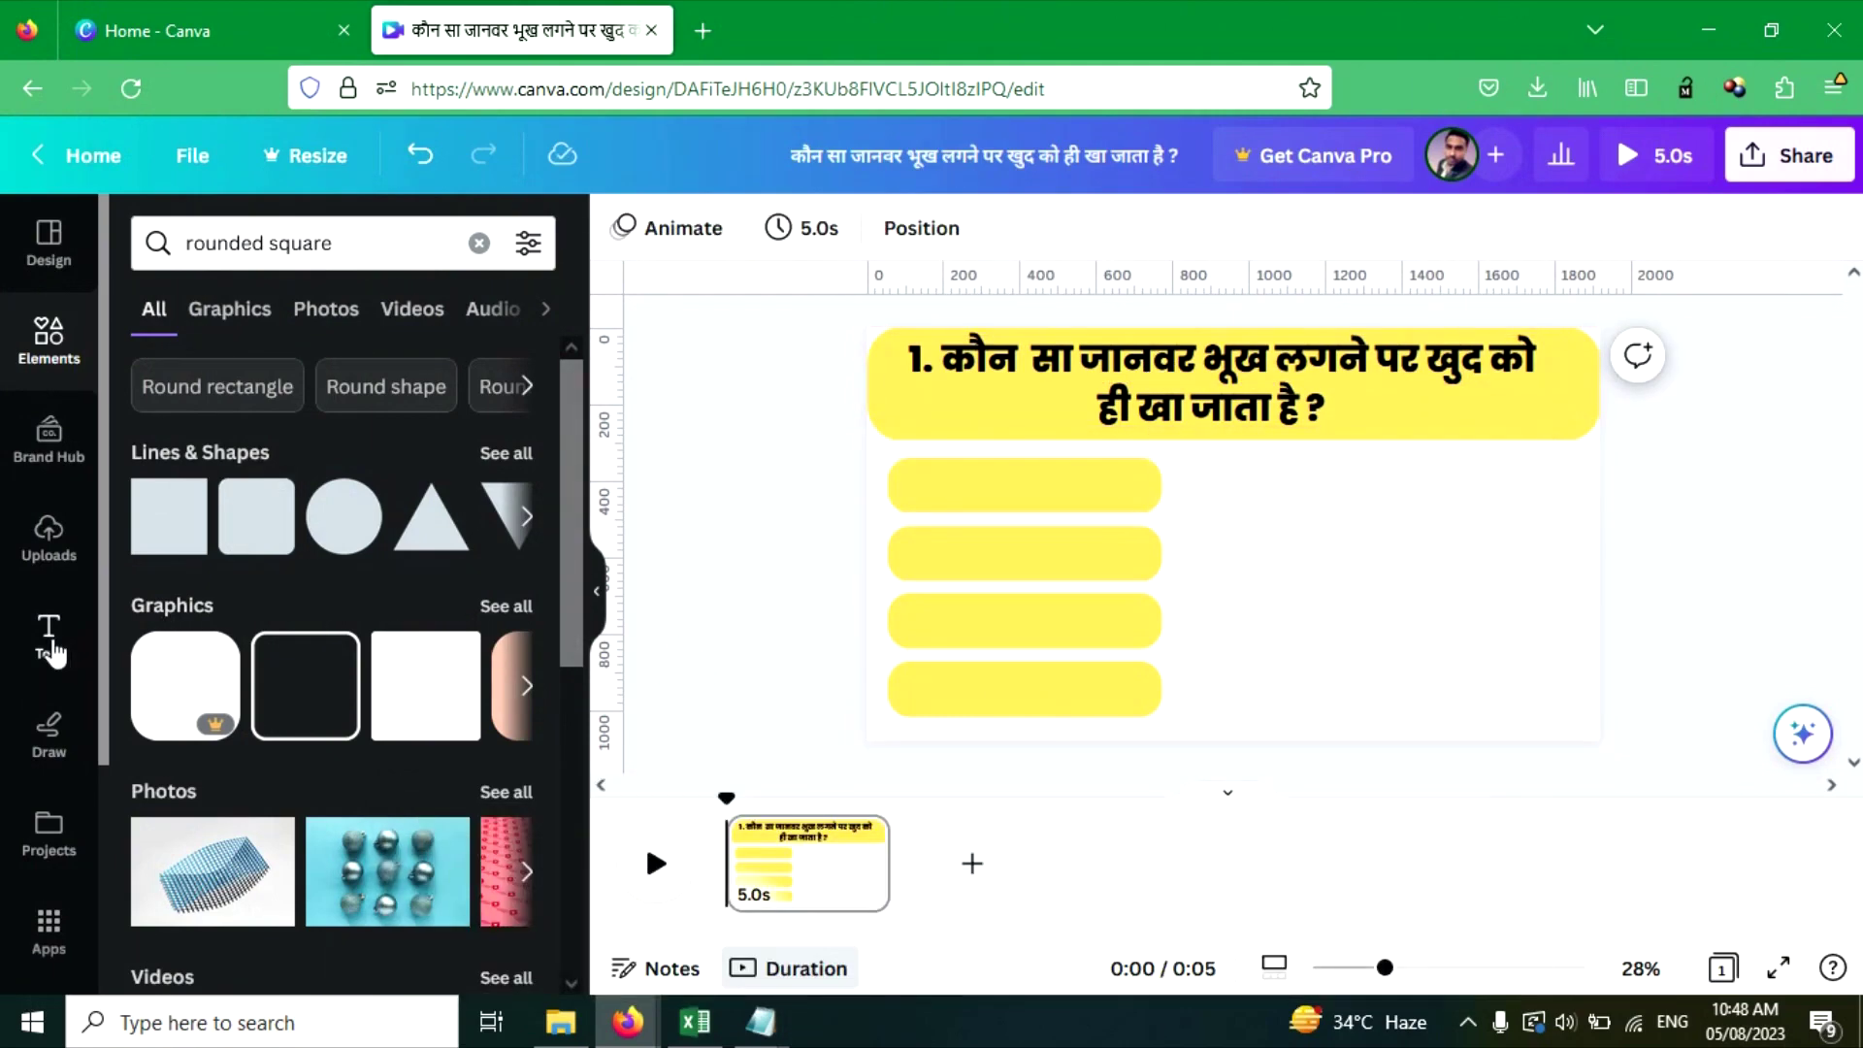
Add a subheading text box, enlarge it to about size 49.3 and place it on the first small yellow bar.
left_click(48, 635)
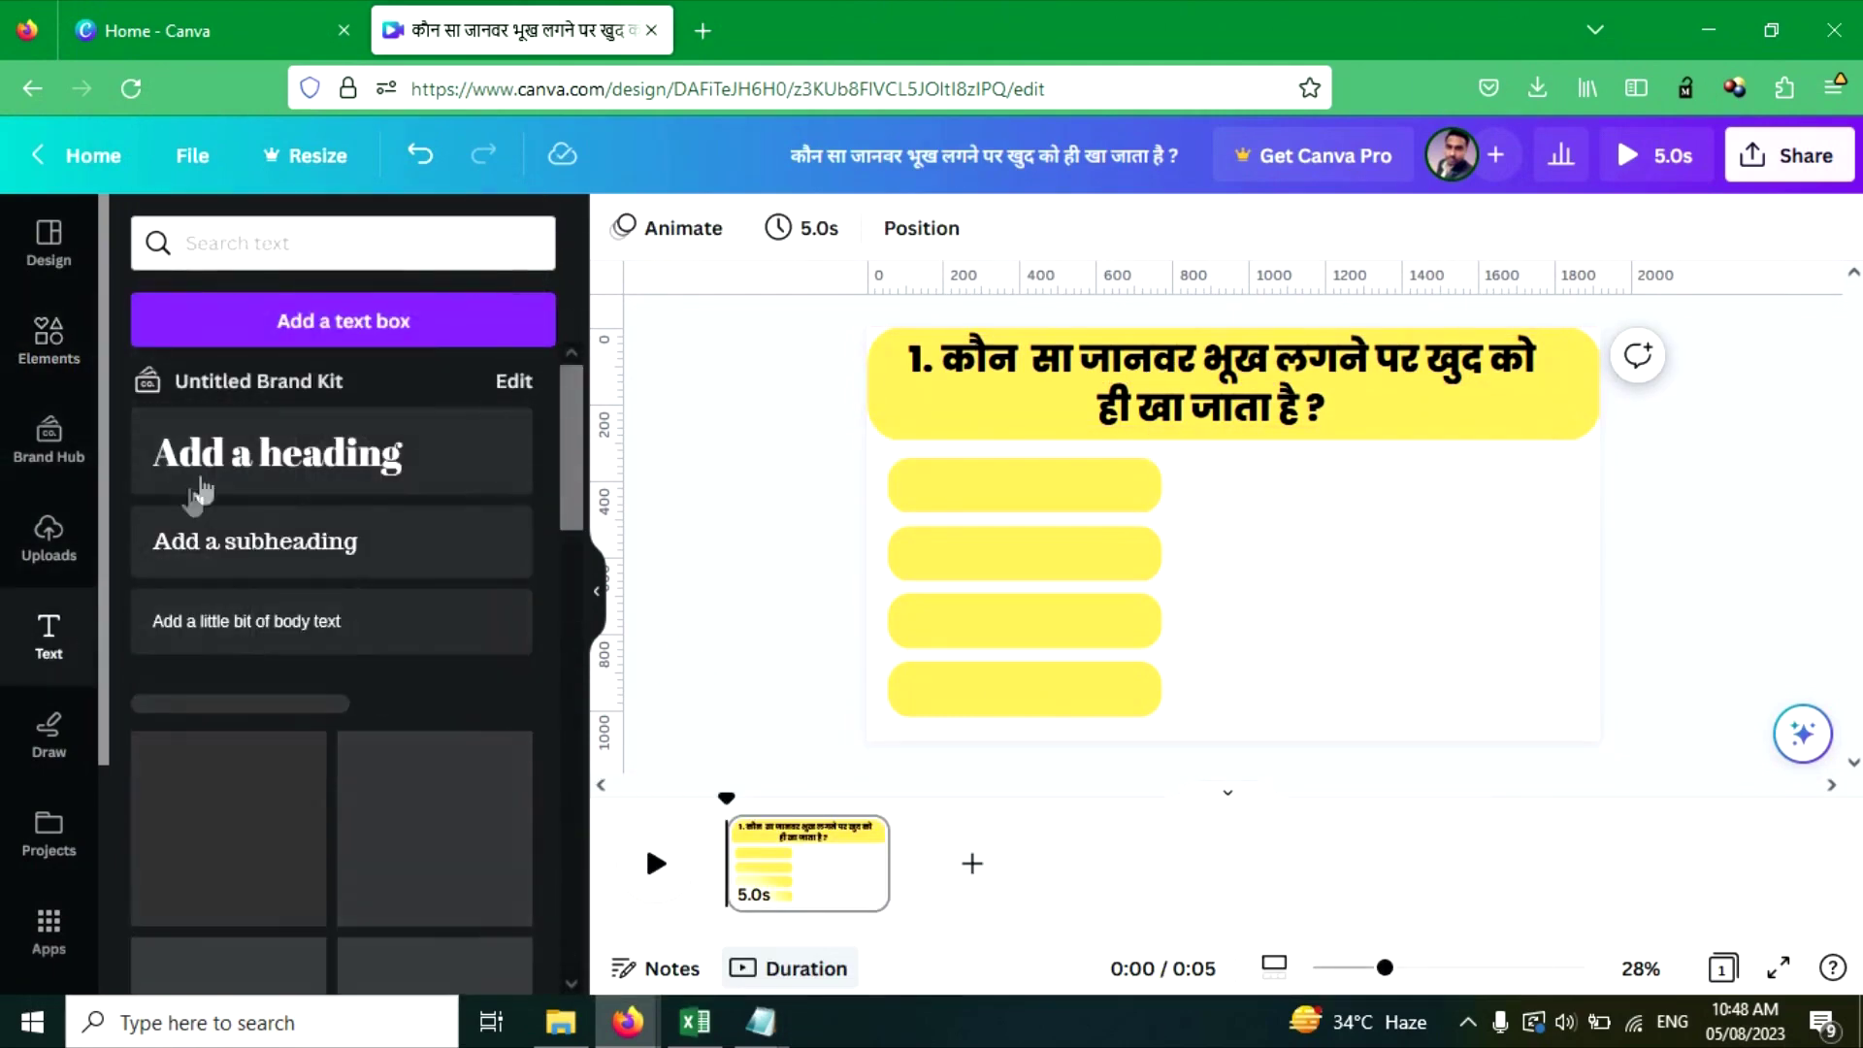
left_click(250, 542)
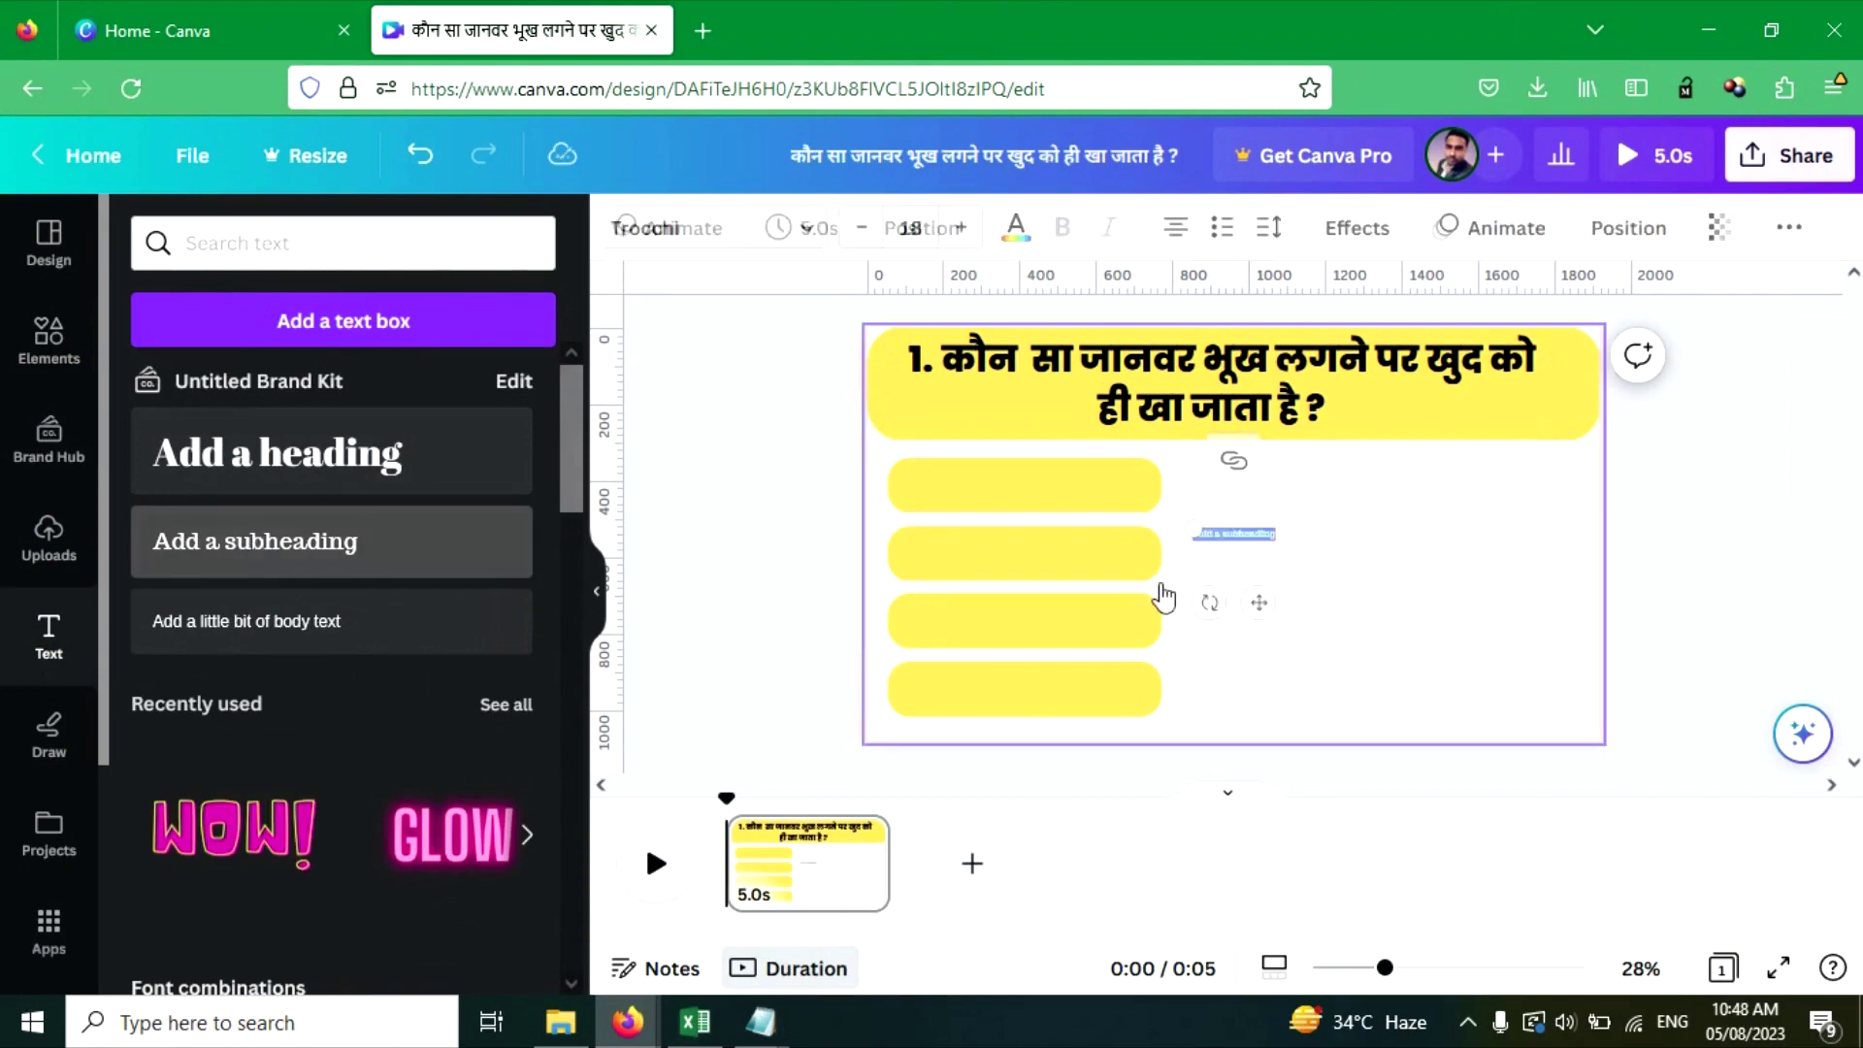
left_click(1264, 538)
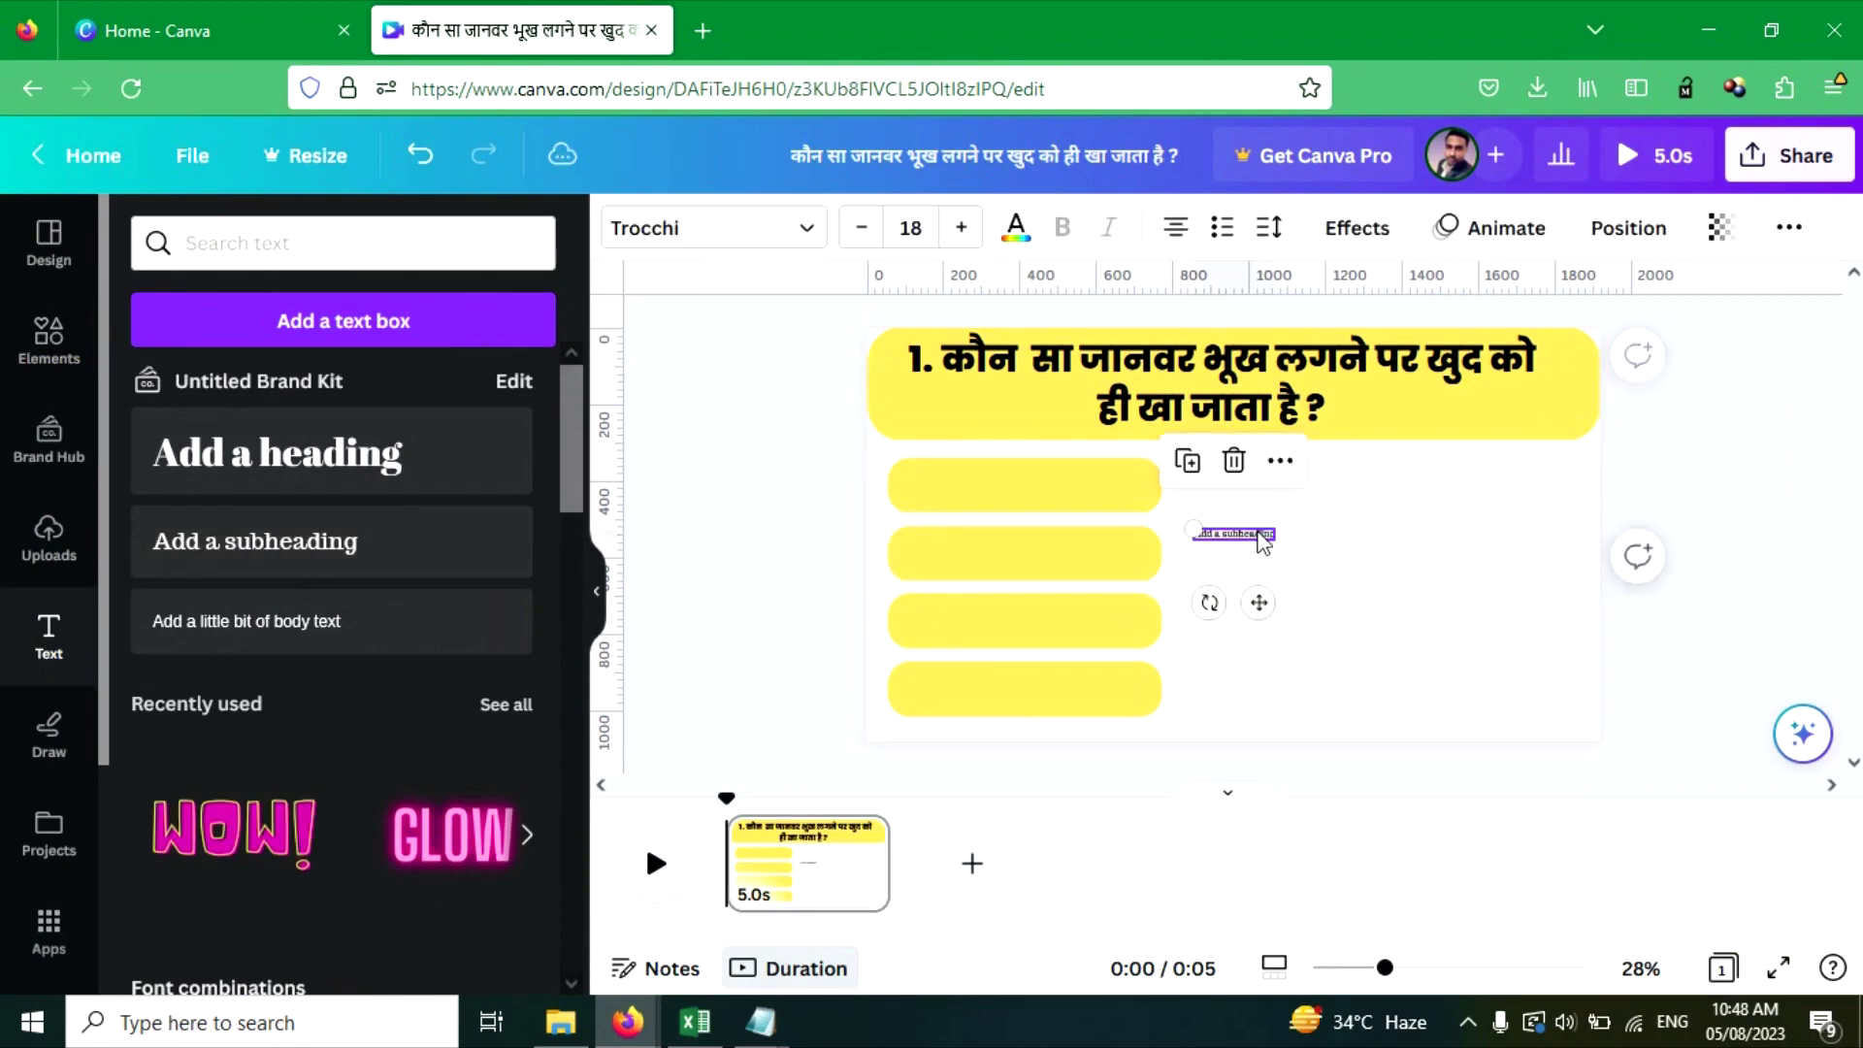
left_click_drag(1276, 545, 1342, 544)
left_click_drag(1296, 612, 1026, 556)
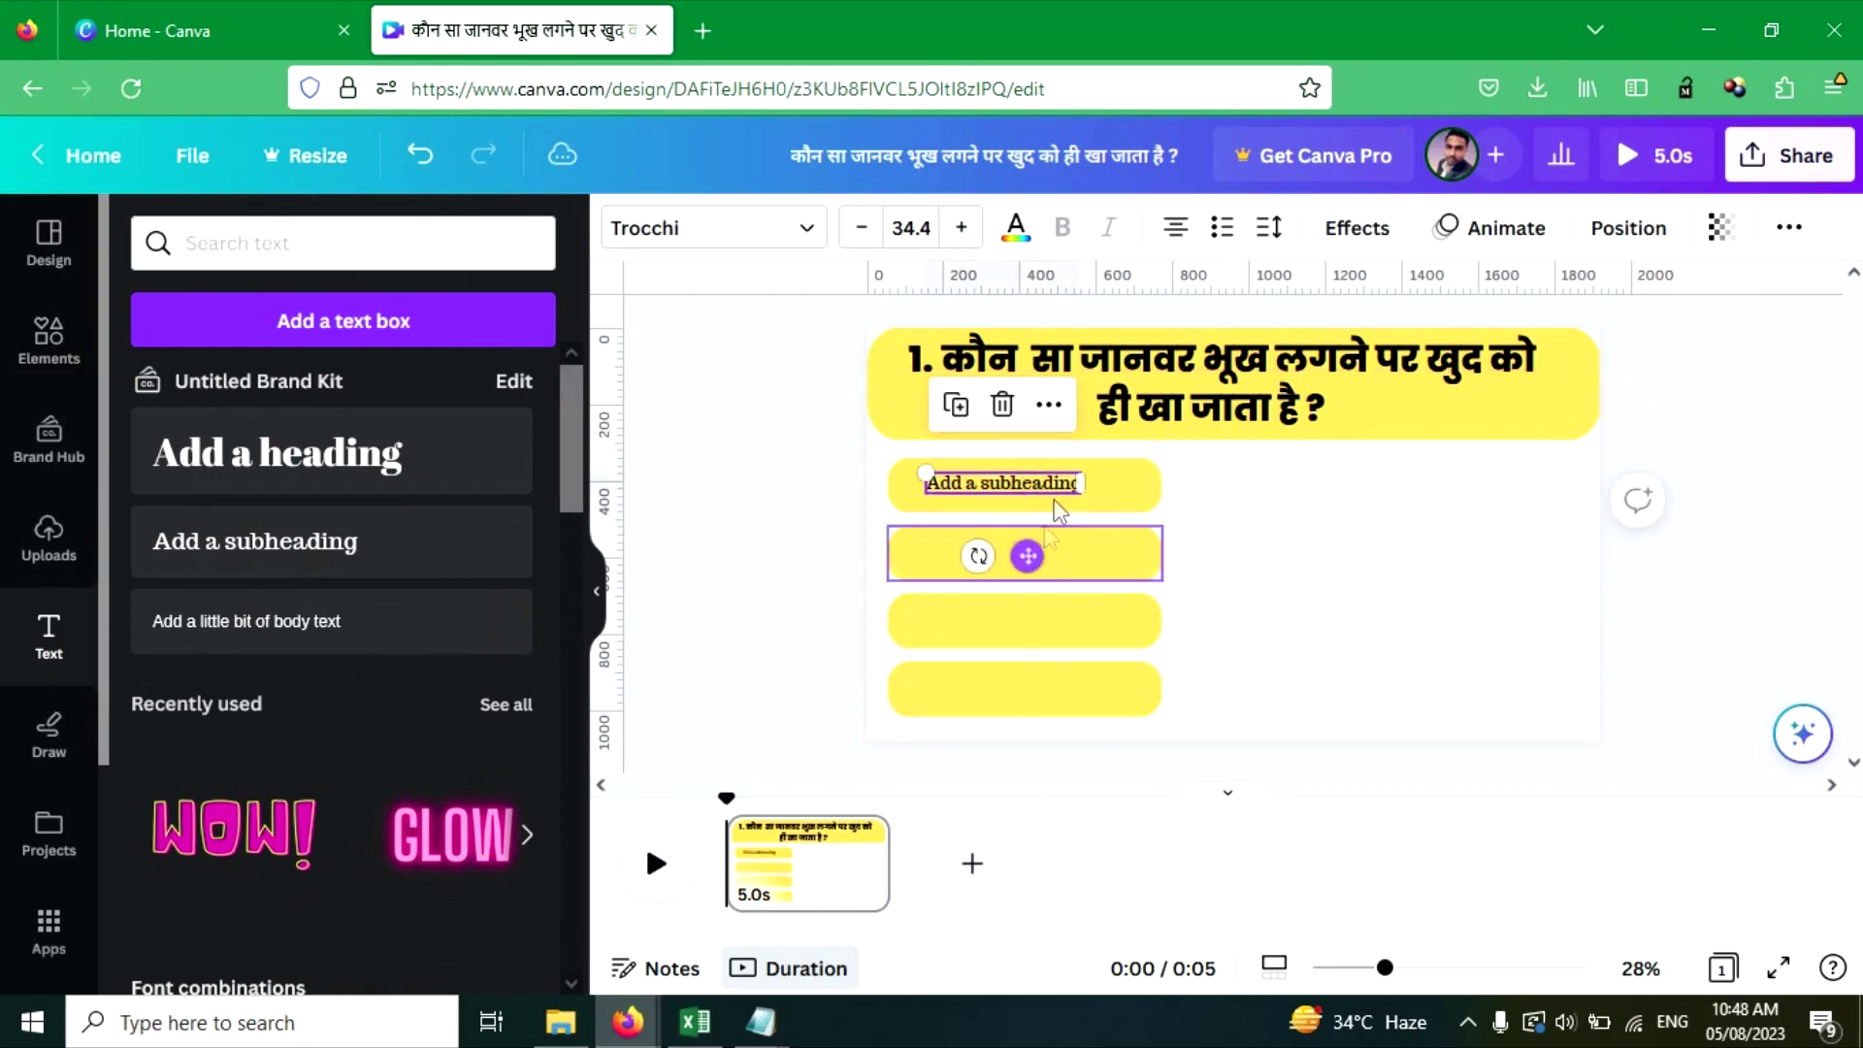
left_click_drag(1082, 495, 1056, 554)
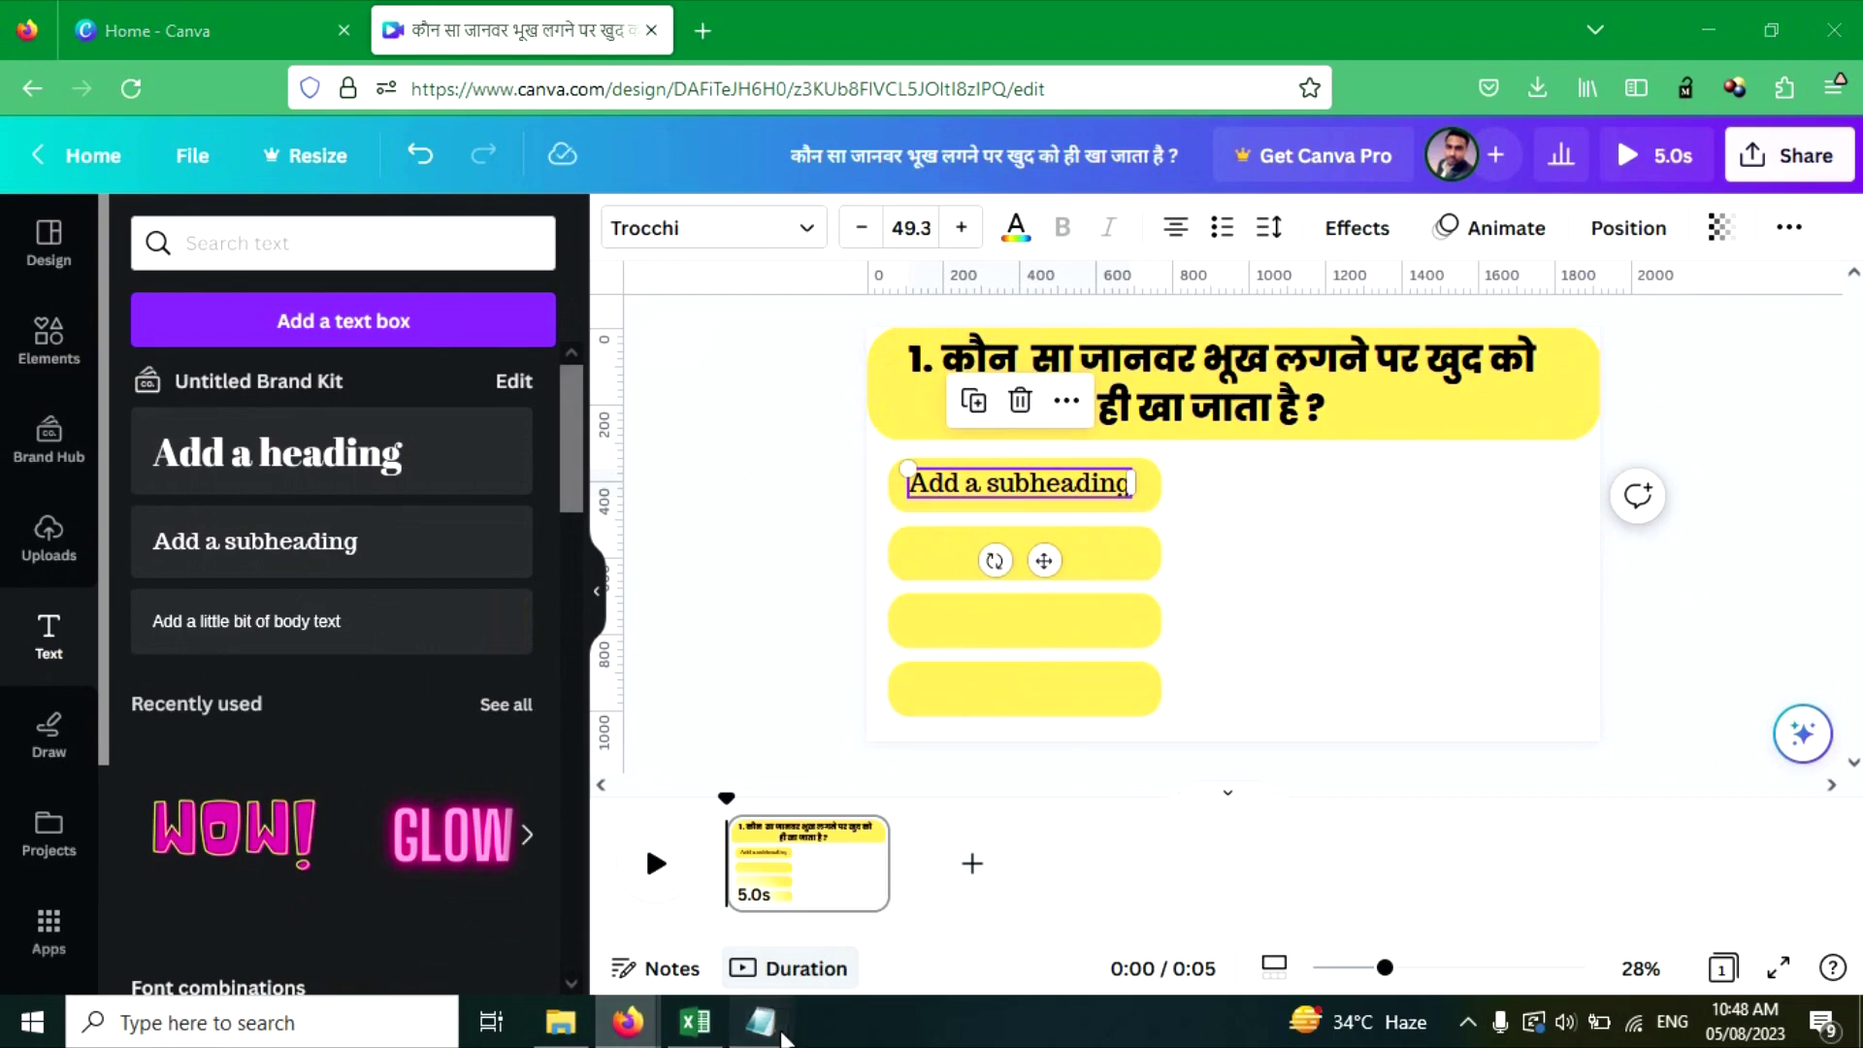
Copy "A. साँप" from Notepad and paste it over the placeholder subheading on the first answer bar.
mouse_move(761, 1022)
left_click(936, 888)
left_click_drag(573, 656, 342, 648)
key("ctrl+c")
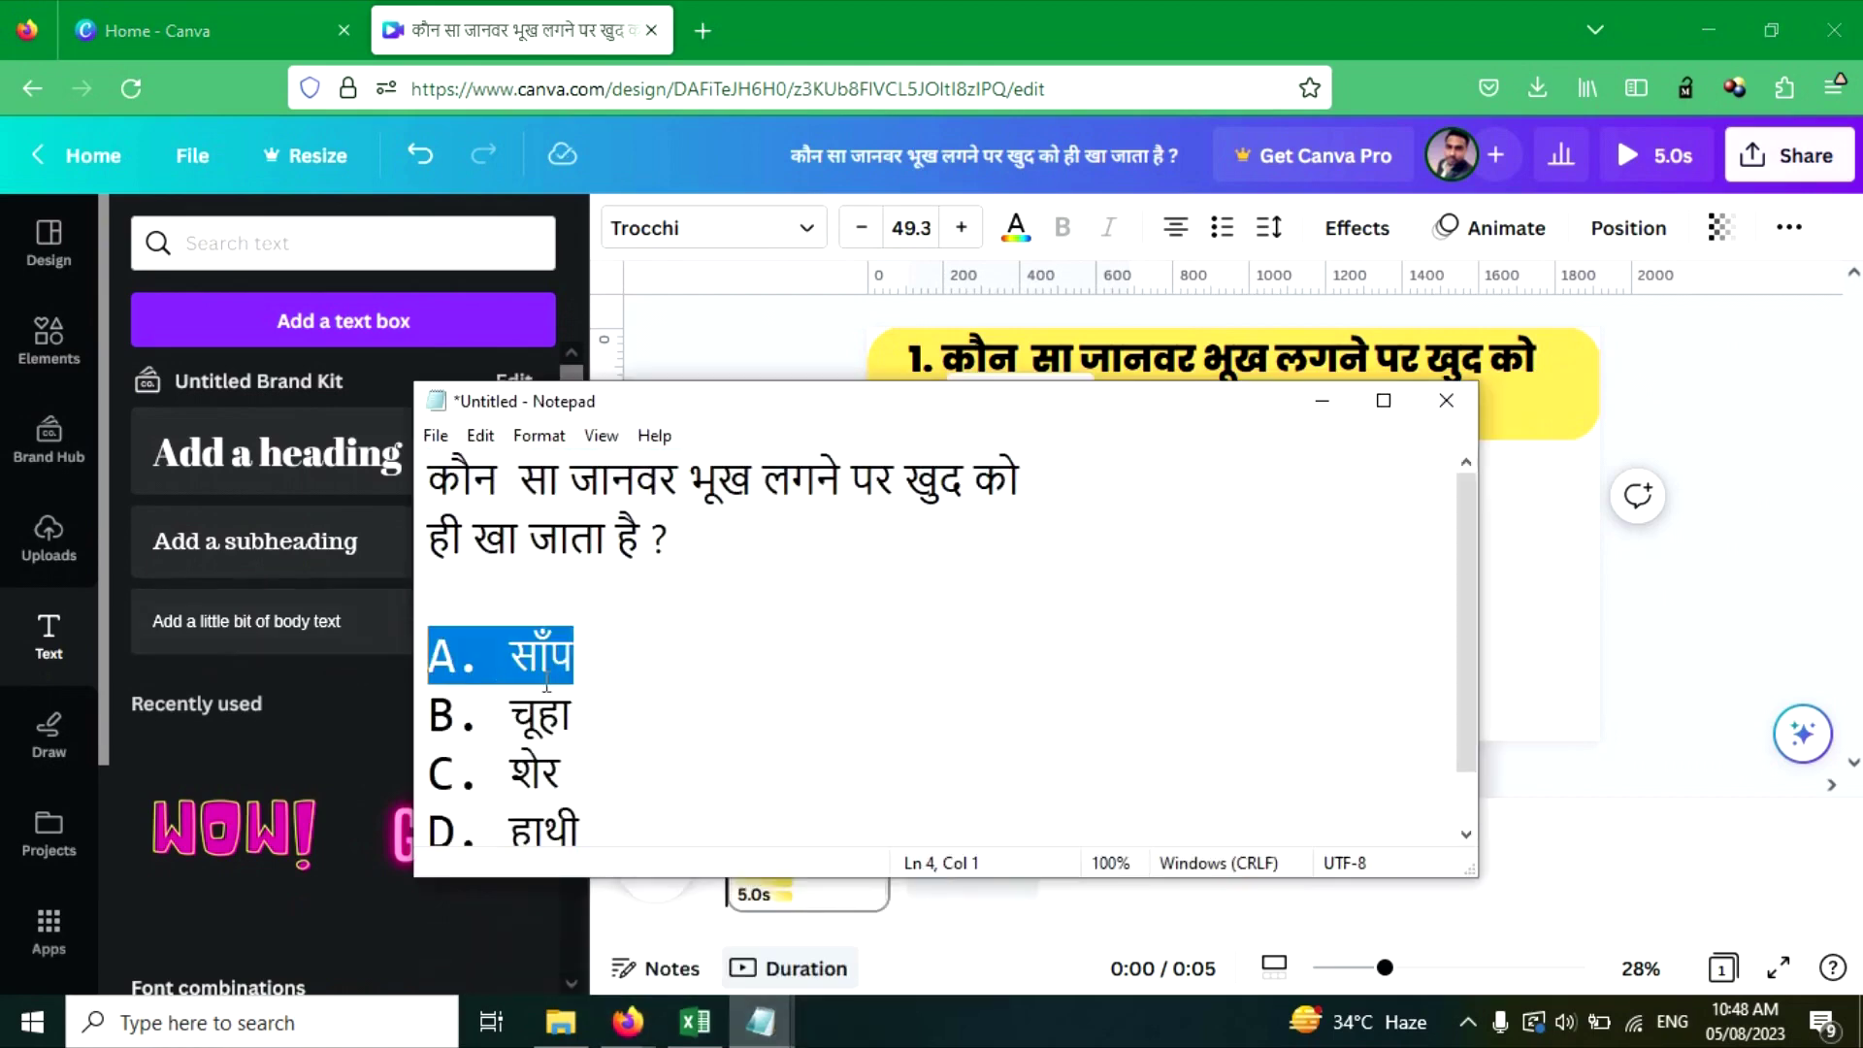
key("alt+Tab")
double_click(1004, 495)
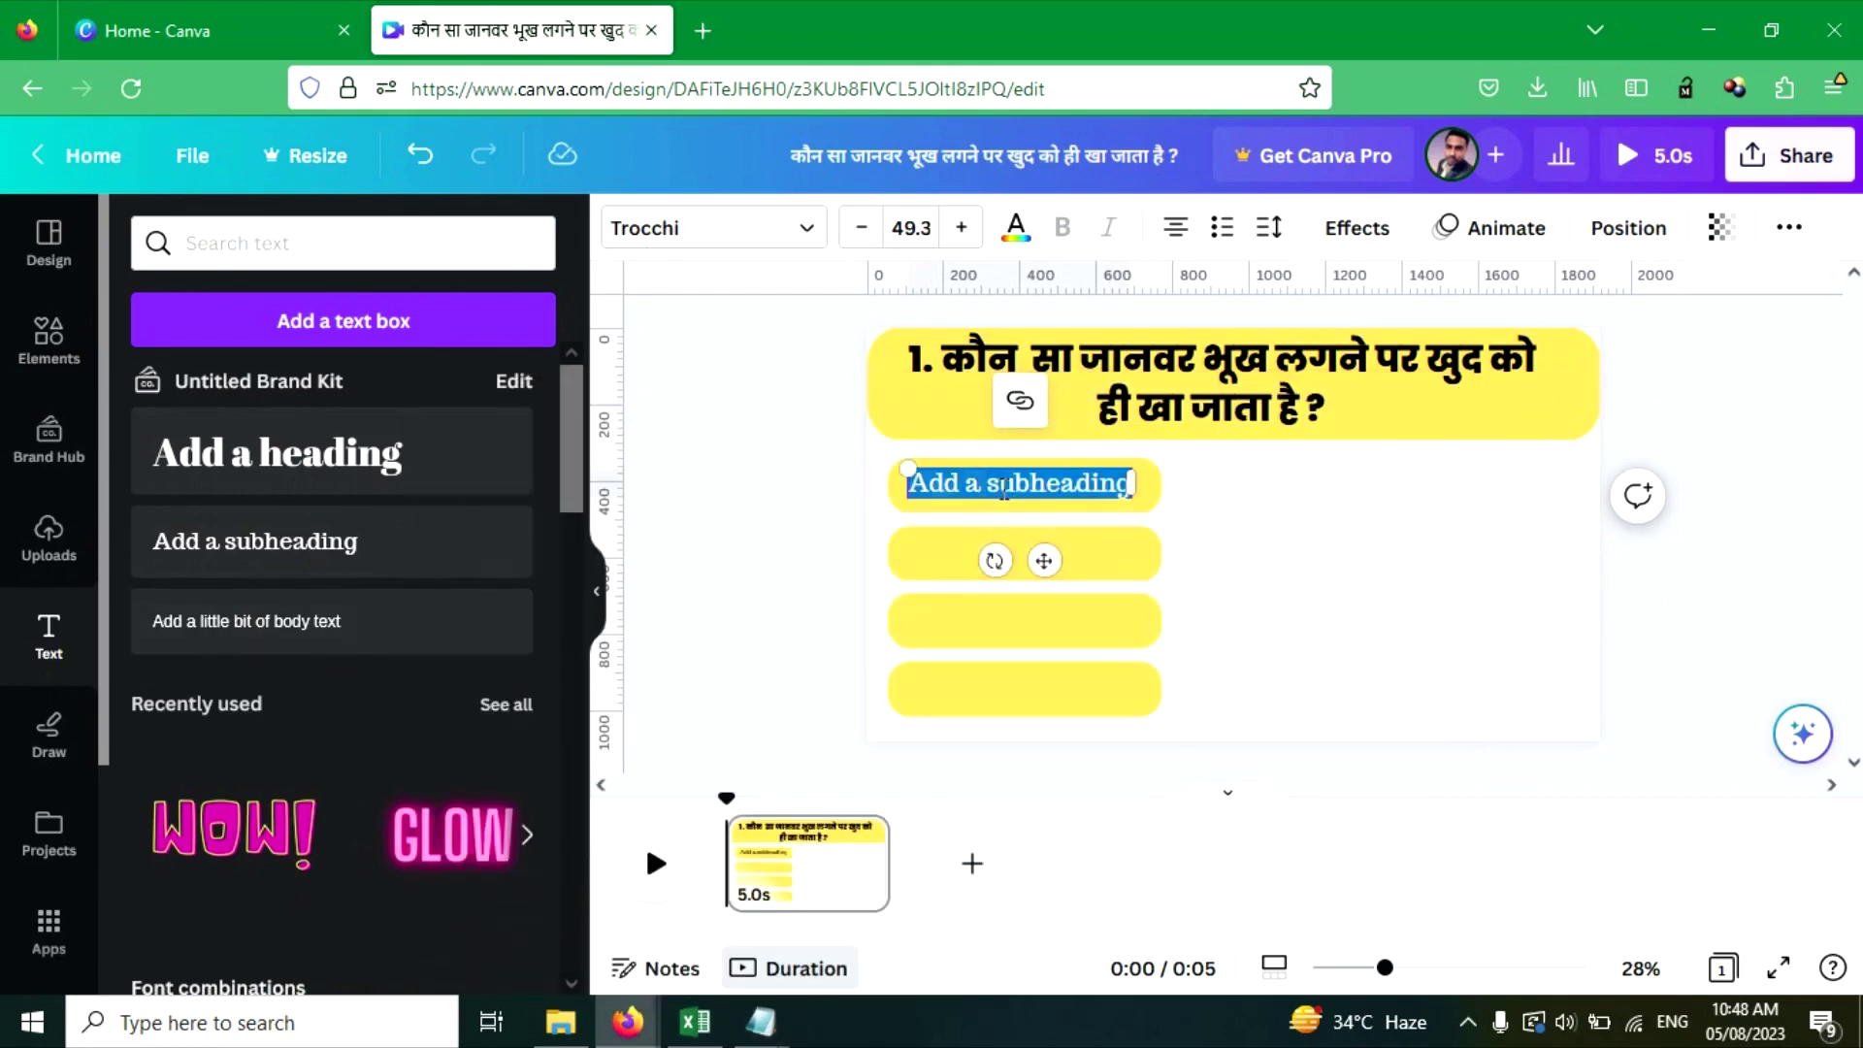
key("ctrl+v")
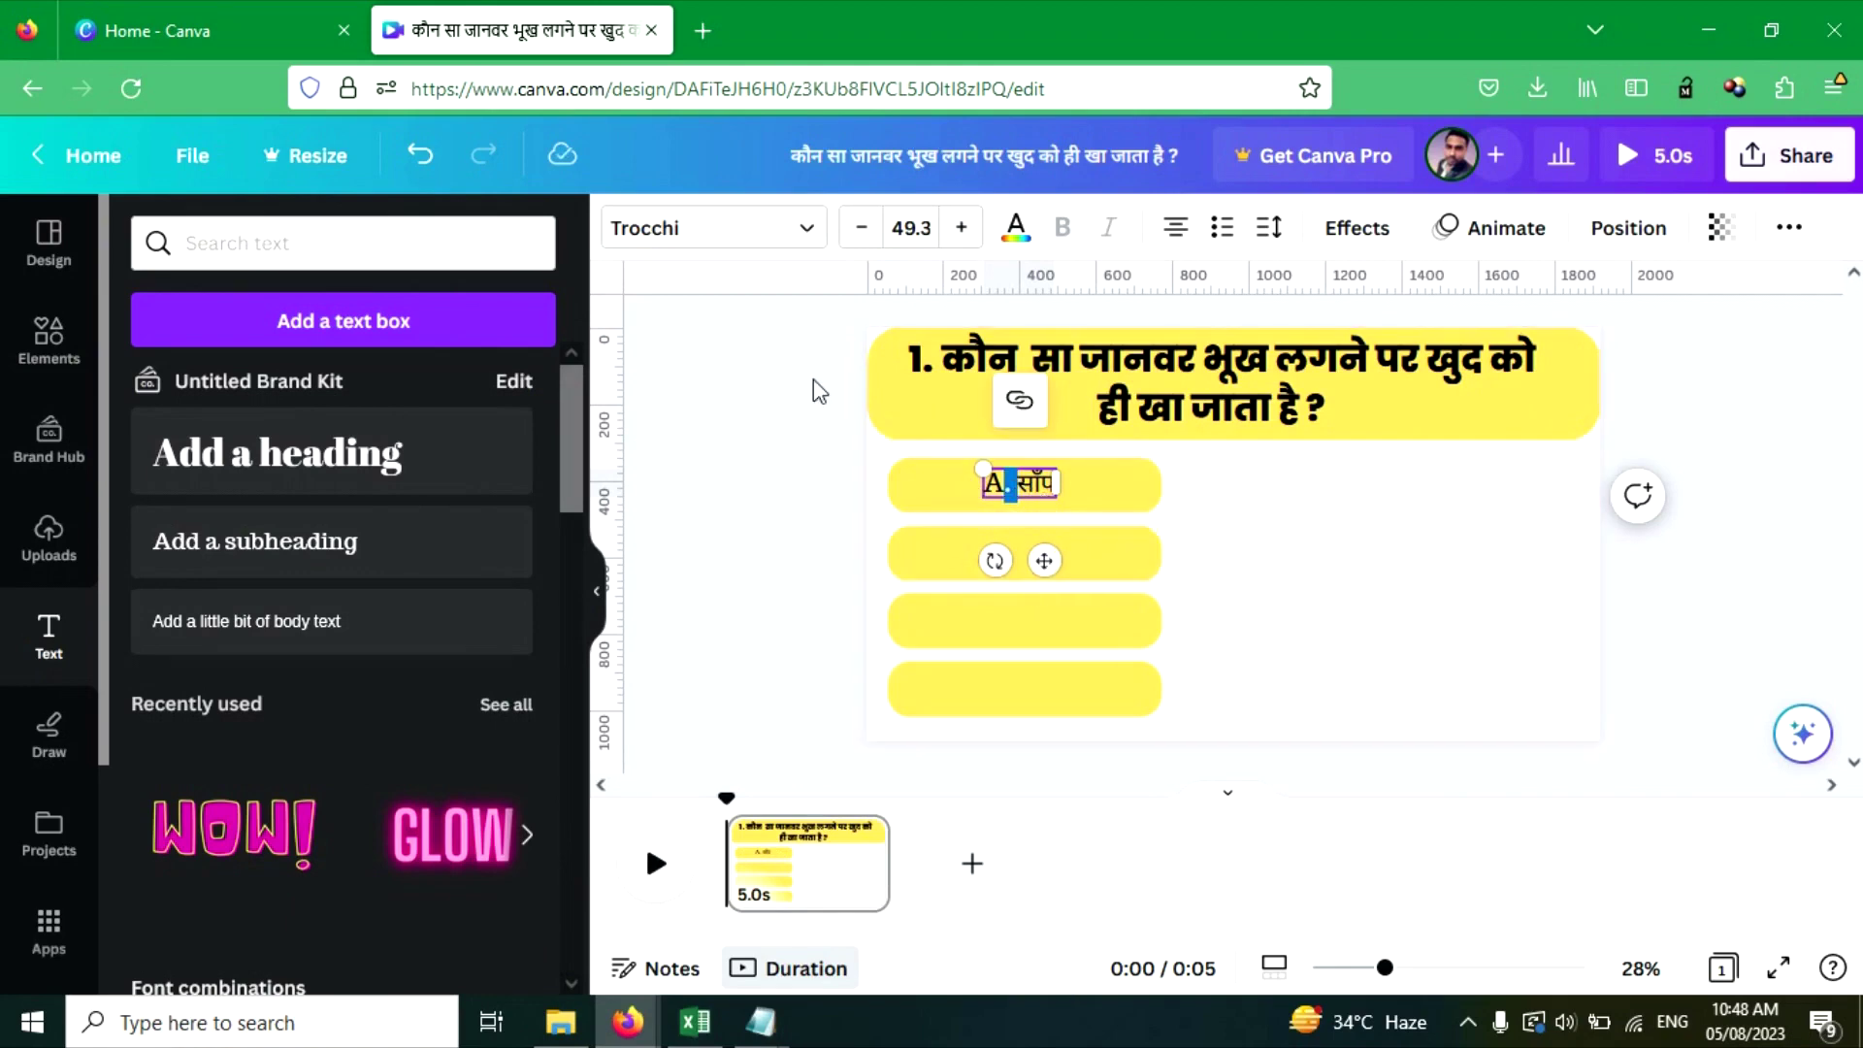
type("a")
Find the Biryani fonts by searching for "Bir" and apply Biryani Heavy to the "A. साँप" text.
key("ctrl+a")
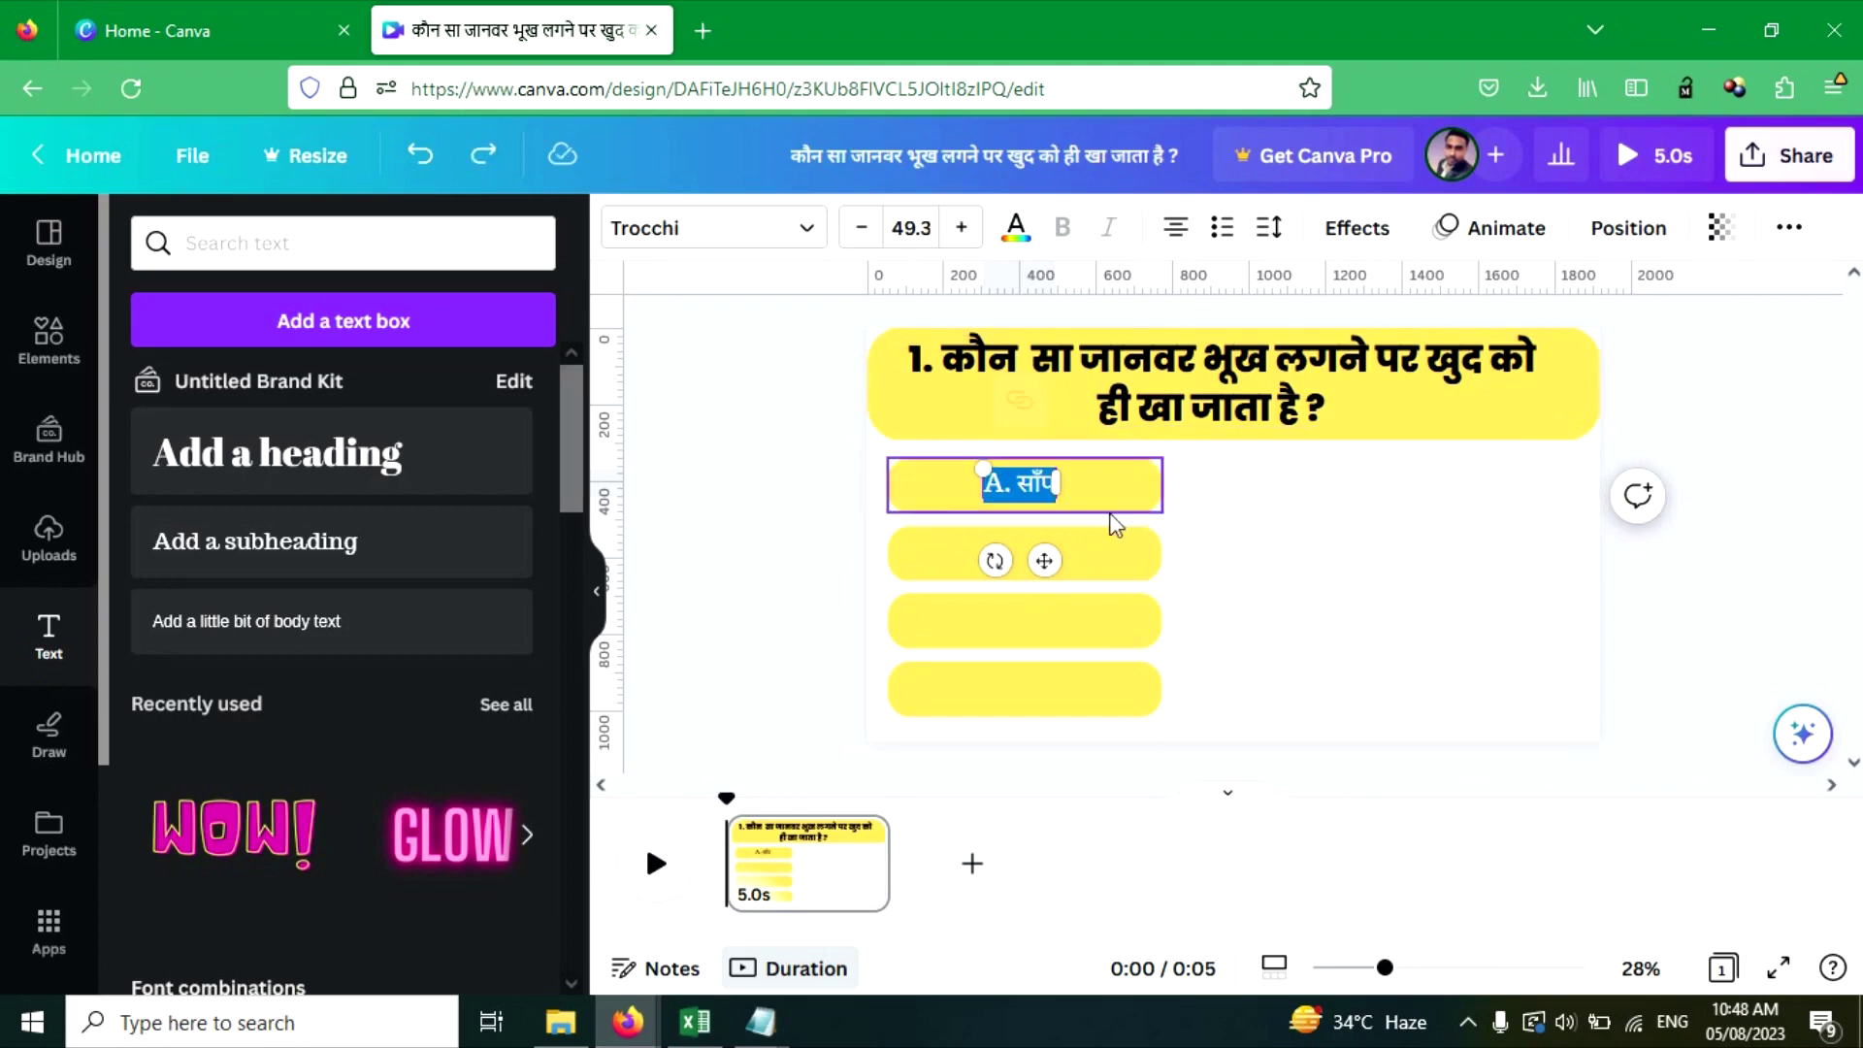
left_click(786, 243)
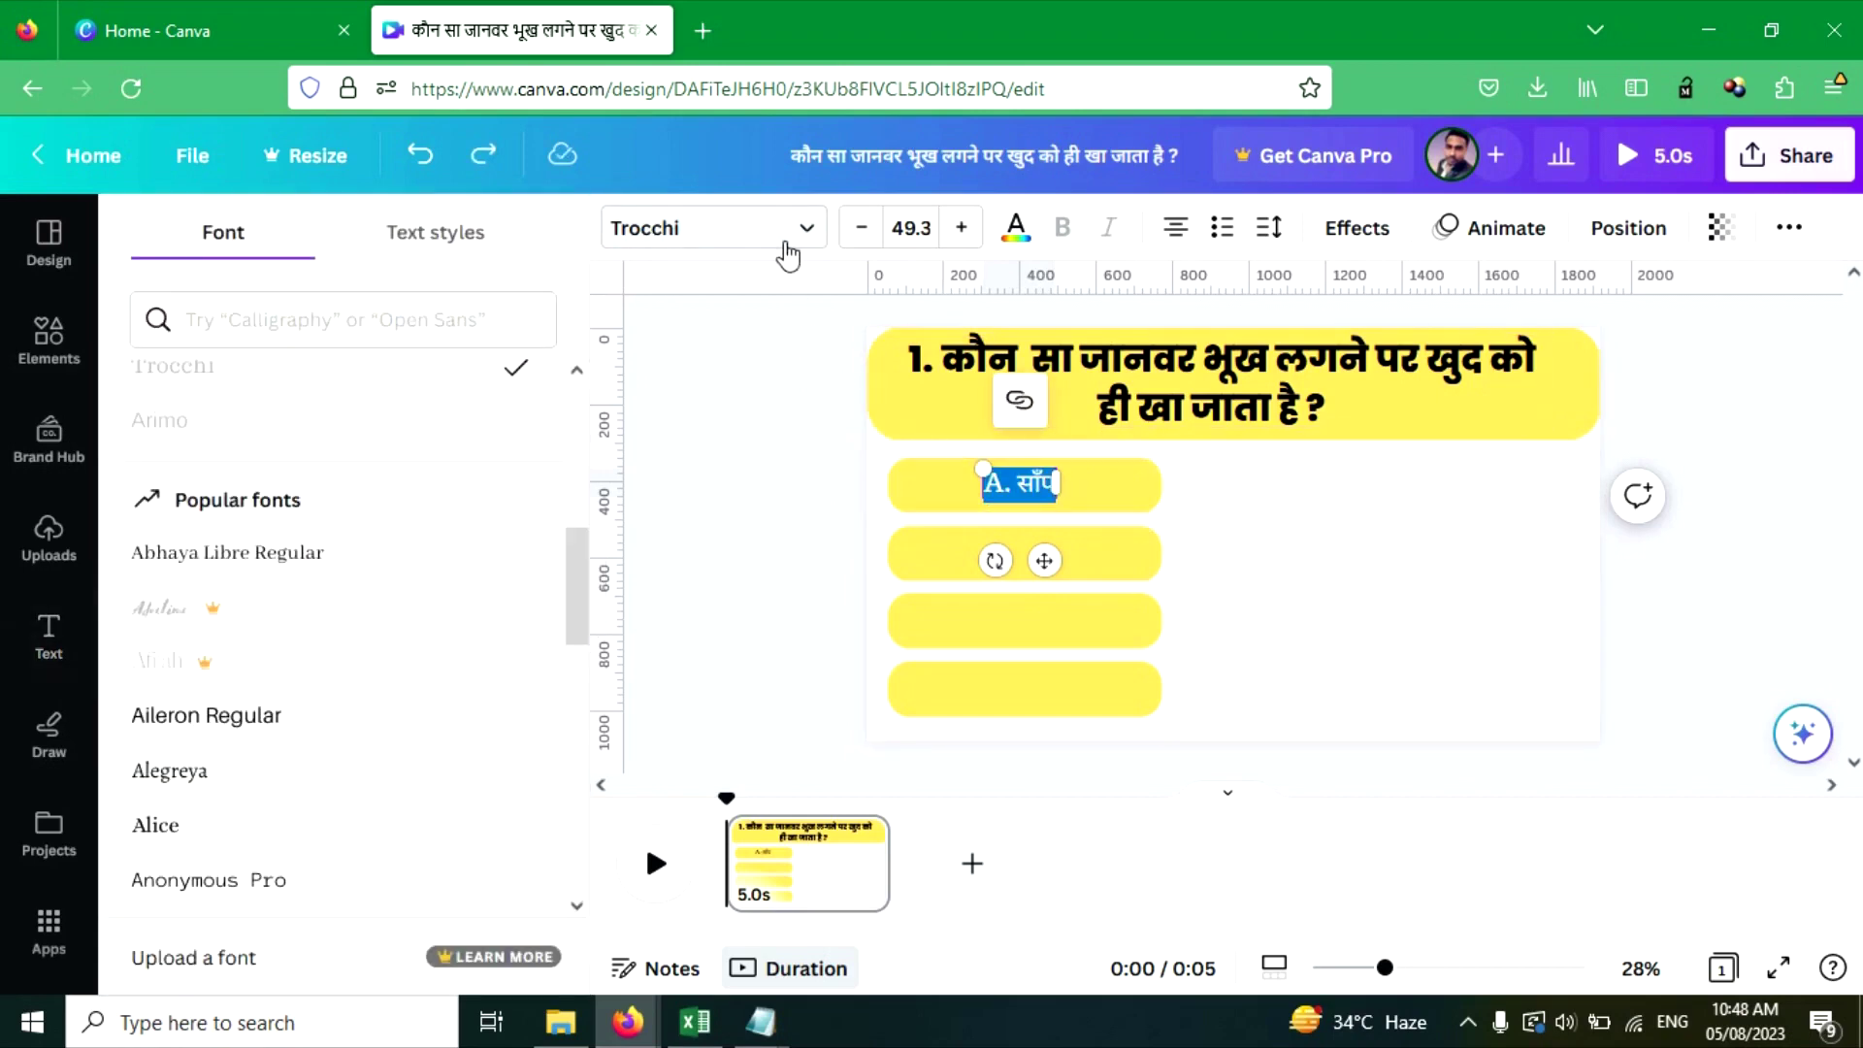
scroll(366, 614, "down", 3)
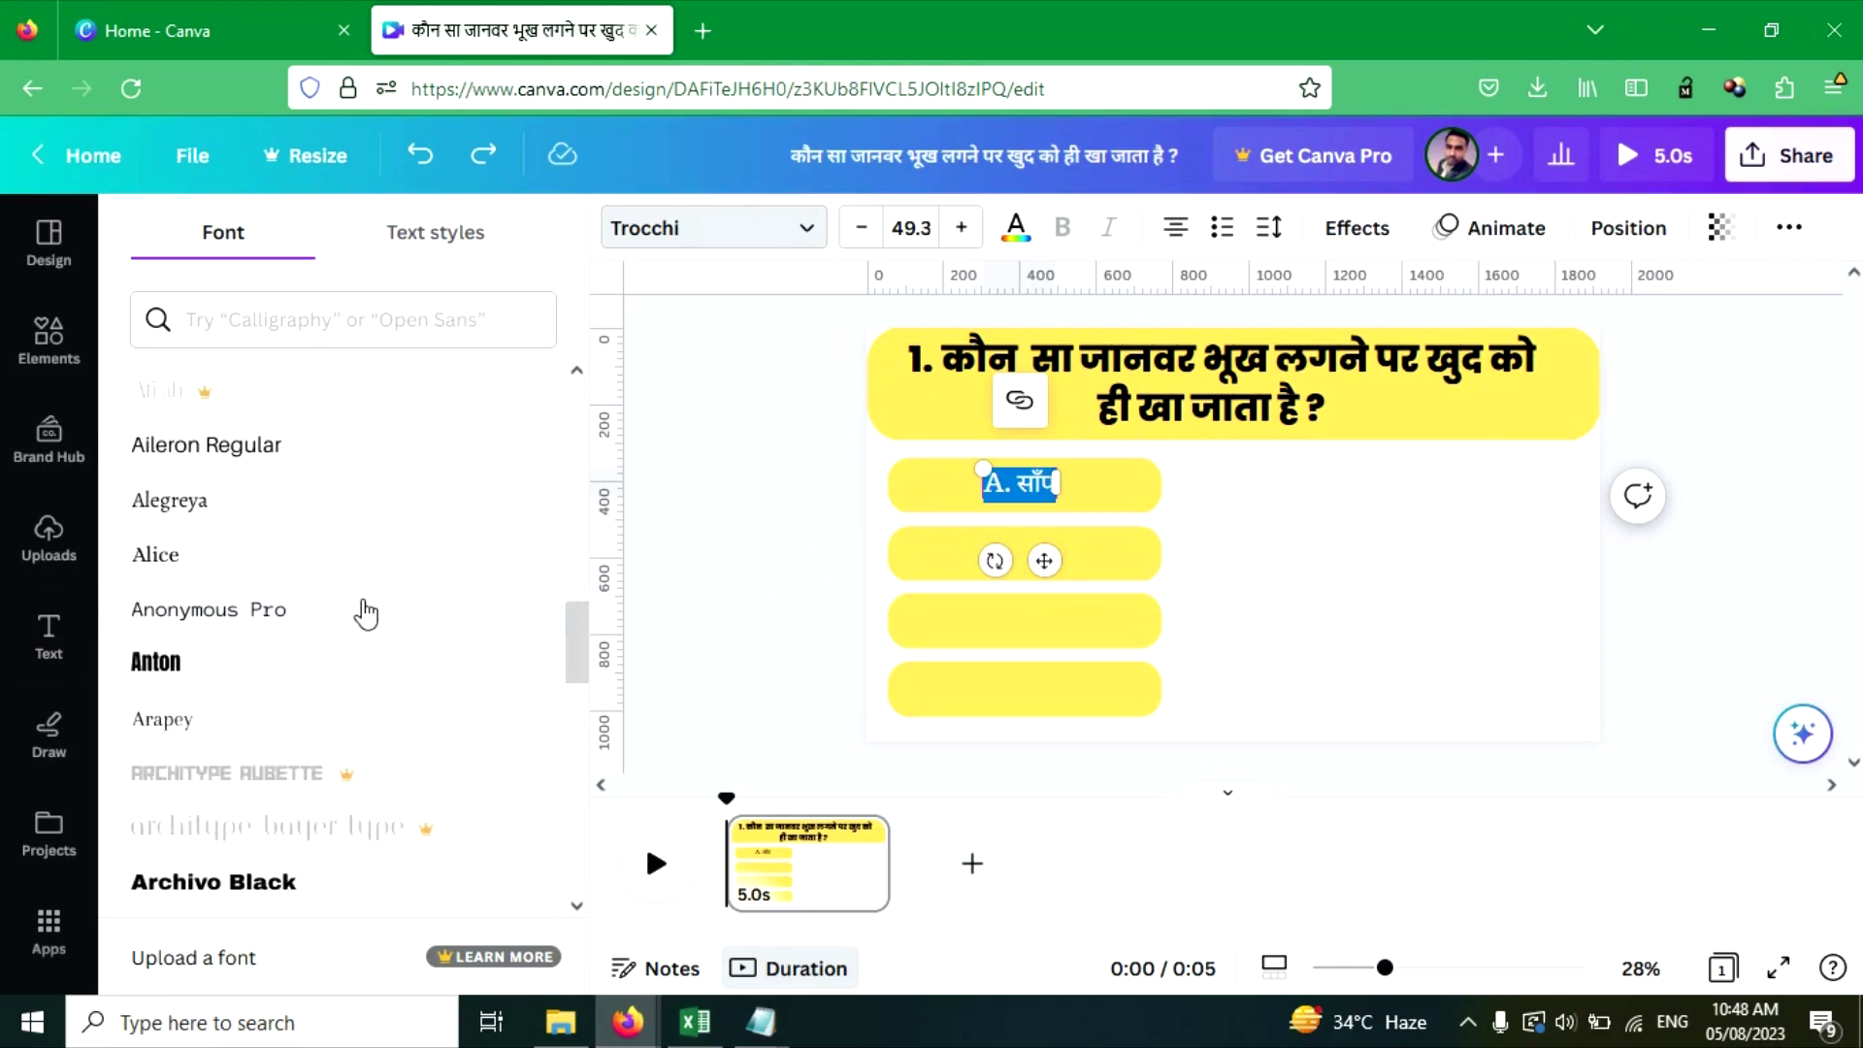
scroll(409, 833, "down", 7)
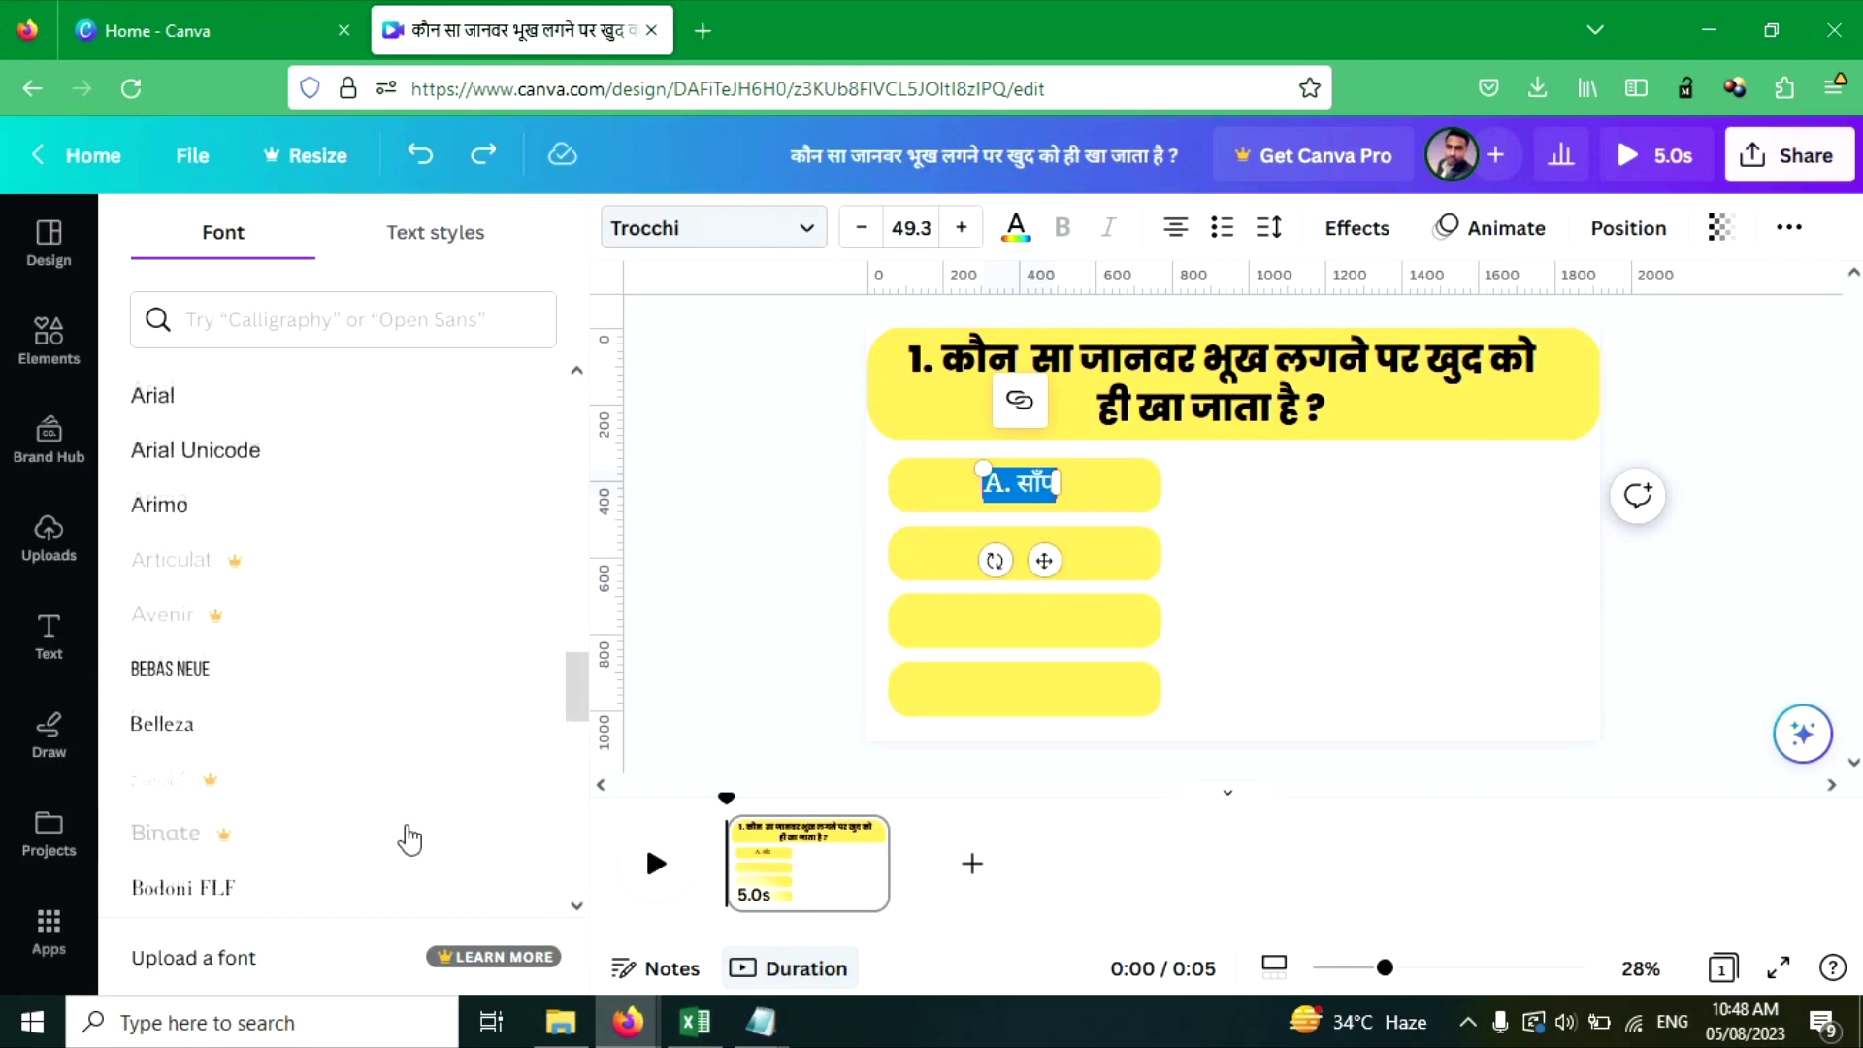
scroll(409, 836, "down", 4)
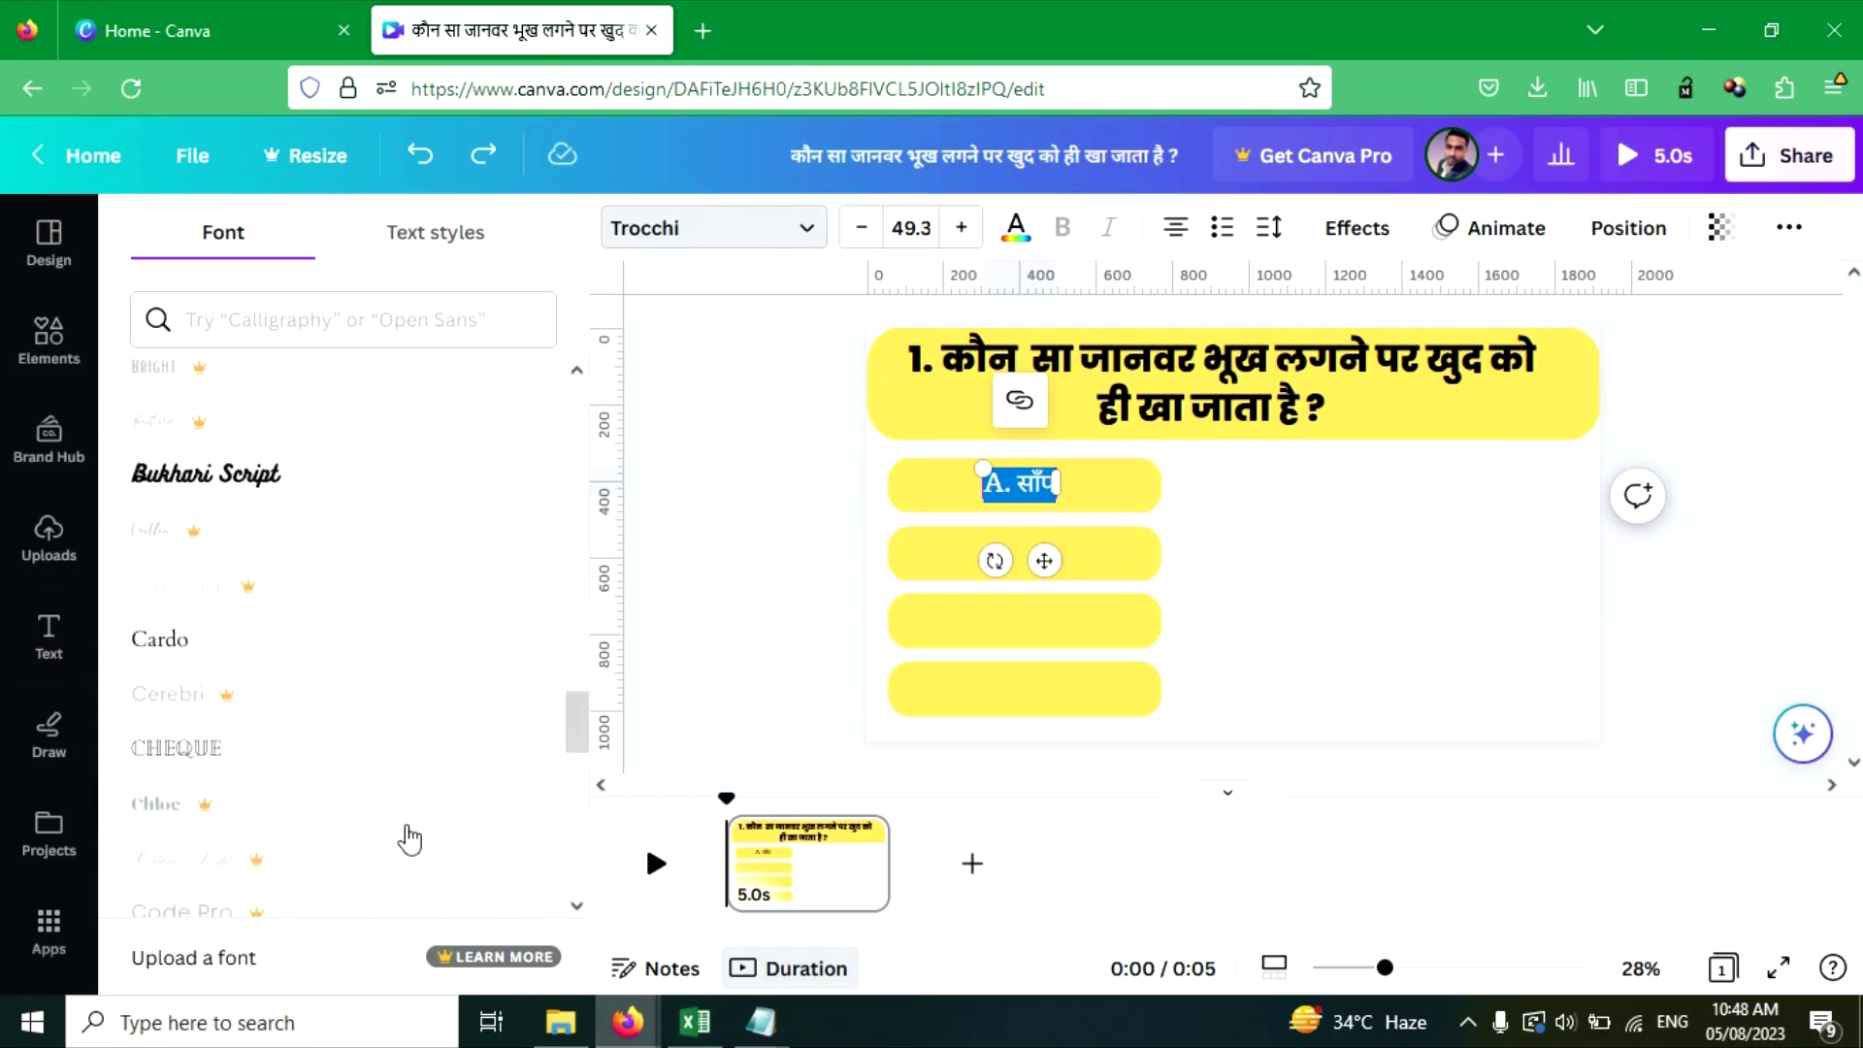
scroll(296, 514, "up", 5)
left_click(287, 320)
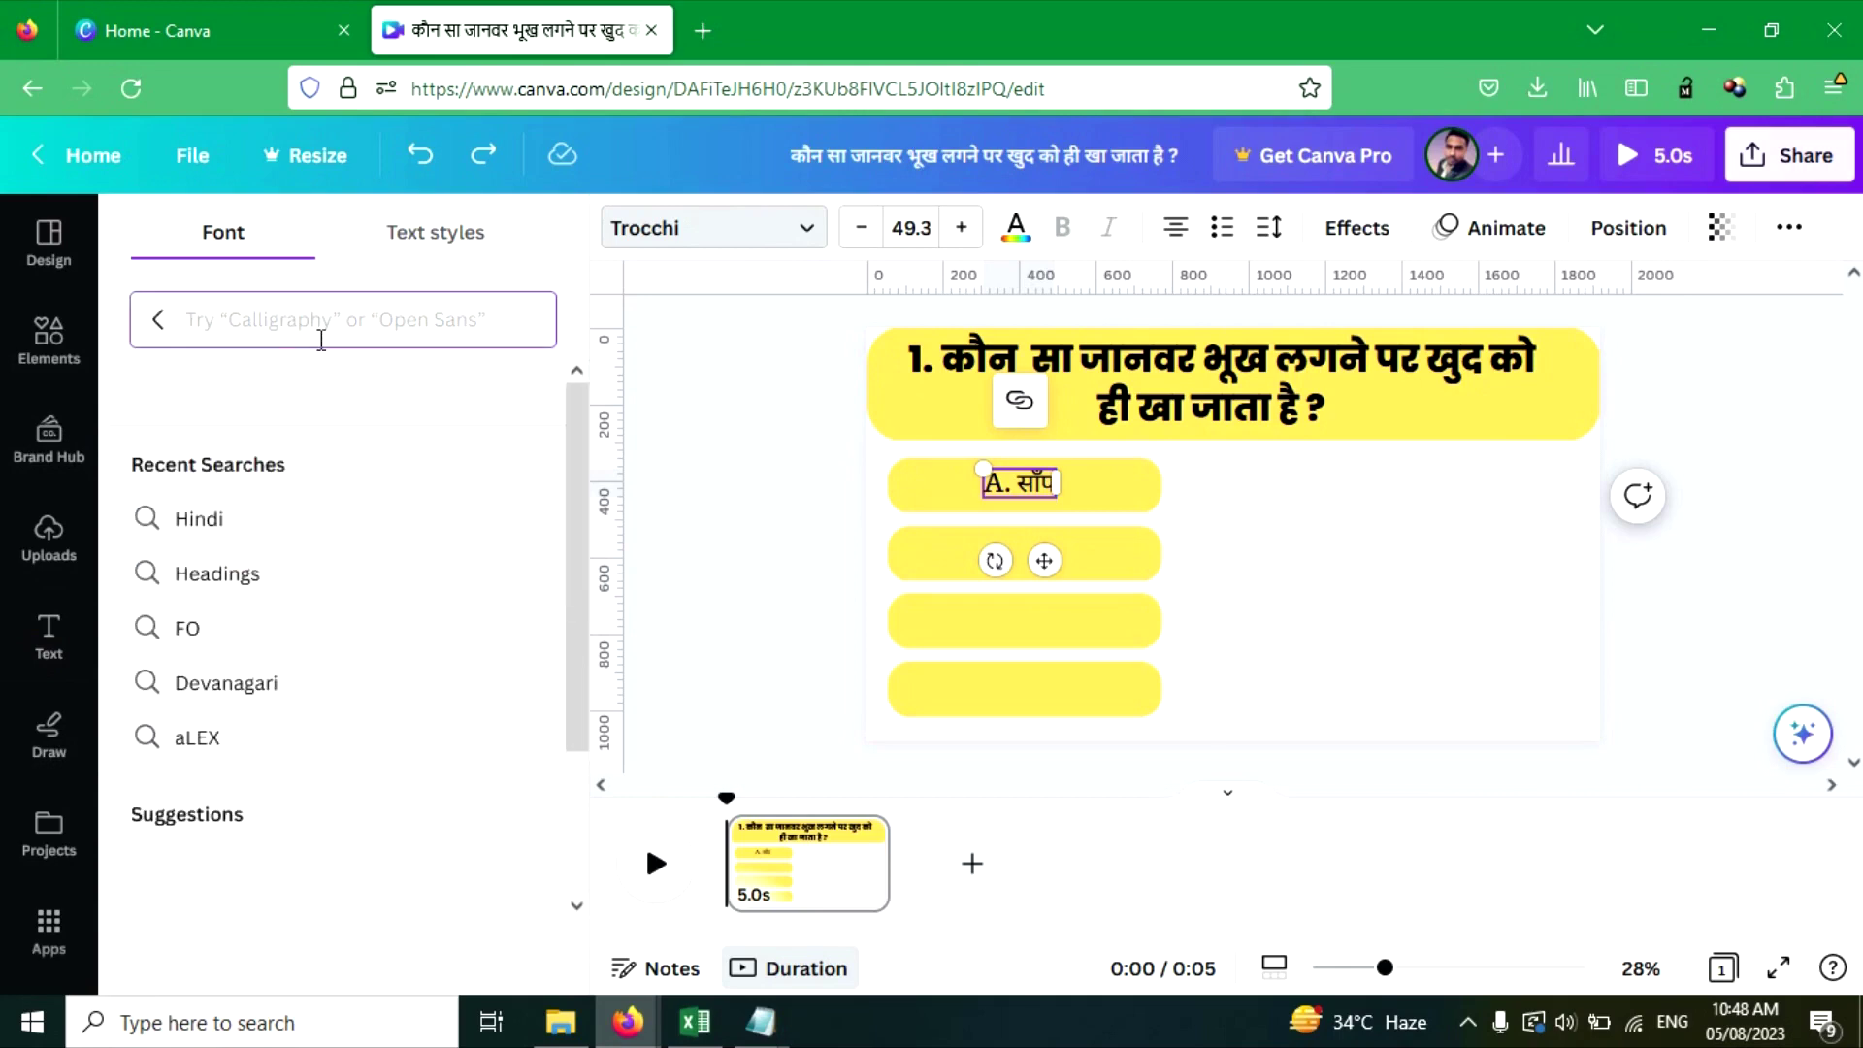
type("Bir")
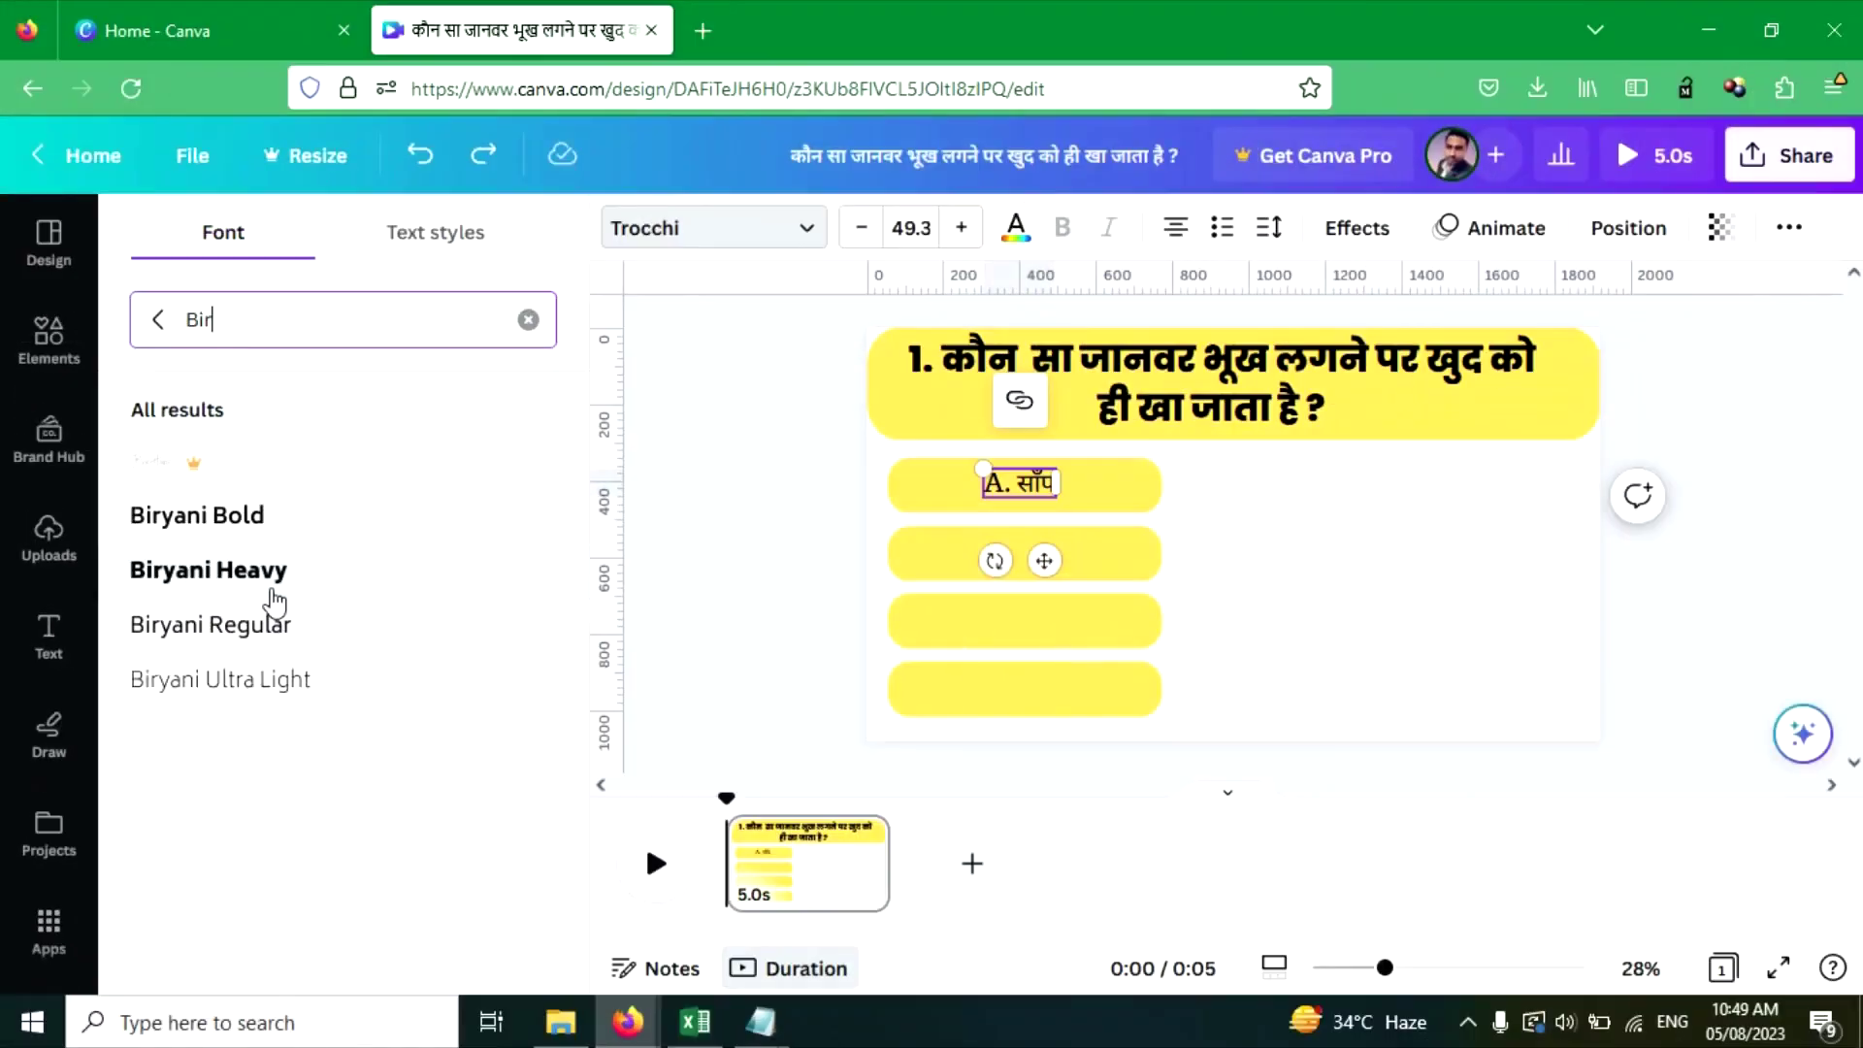
left_click(280, 581)
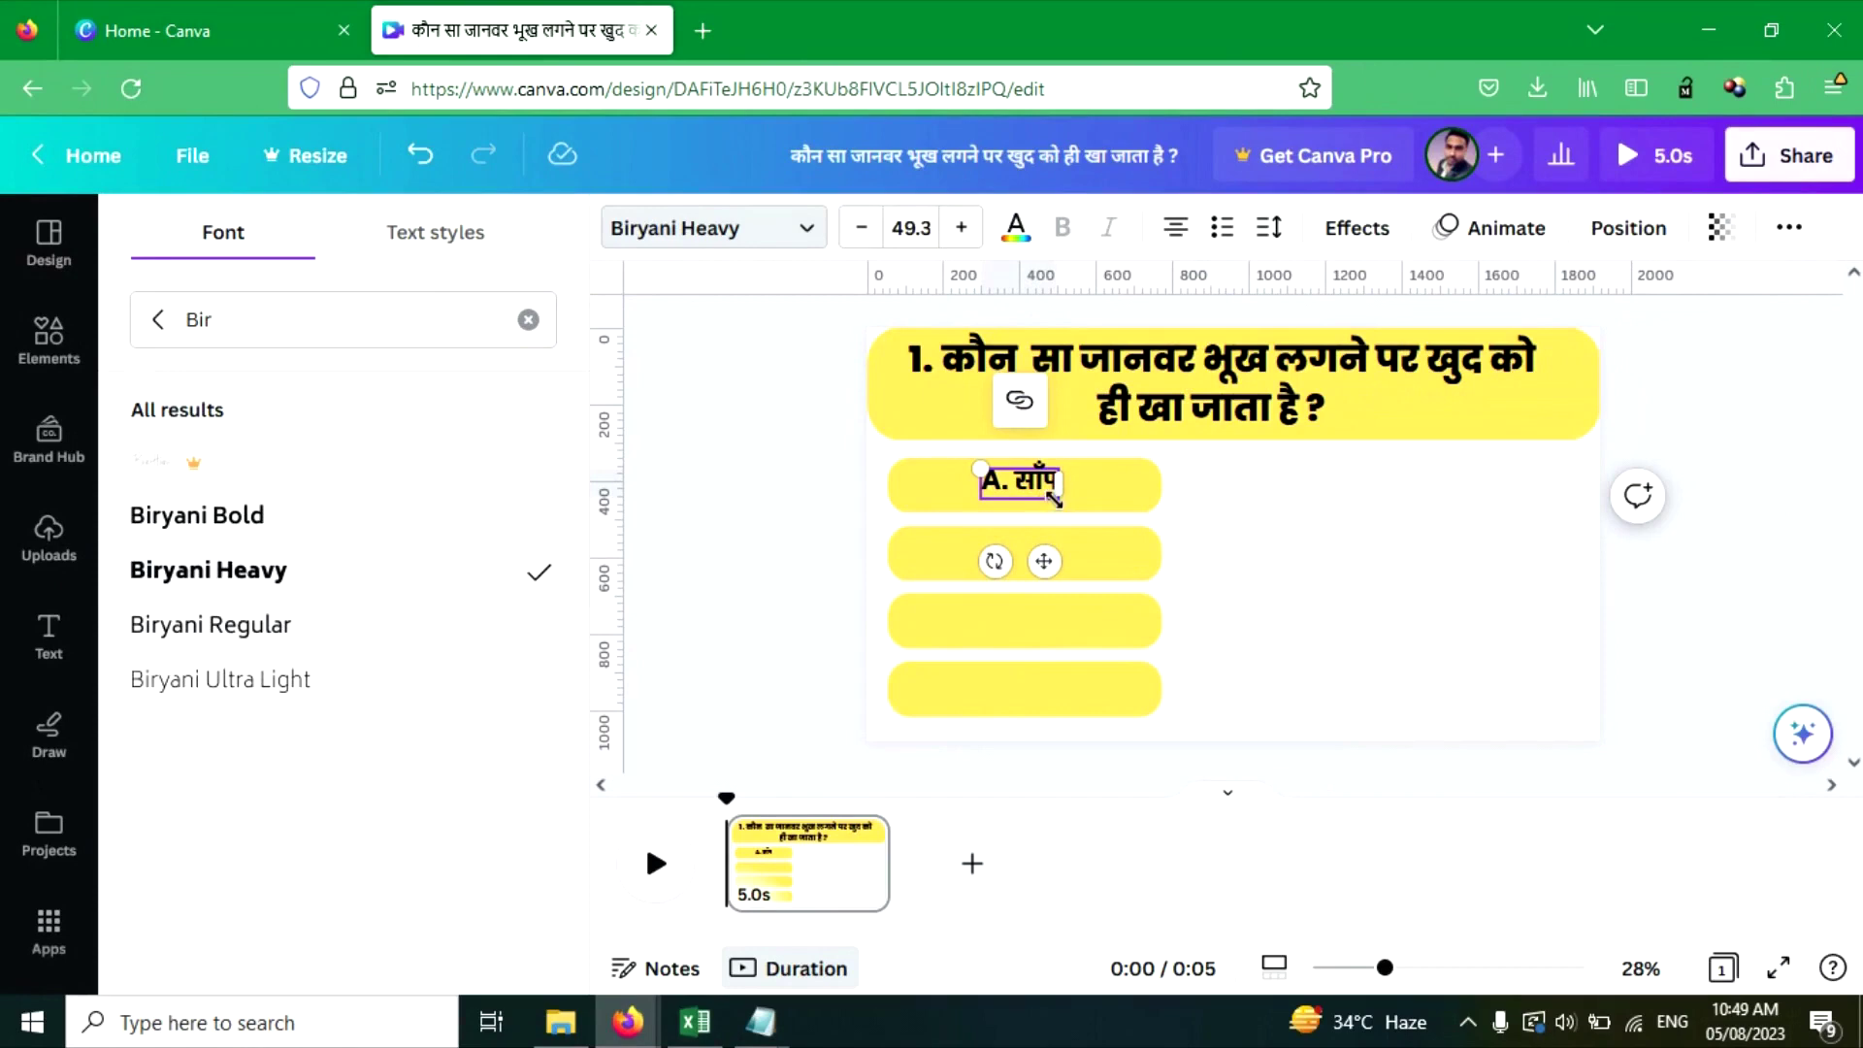
Enlarge the first bar's answer text to about size 73.1 and place copies of it on the other three bars.
left_click_drag(1086, 515, 1000, 569)
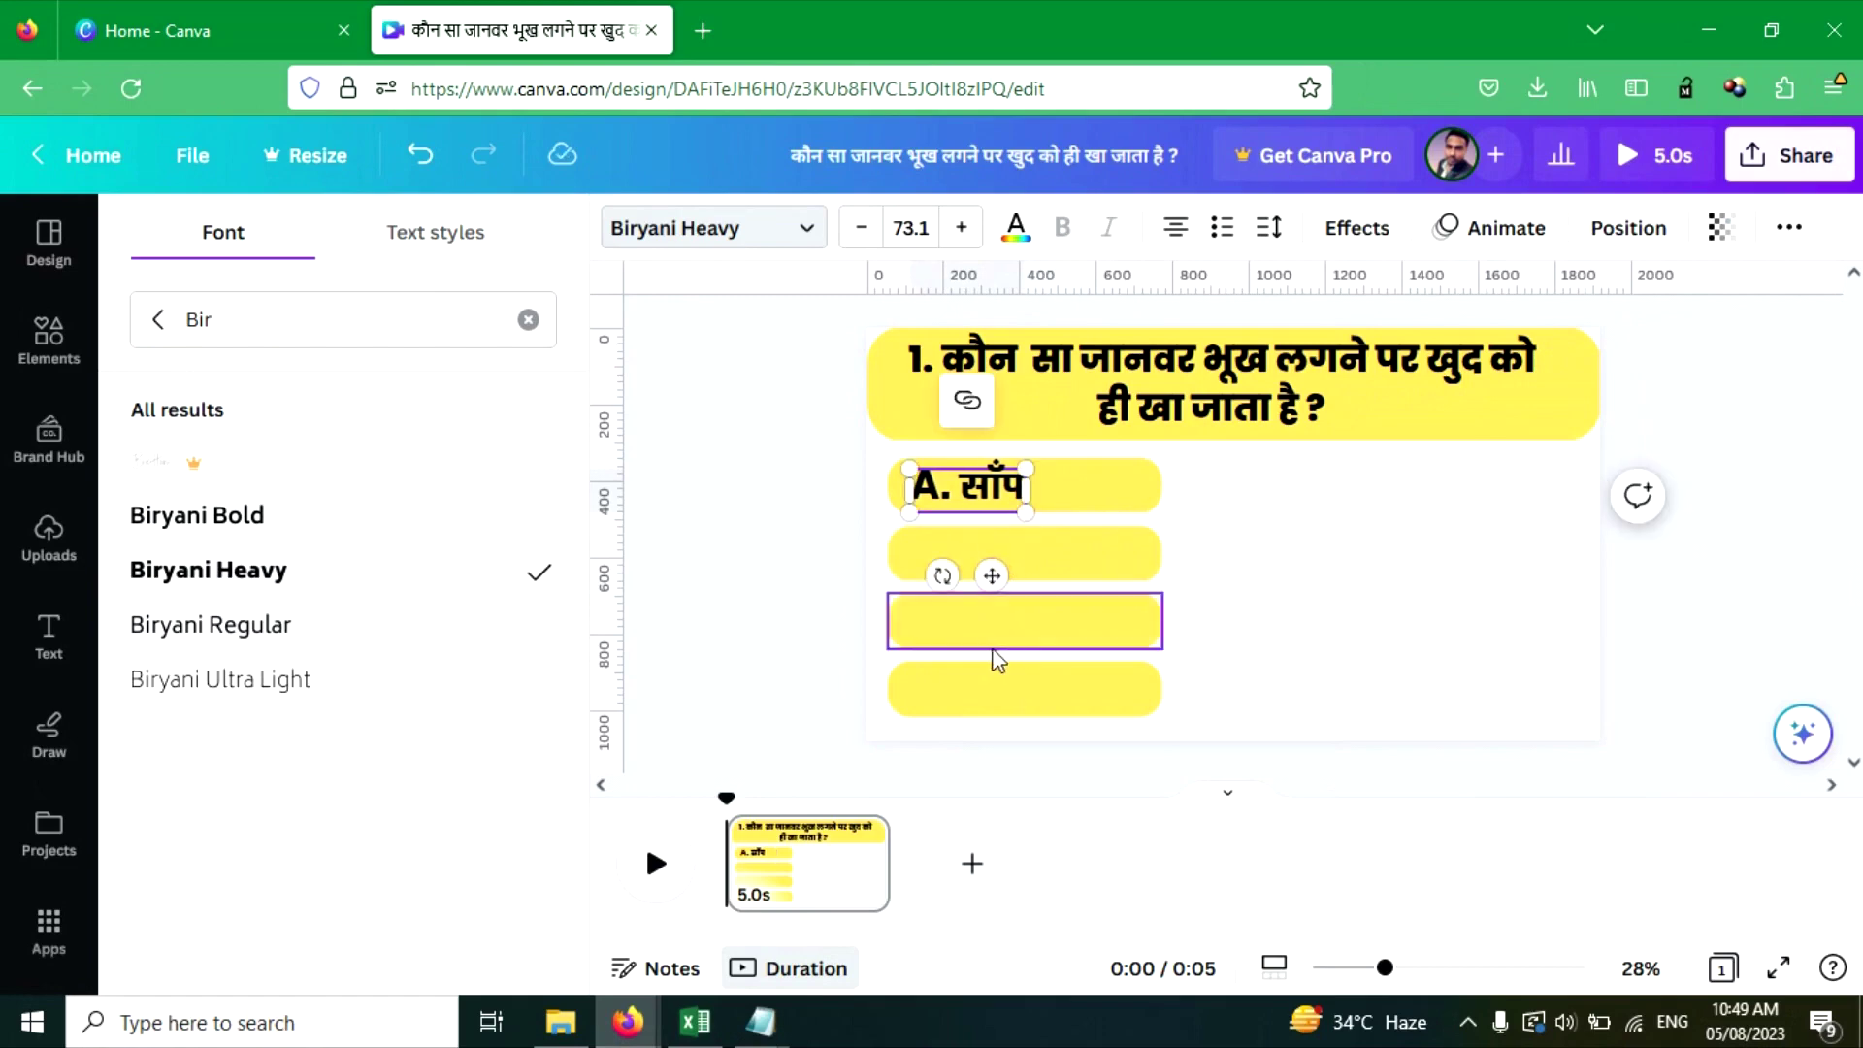
left_click_drag(992, 579, 994, 706)
left_click(1254, 695)
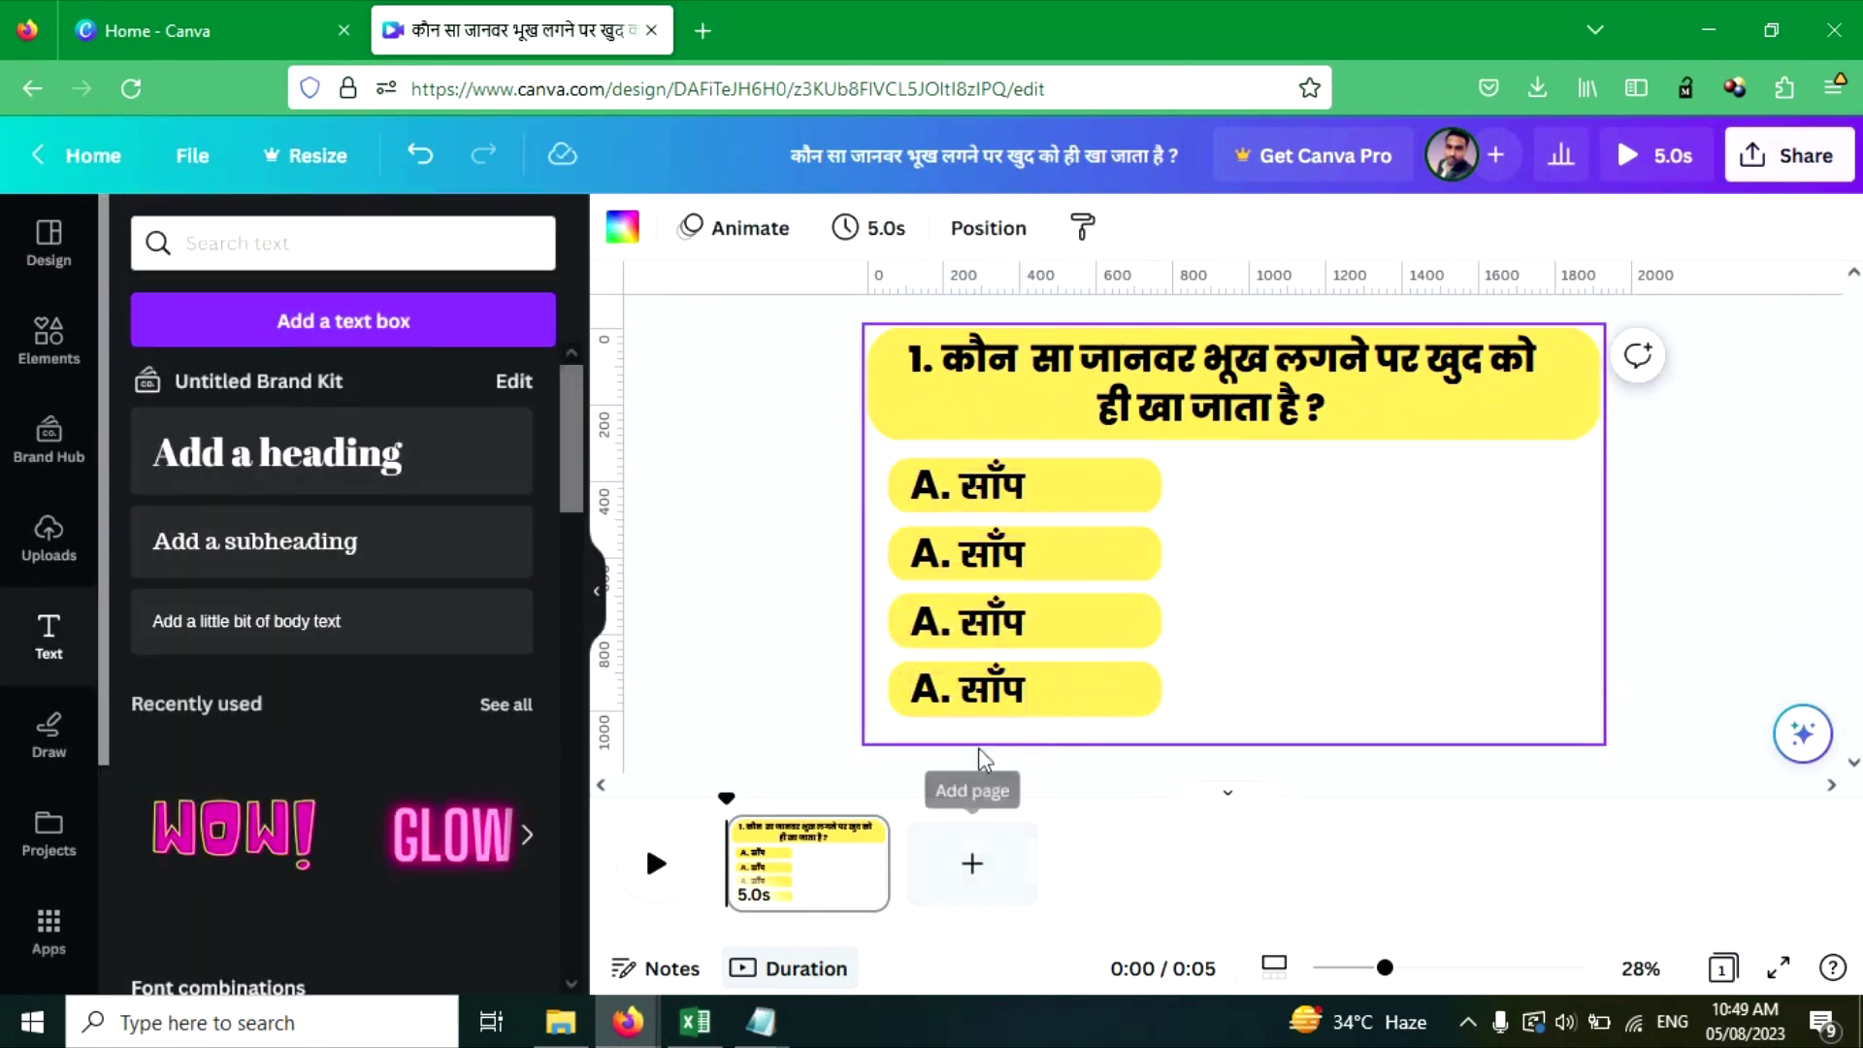
Replace the second answer bar's text with "B. चूहा" copied from Notepad.
left_click(990, 576)
left_click(885, 903)
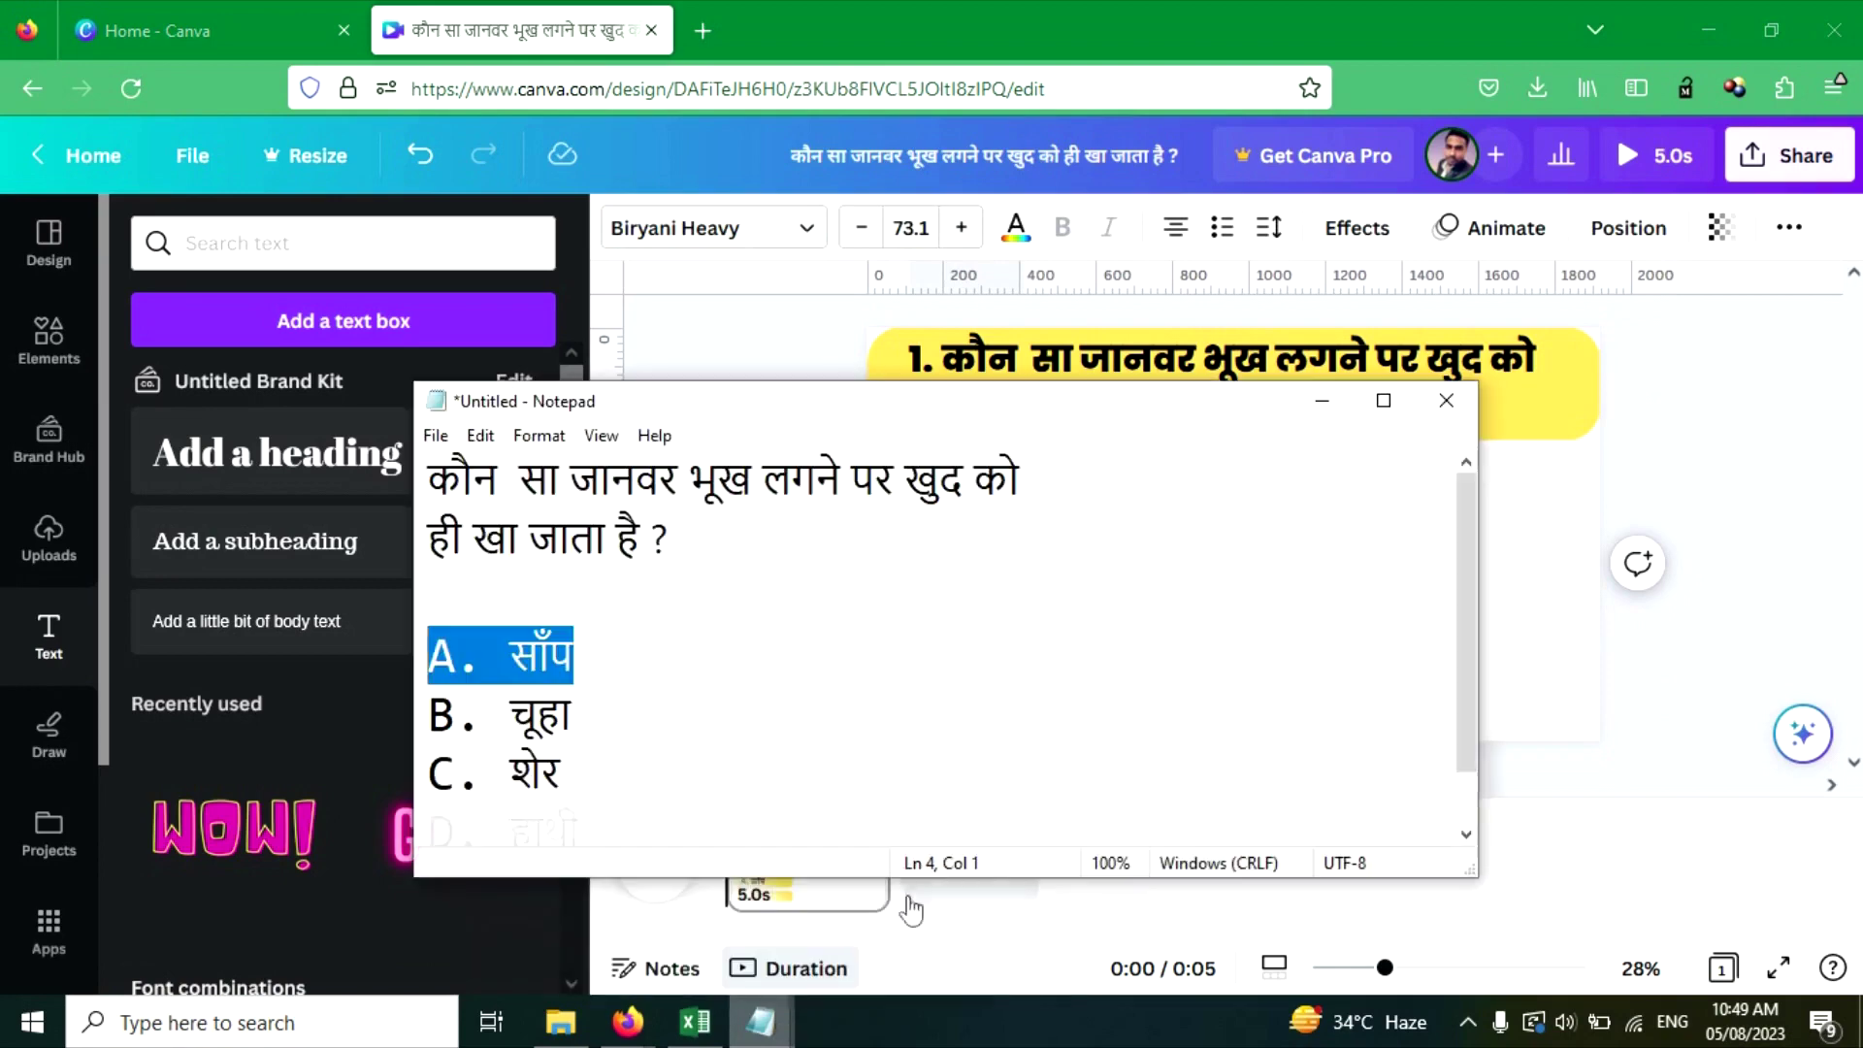
left_click_drag(578, 718, 392, 718)
left_click(761, 1022)
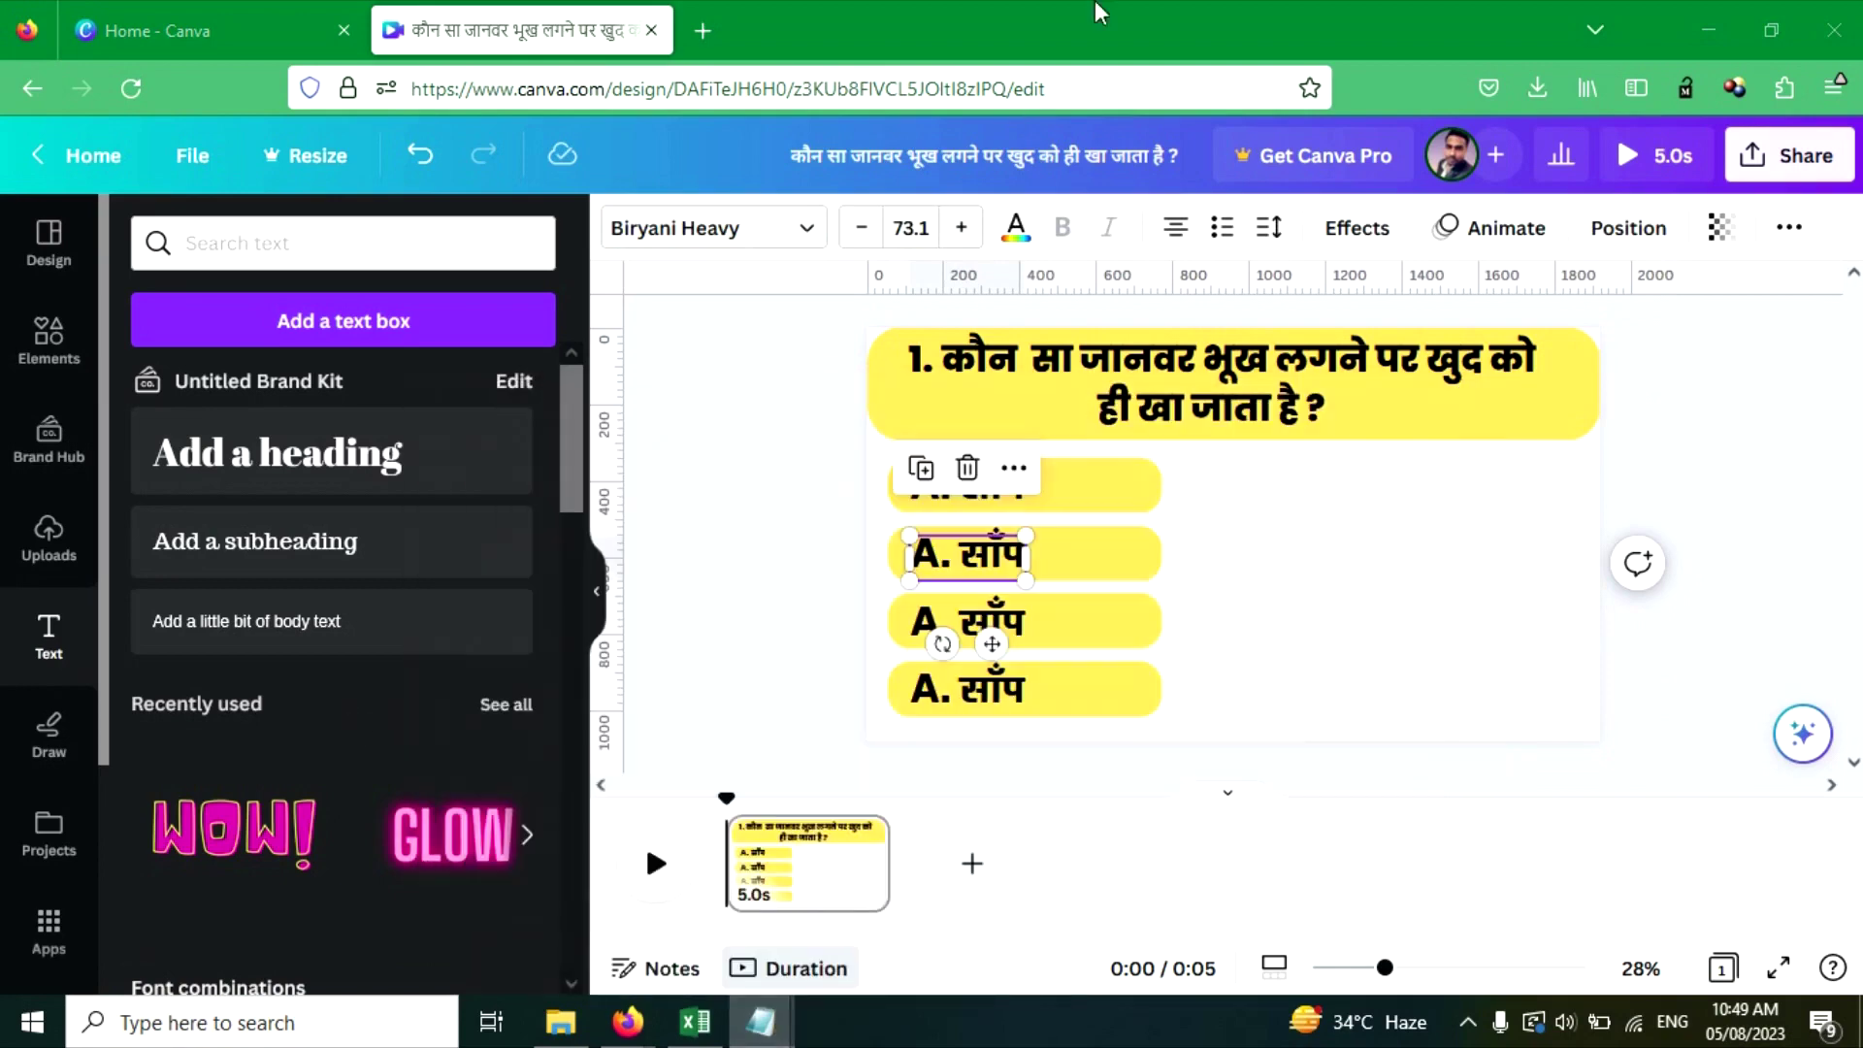
triple_click(983, 558)
type("B. चूहा")
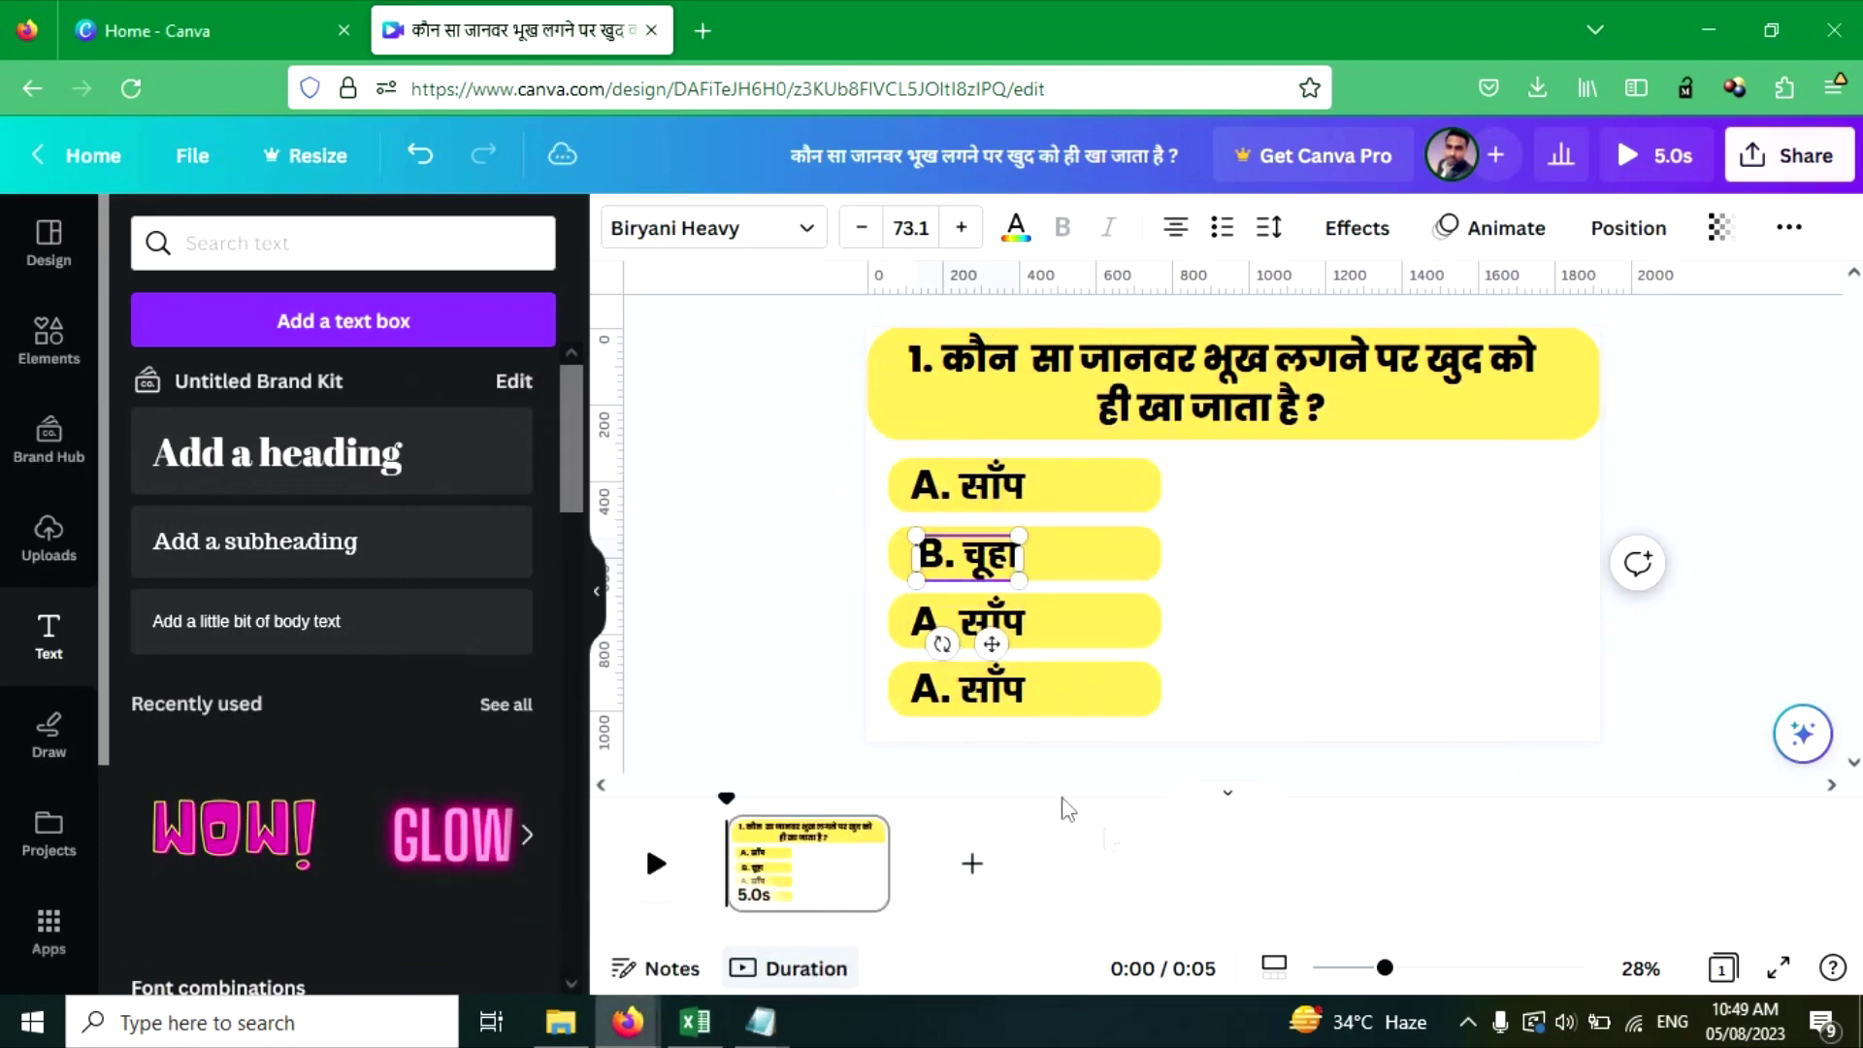
Replace the third answer bar's text with "C. शेर" copied from Notepad.
left_click(761, 1022)
left_click(906, 894)
left_click_drag(573, 774, 395, 773)
key("ctrl+c")
key("alt+Tab")
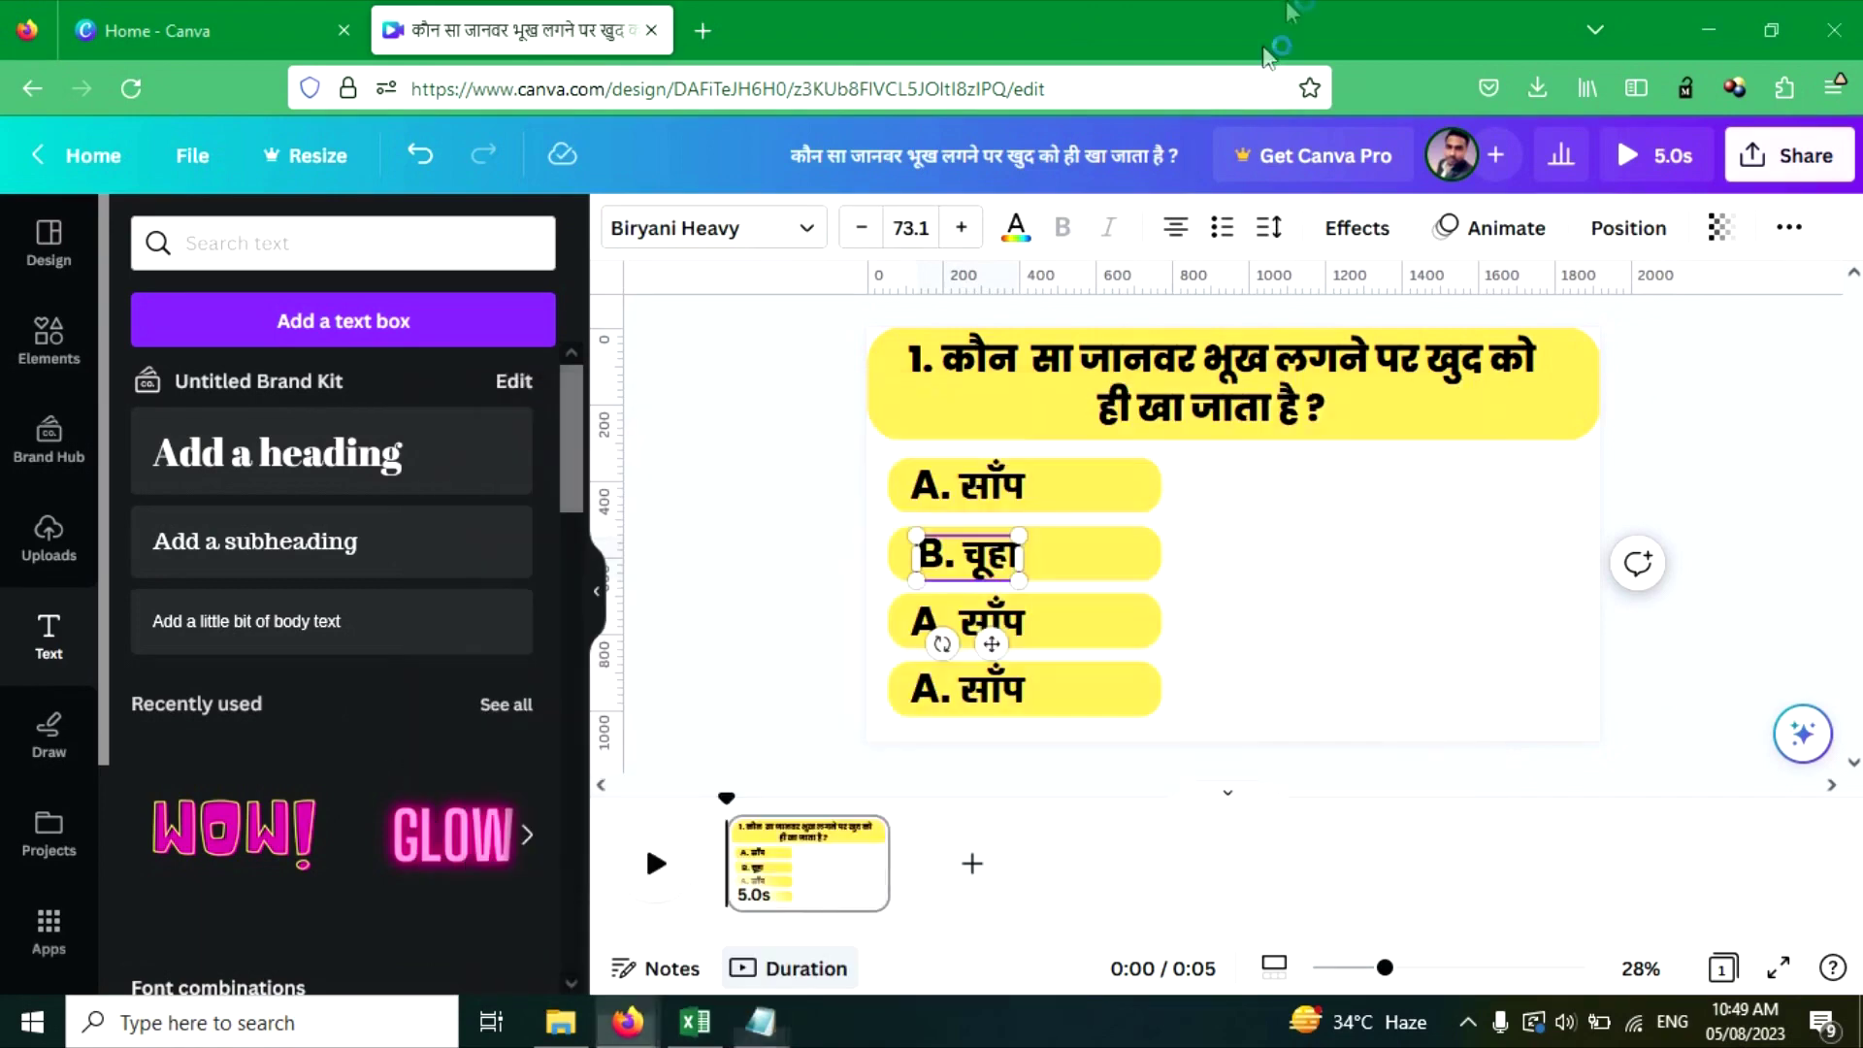
double_click(980, 631)
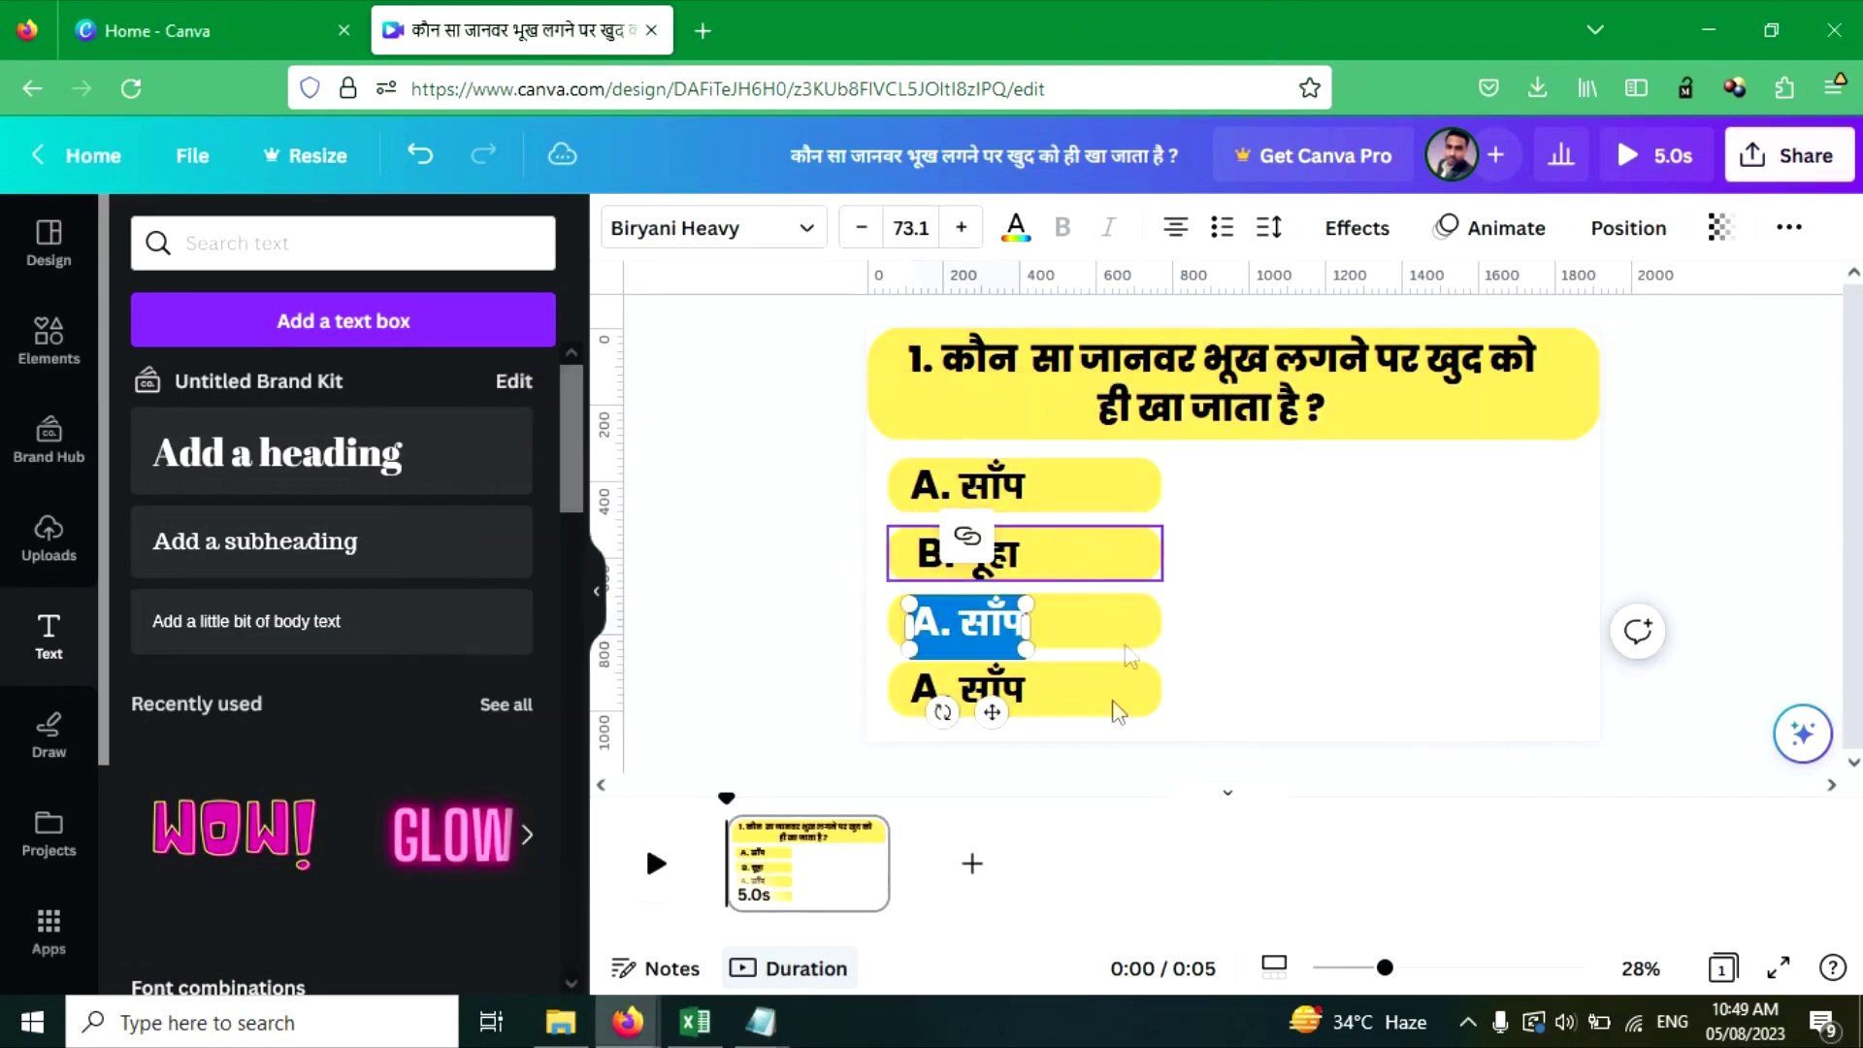
key("ctrl+v")
Replace the fourth answer bar's text with "D. हाथी" copied from Notepad.
left_click(761, 1022)
left_click(907, 894)
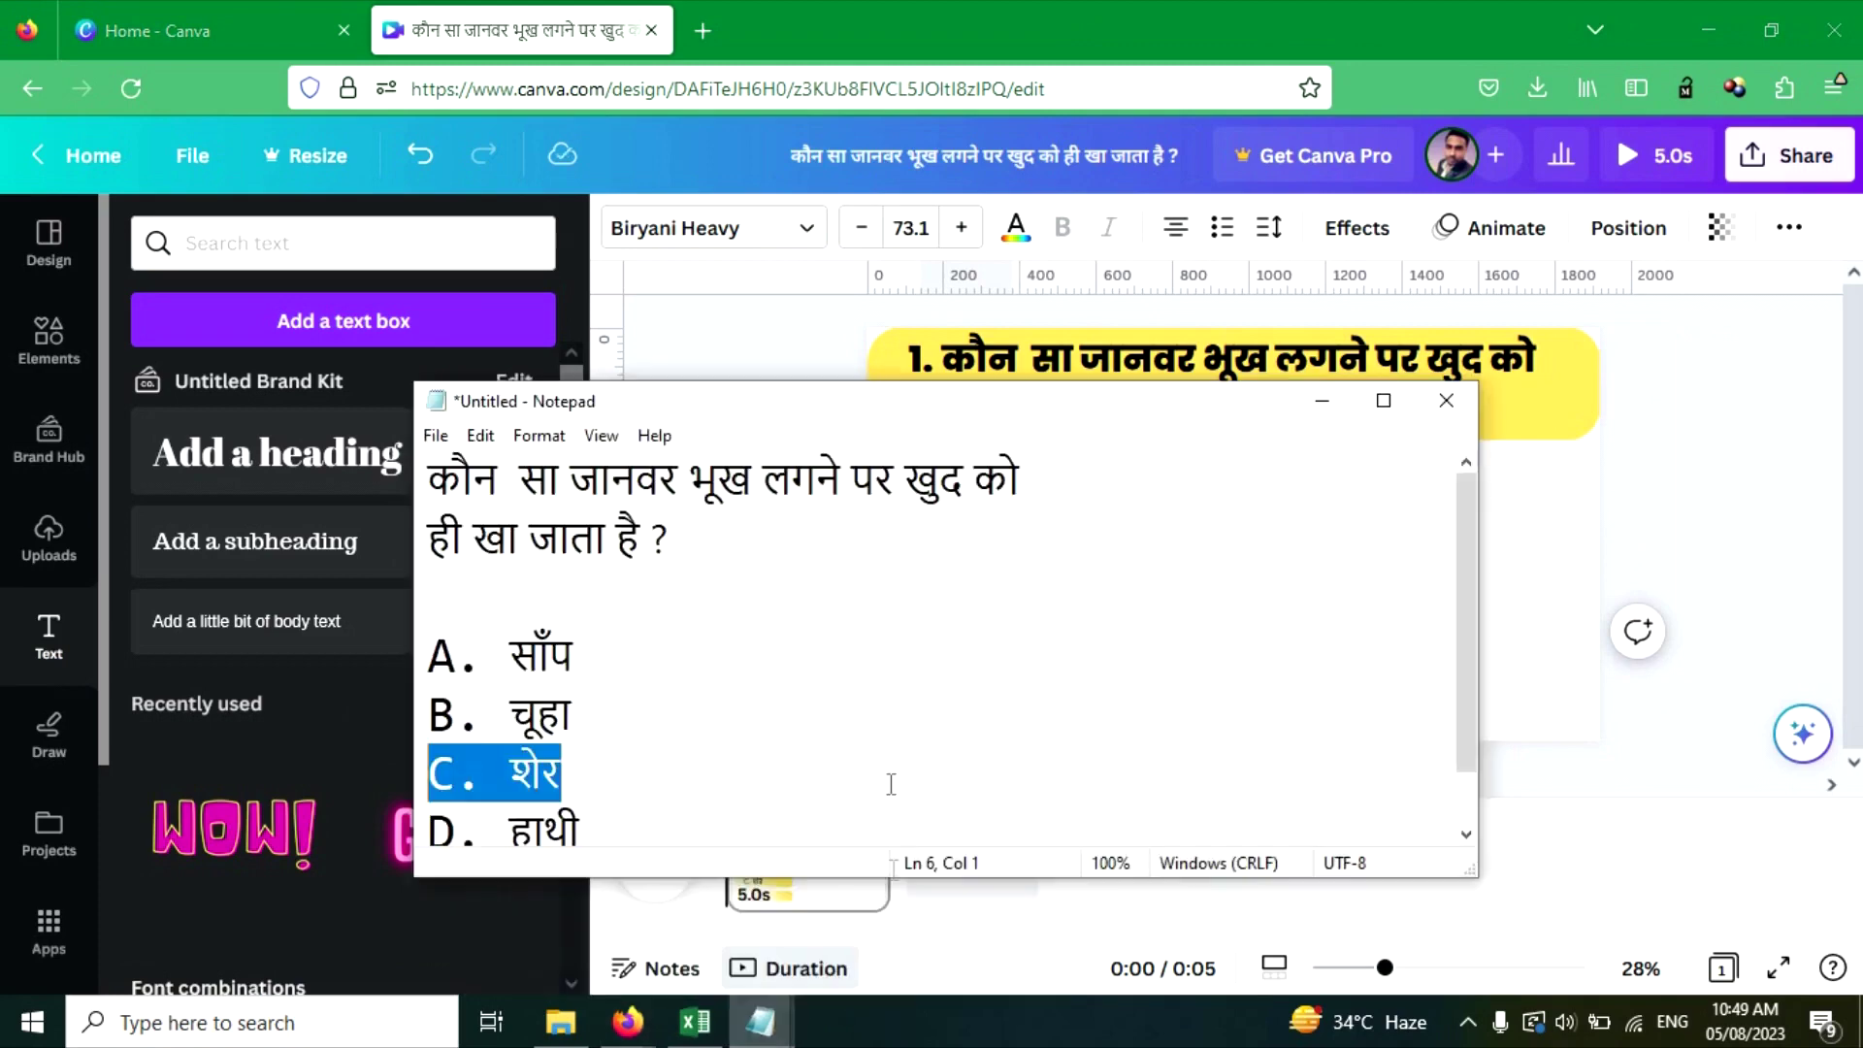
left_click_drag(597, 835, 458, 852)
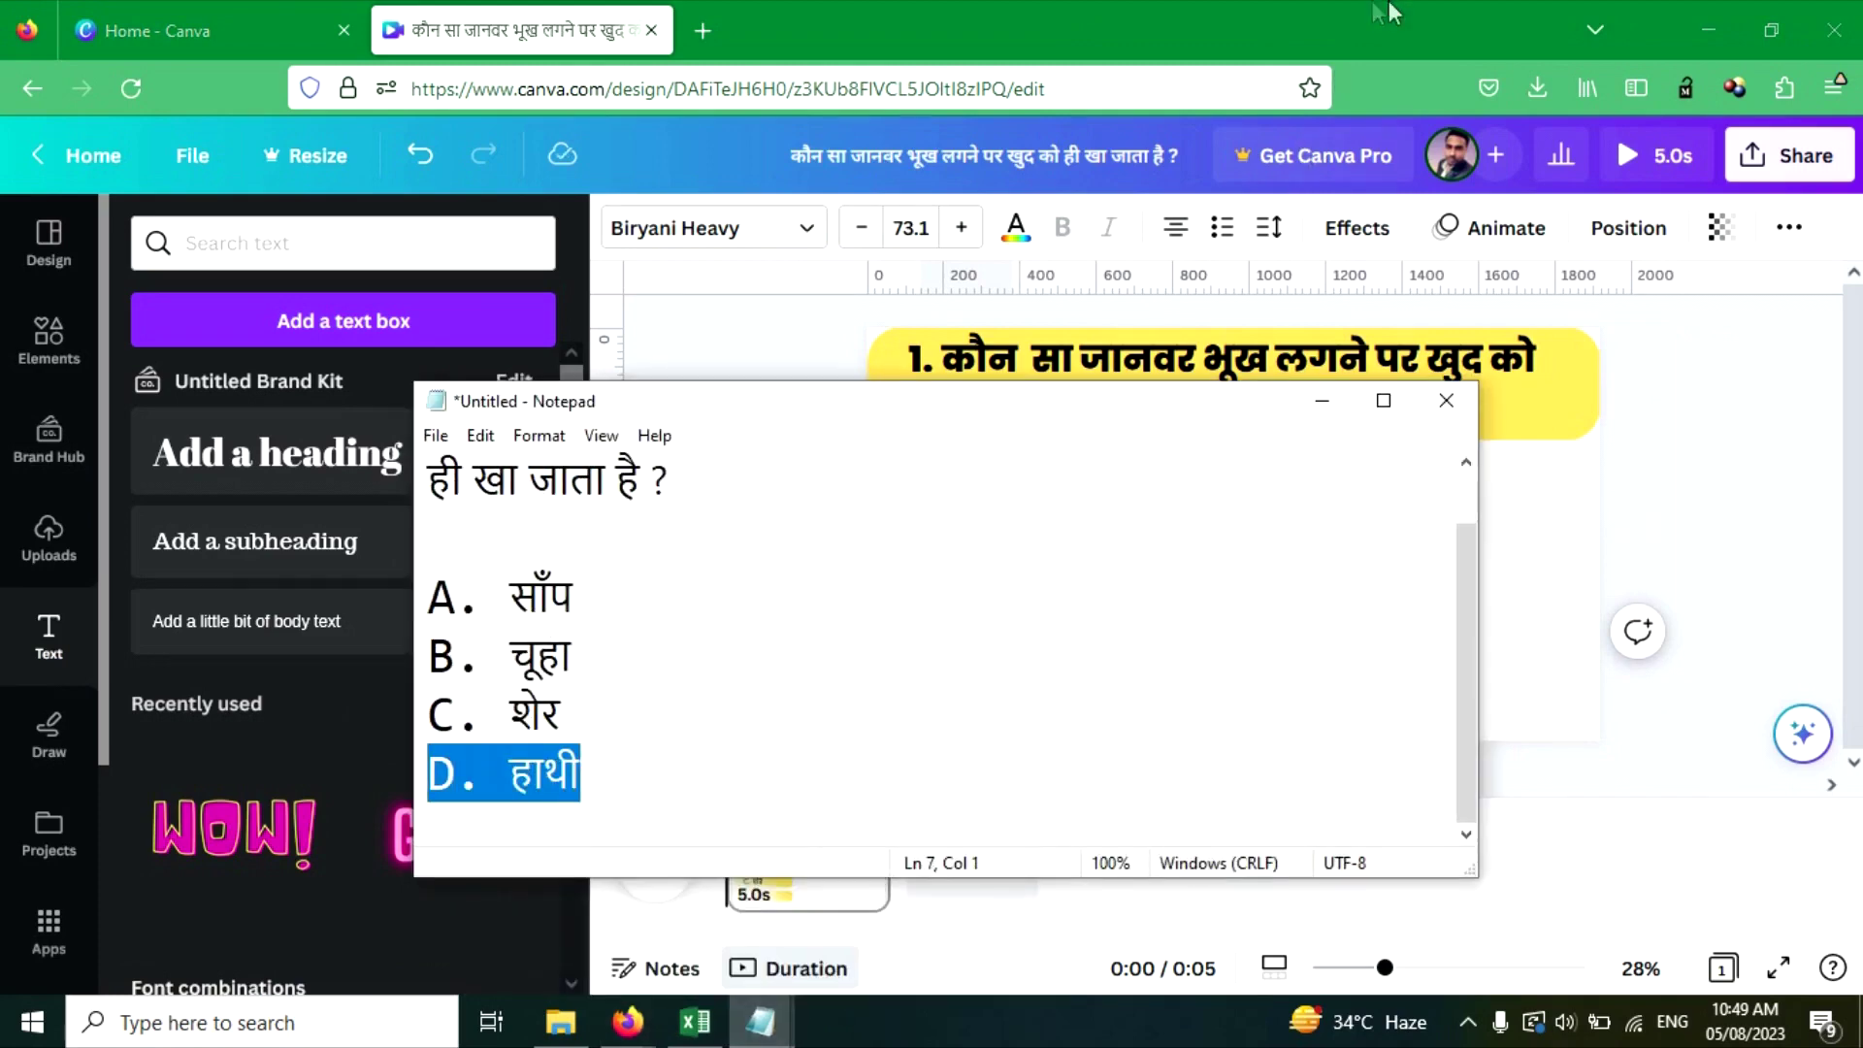
left_click(1388, 11)
left_click(983, 691)
double_click(983, 691)
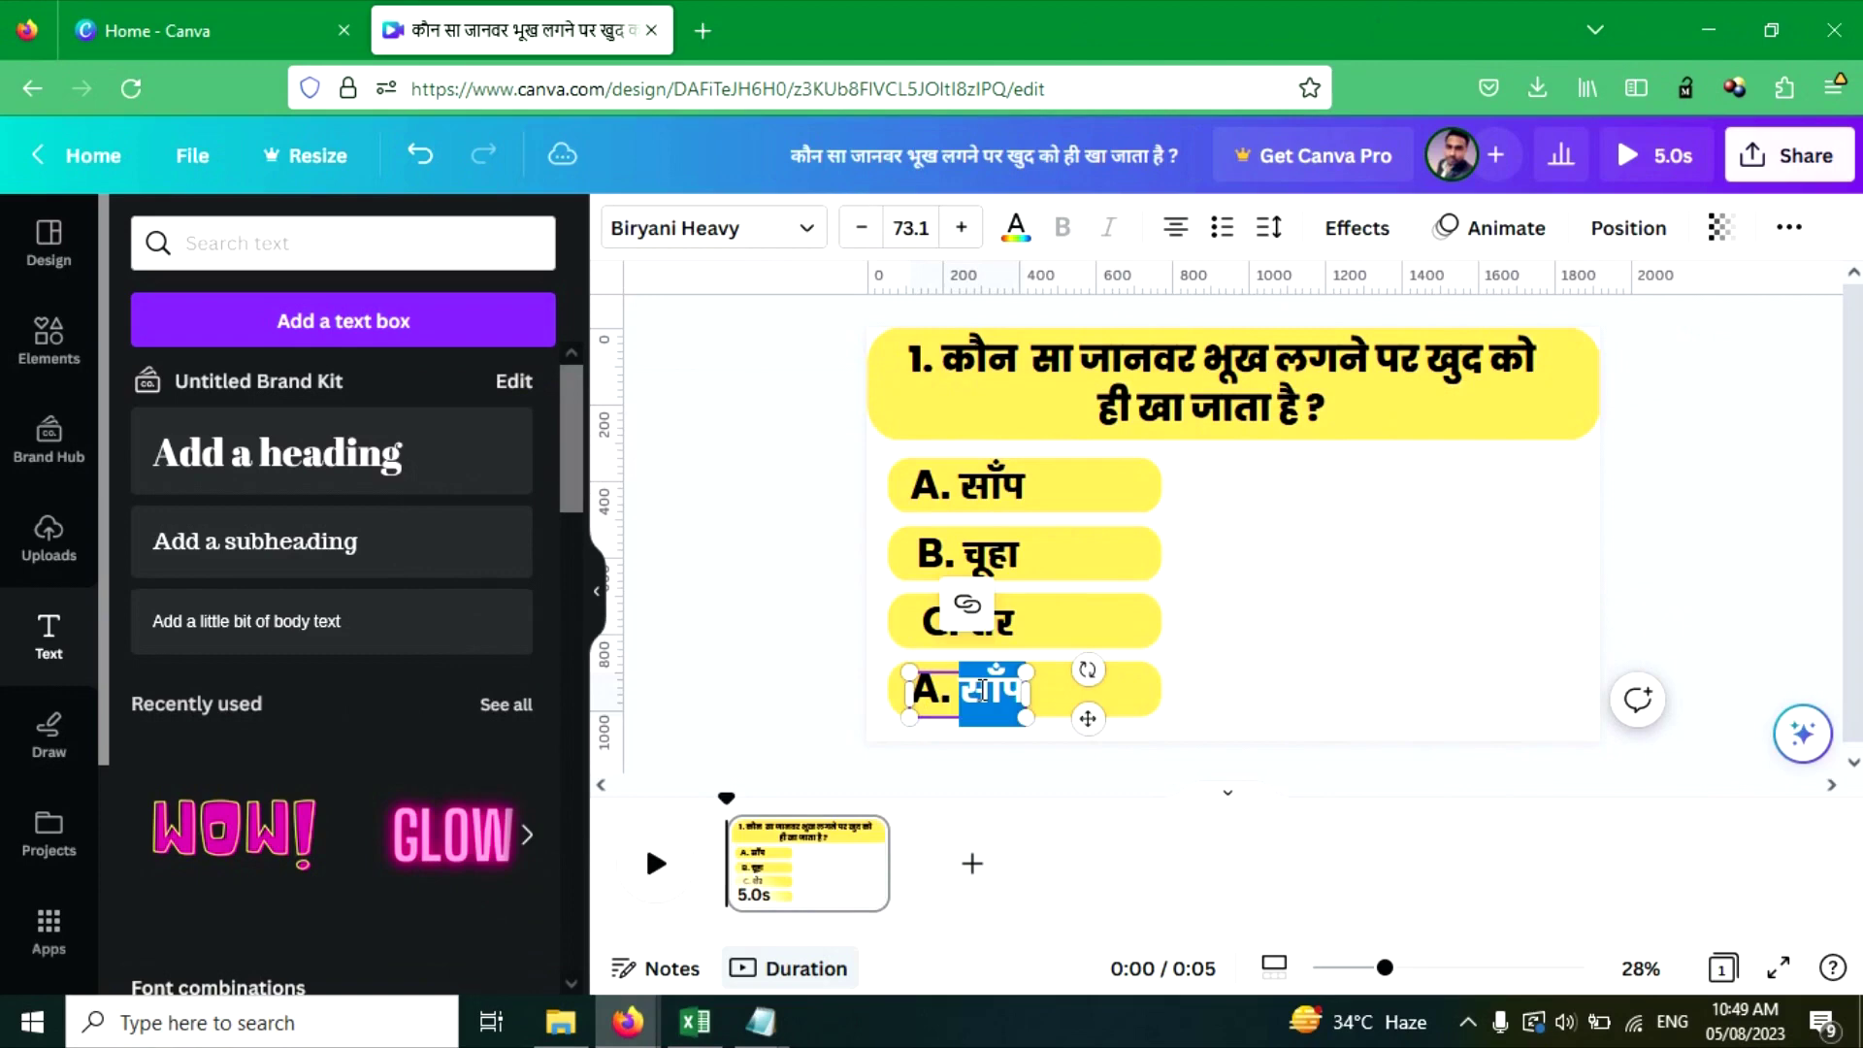
key("ctrl+a")
type("D. हाथी")
Shift the "C. शेर" and "B. चूहा" texts slightly so their starts line up with the other answers.
left_click(1505, 599)
left_click(724, 546)
left_click_drag(978, 614, 968, 613)
left_click(1248, 536)
left_click_drag(974, 555, 961, 555)
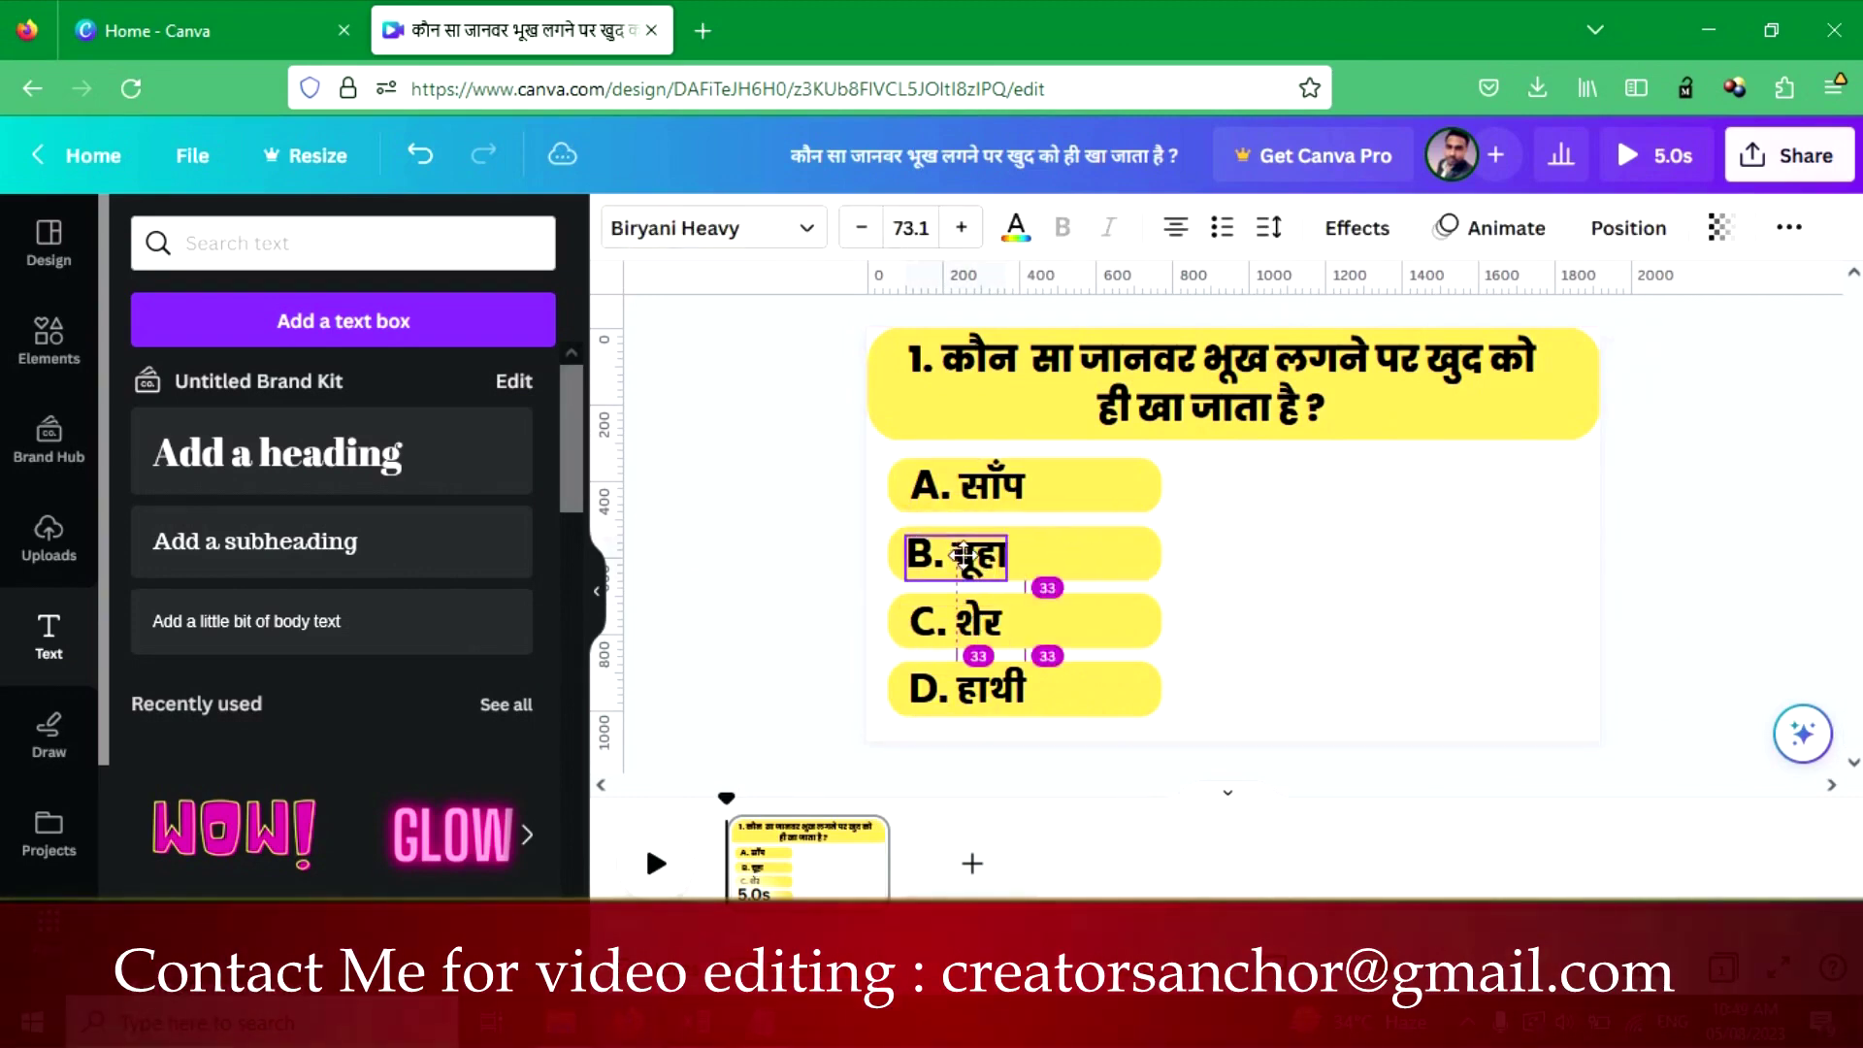
left_click(970, 482)
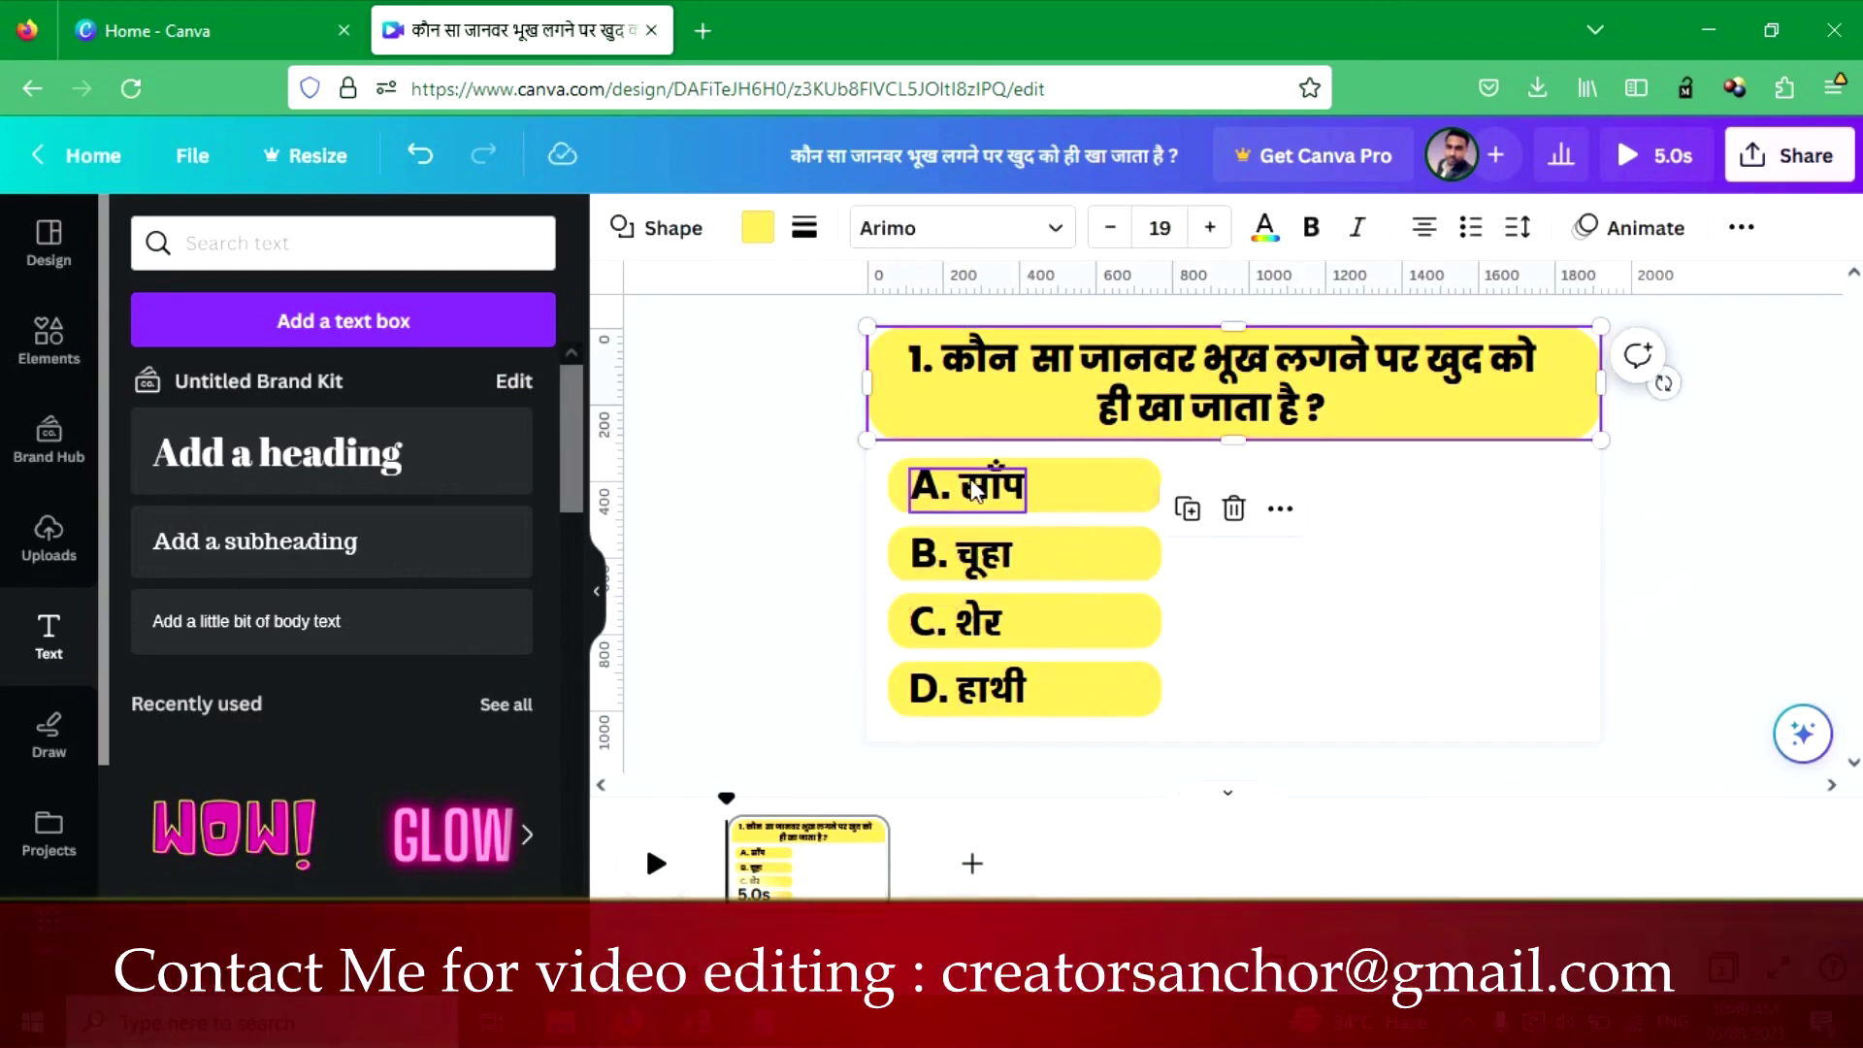
left_click_drag(970, 481, 969, 478)
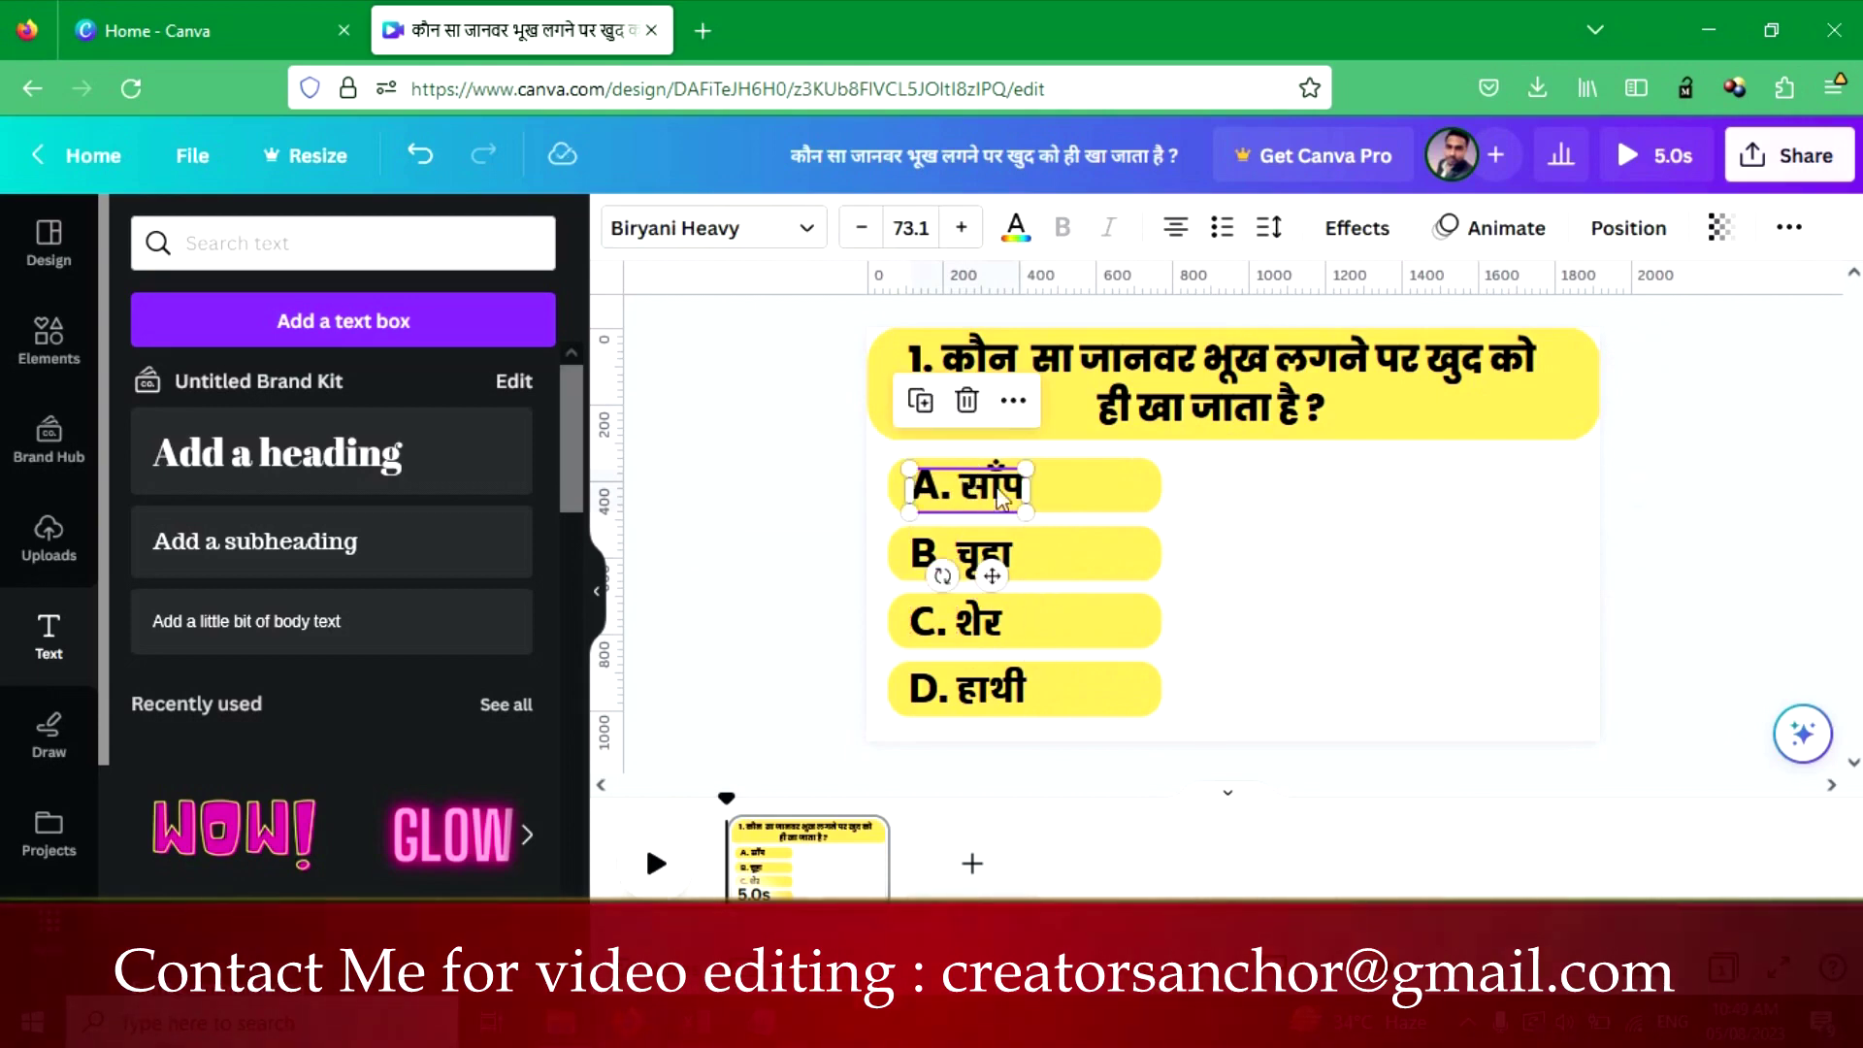
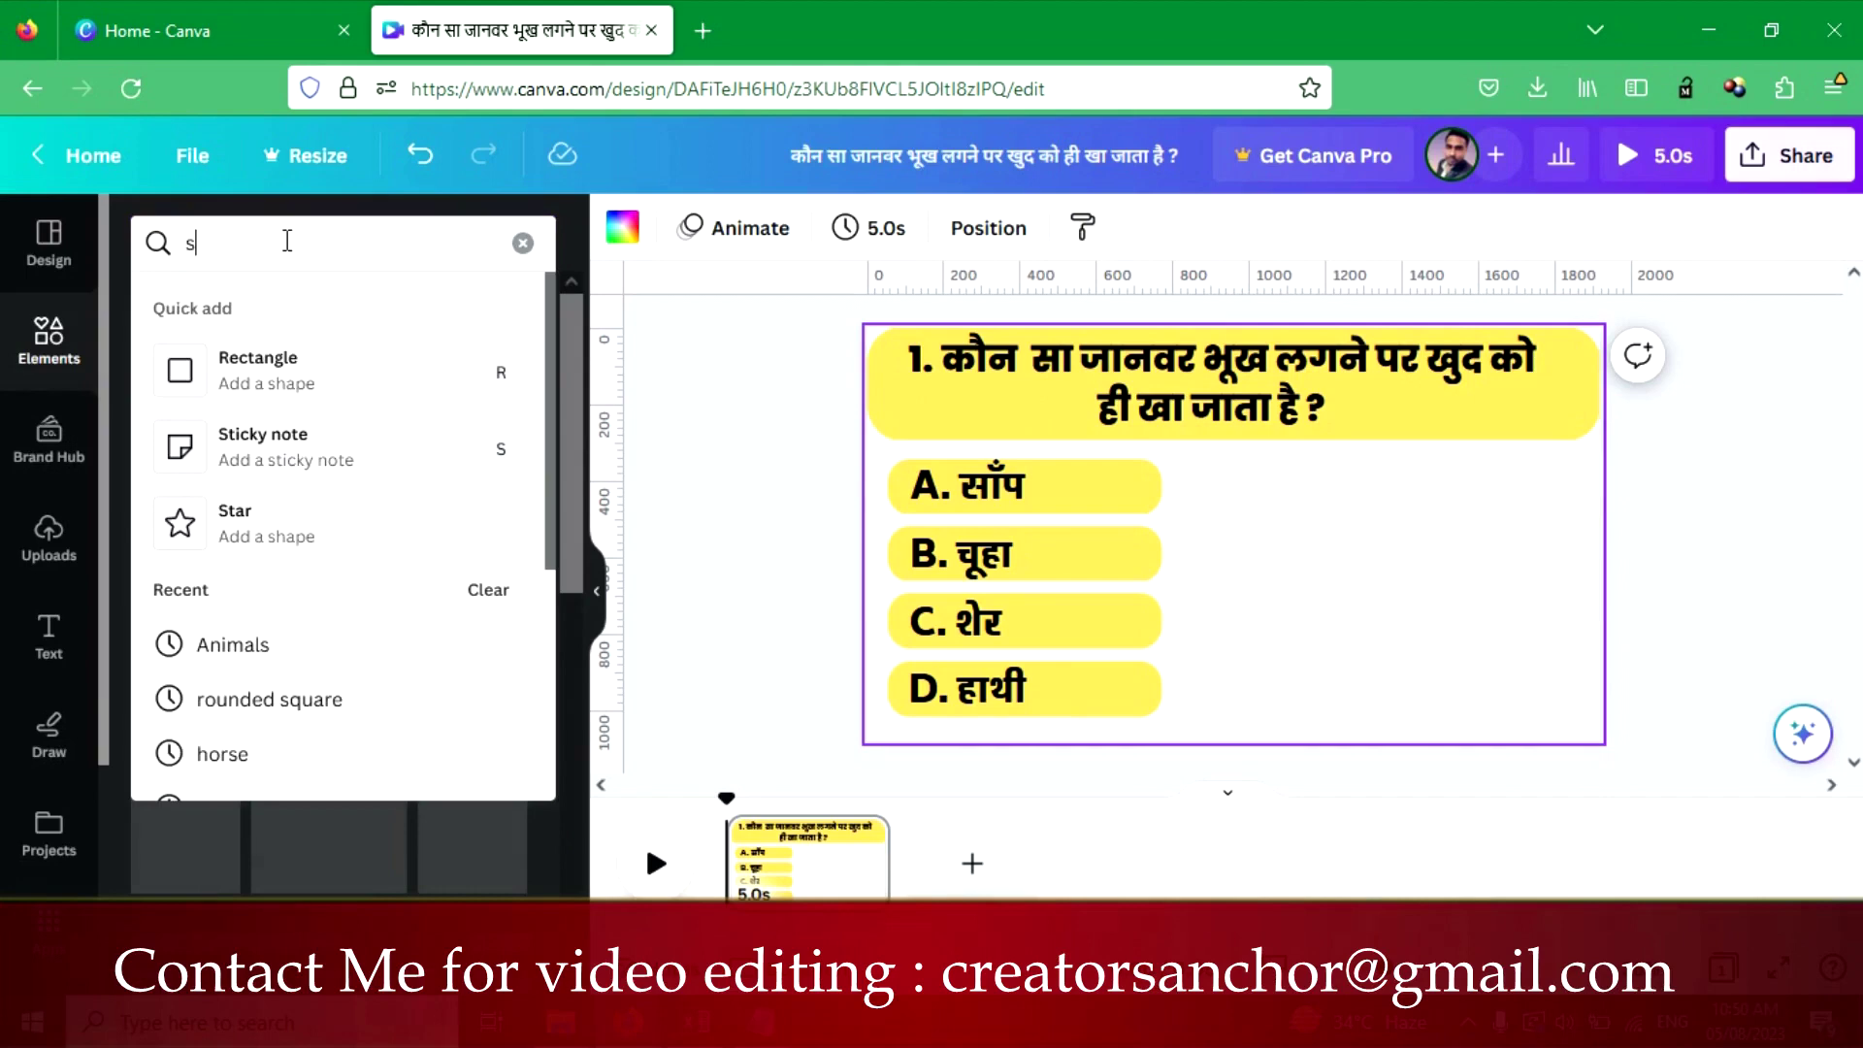
Search the elements for "snake" and place the green coiled snake graphic in the empty area beside the answer bars.
key("Return")
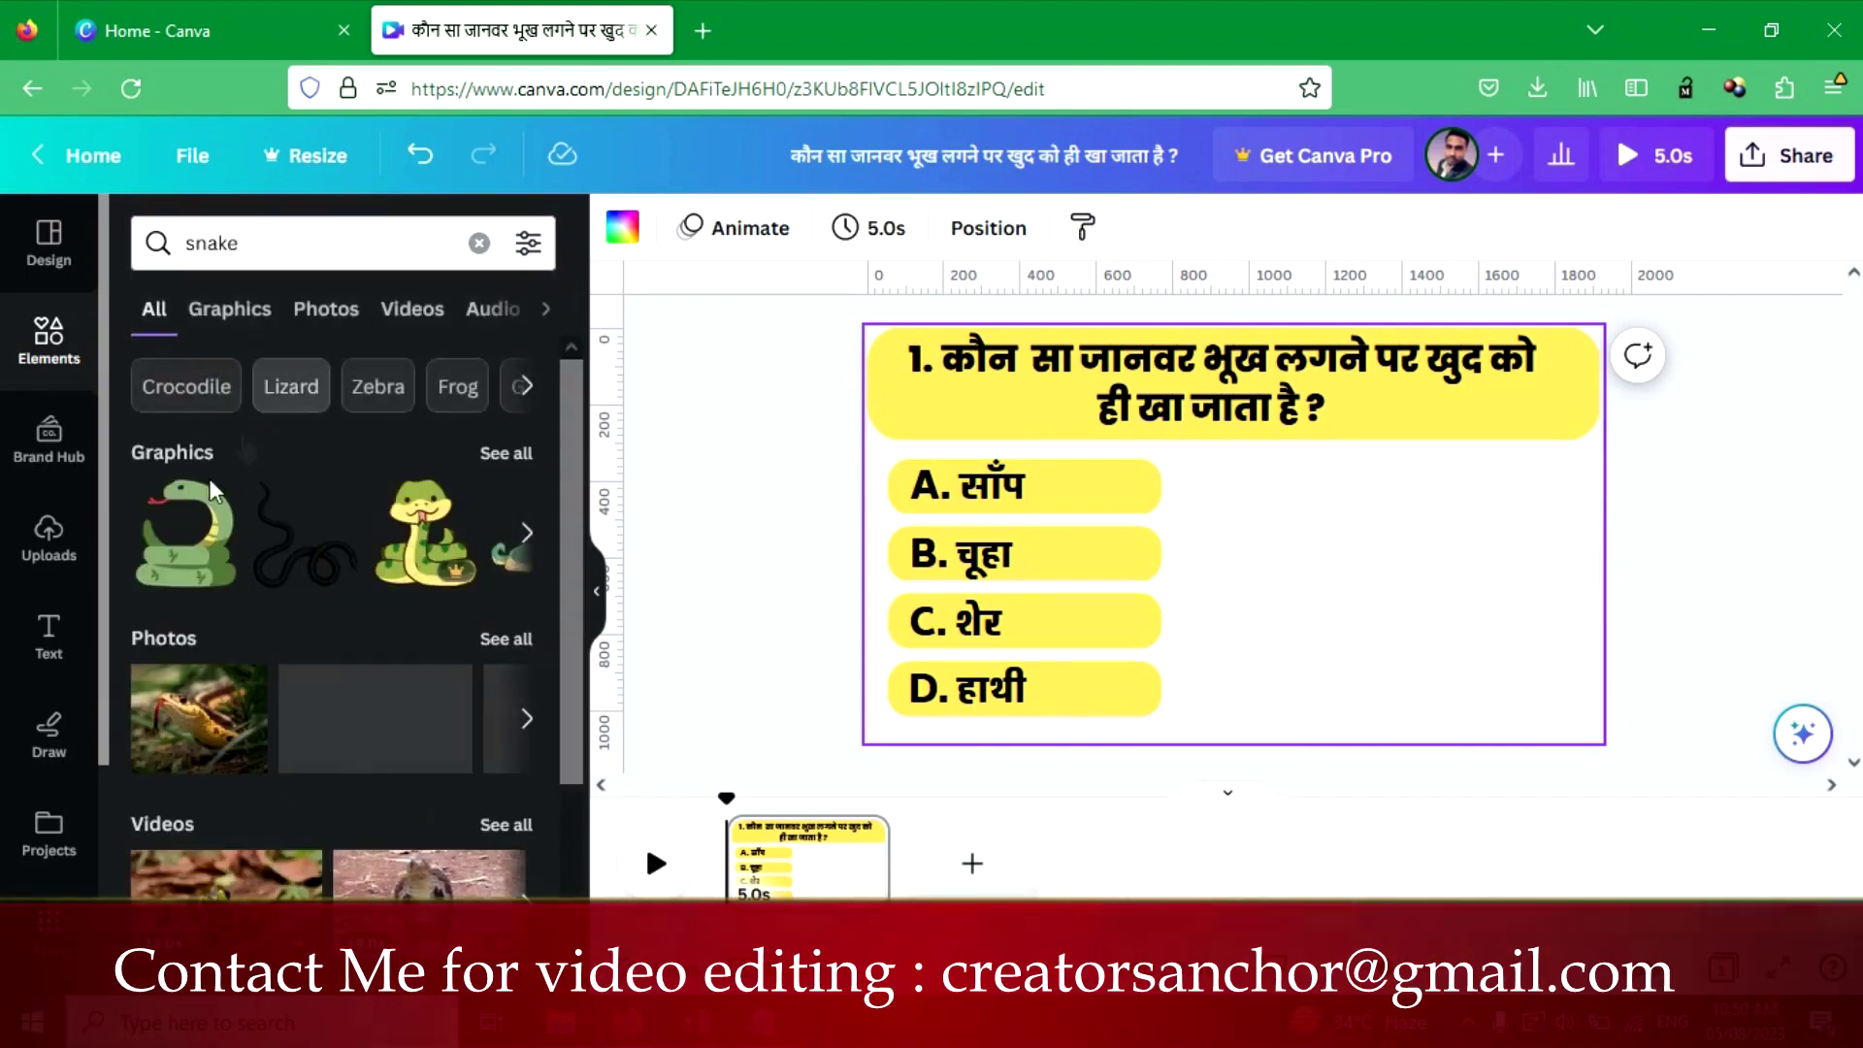
left_click(210, 479)
left_click_drag(1288, 577, 1324, 583)
Search the elements for "rat" and place the grey sitting mouse graphic beside the snake.
double_click(211, 243)
type("rate")
key("BackSpace")
key("Return")
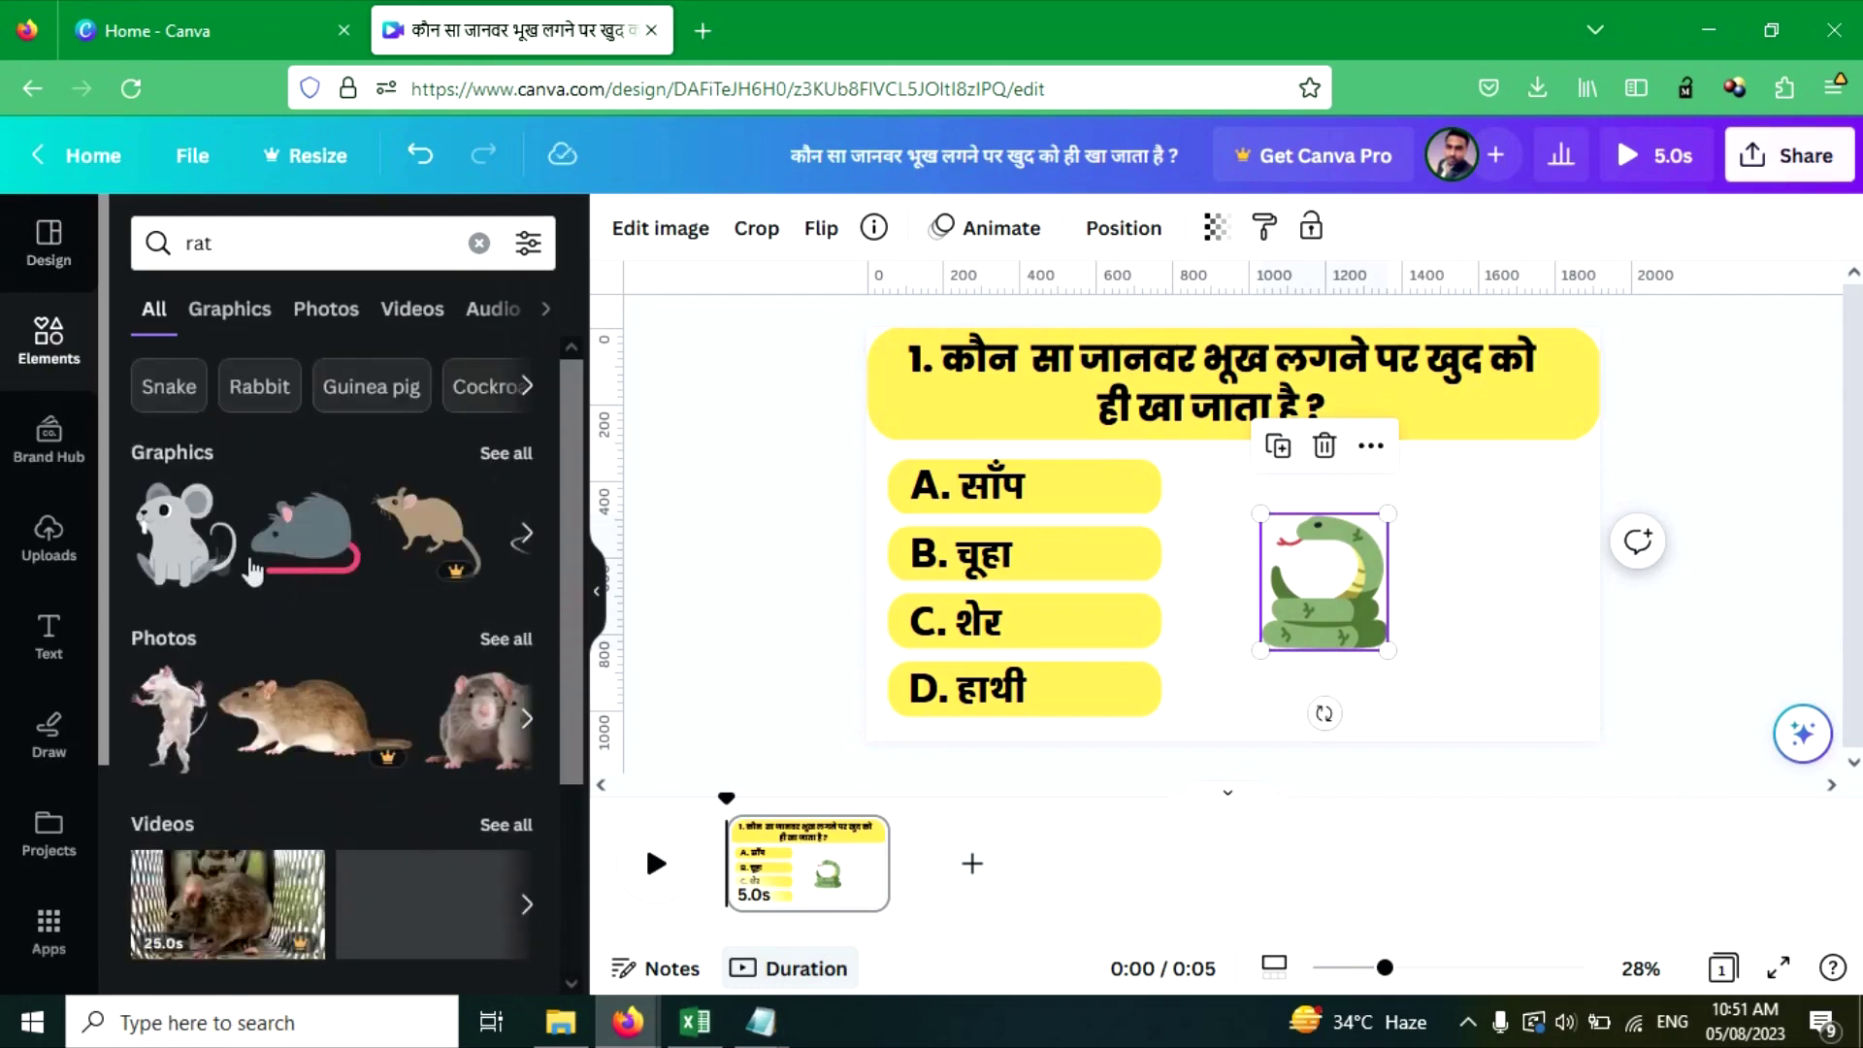
left_click_drag(185, 558, 1233, 612)
left_click_drag(1196, 547, 1468, 586)
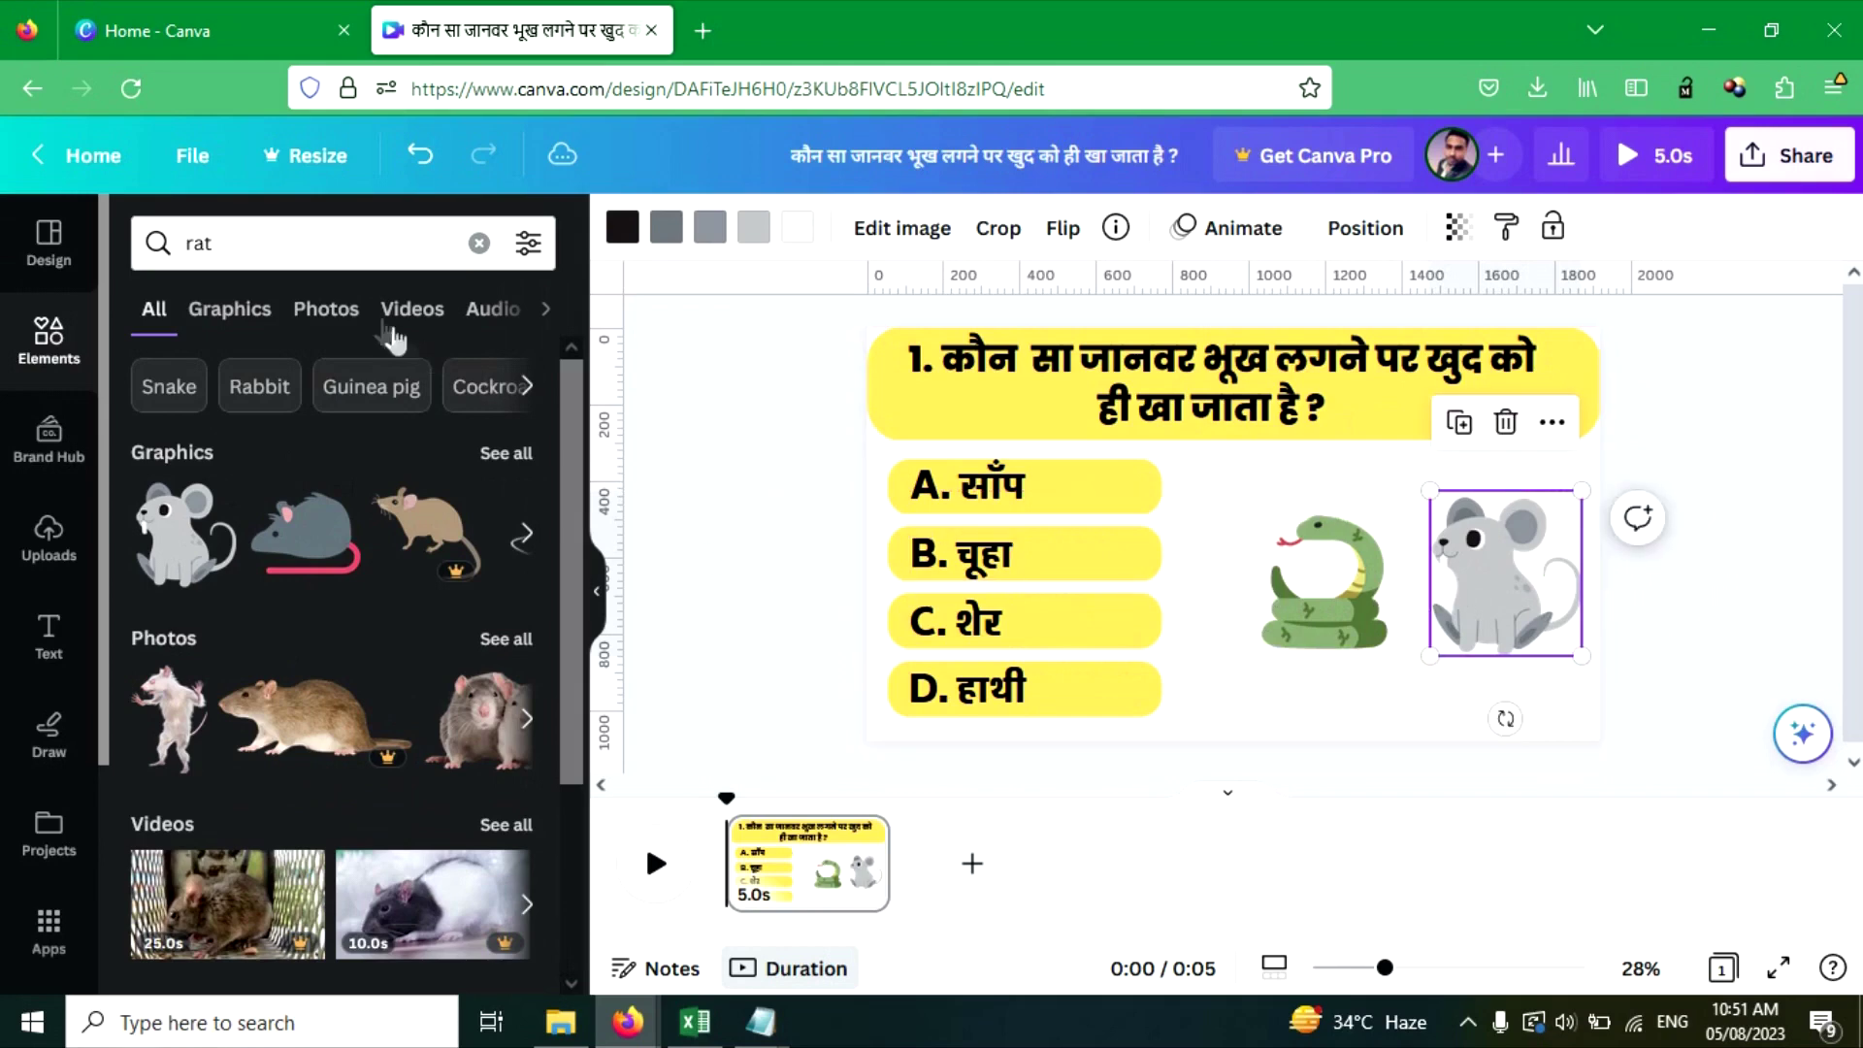
Search the elements for "tiger", add the lying tiger graphic, and arrange it with the snake and mouse.
left_click(270, 238)
key("ctrl+a")
key("BackSpace")
type("tiger")
key("Return")
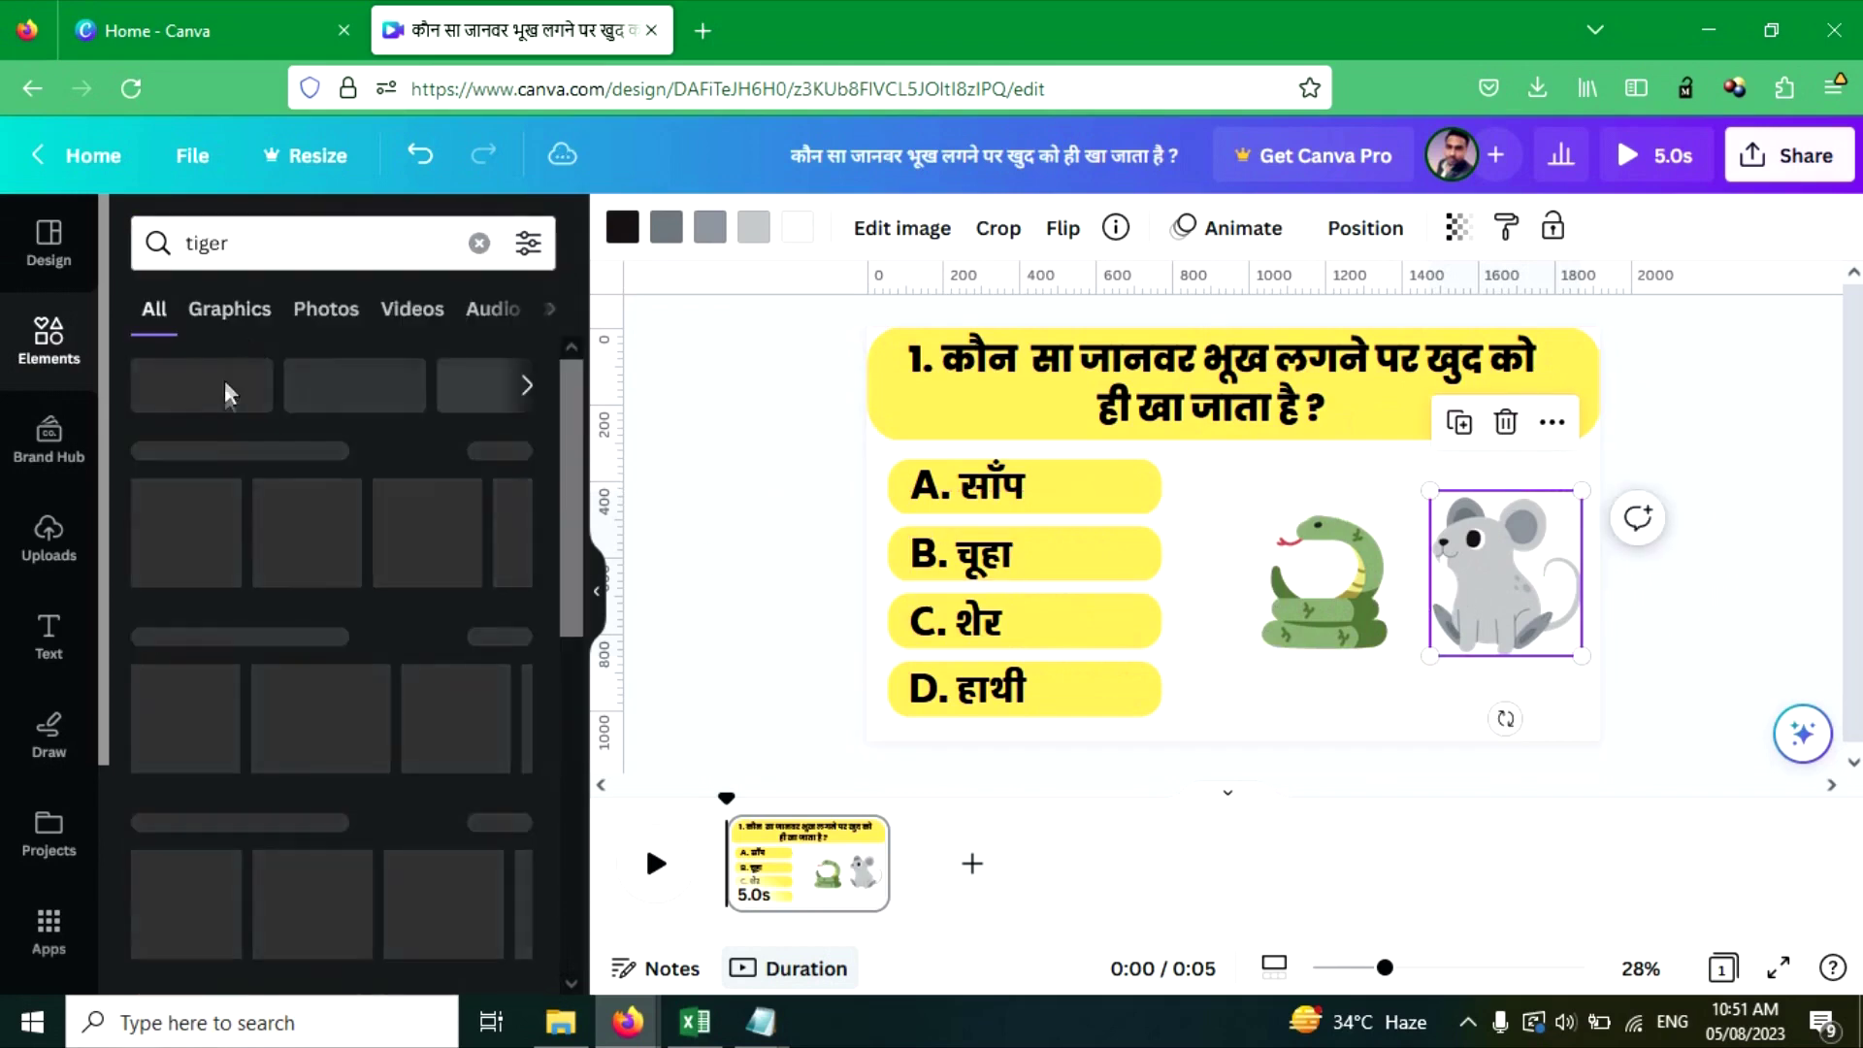
left_click_drag(186, 532, 1519, 670)
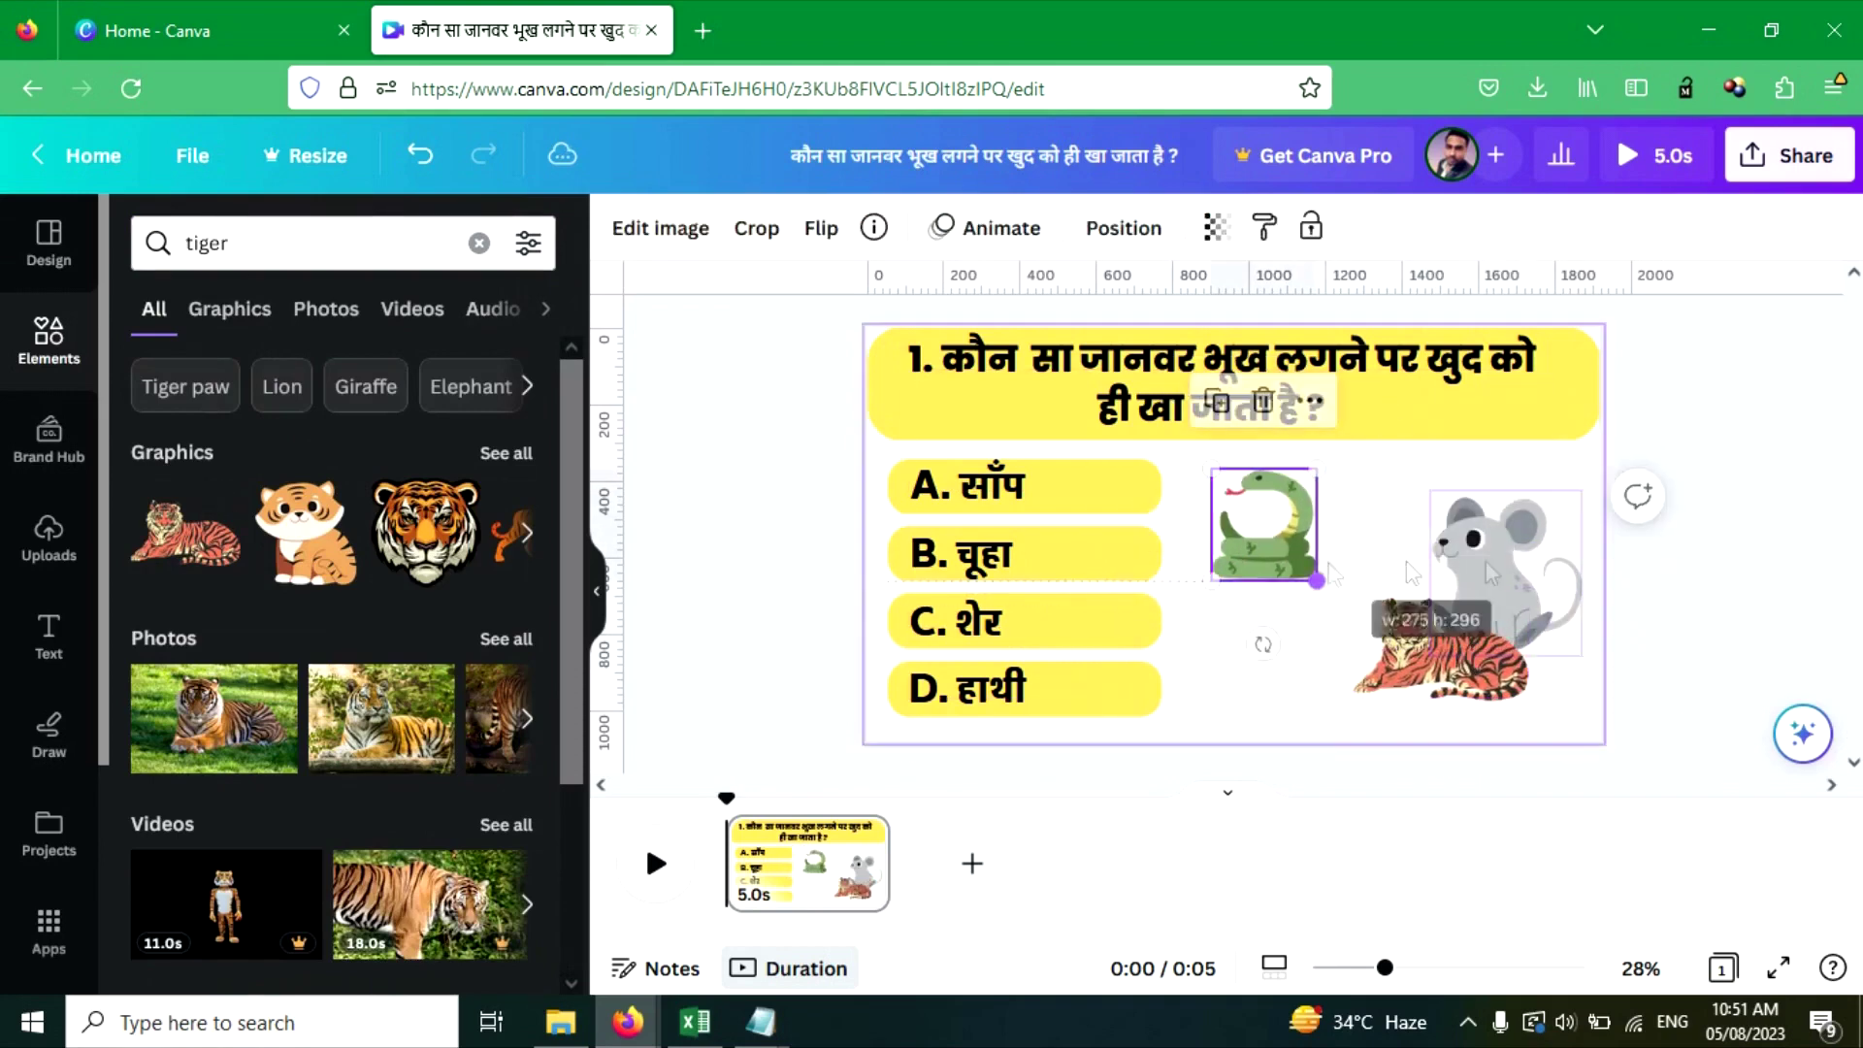
left_click_drag(1514, 641, 1499, 536)
left_click_drag(1441, 648, 1405, 582)
Search the elements for "elephant" and add the blue cartoon elephant graphic to the animal group beside the tiger.
left_click(476, 242)
type("Ele")
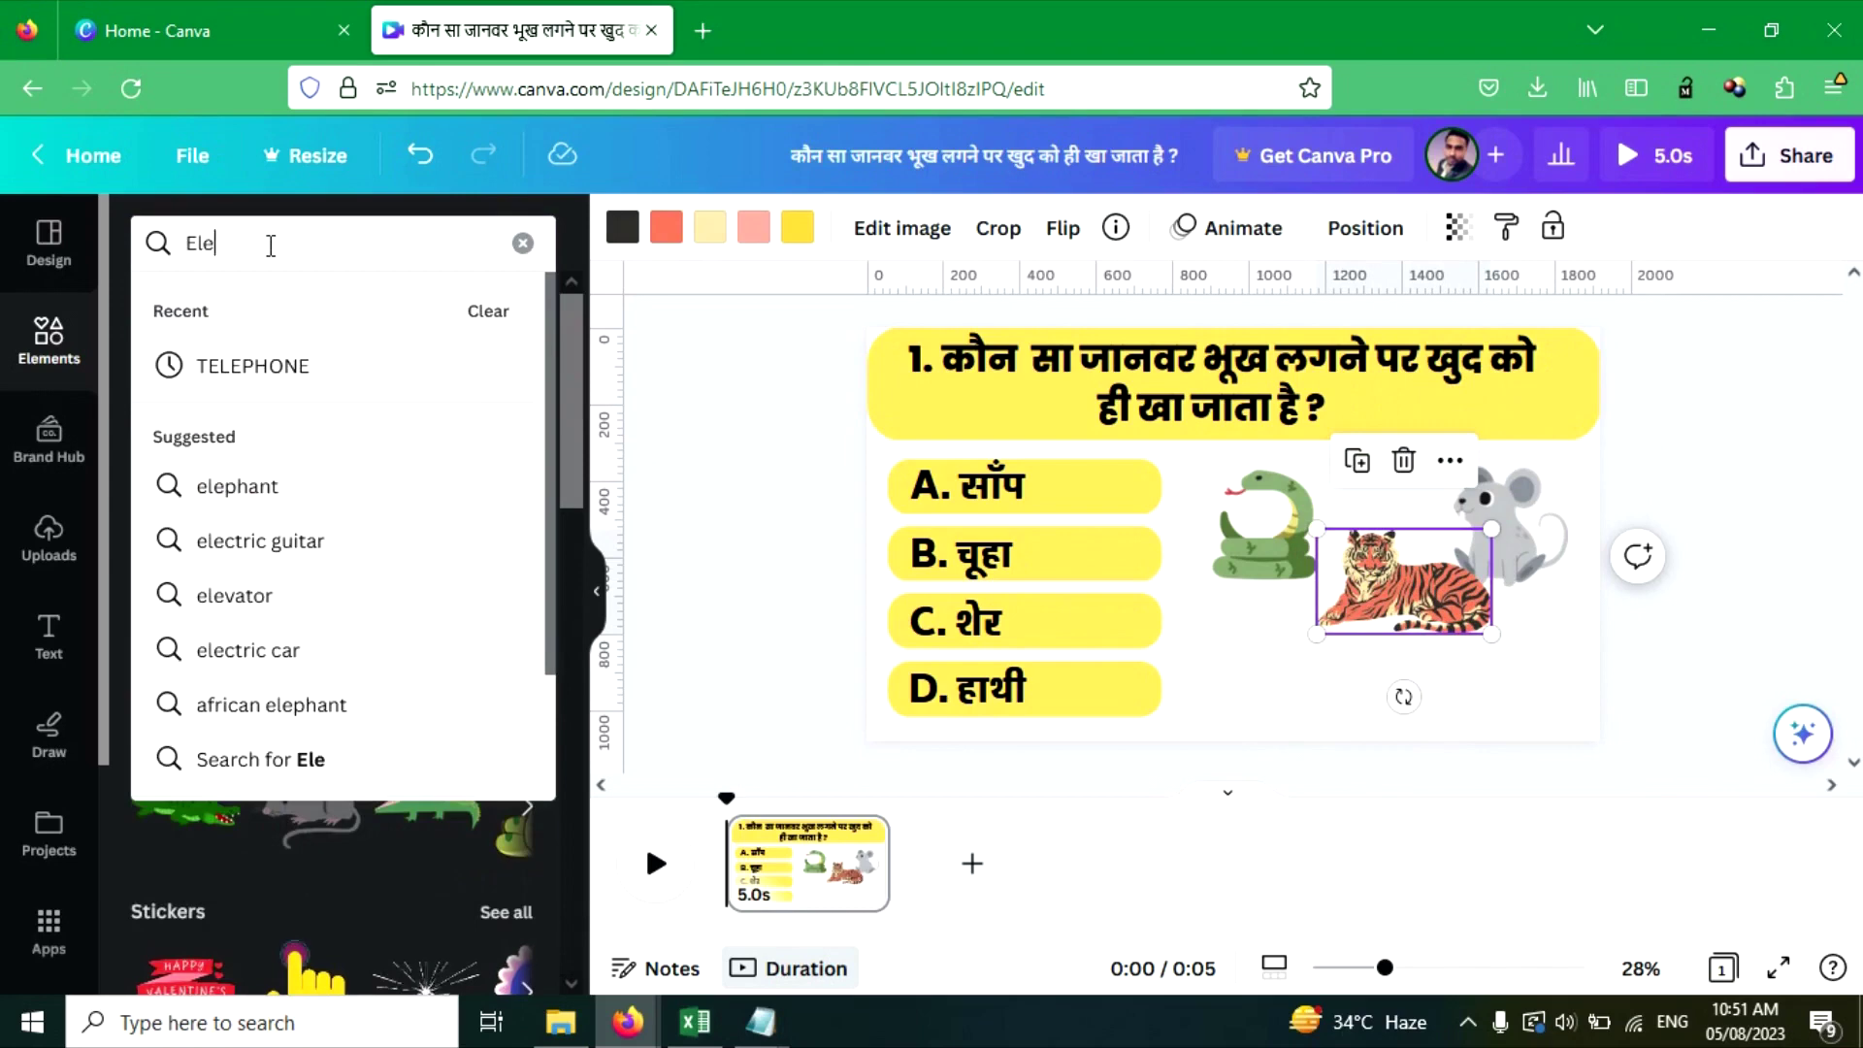
left_click(252, 369)
left_click(192, 563)
left_click_drag(1431, 704, 1320, 675)
left_click(1694, 543)
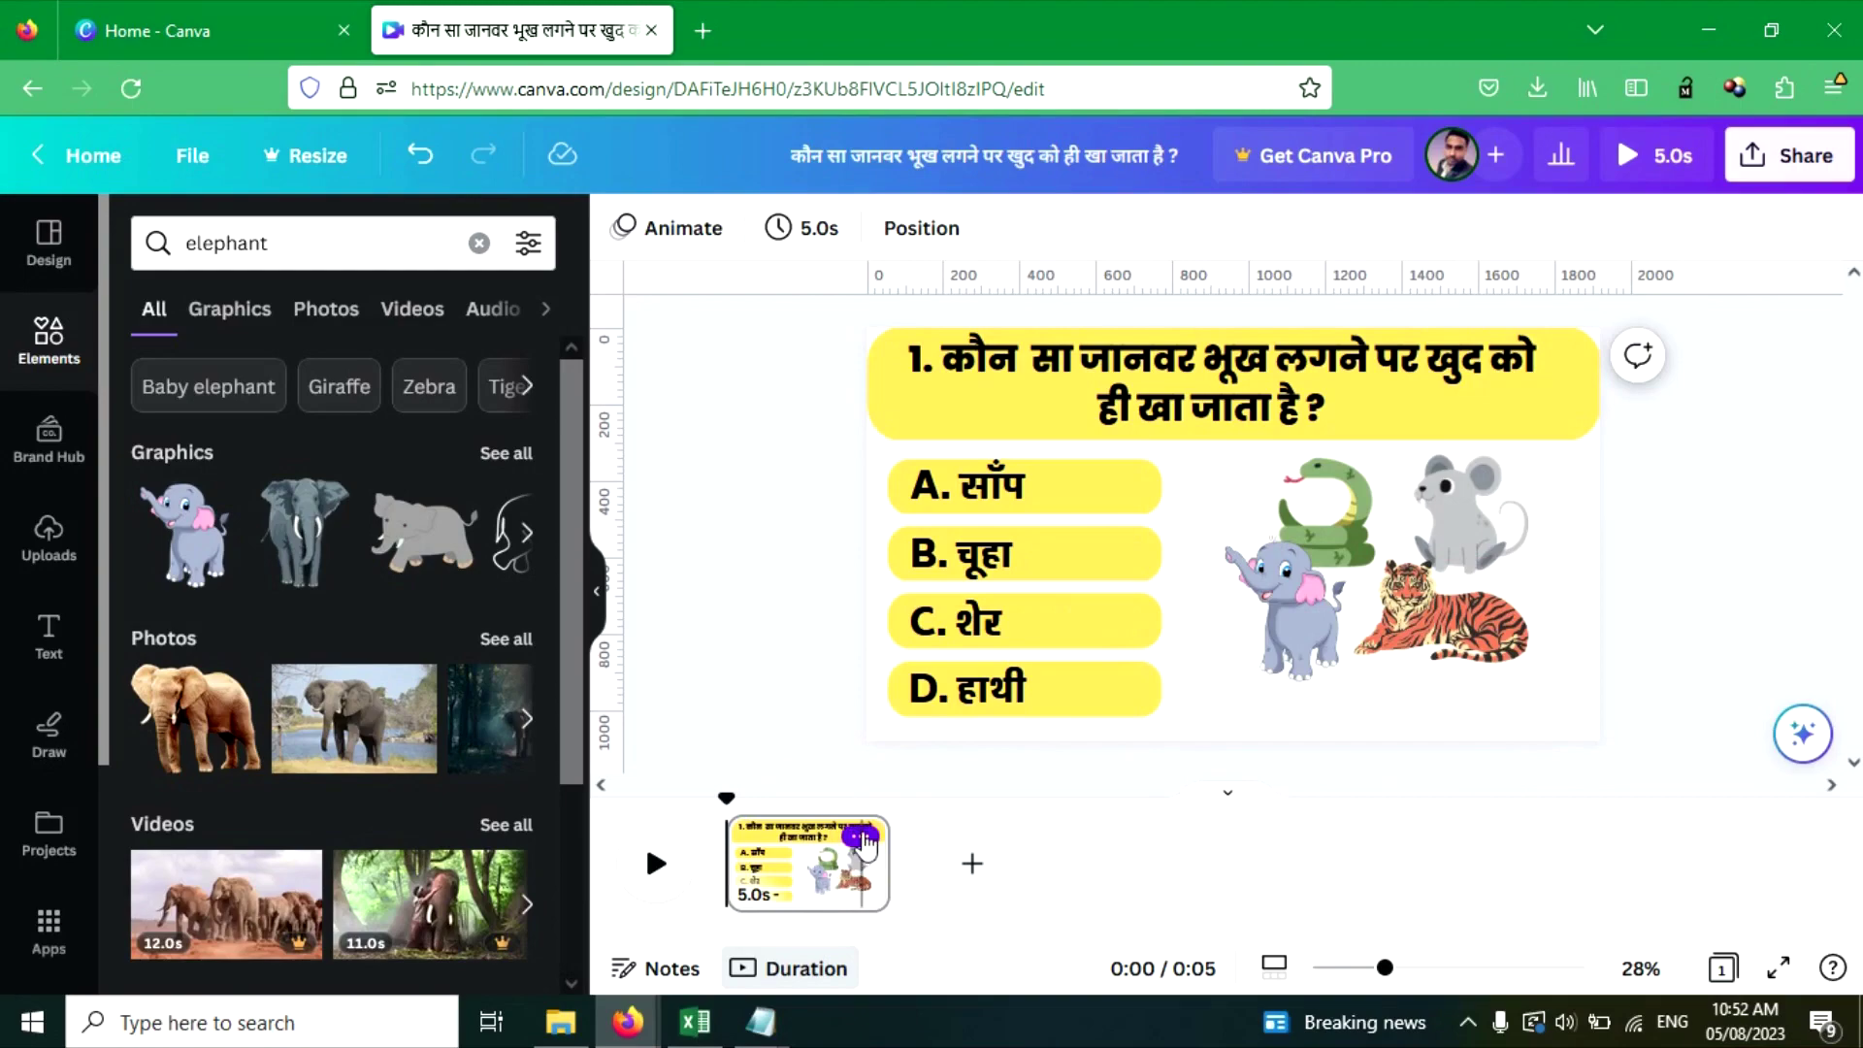
Duplicate the finished question page and go to the copy.
left_click(860, 837)
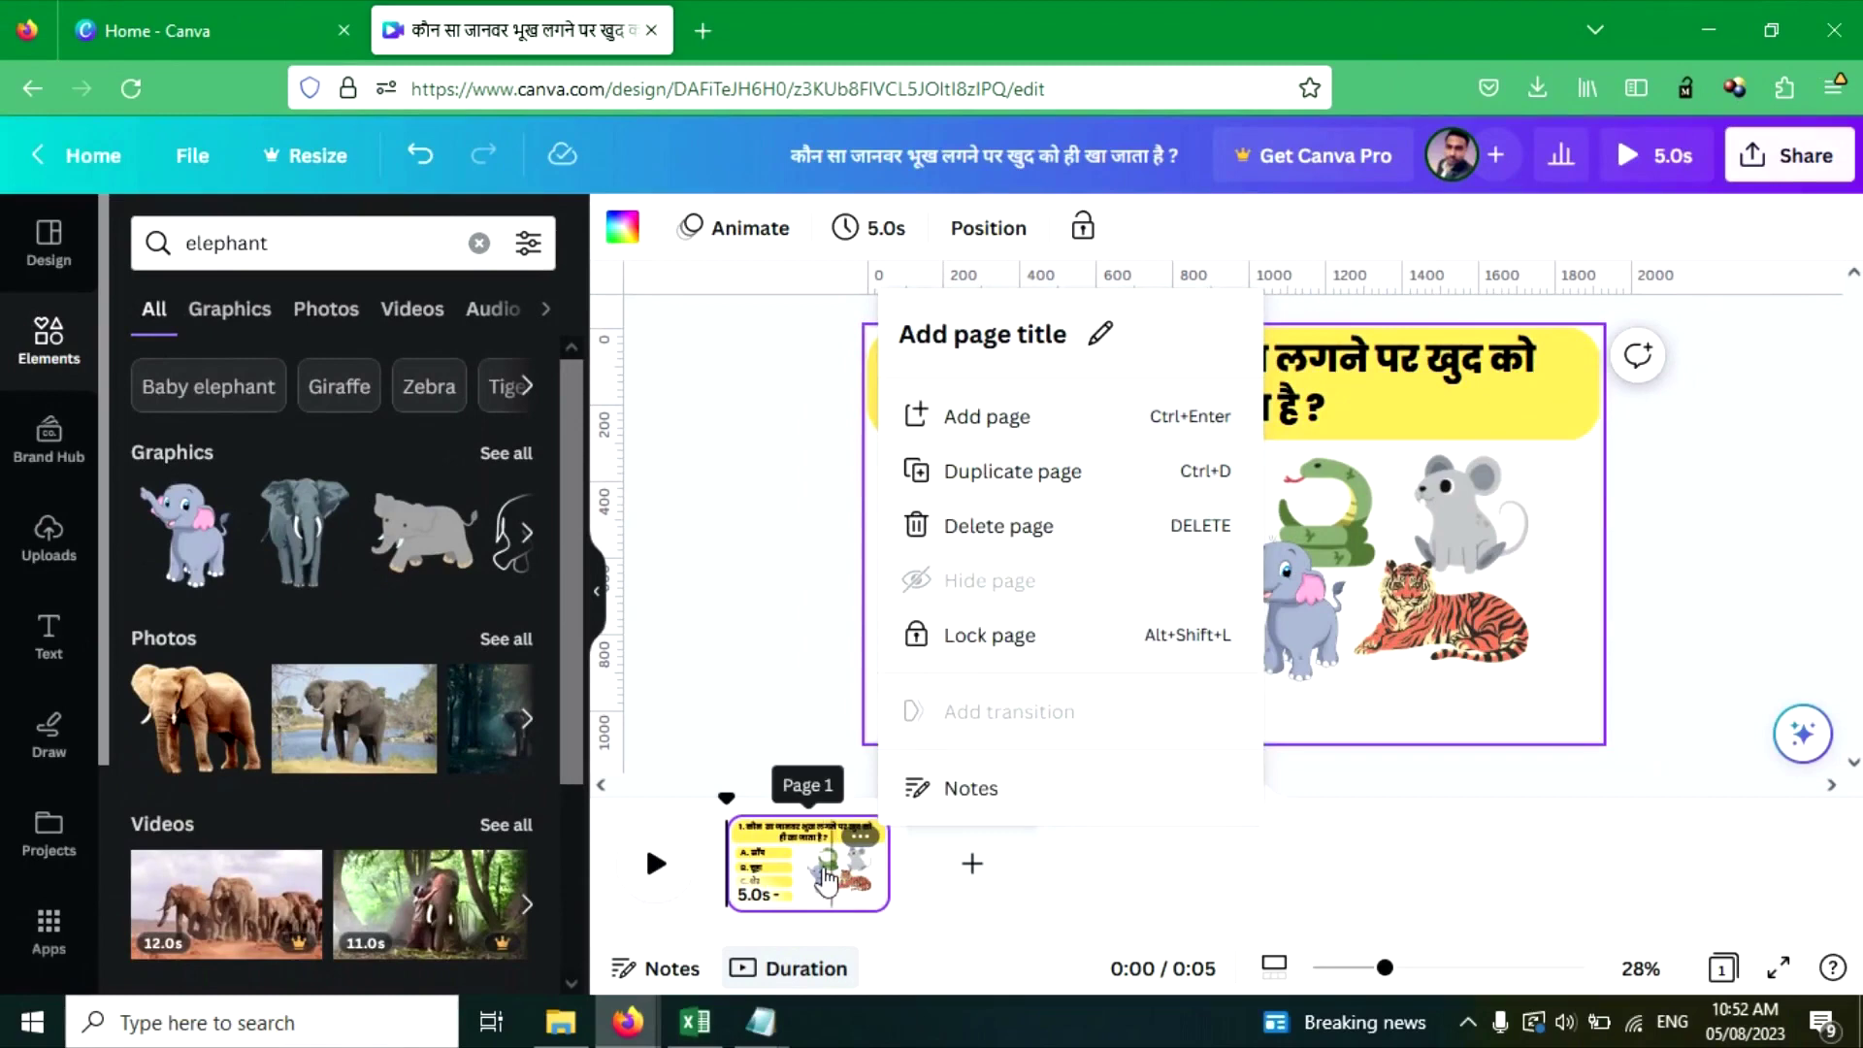
left_click(785, 940)
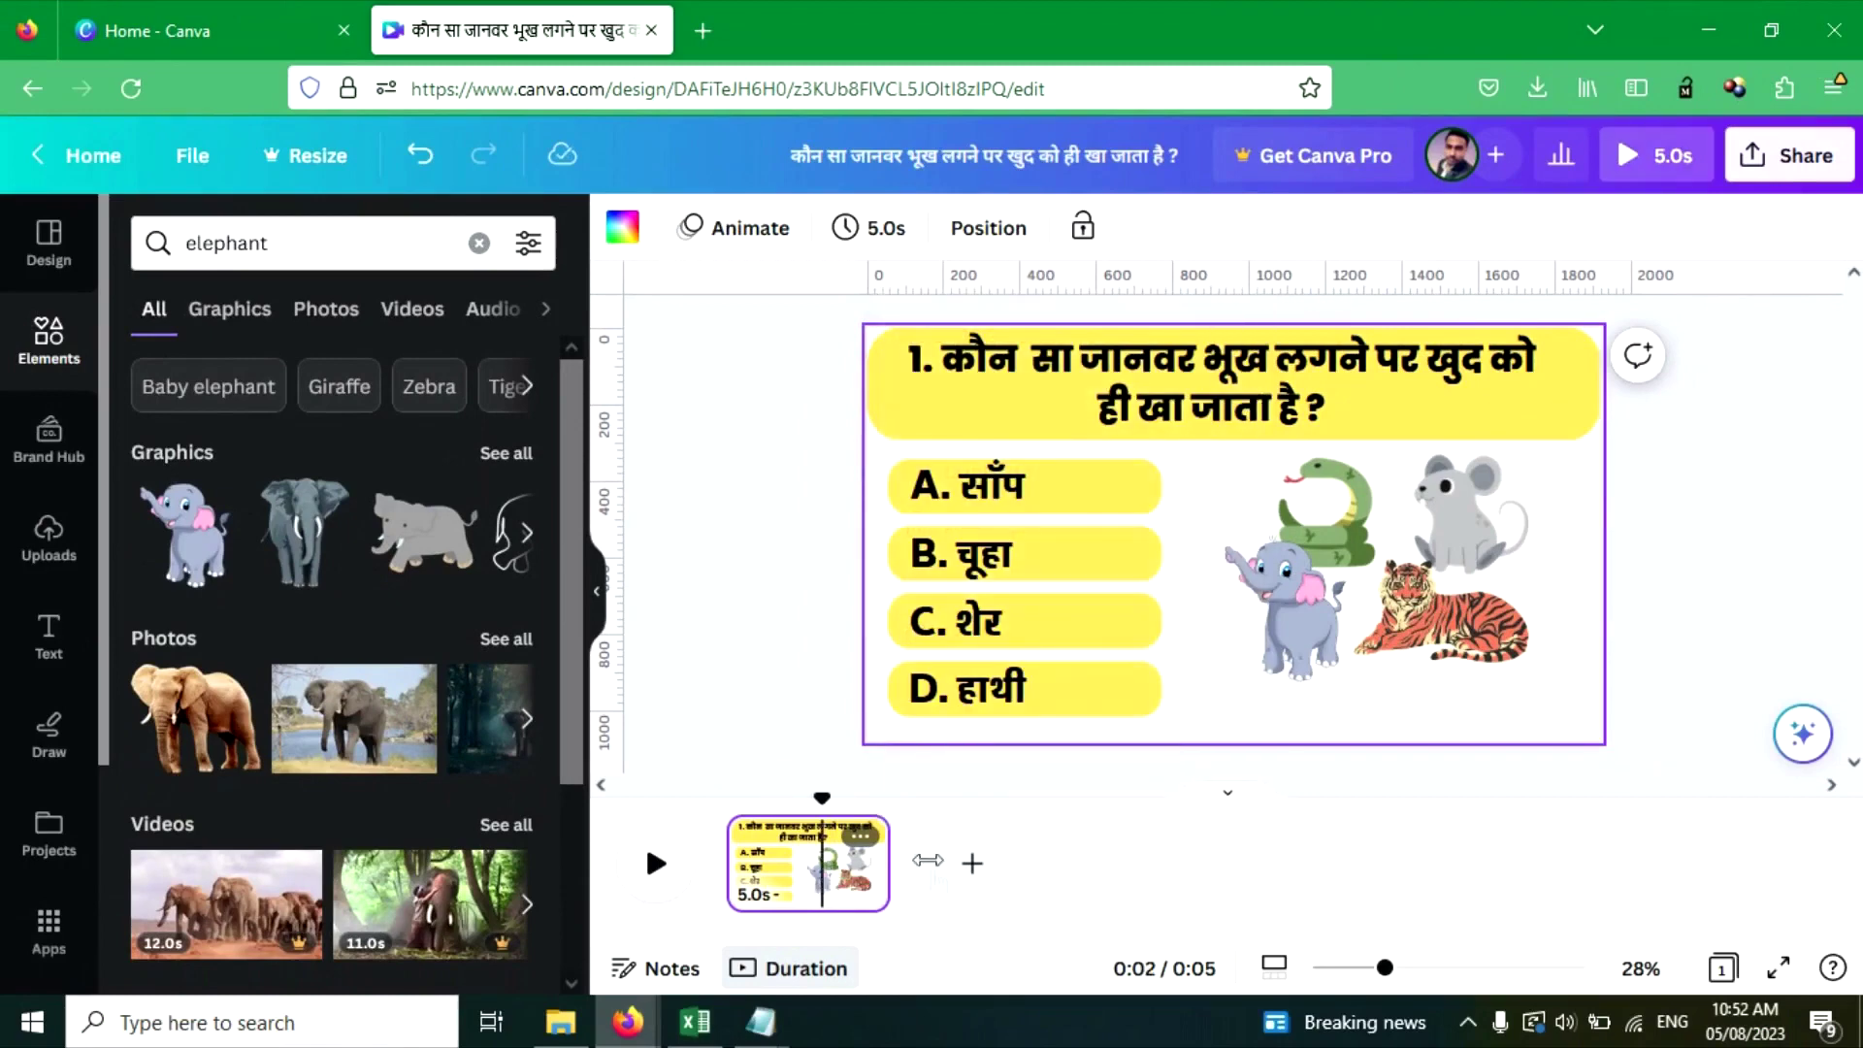
key("ctrl+d")
left_click(983, 850)
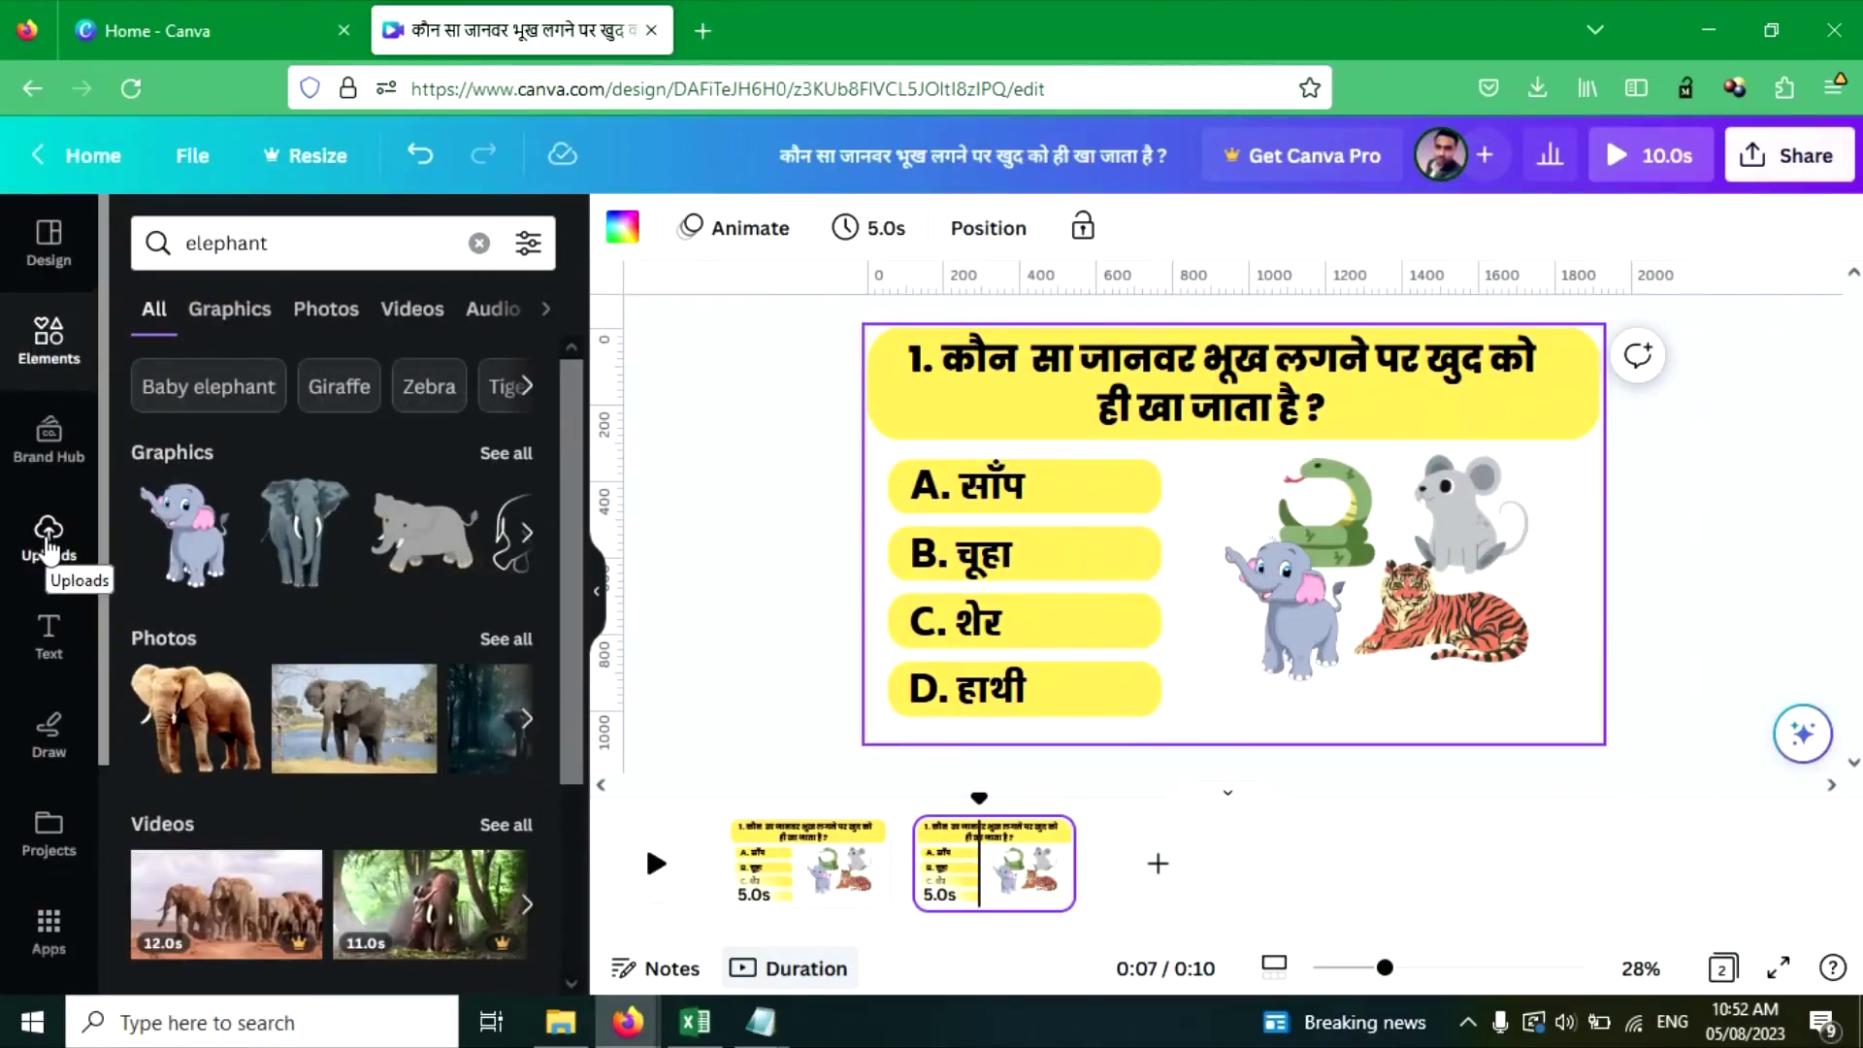
Insert the uploaded 10-second yellow-circle countdown video on the second page and shrink it over the tiger.
left_click(46, 549)
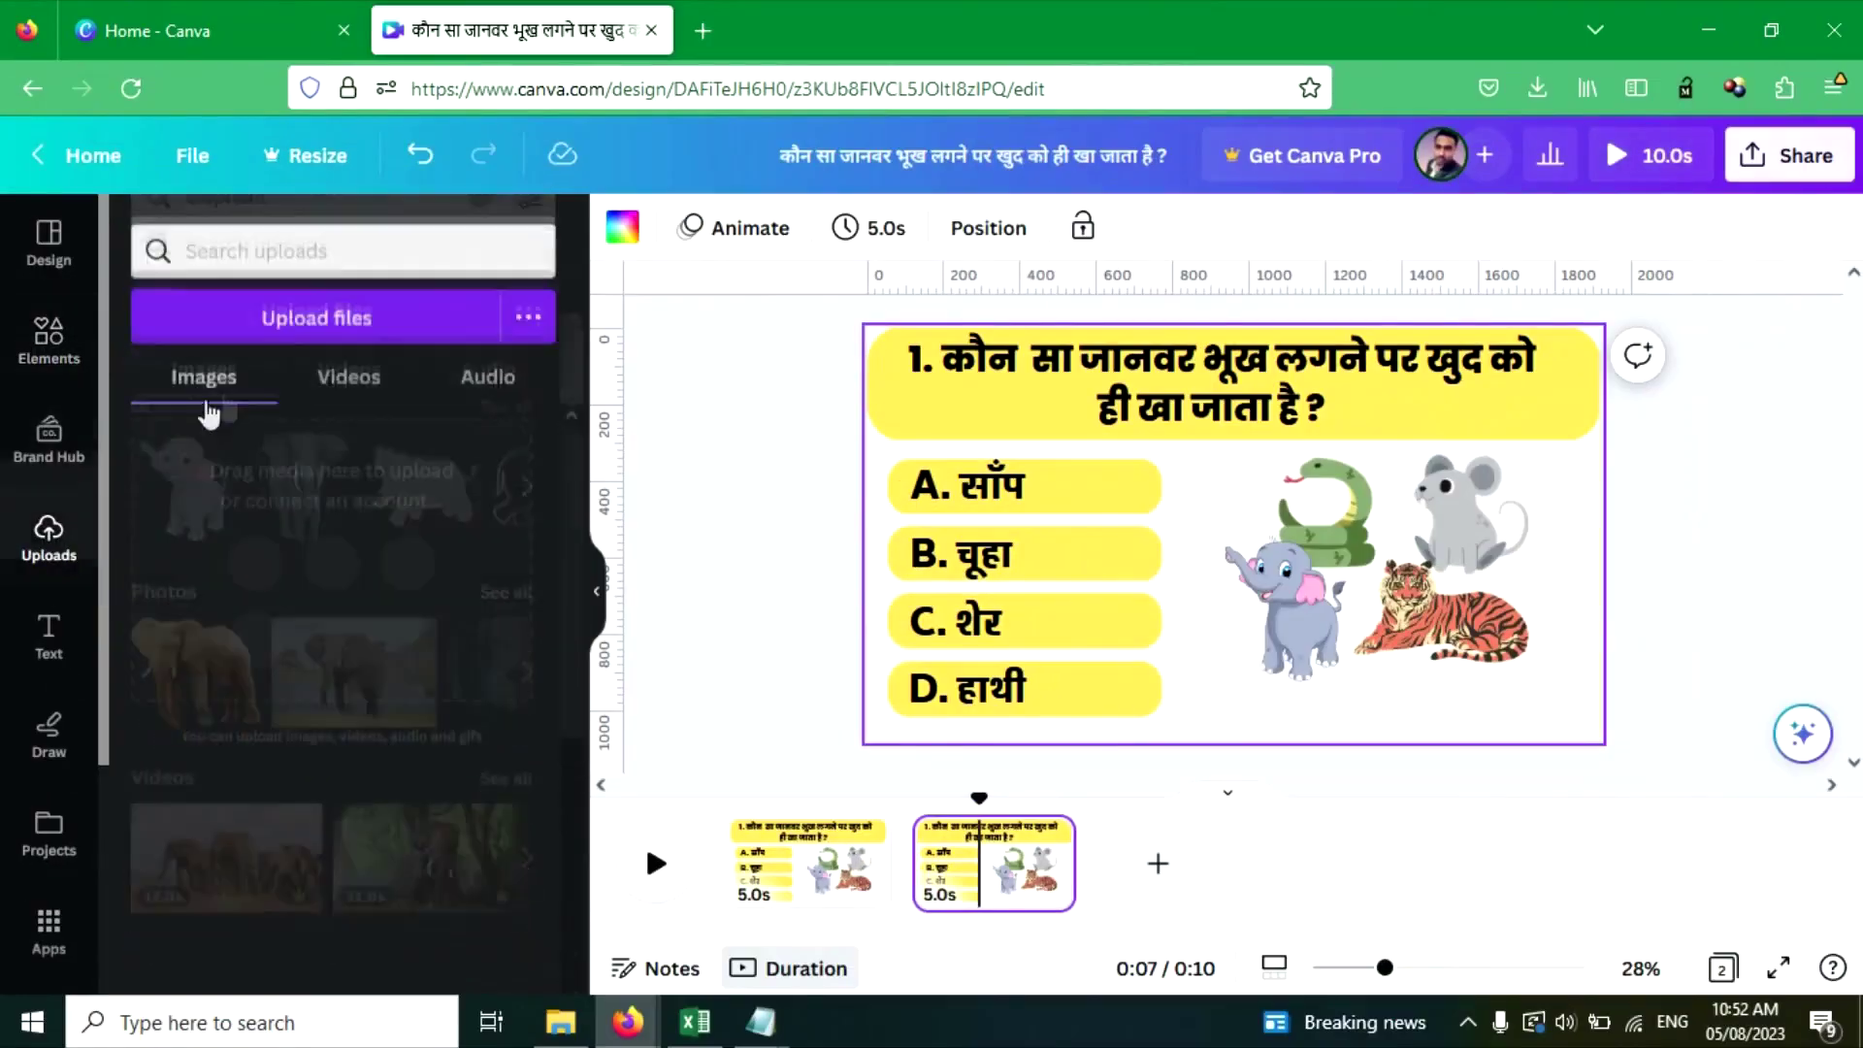
left_click(336, 373)
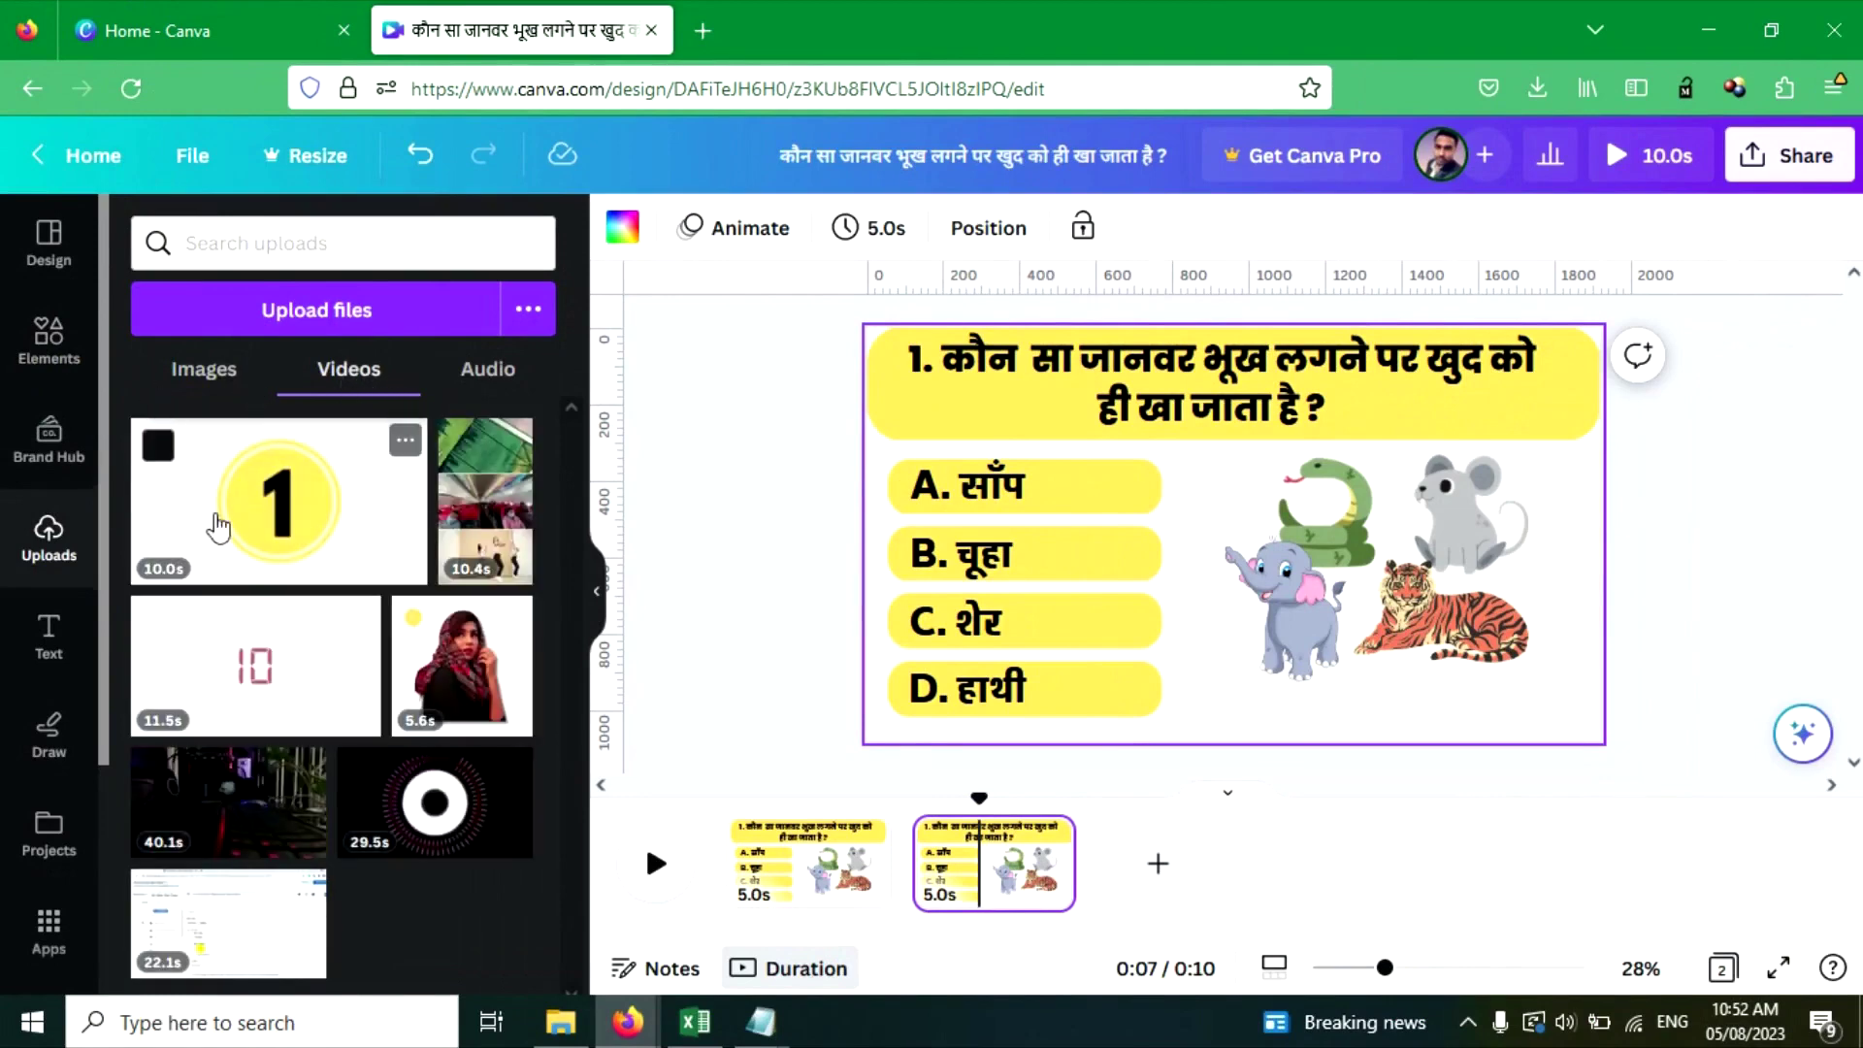
left_click(365, 512)
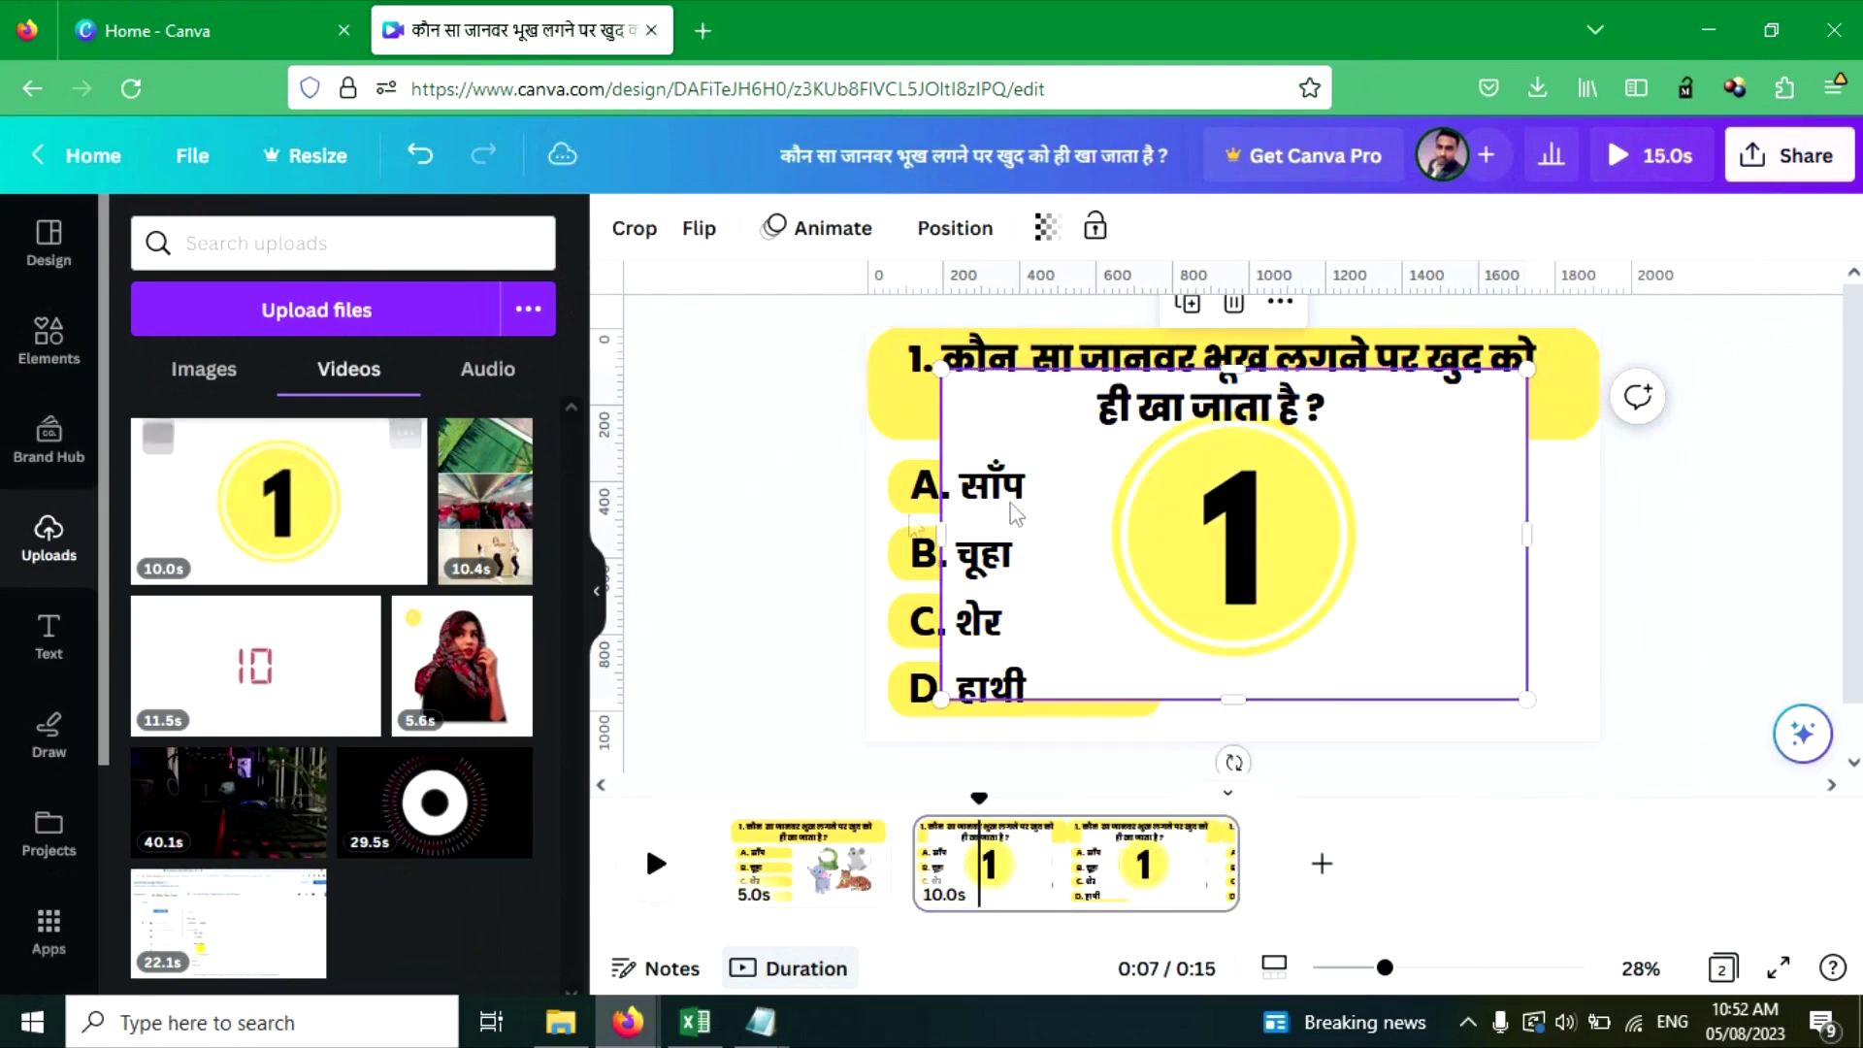
left_click_drag(946, 371, 1334, 589)
left_click(1742, 605)
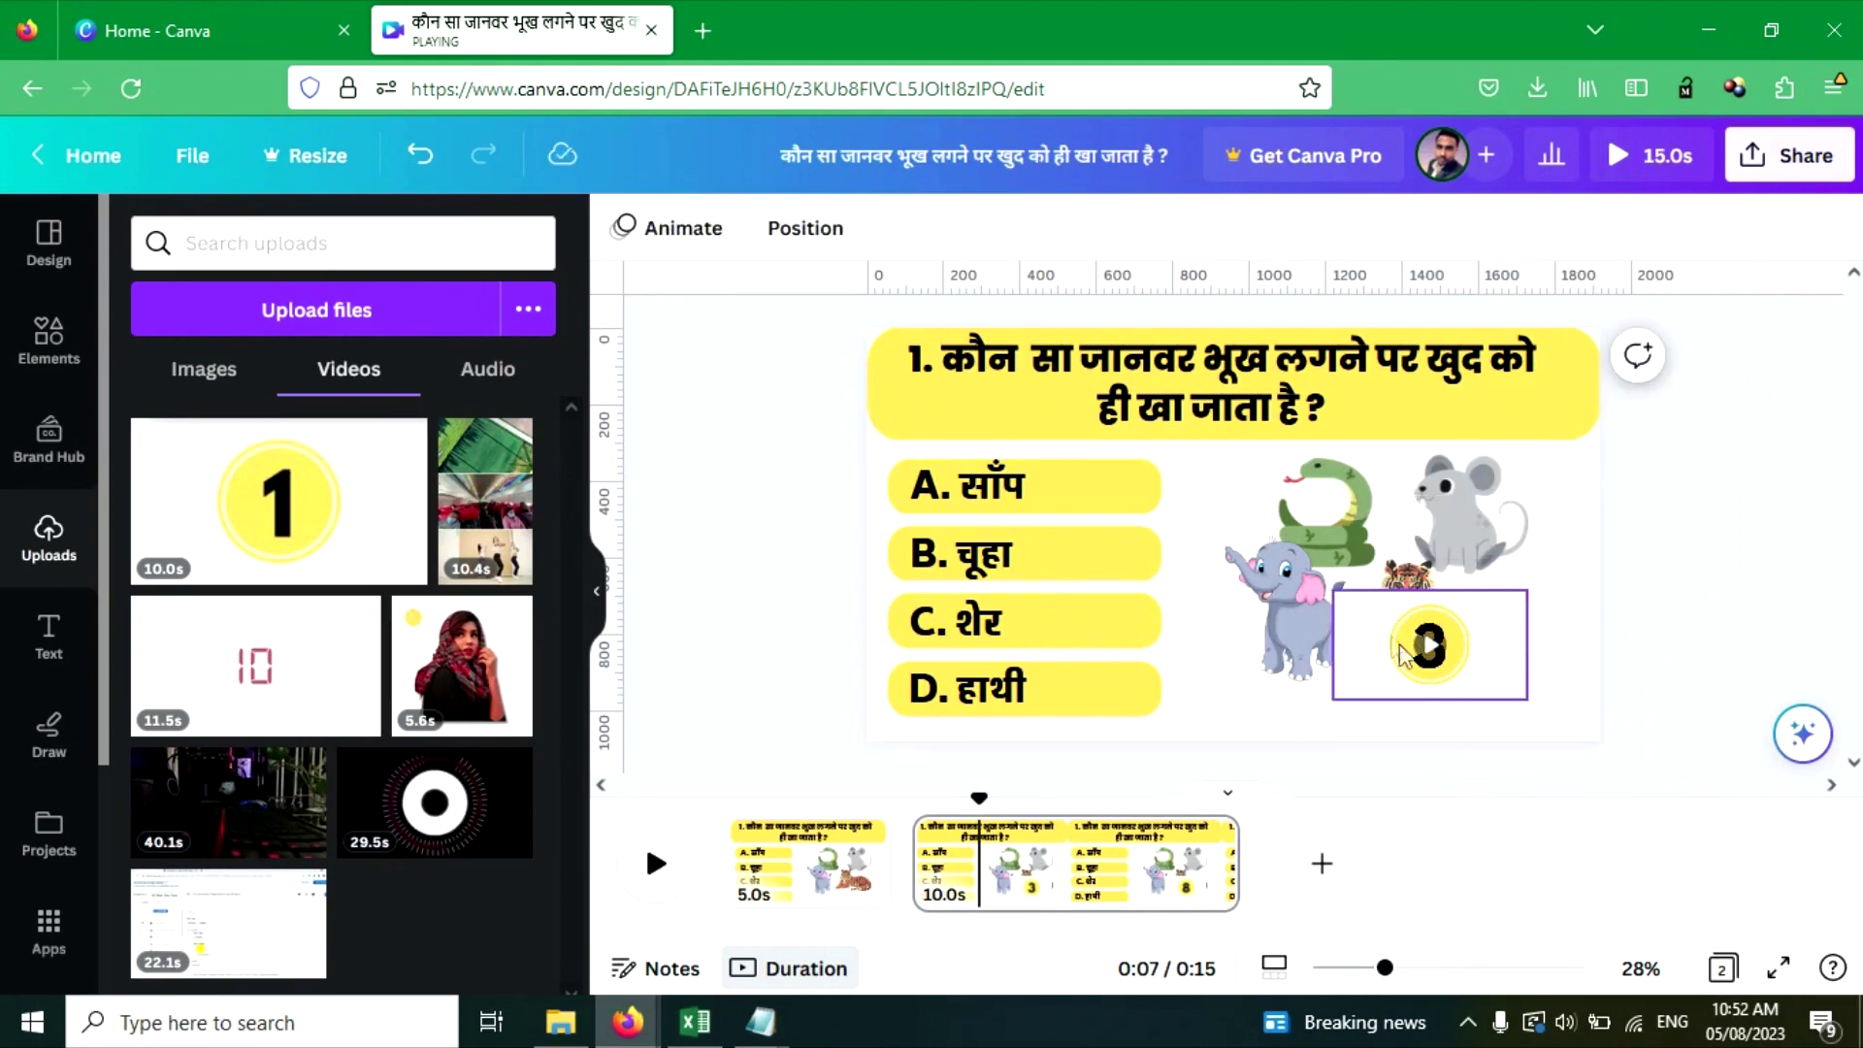
Move the countdown video to the page's lower right corner and crop it closely around the yellow circle.
left_click_drag(1404, 655, 1466, 684)
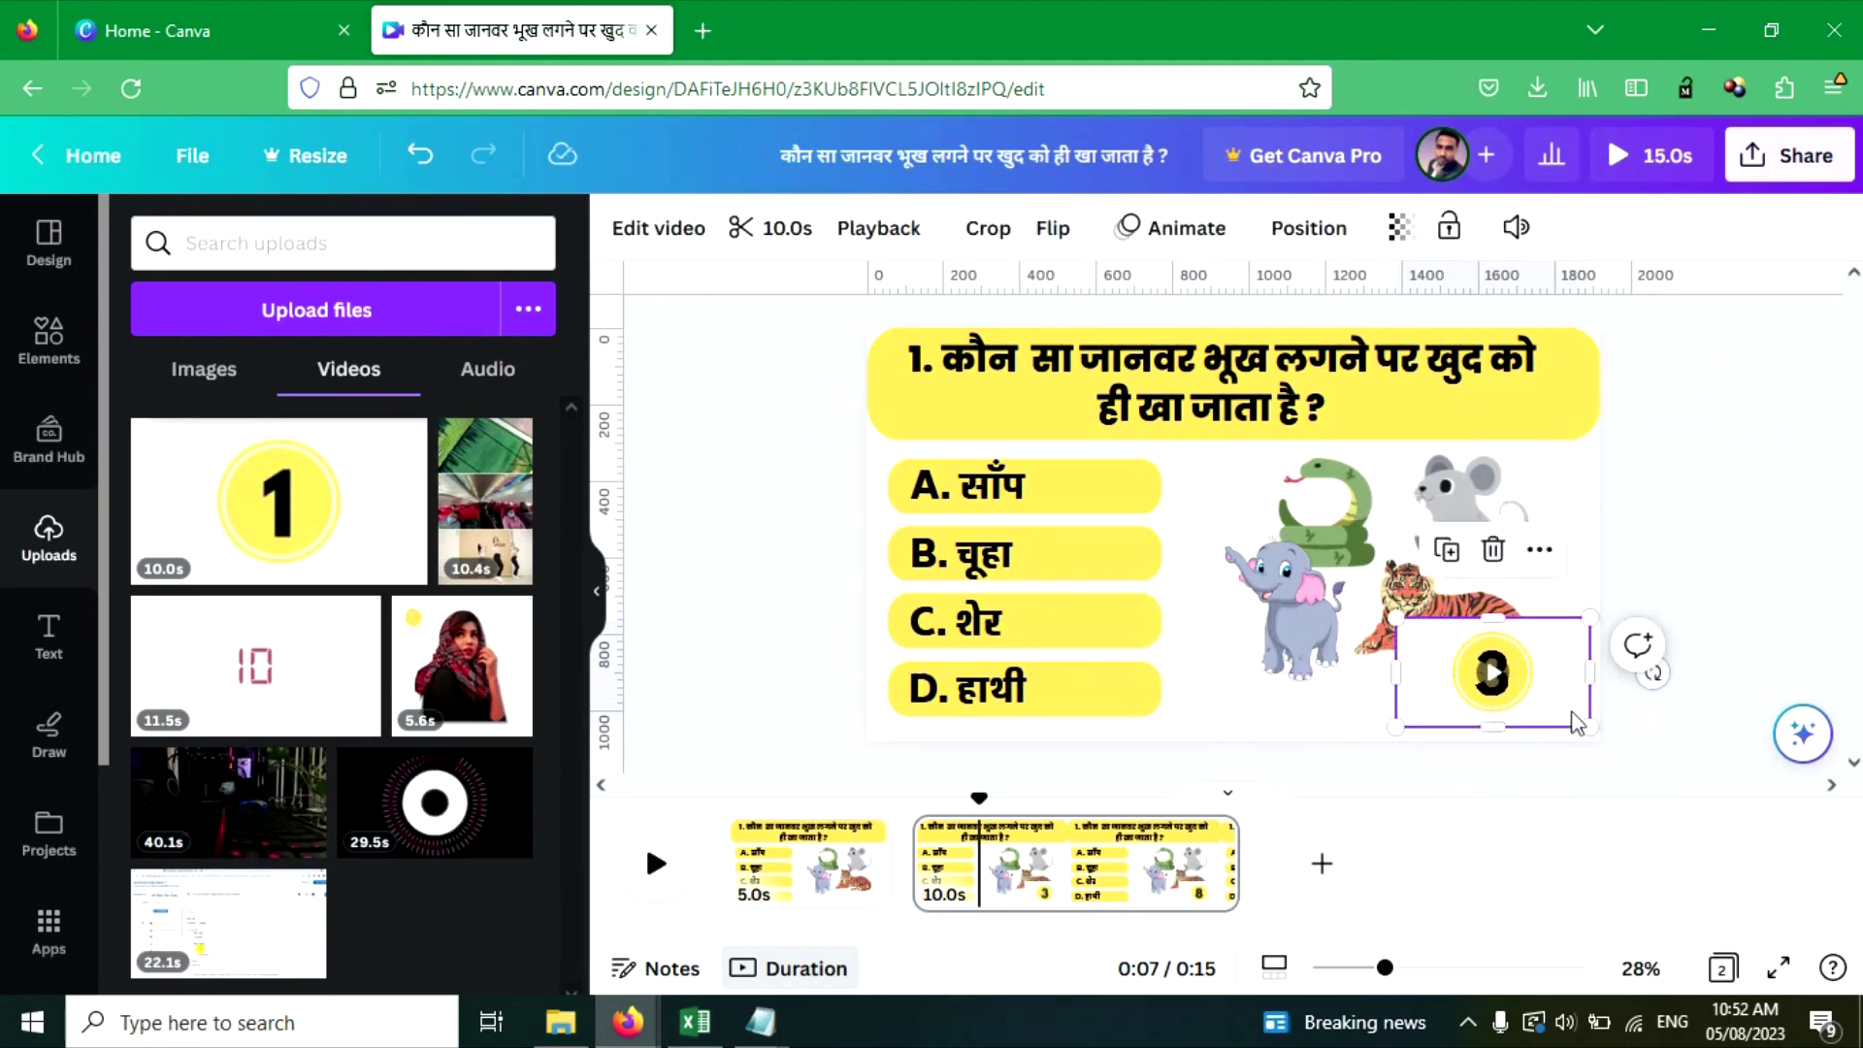
left_click_drag(1573, 715, 1549, 669)
left_click_drag(1431, 663, 1549, 673)
left_click(1650, 642)
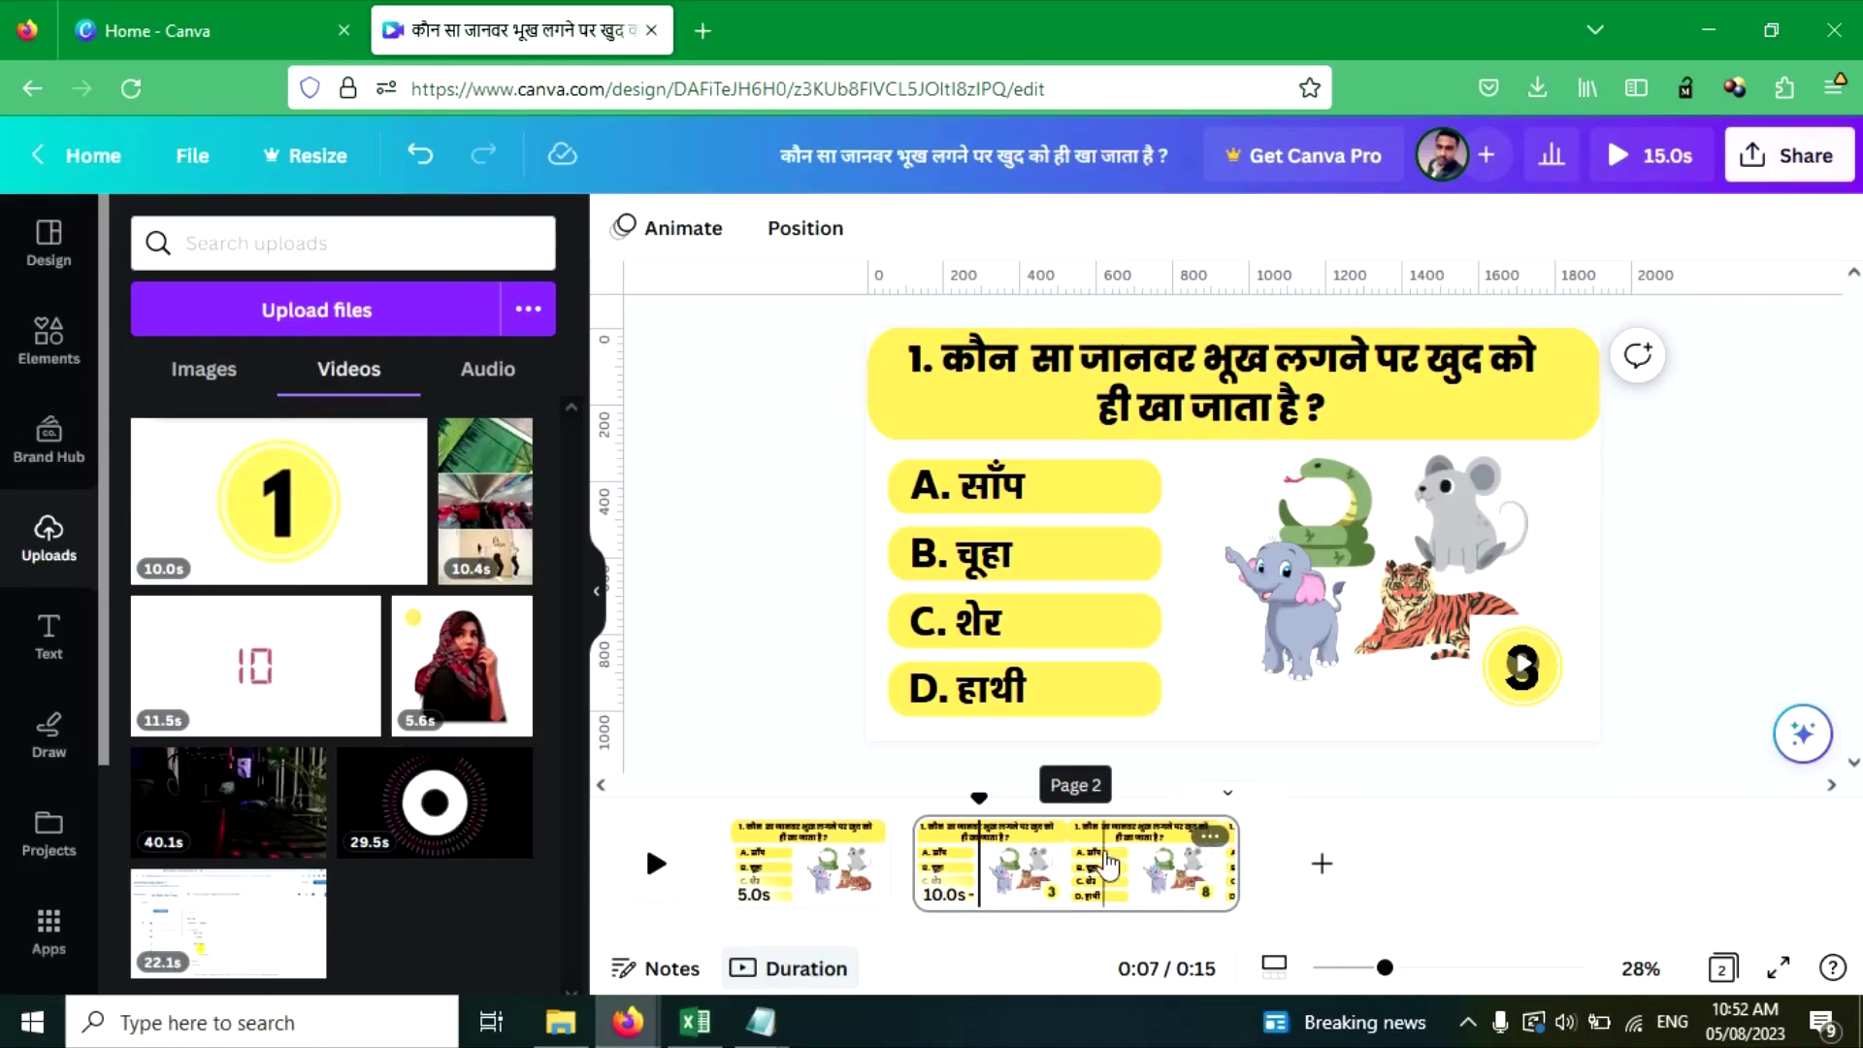
Duplicate the countdown page and delete the countdown video from the new third page.
left_click(1109, 863)
left_click(1209, 837)
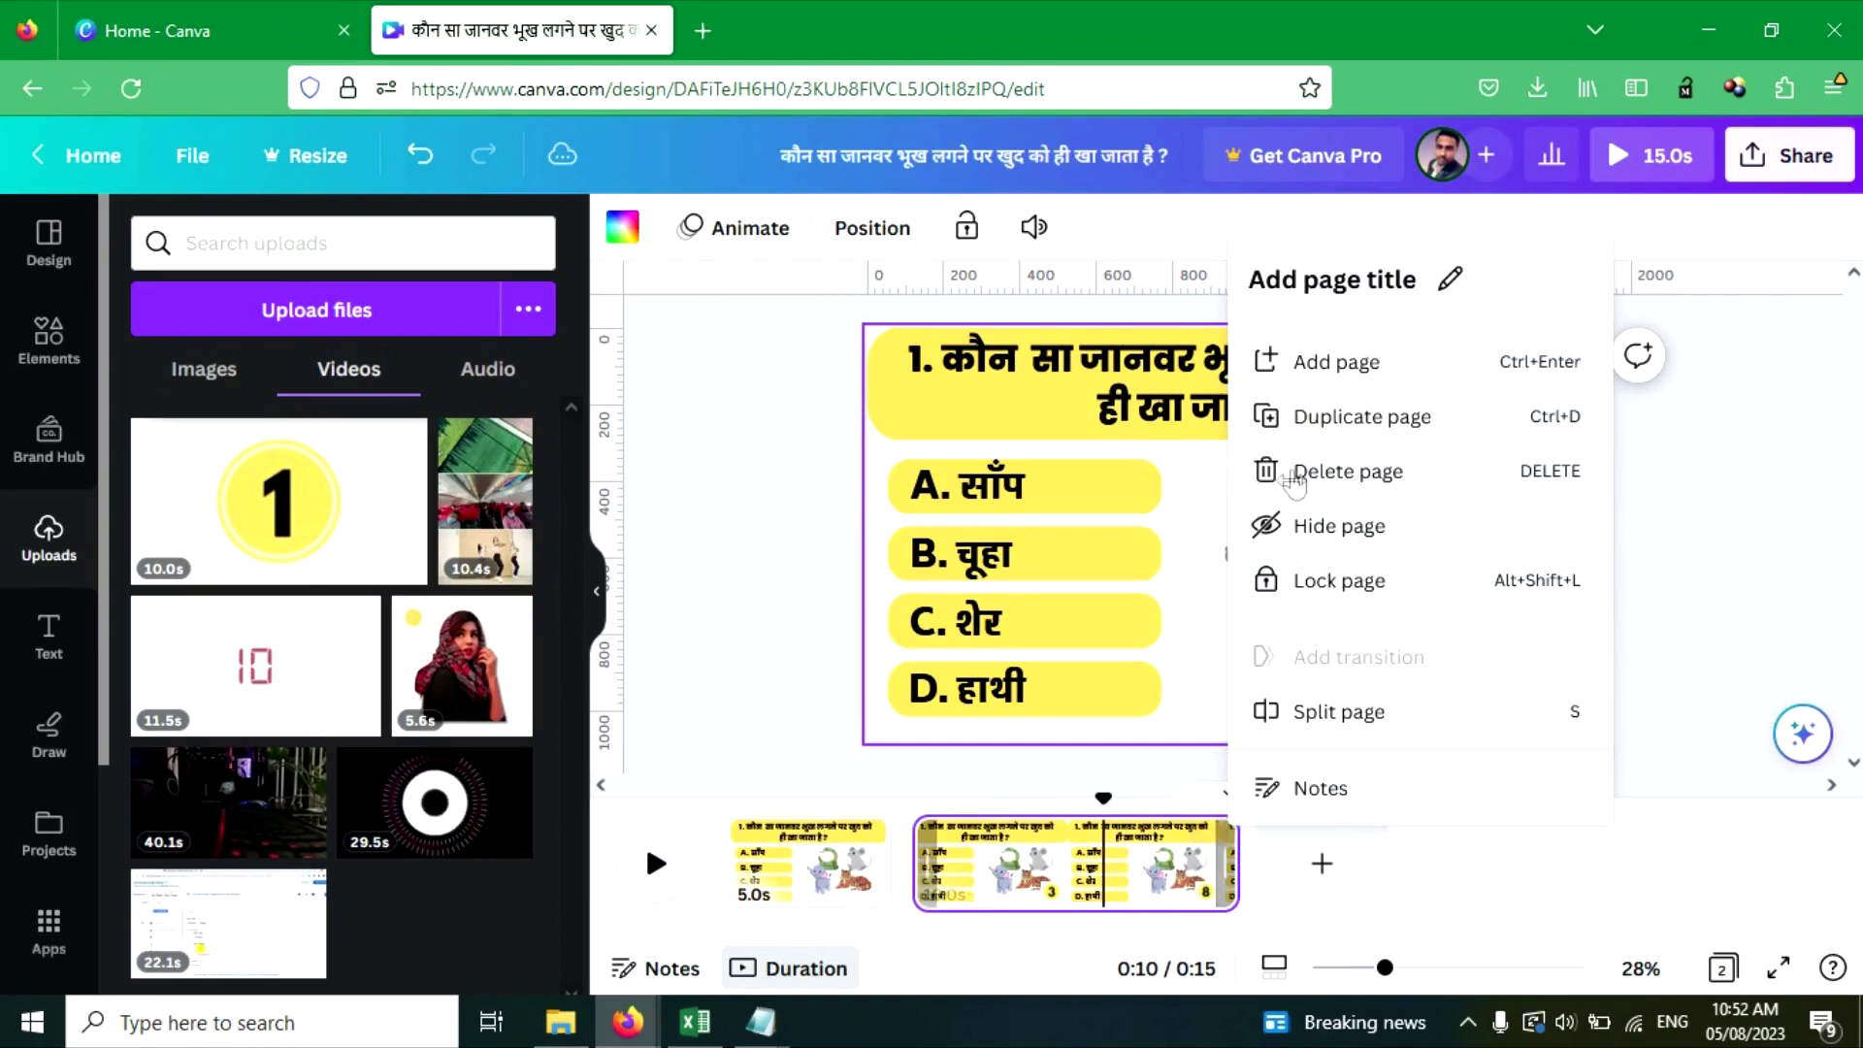
left_click(1378, 416)
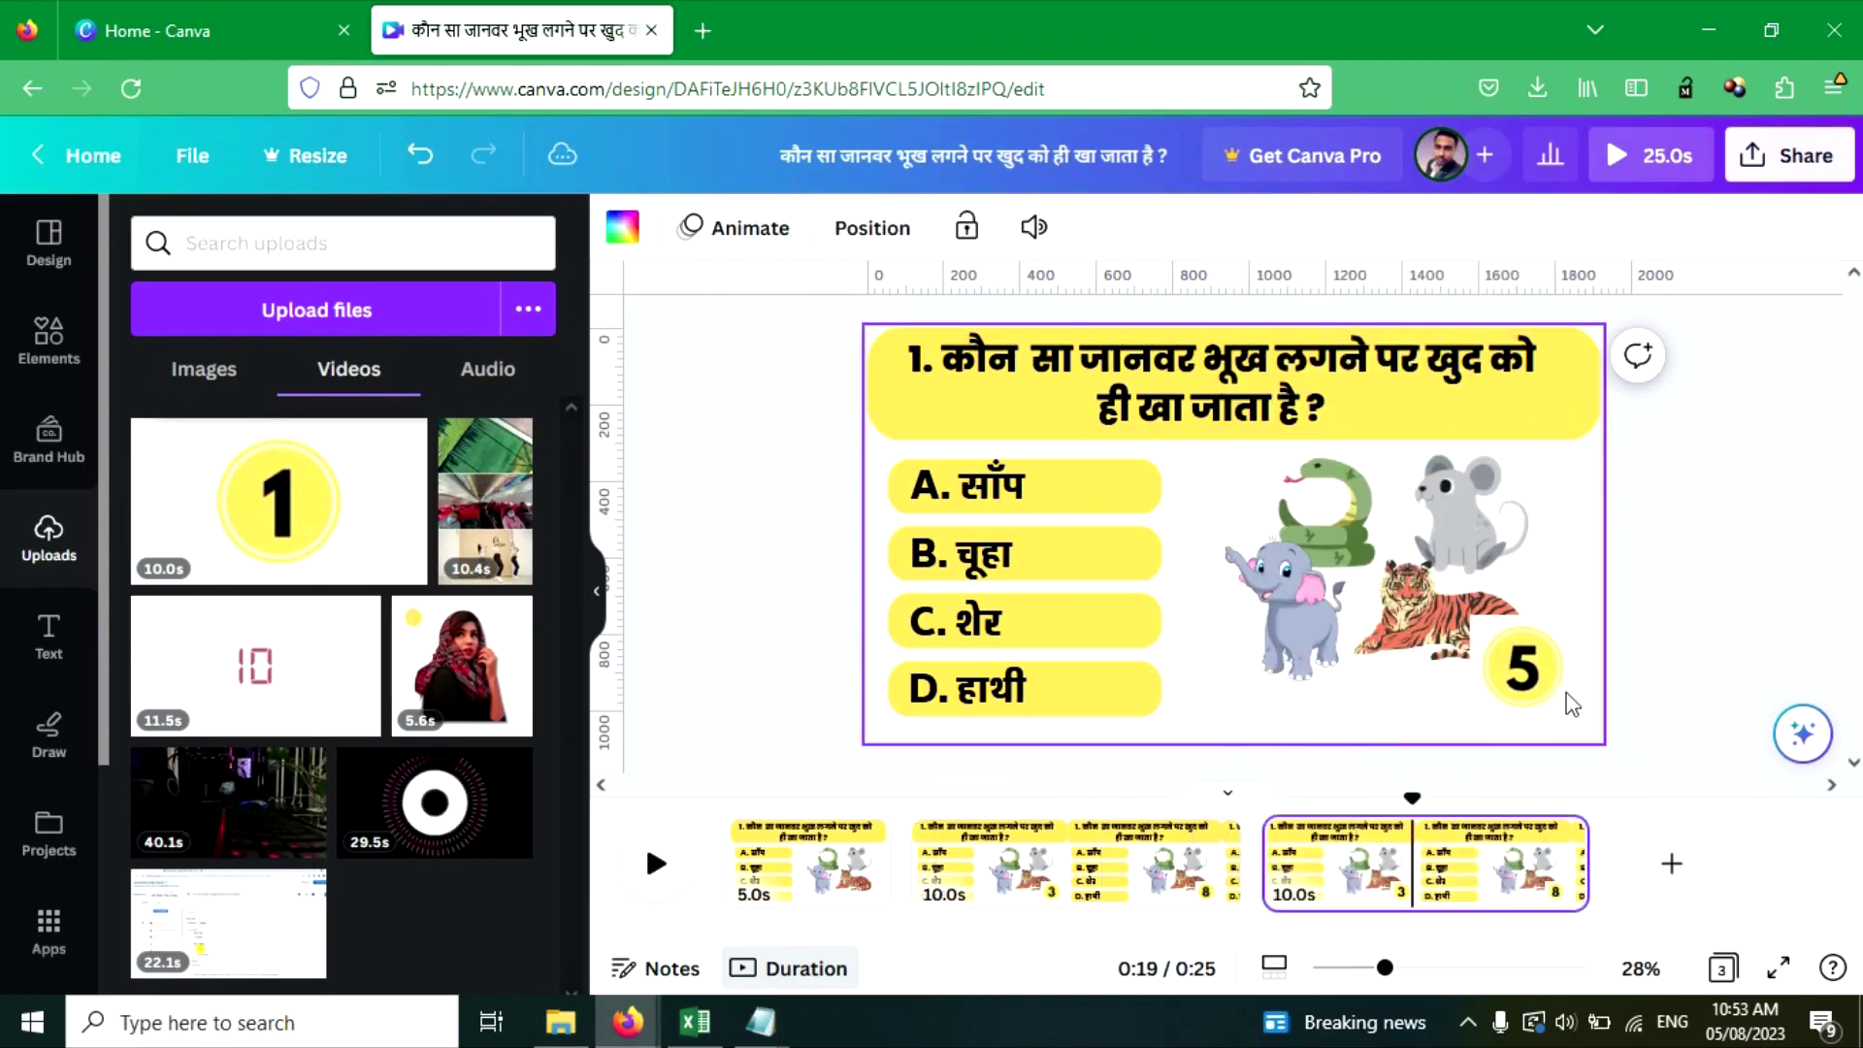
left_click(1545, 684)
key("Delete")
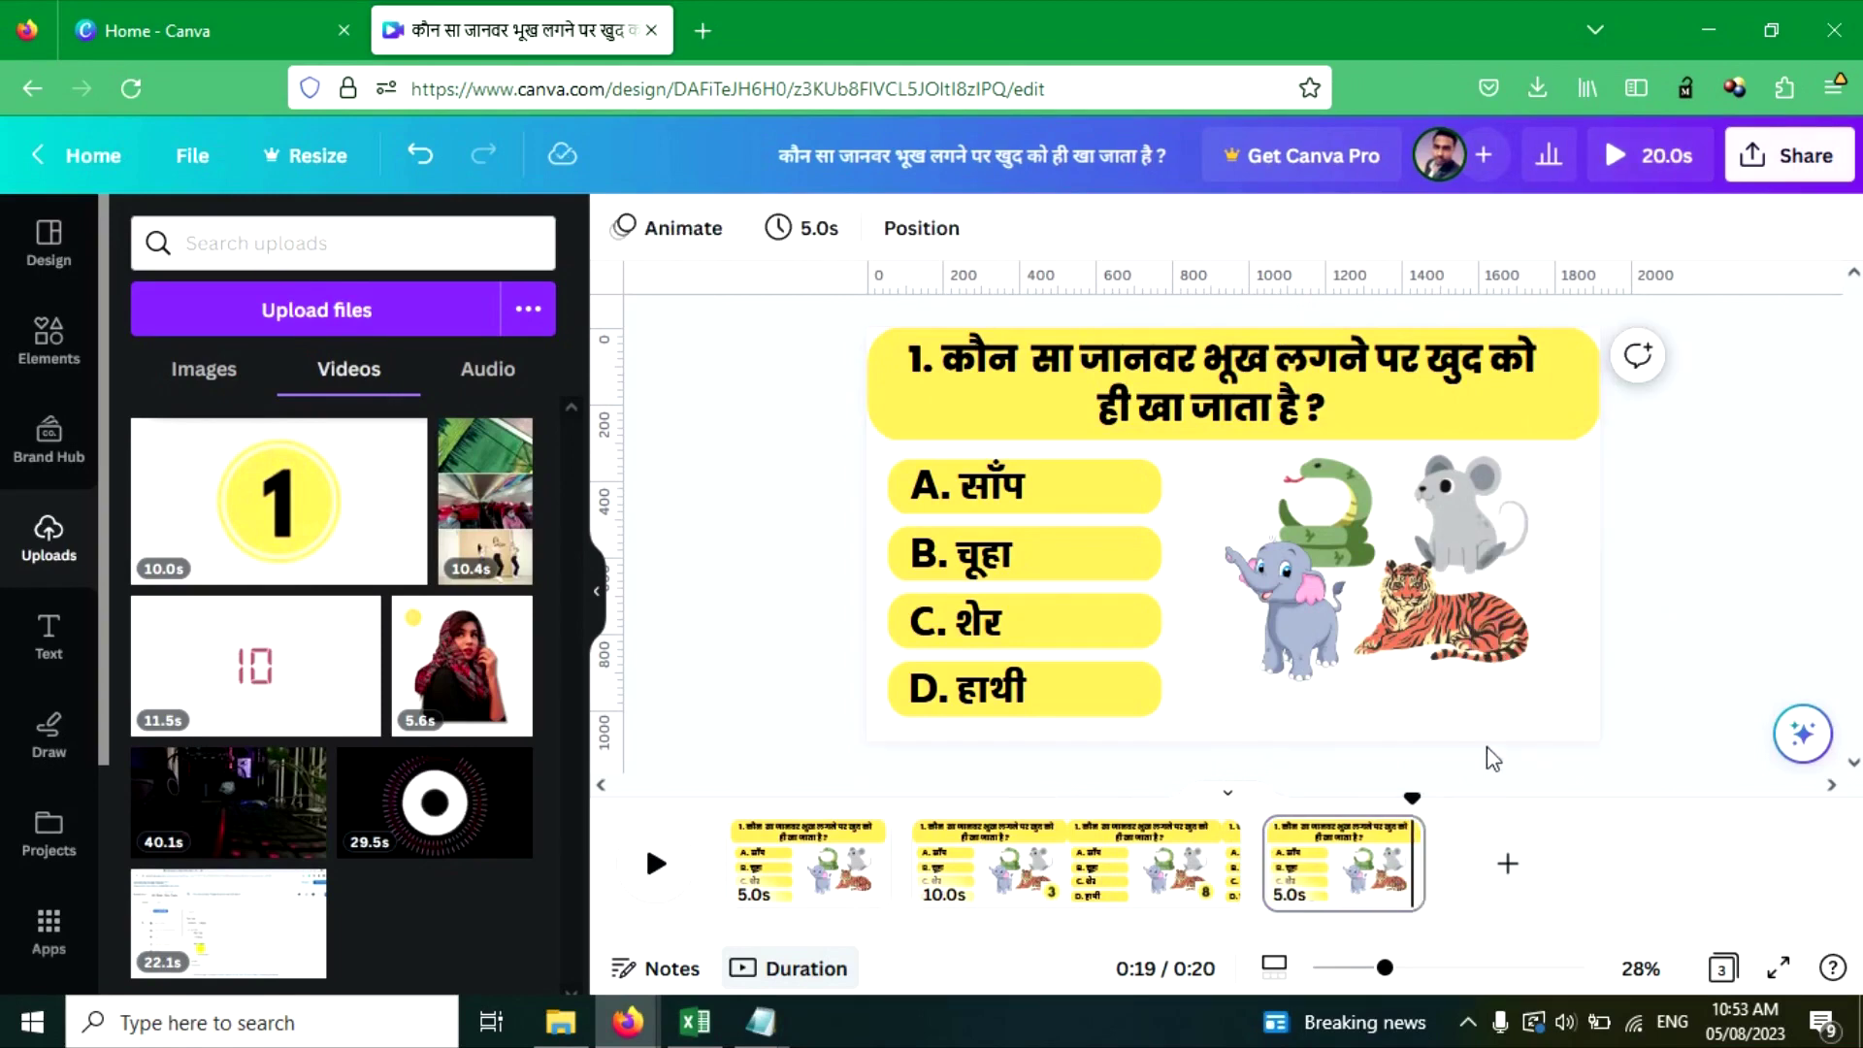
Duplicate the "B. चूहा" answer bar on the third page, place the copy below the animals and colour it light blue.
left_click(1069, 552)
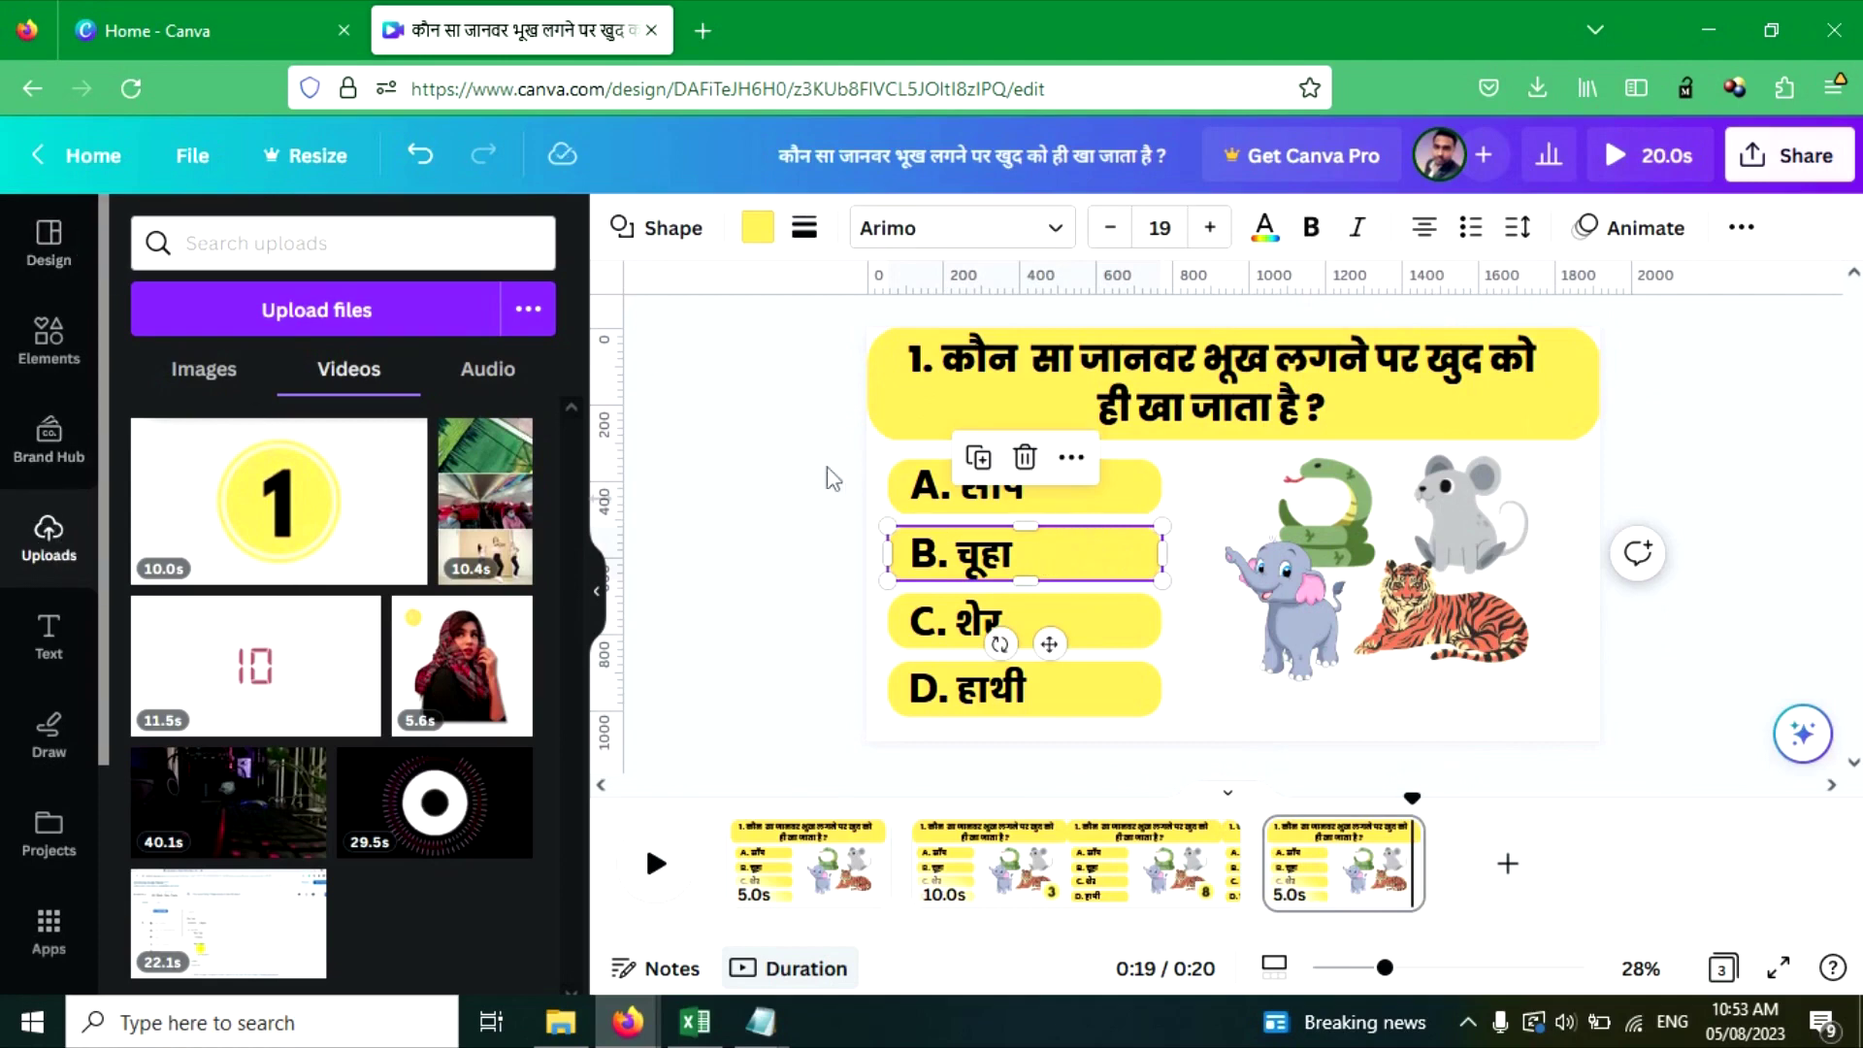
right_click(1079, 557)
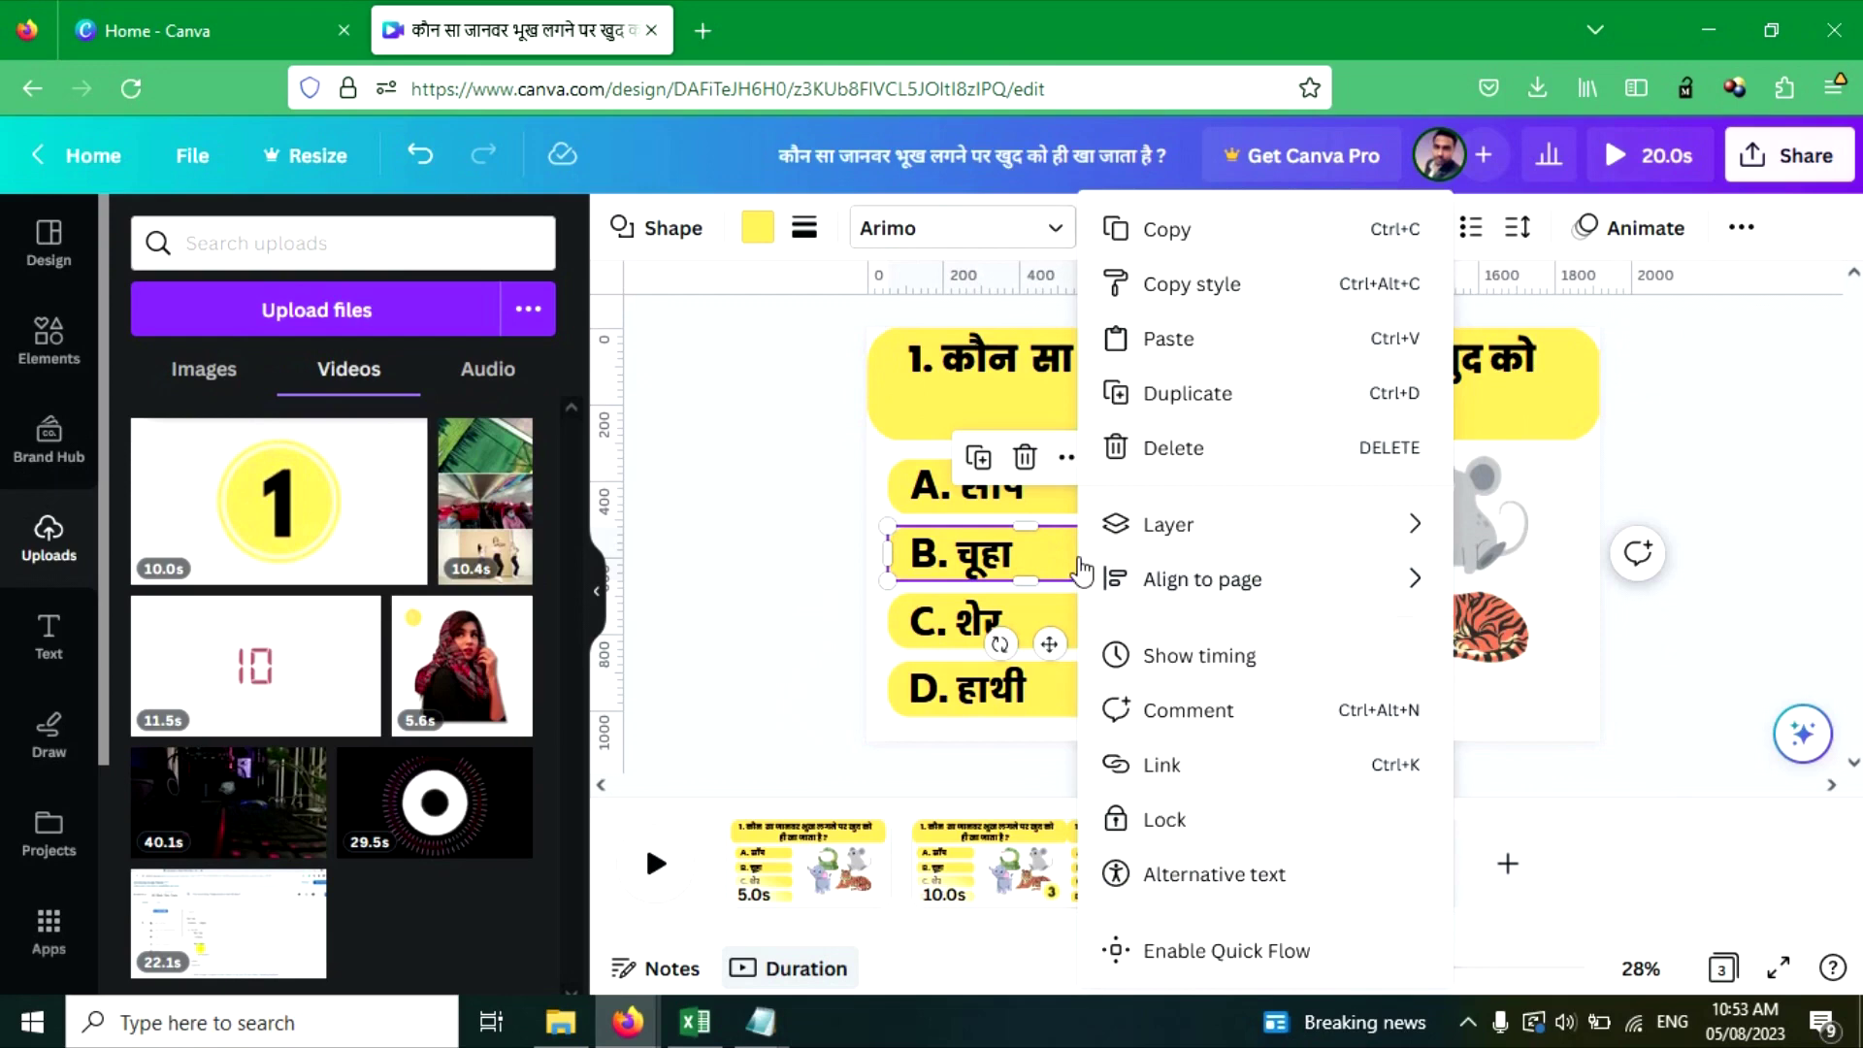
left_click(1170, 393)
left_click_drag(1090, 574, 1385, 680)
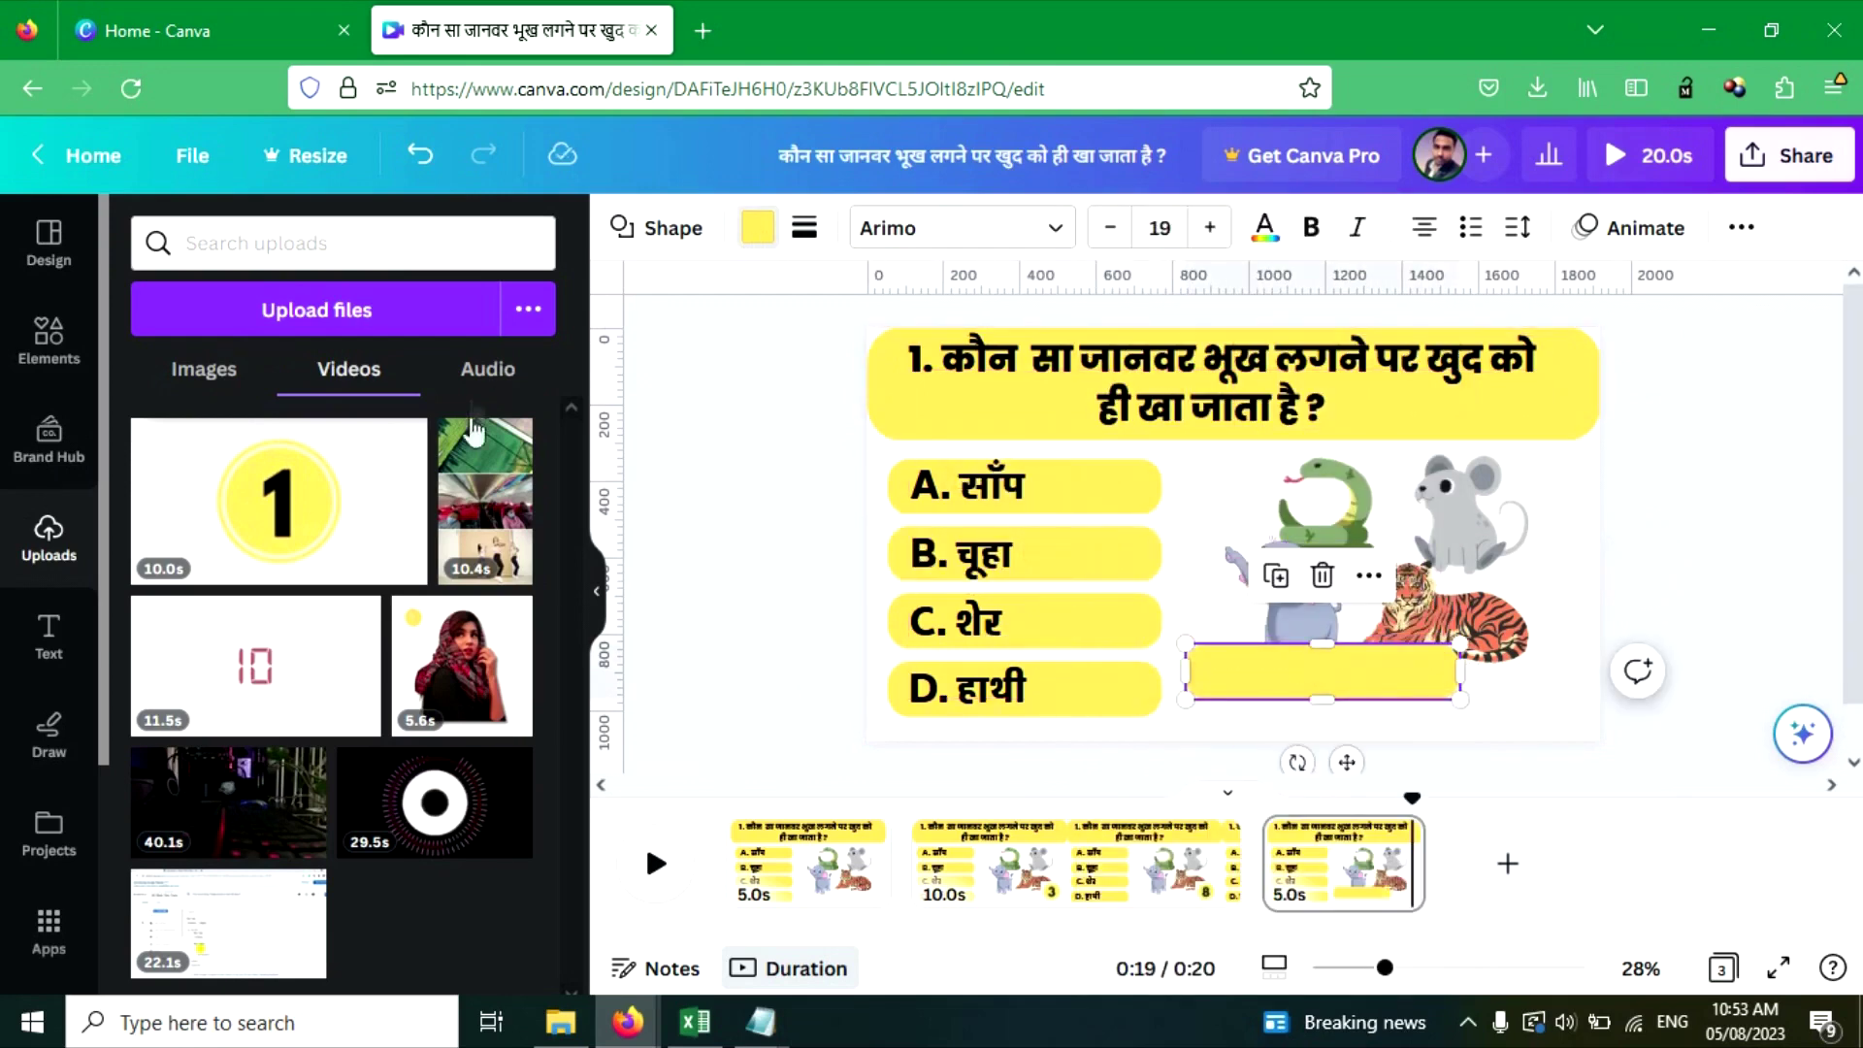
scroll(457, 486, "down", 6)
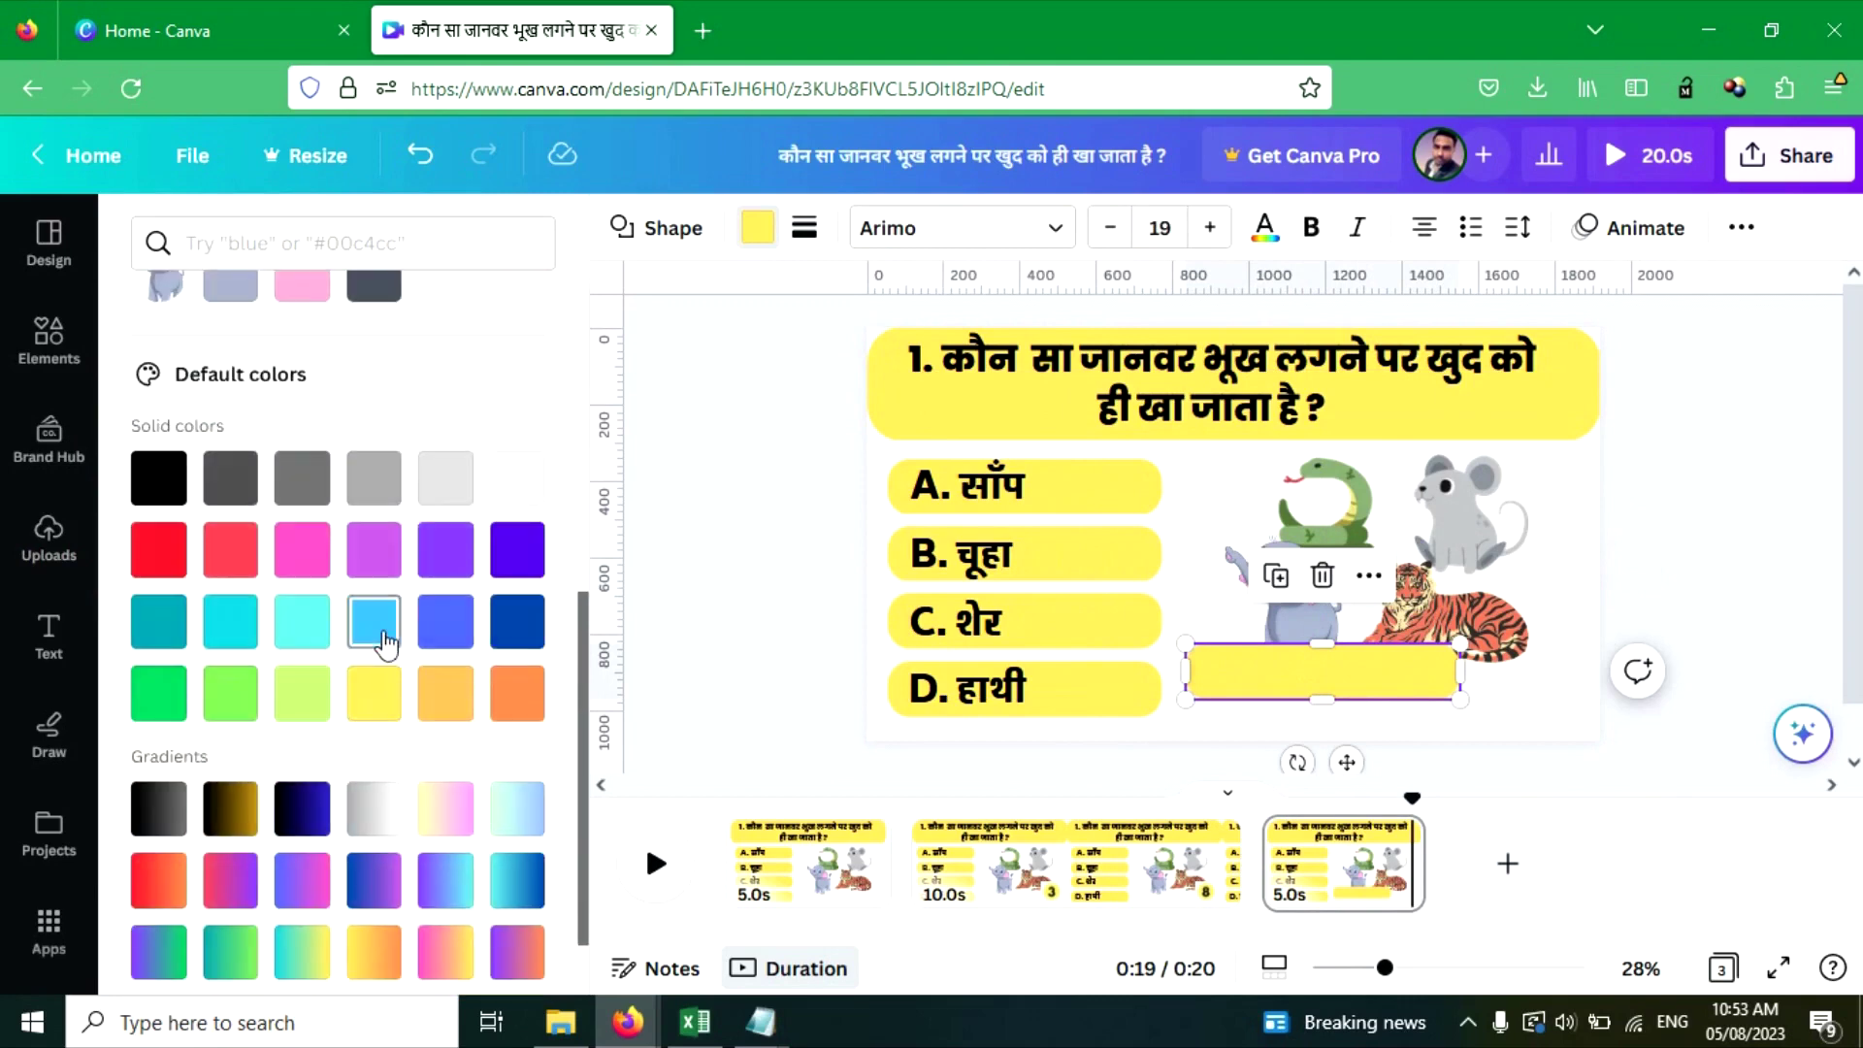
left_click(384, 626)
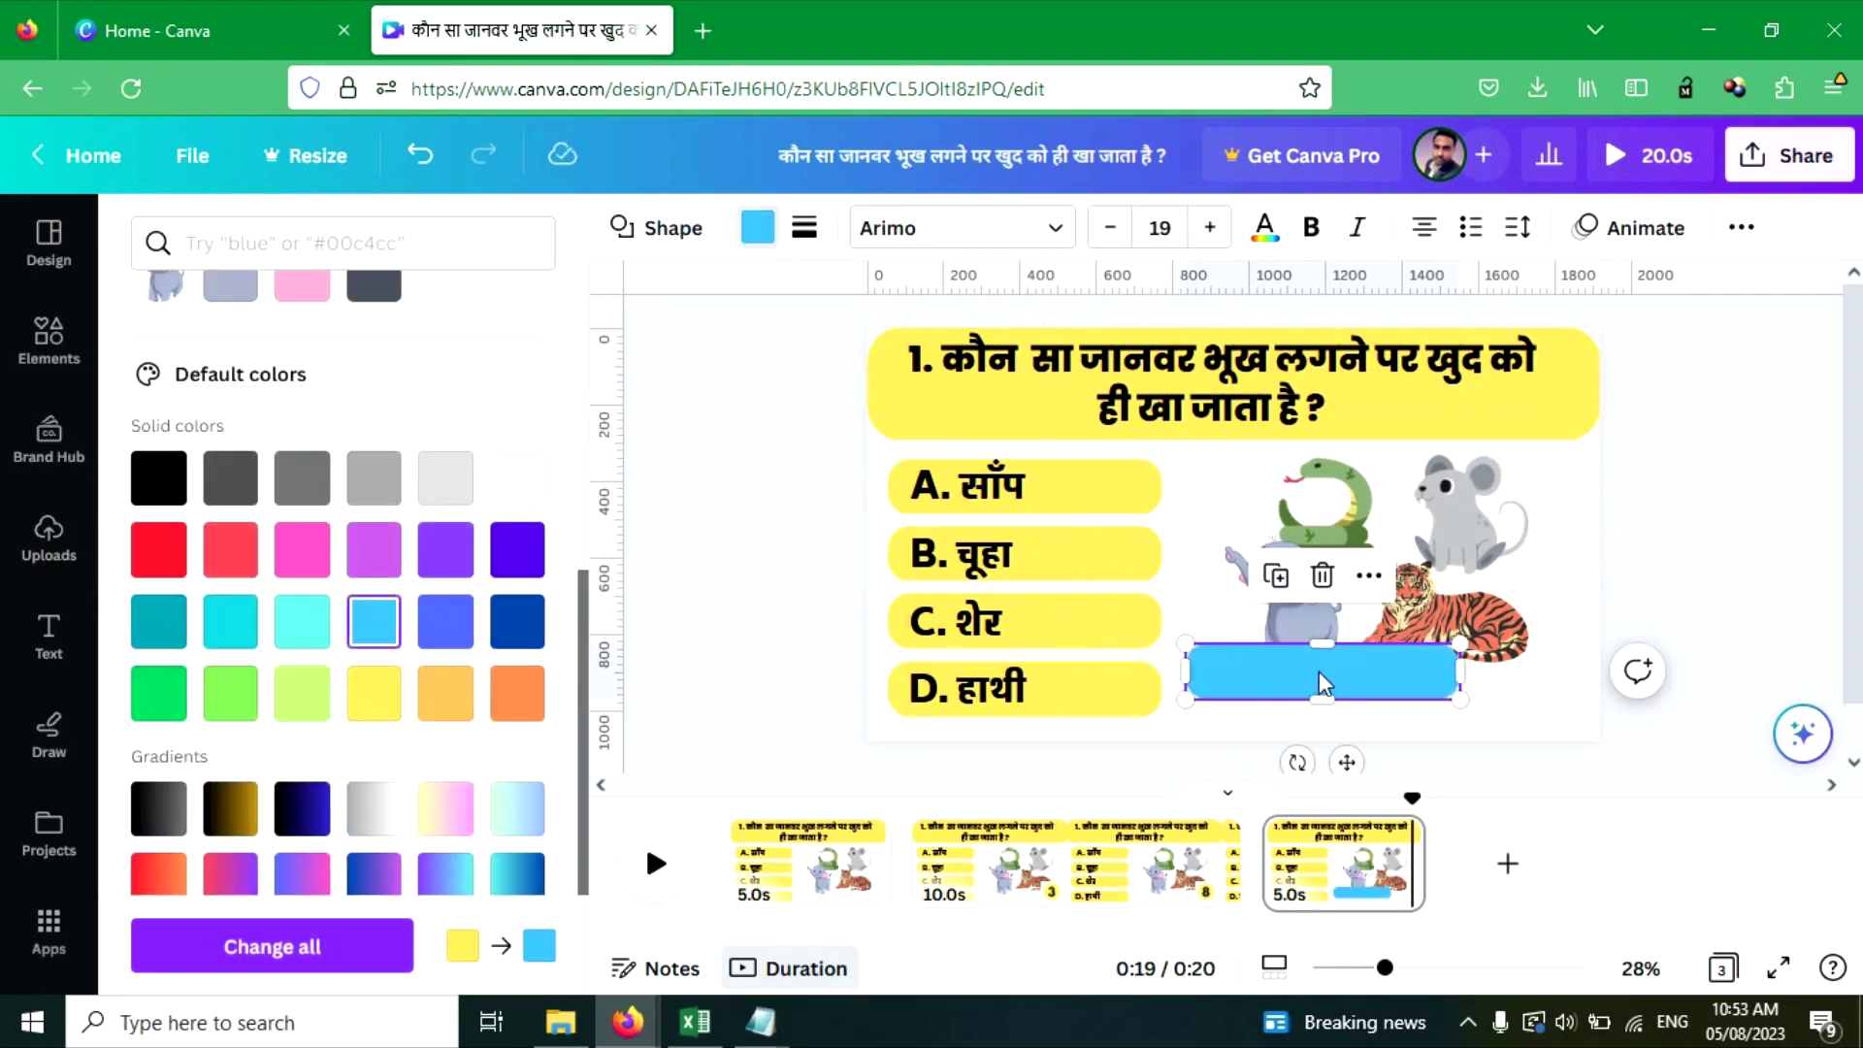
Place the light blue bar exactly over the "B. चूहा" bar and send it backward in the layer order.
left_click_drag(1334, 662, 1070, 546)
right_click(1069, 546)
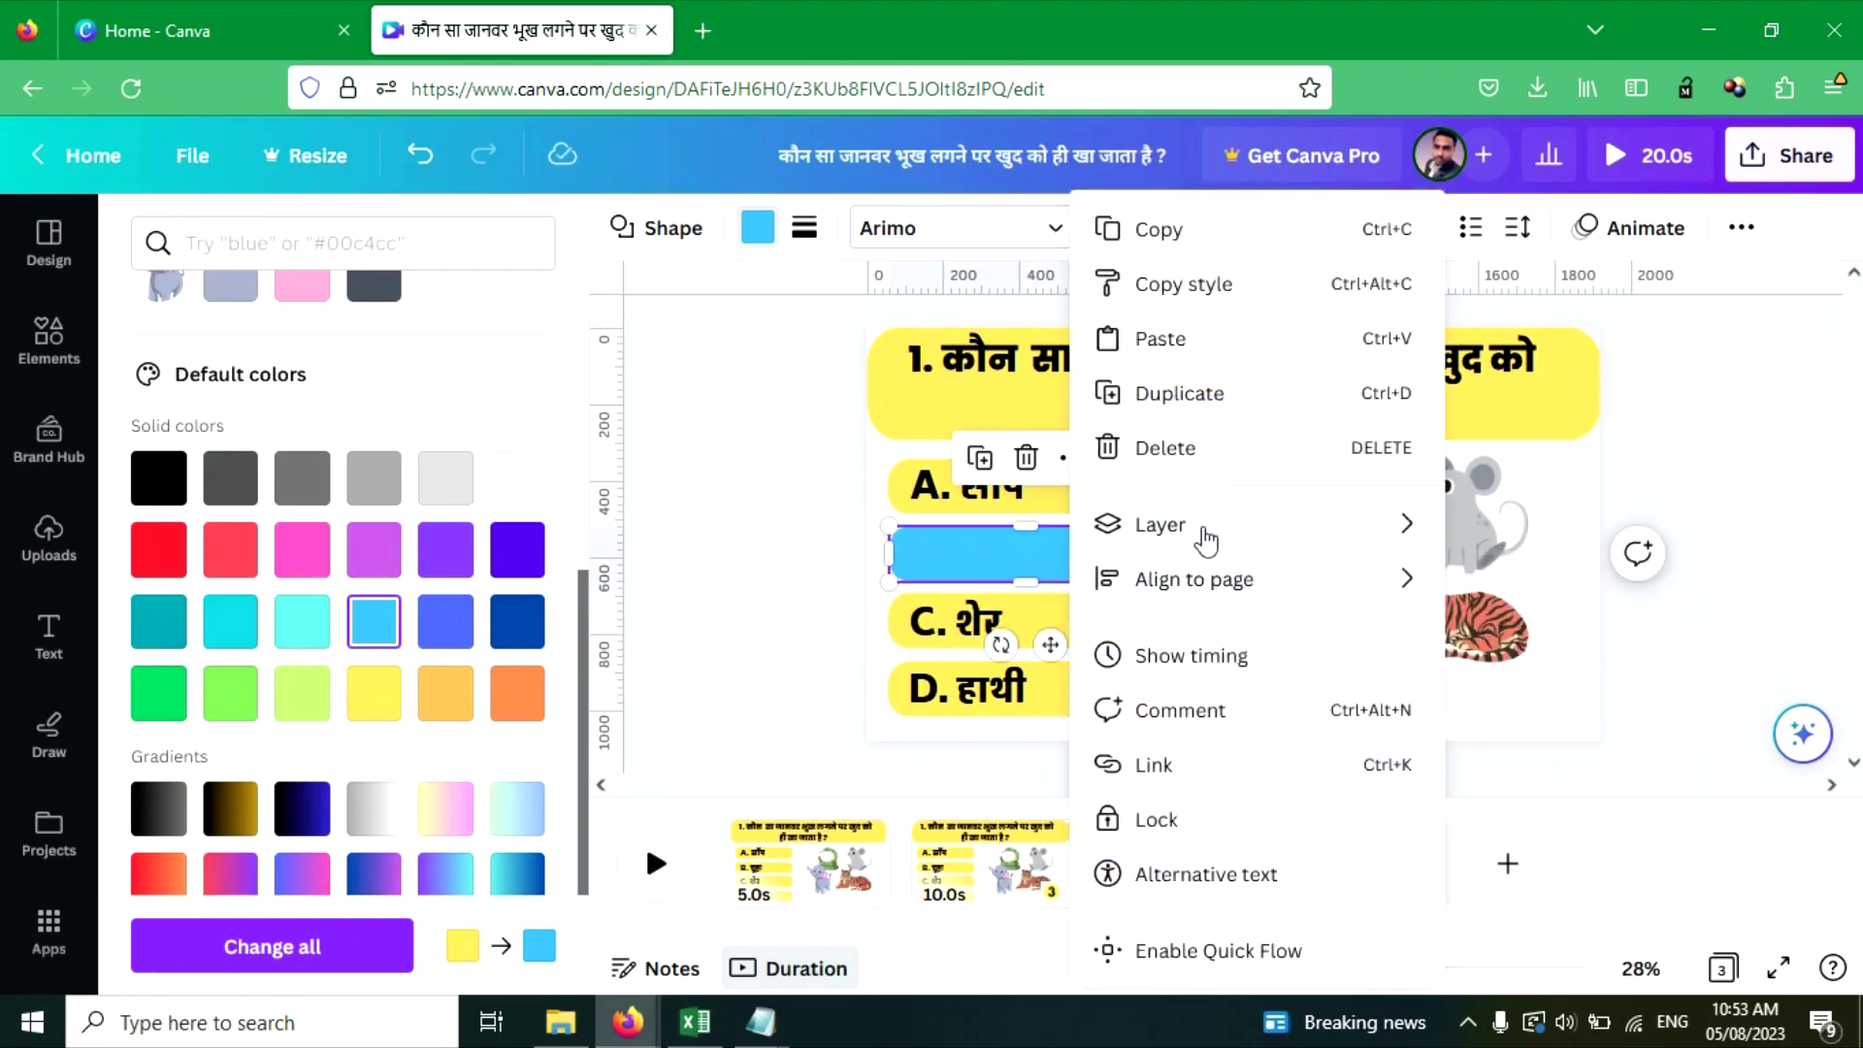
mouse_move(1208, 536)
left_click(1500, 644)
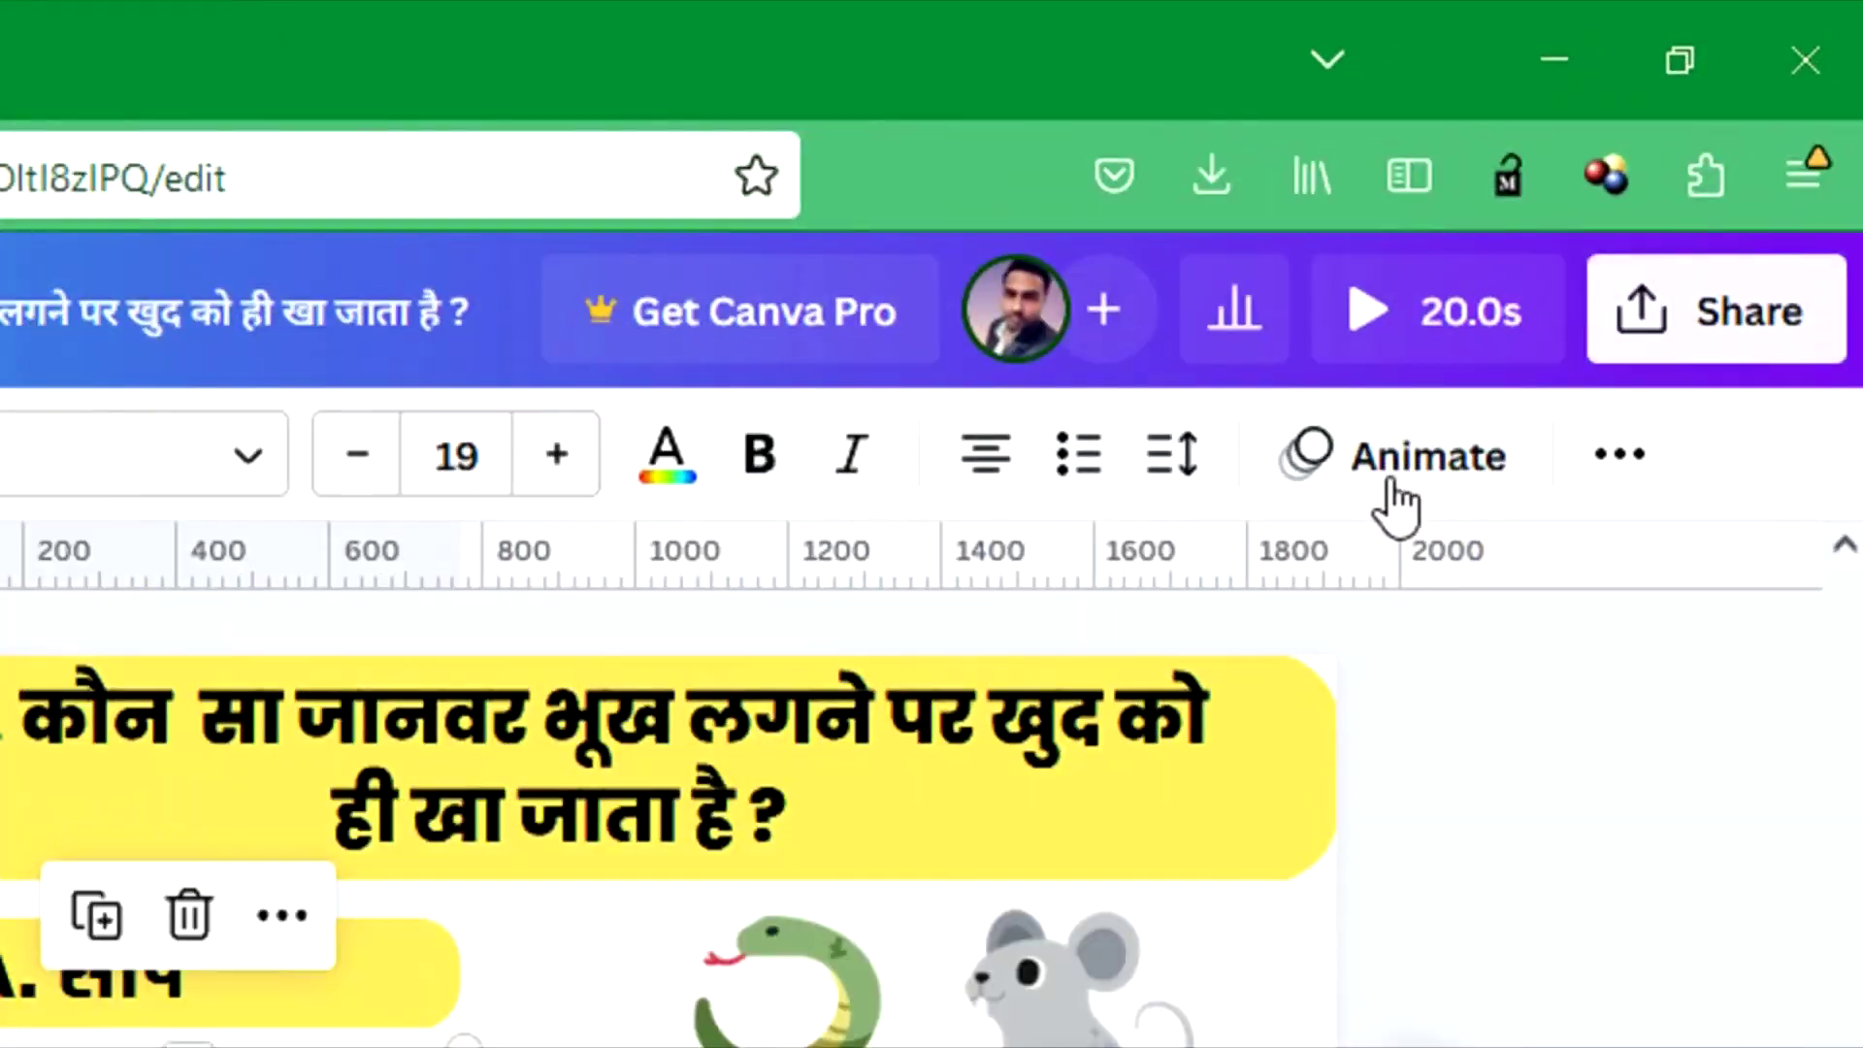
Apply the Wipe element animation, playing on enter, to the light blue "B. चूहा" bar on the third page.
left_click(1393, 480)
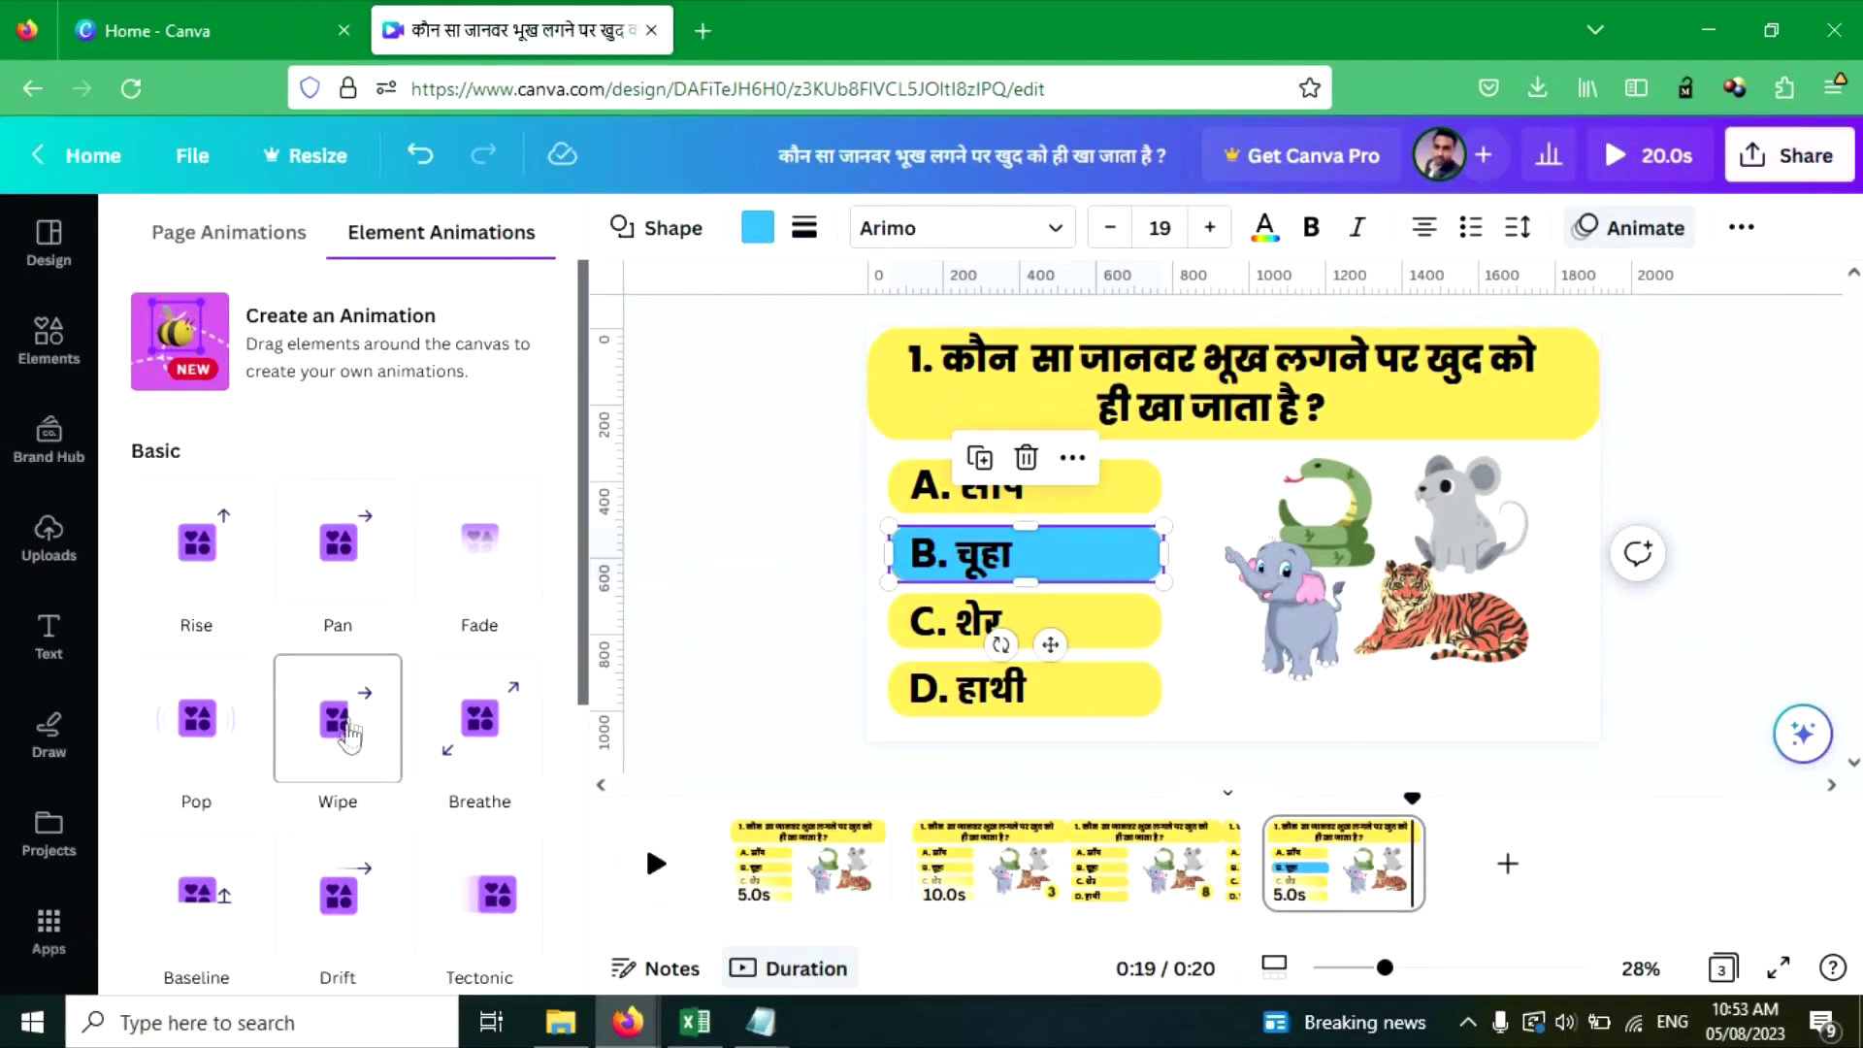
left_click(337, 747)
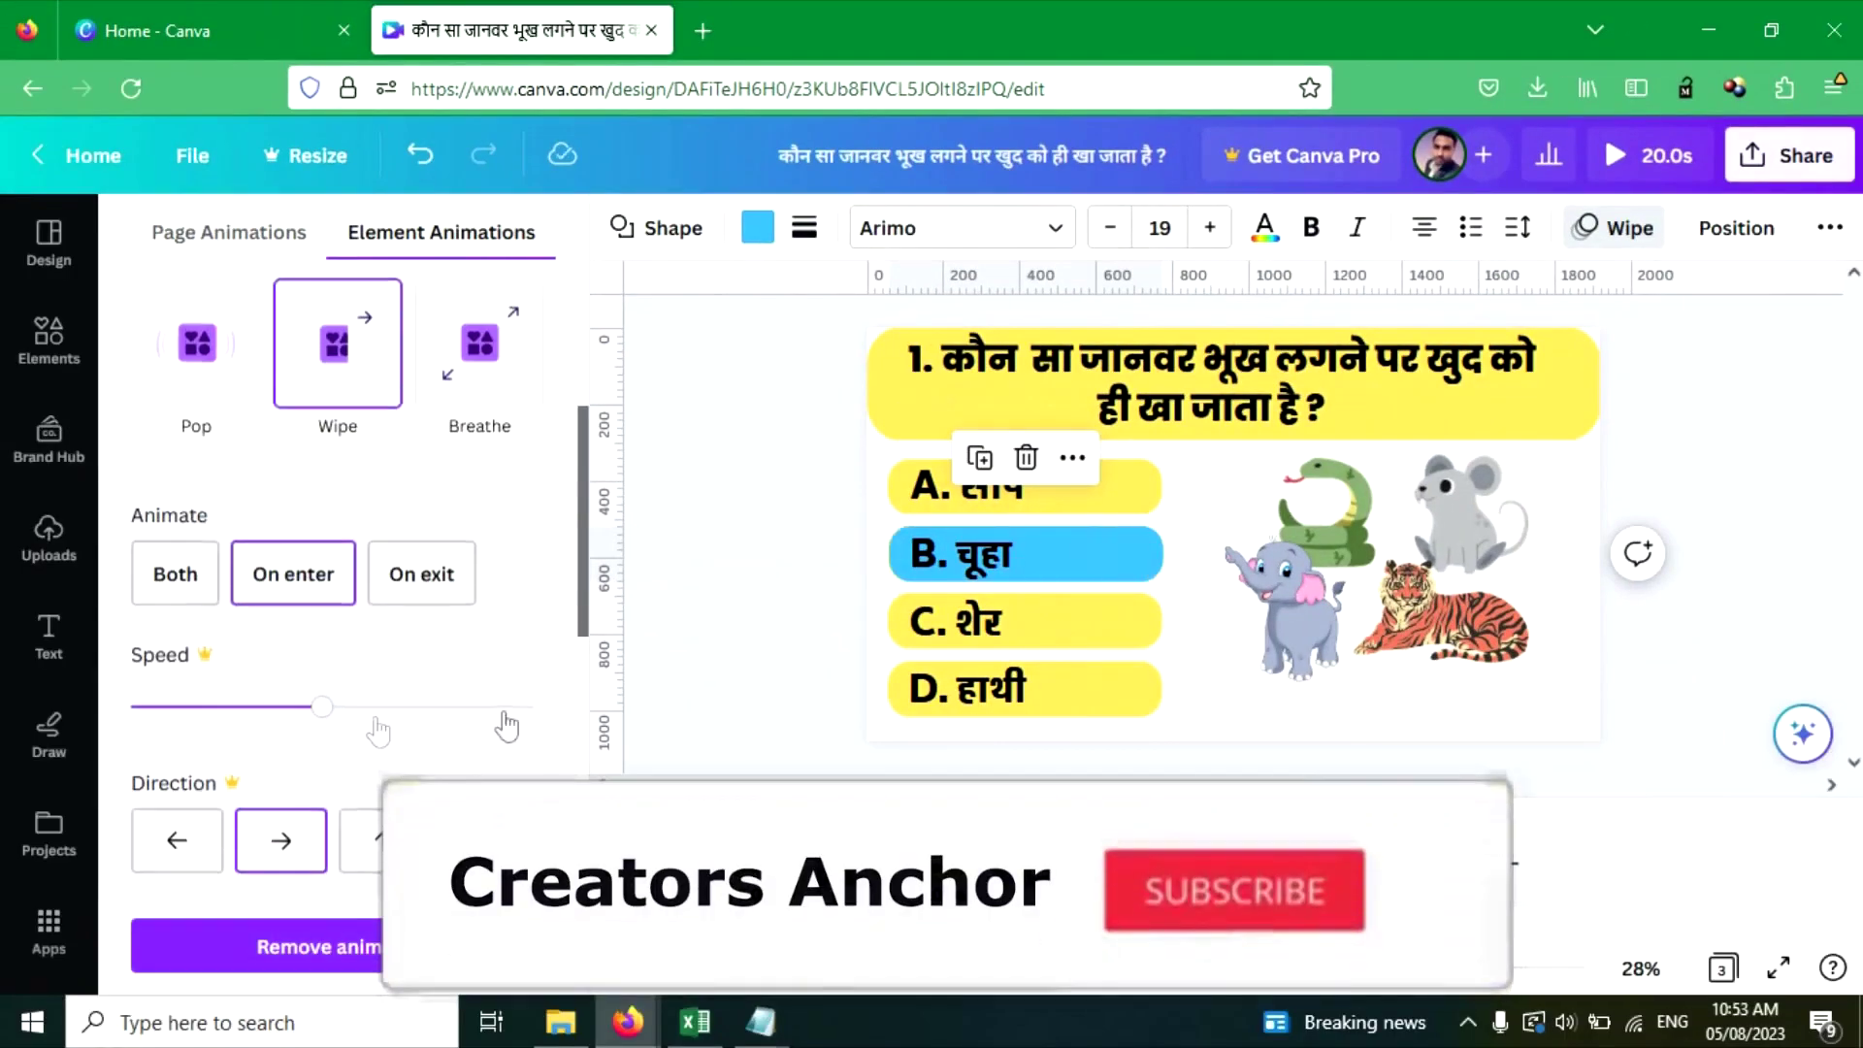
left_click(756, 666)
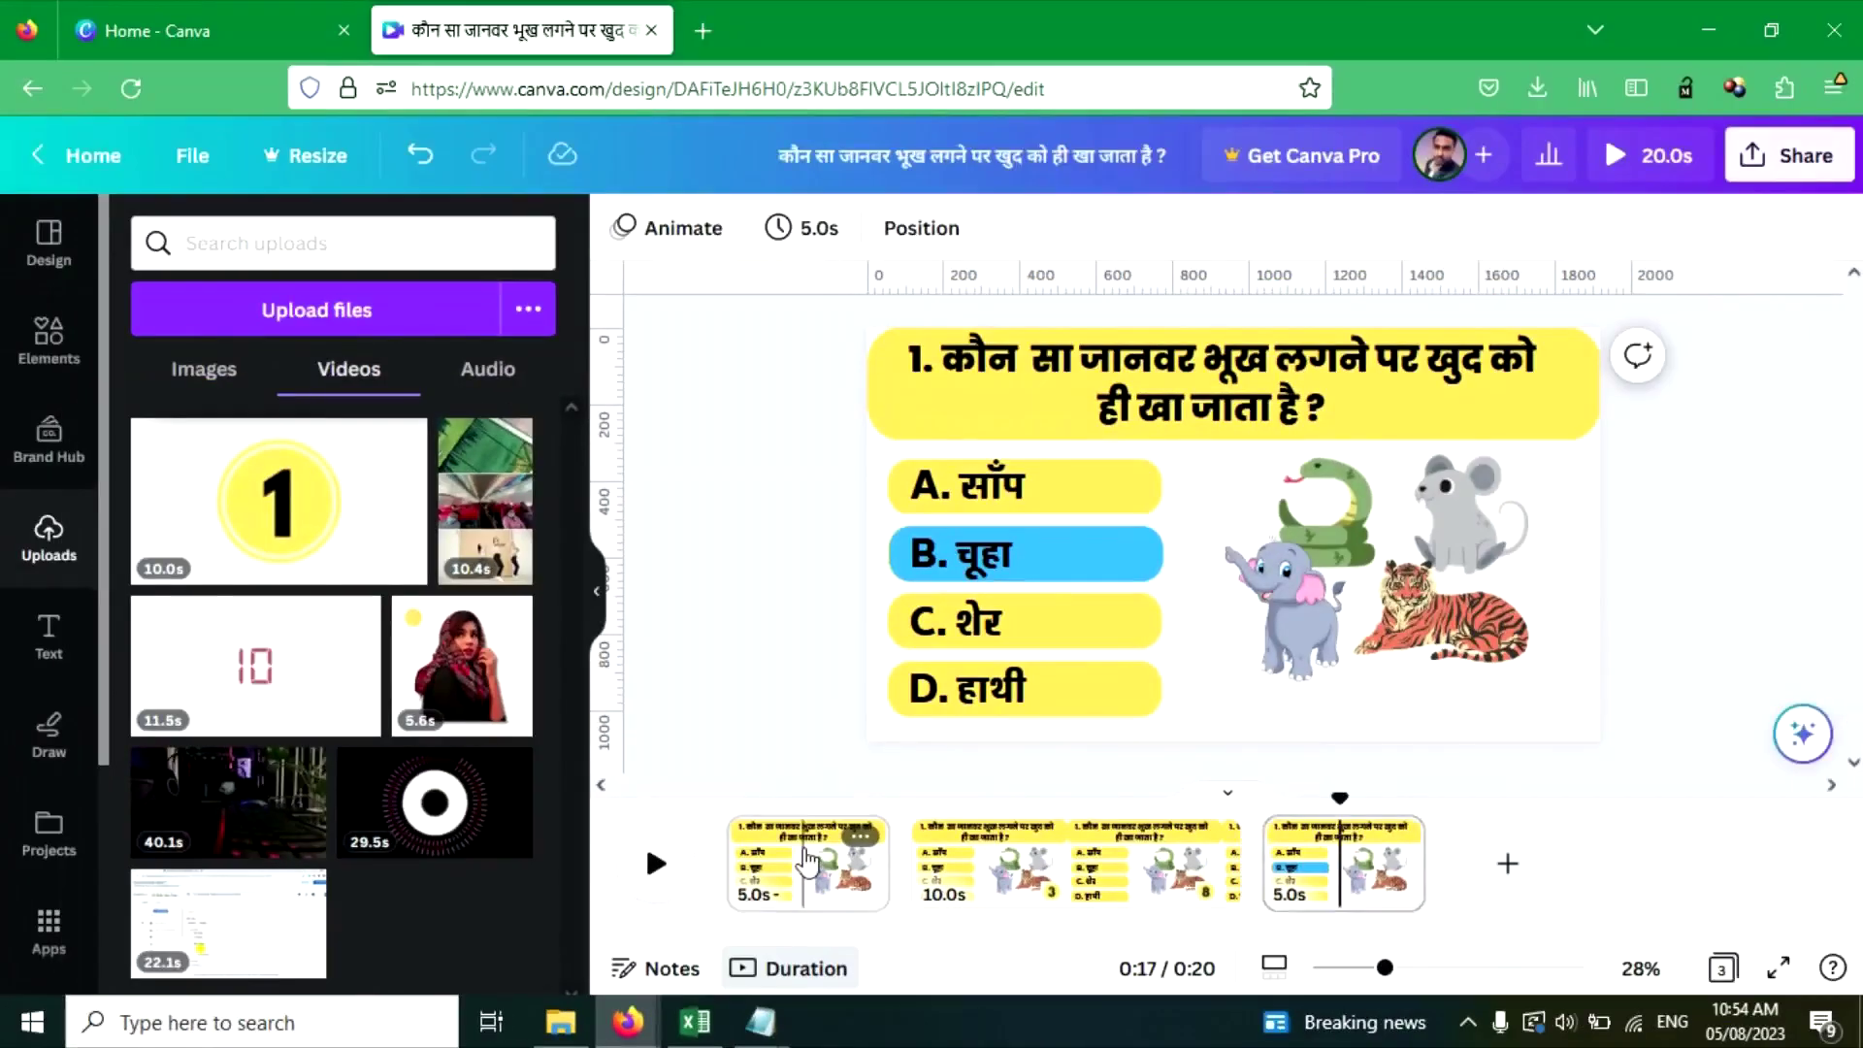
Apply the Pan page animation to the first page and preview the video from the start into the countdown page.
left_click(823, 858)
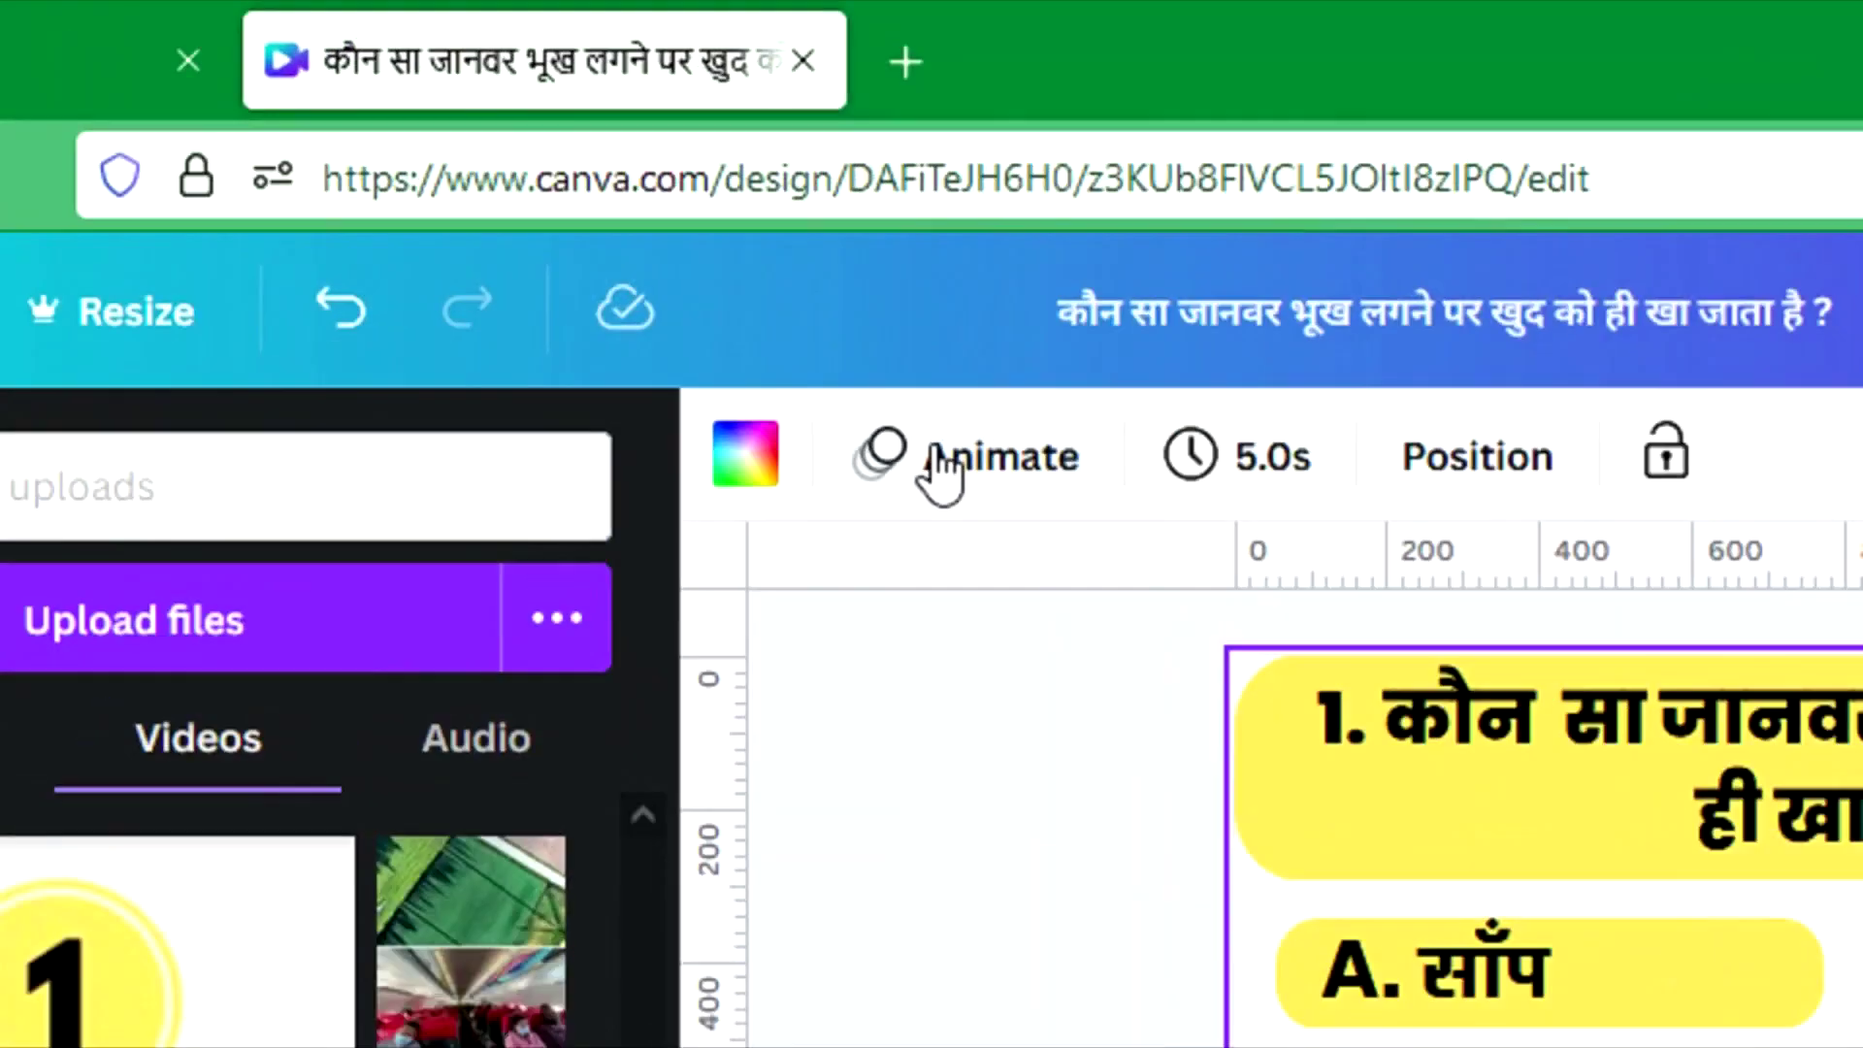
left_click(718, 227)
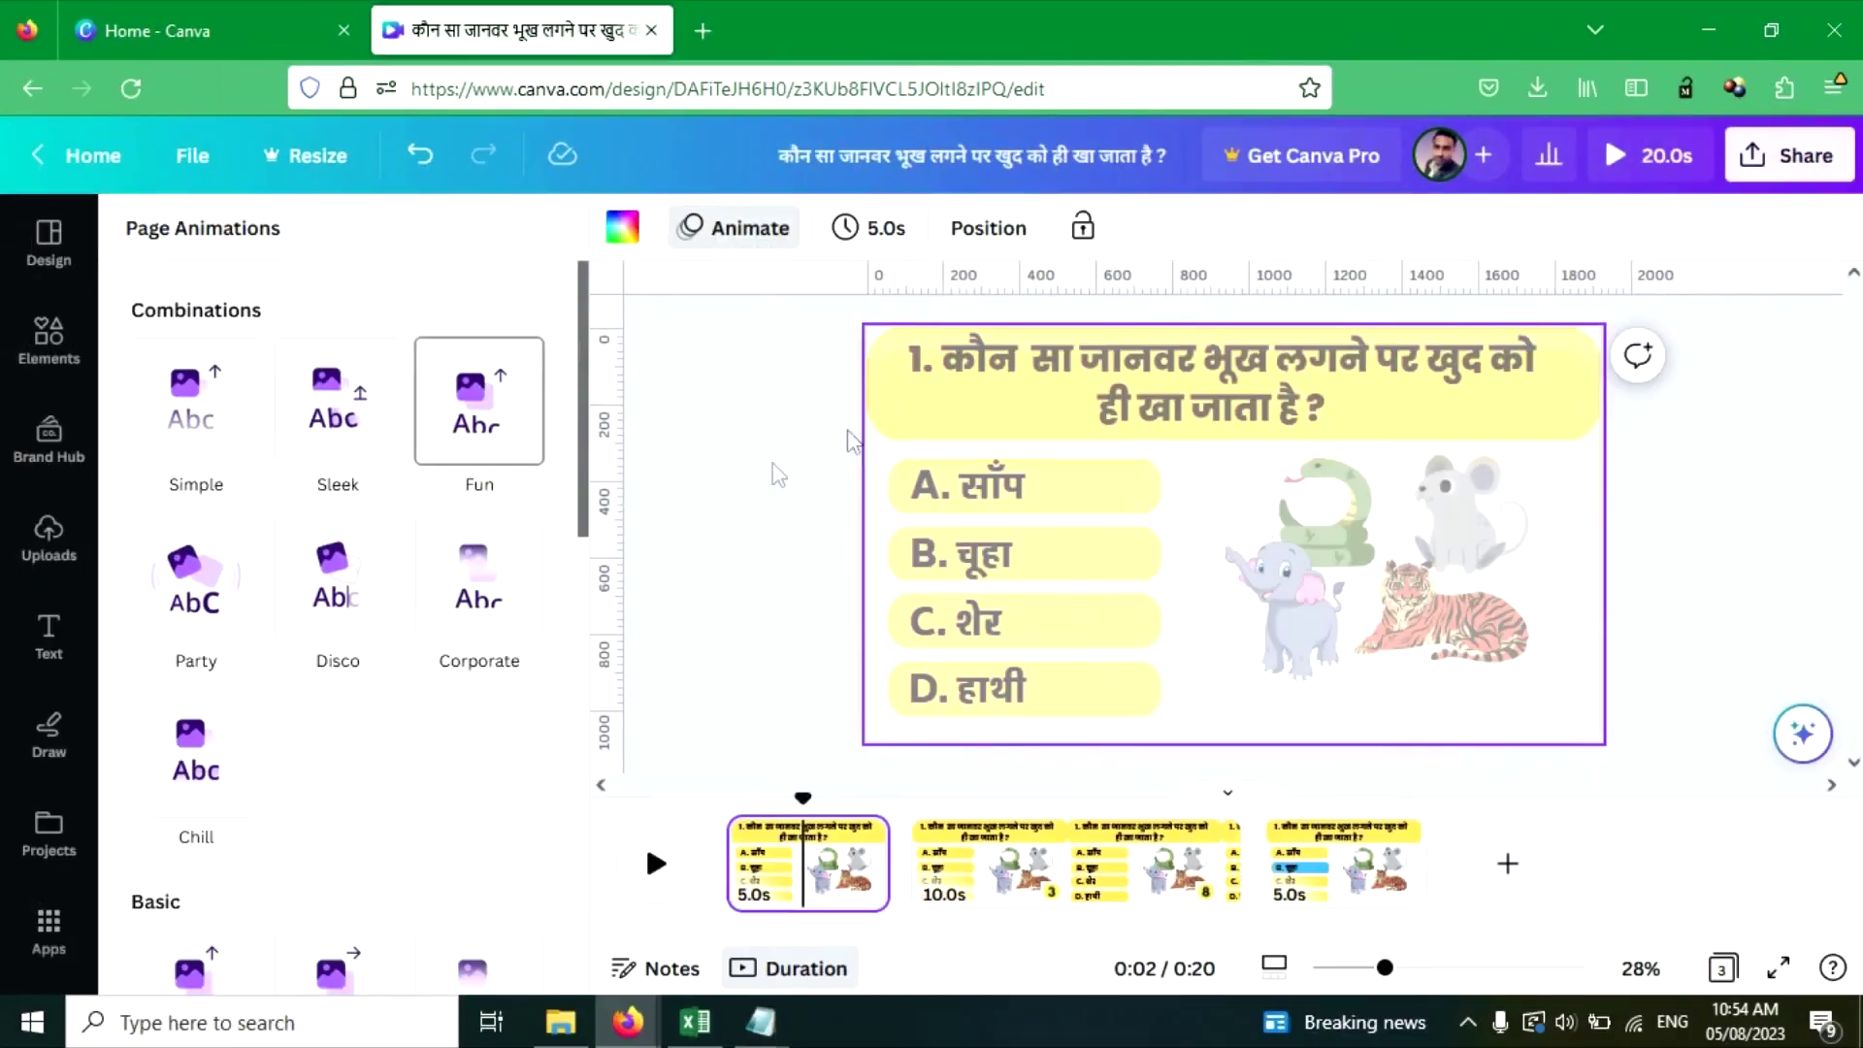
scroll(399, 741, "down", 4)
left_click(348, 662)
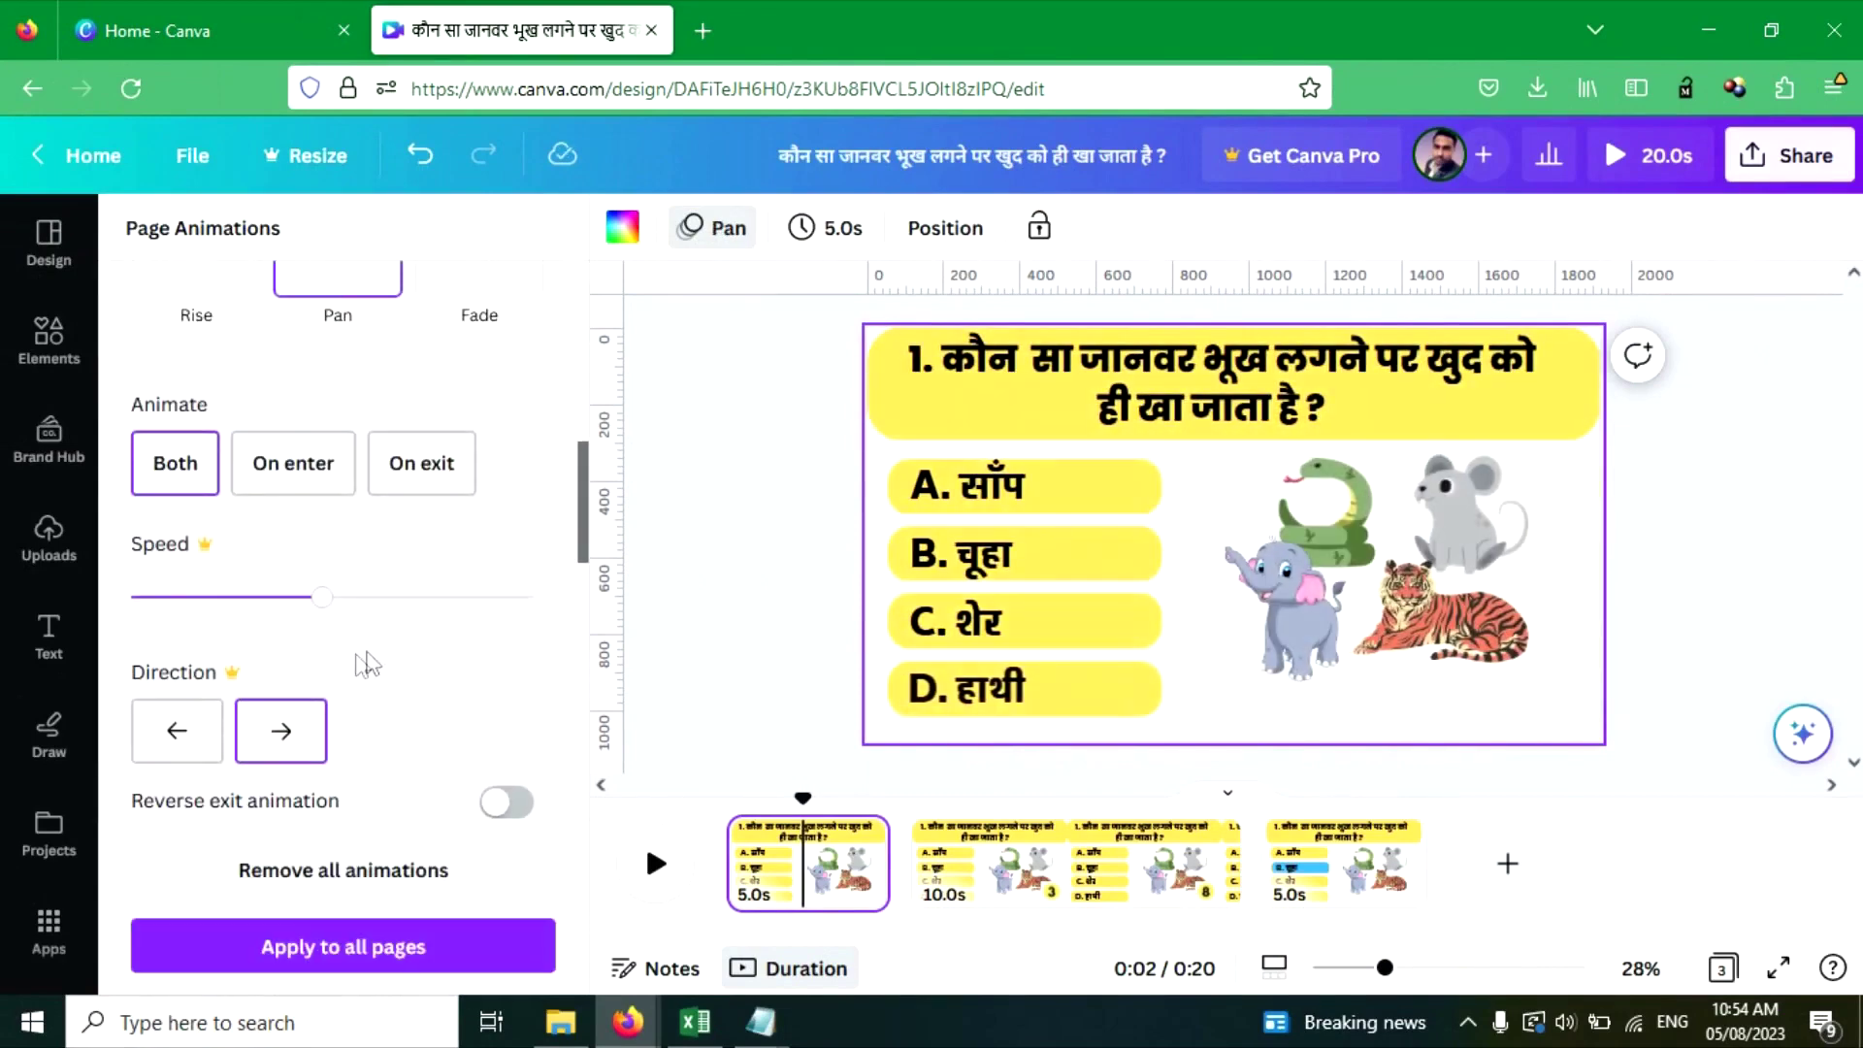
left_click(827, 500)
left_click(747, 837)
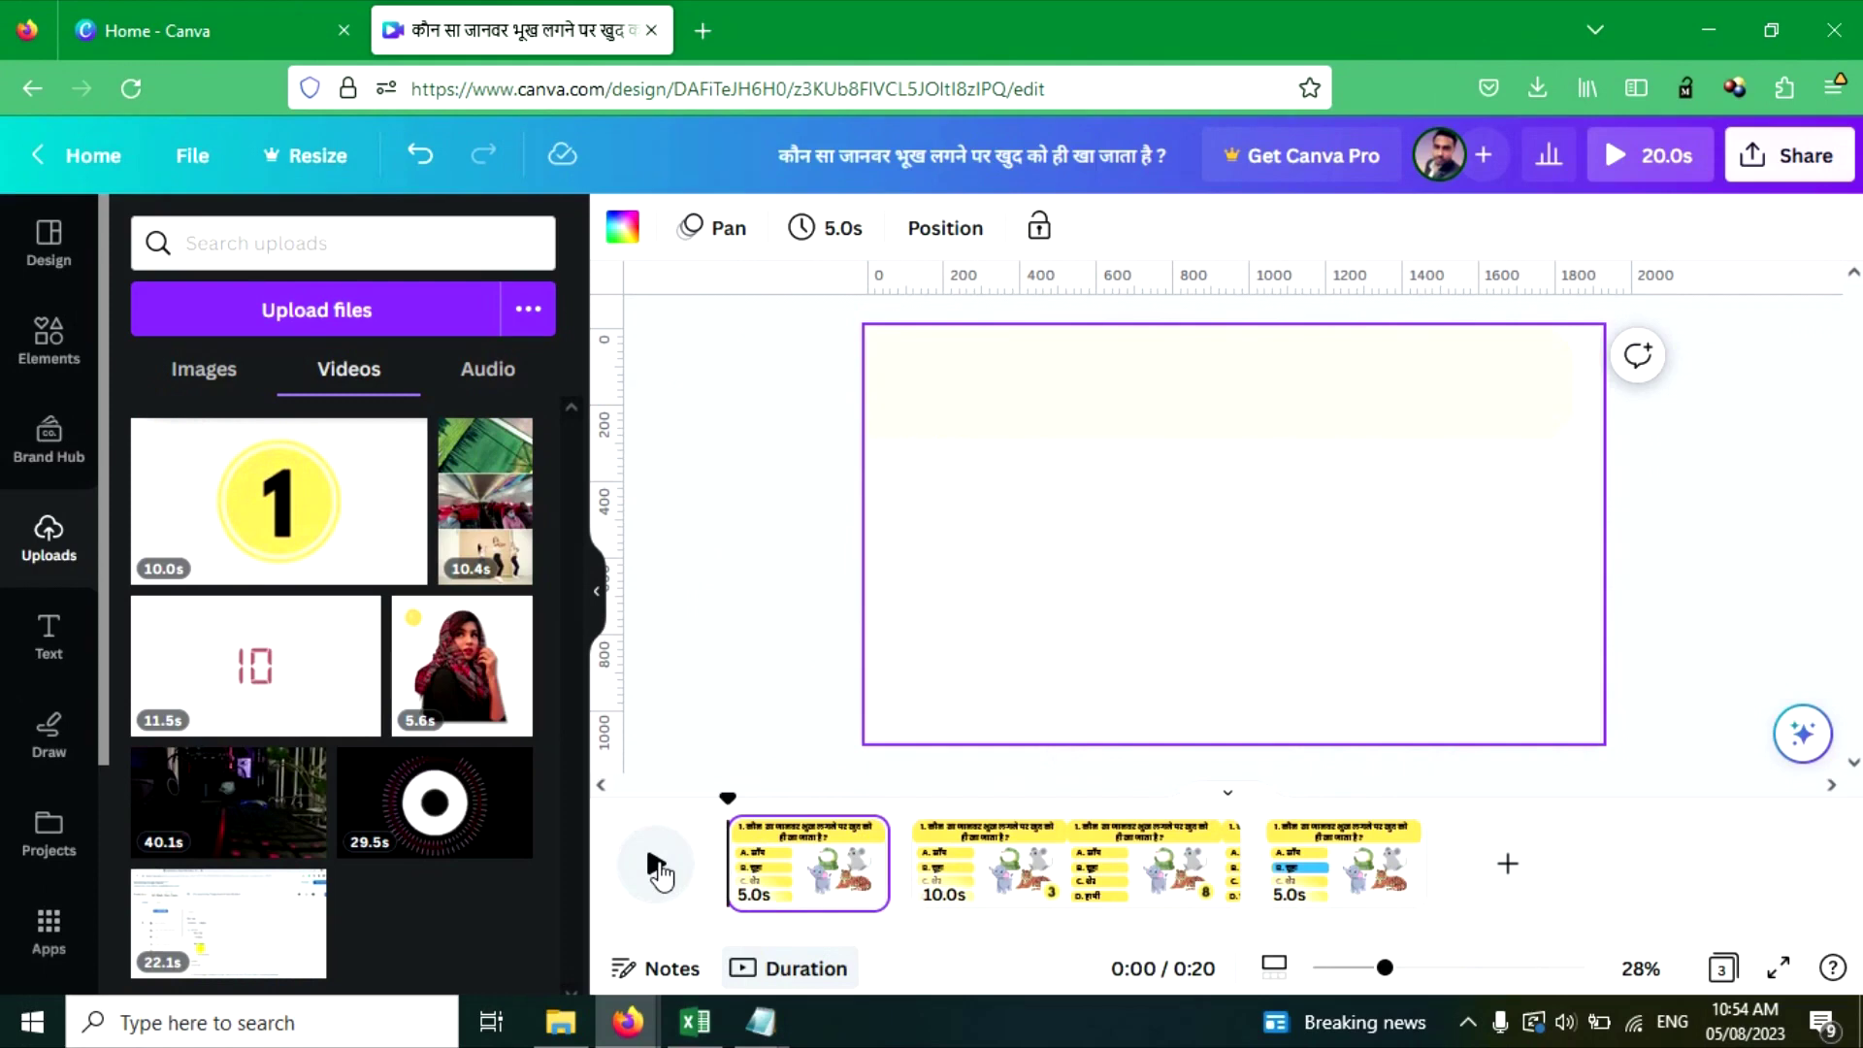
left_click(657, 864)
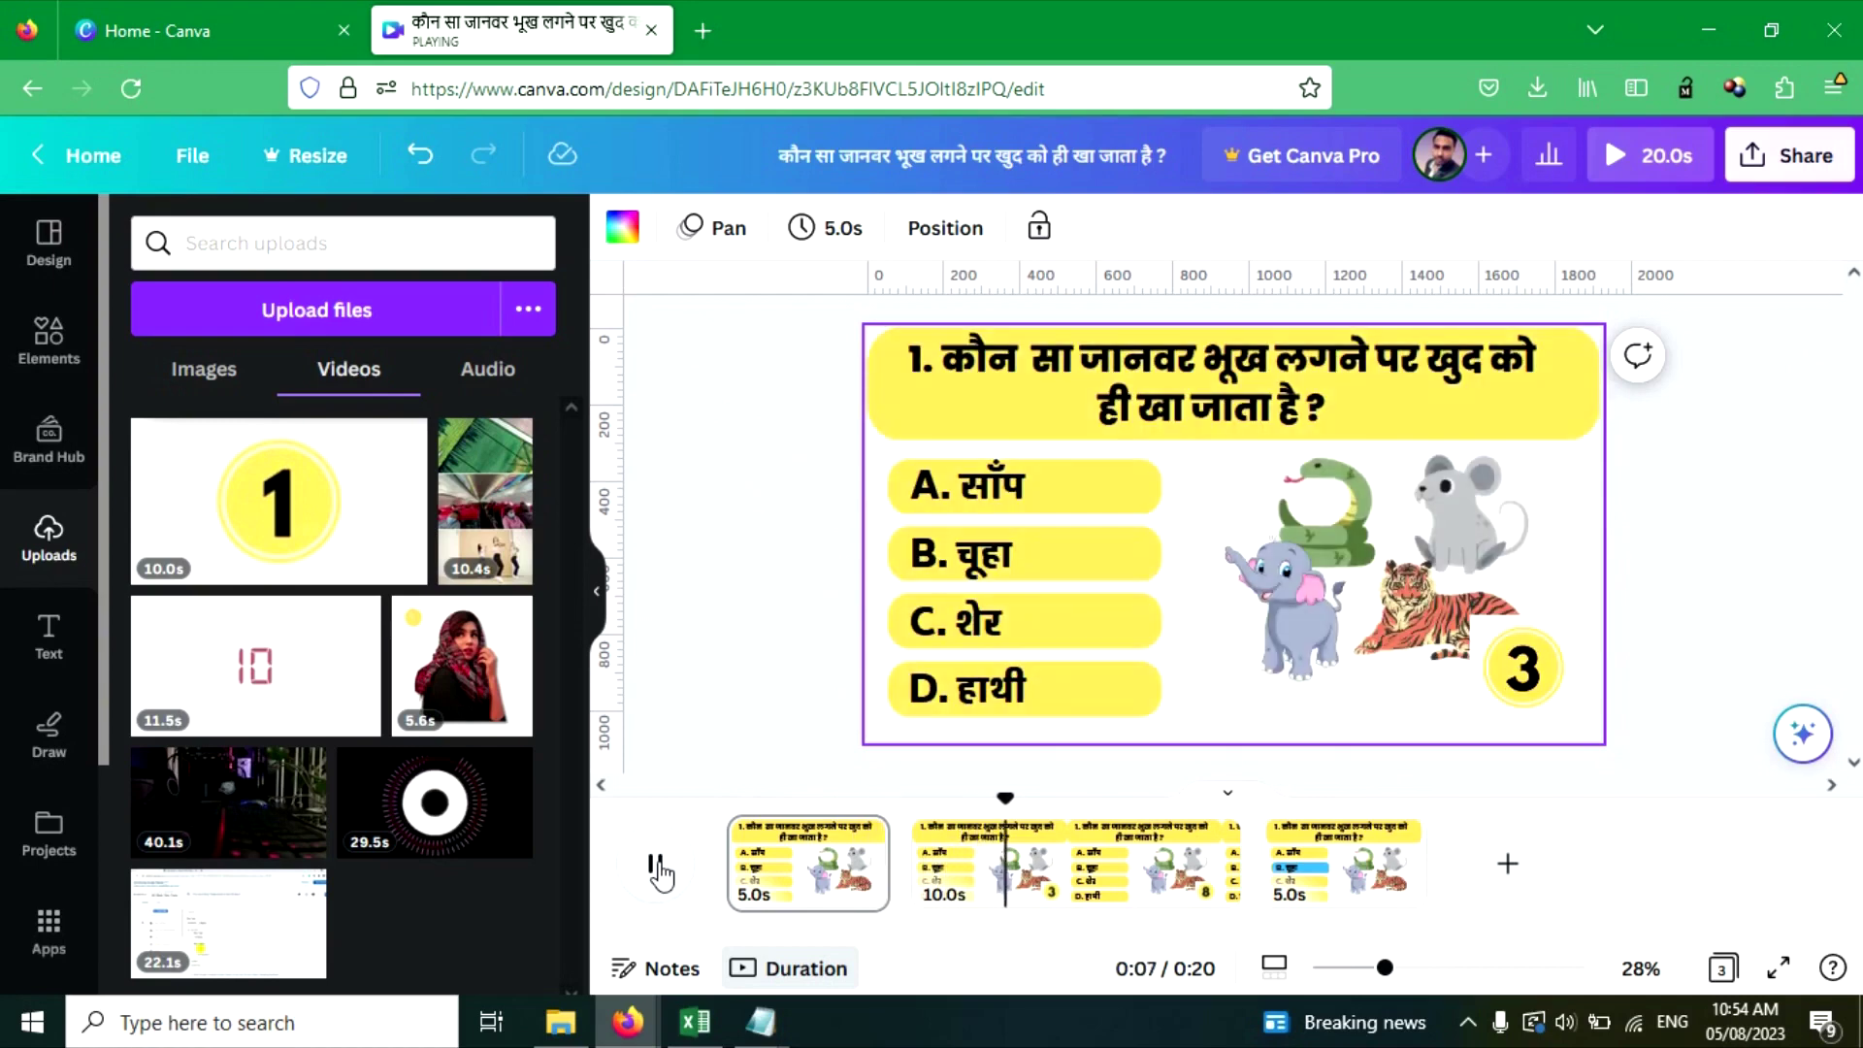
left_click(659, 869)
Set the first page's Pan animation to play only on enter and preview the video through the answer page.
left_click(802, 844)
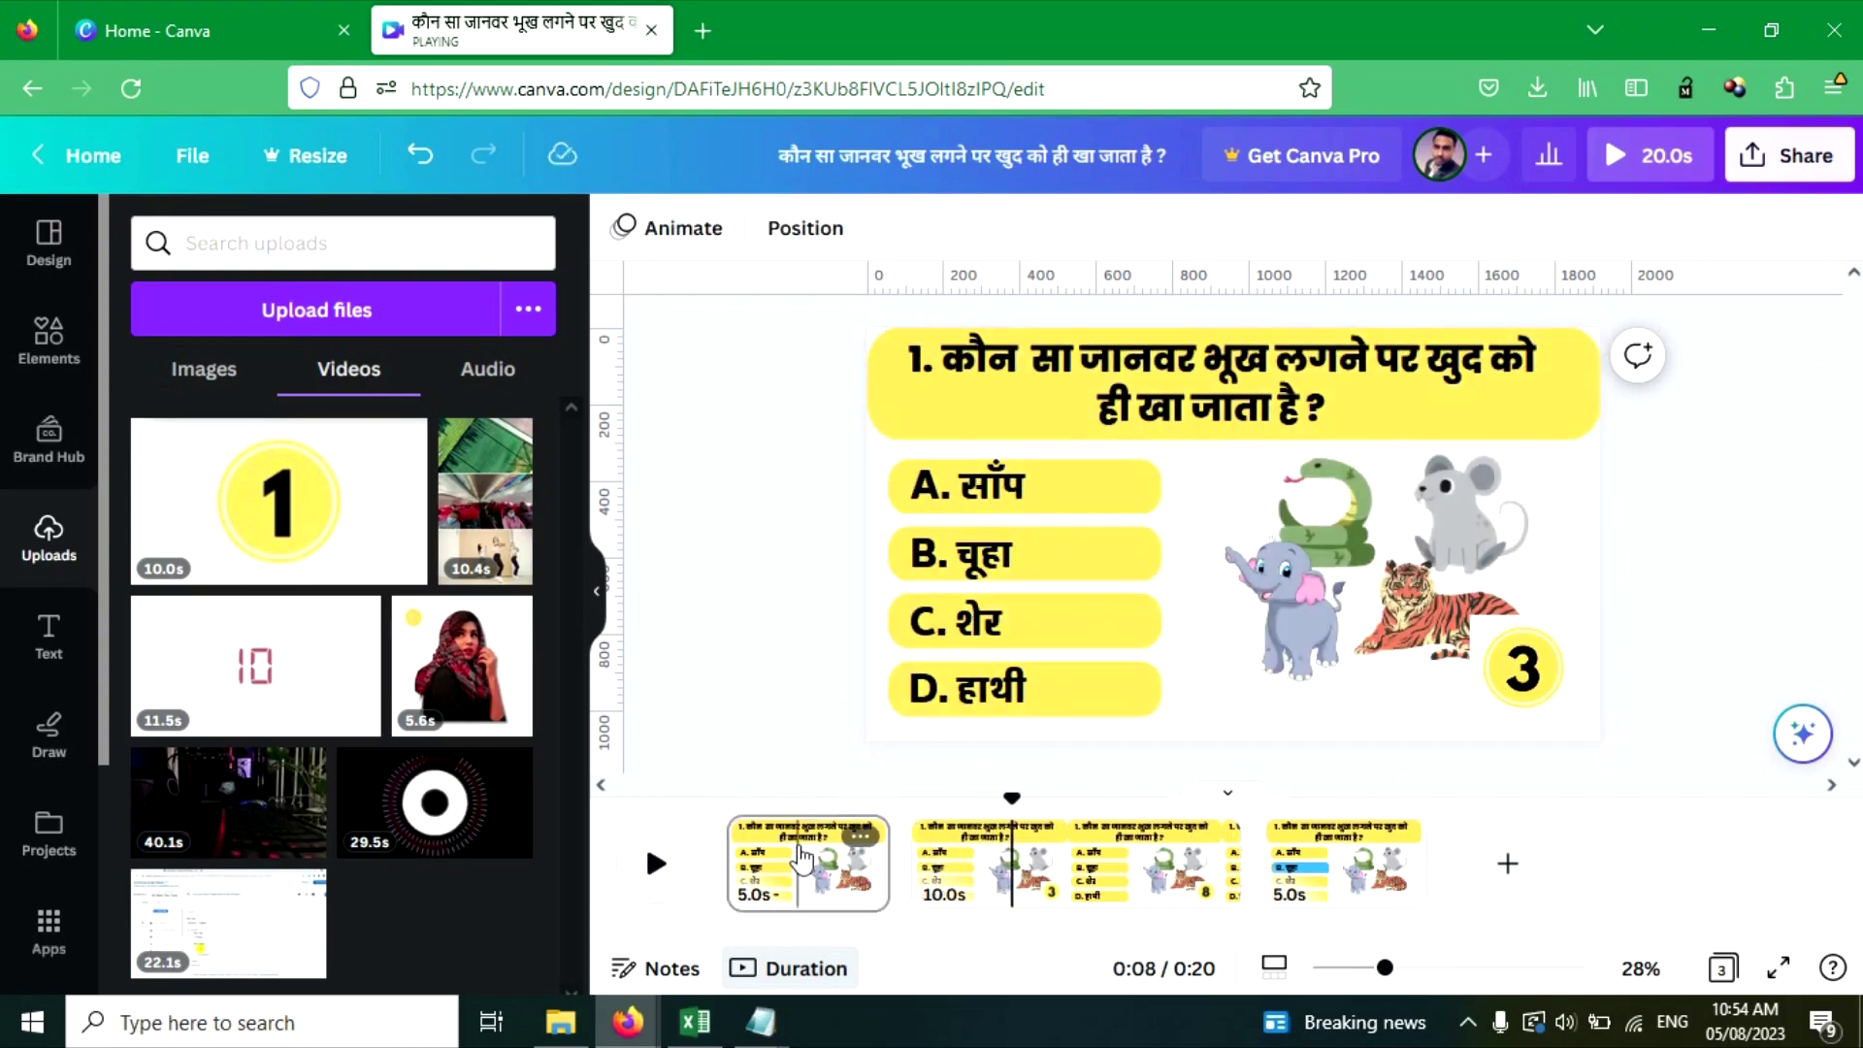
left_click(712, 233)
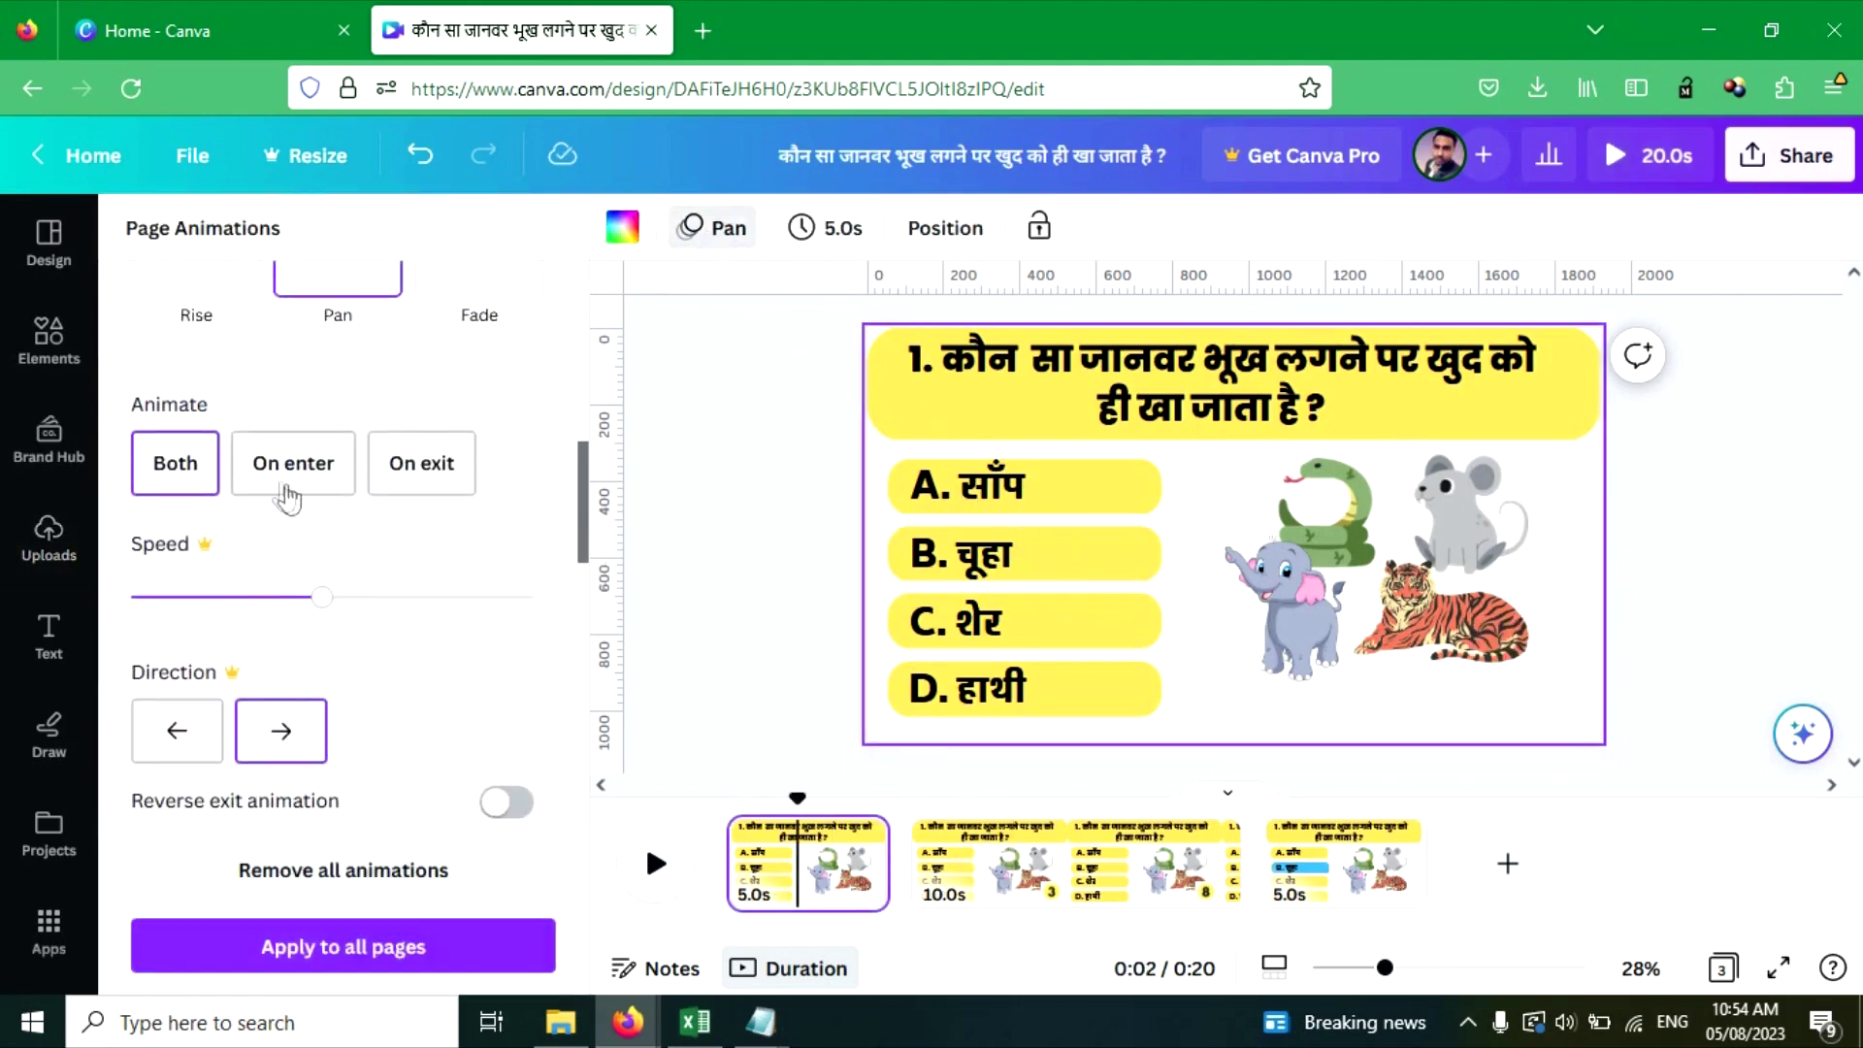
left_click(283, 466)
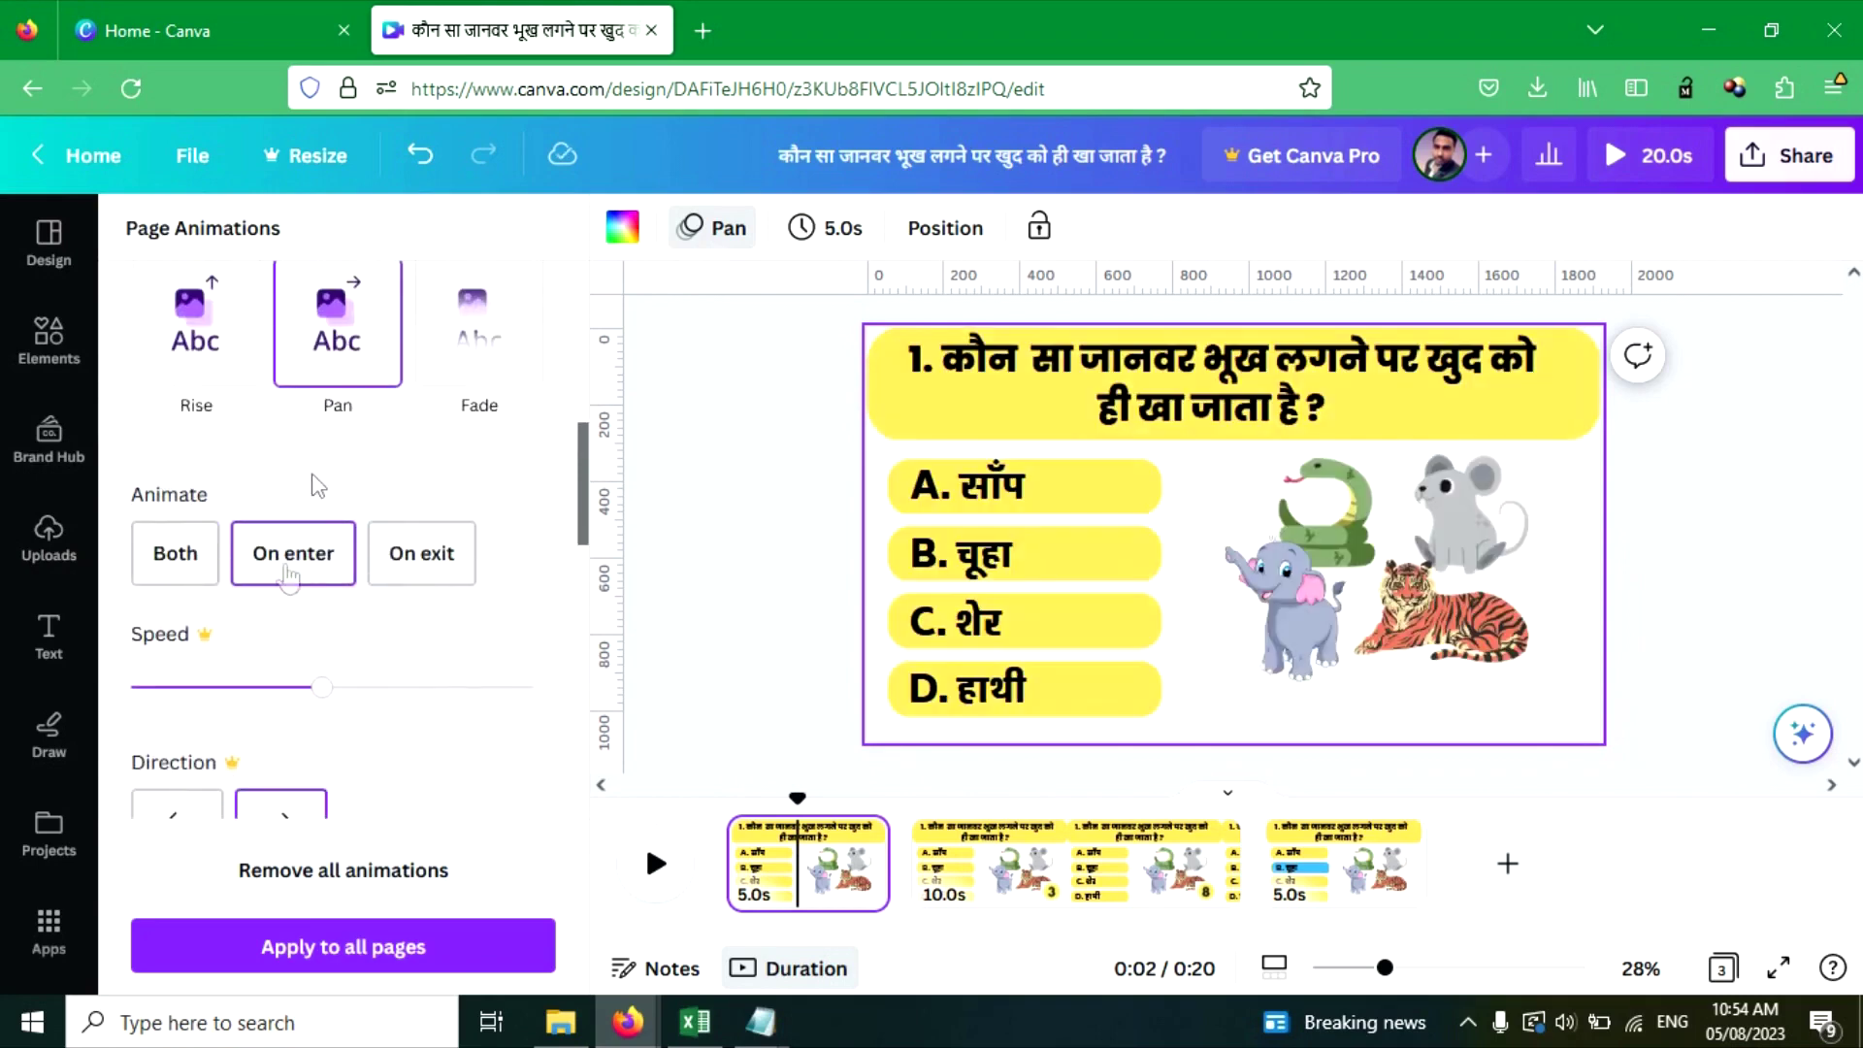
left_click(718, 705)
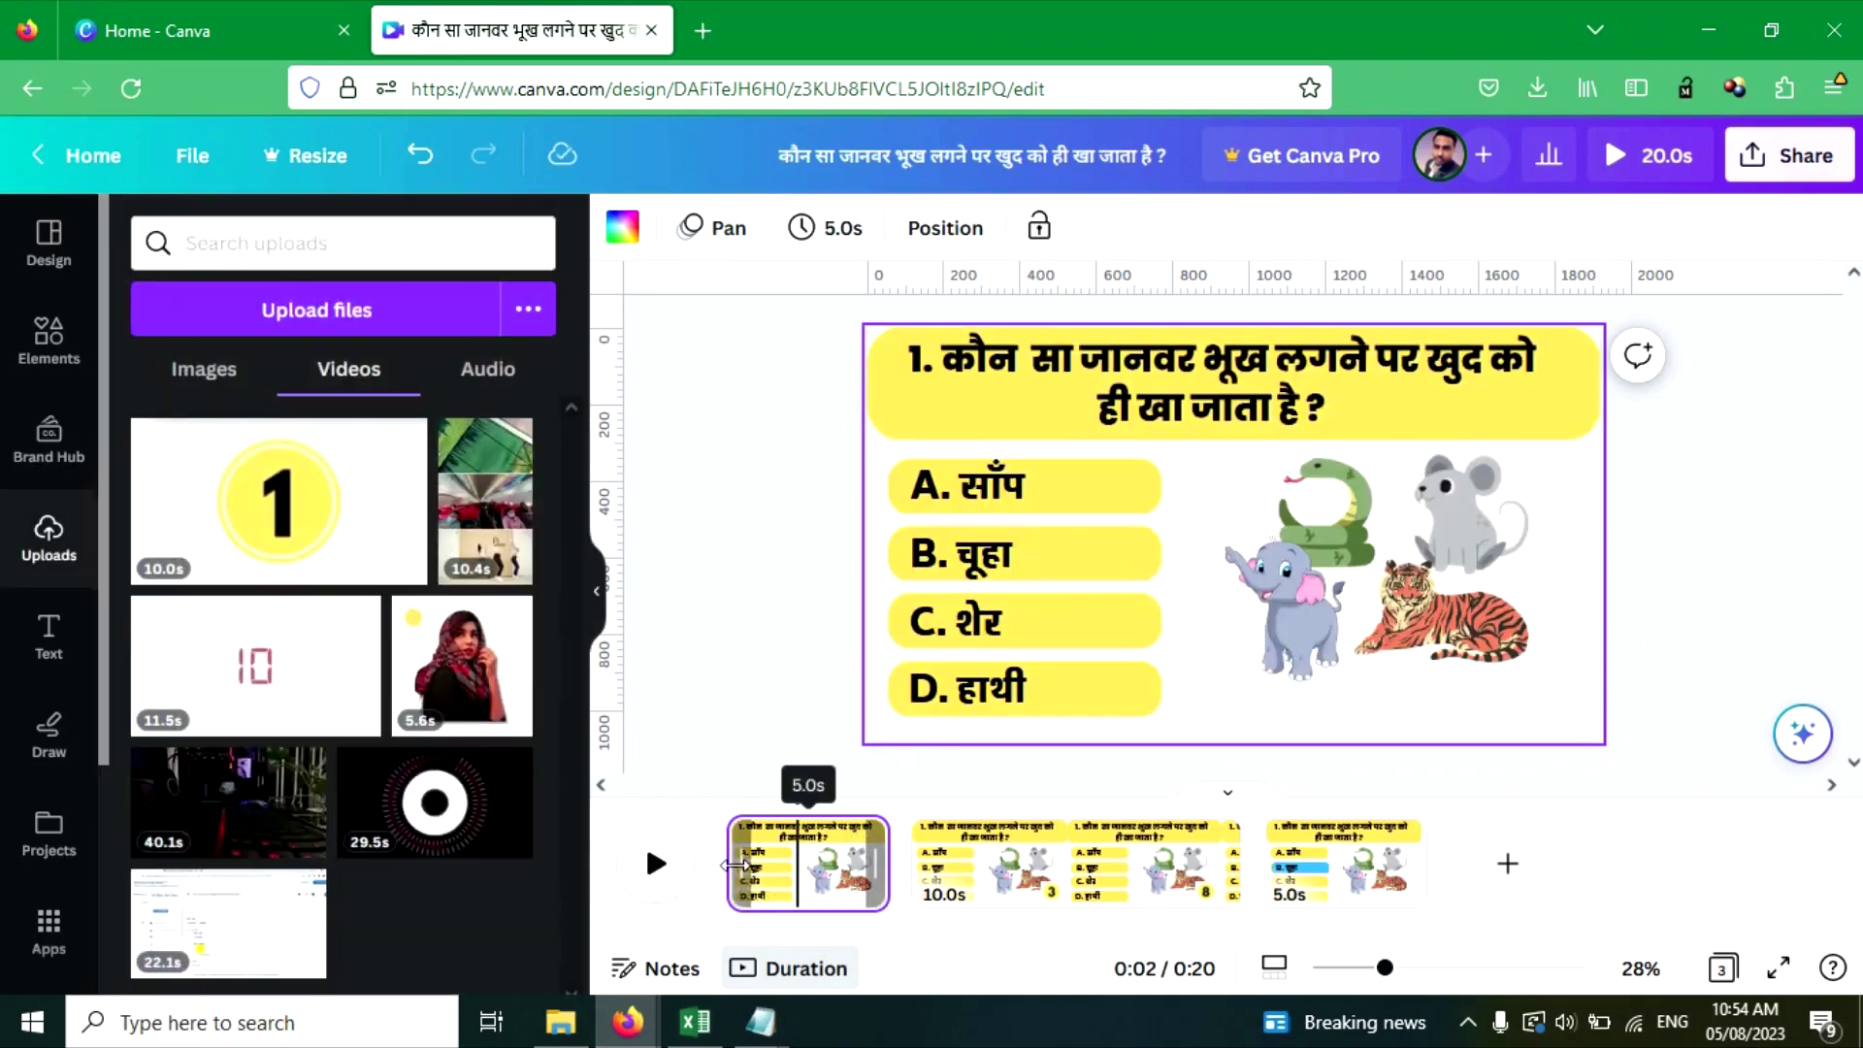
left_click(655, 863)
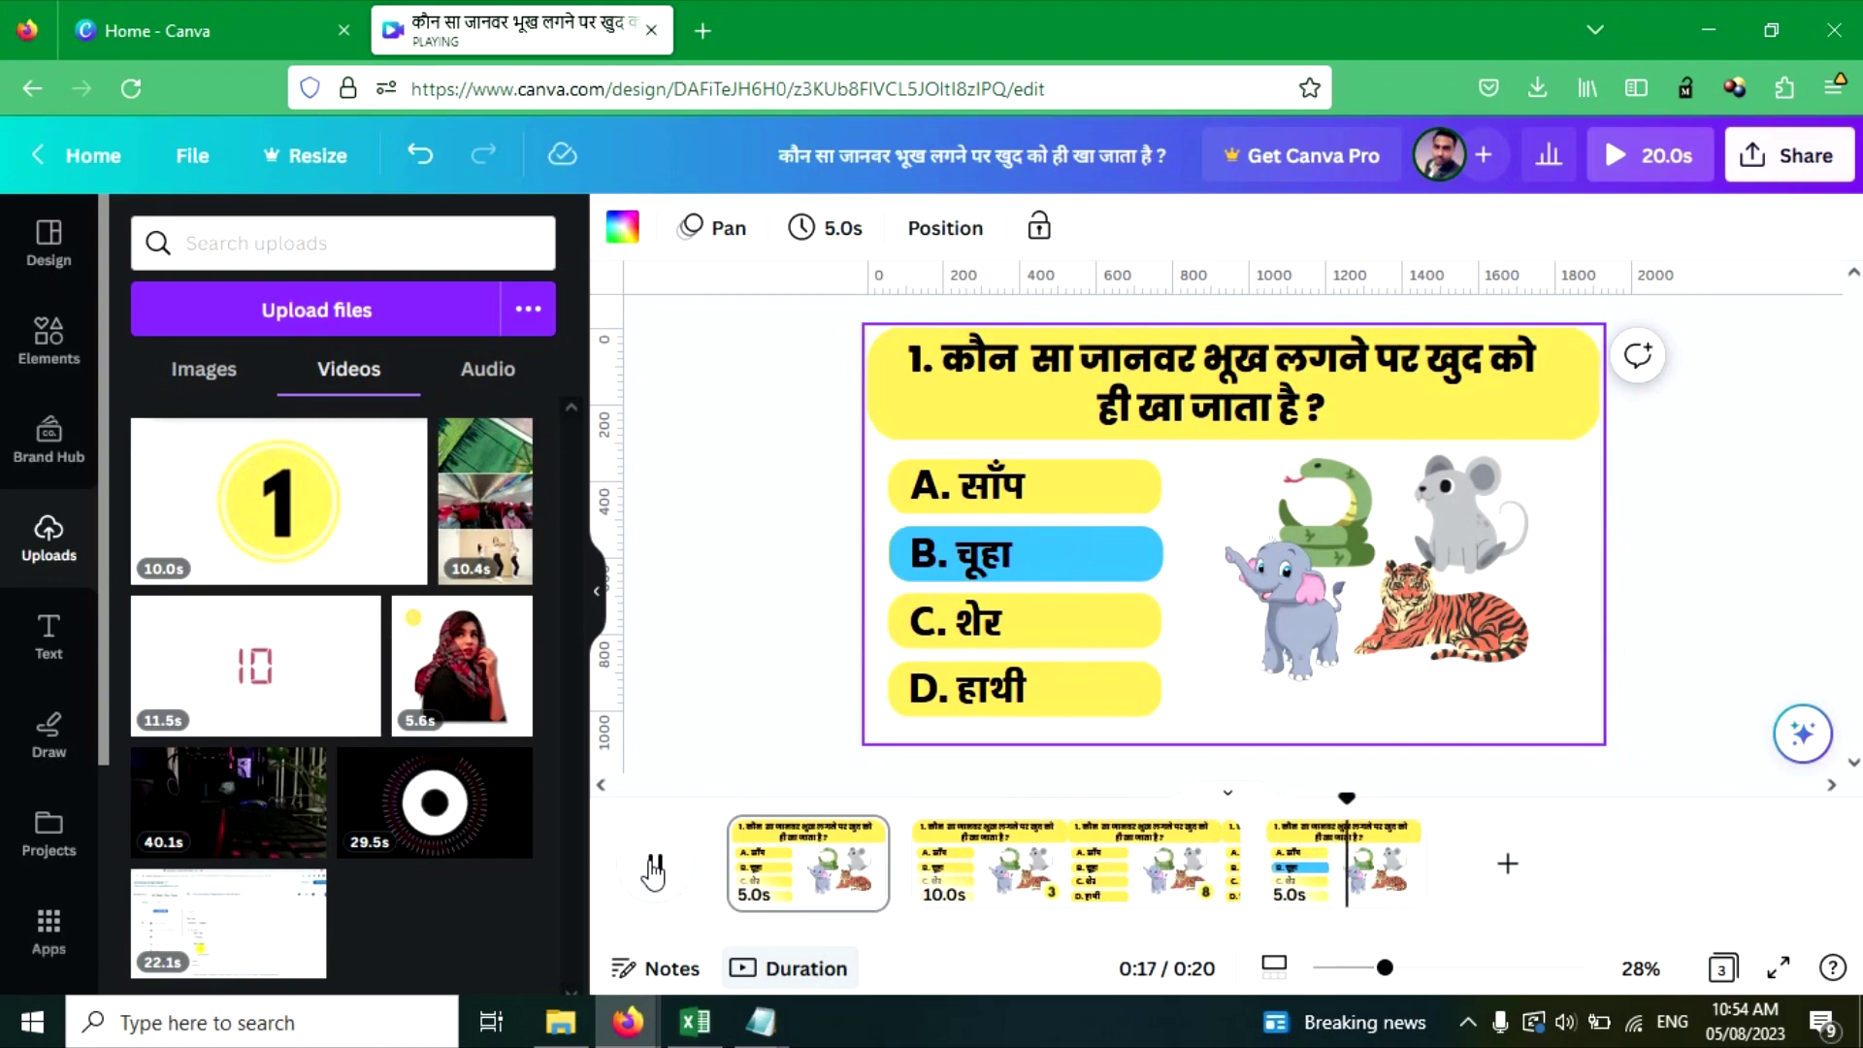
Copy all three quiz pages, paste them after the third page and open the copied question page.
left_click(782, 869)
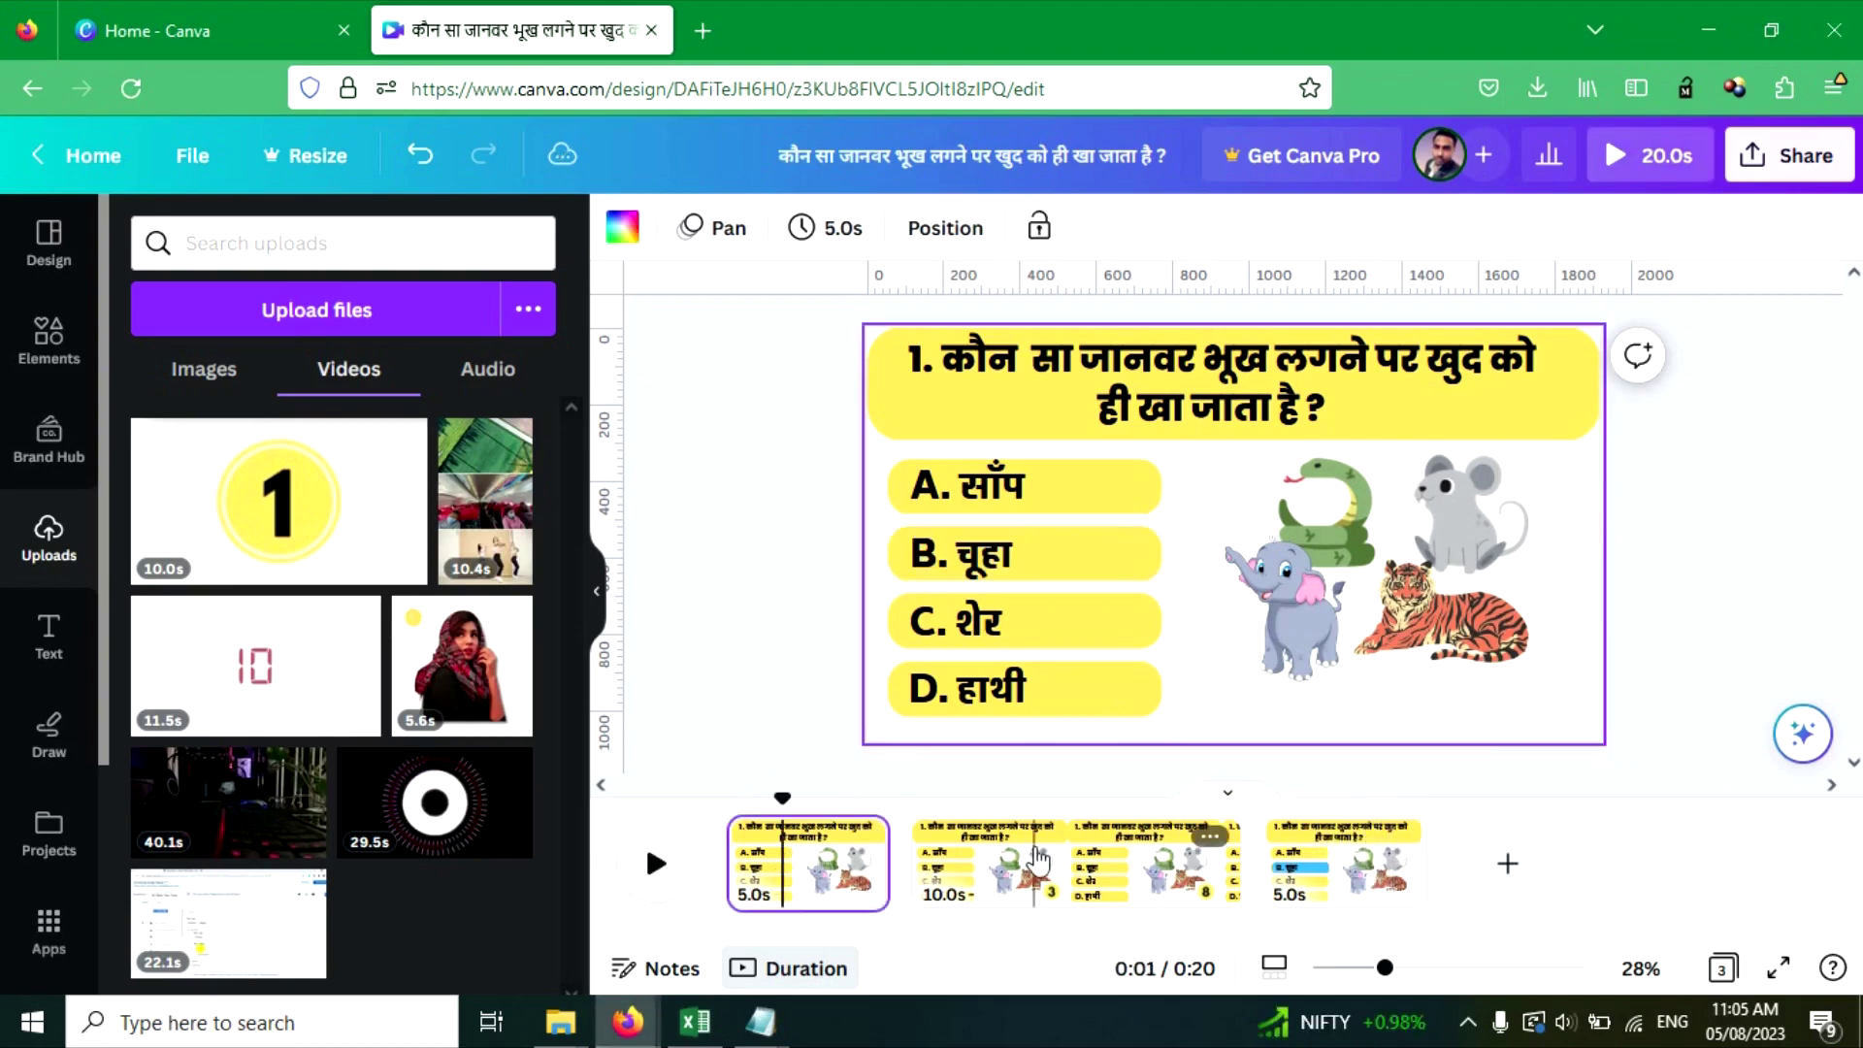
left_click(1326, 867)
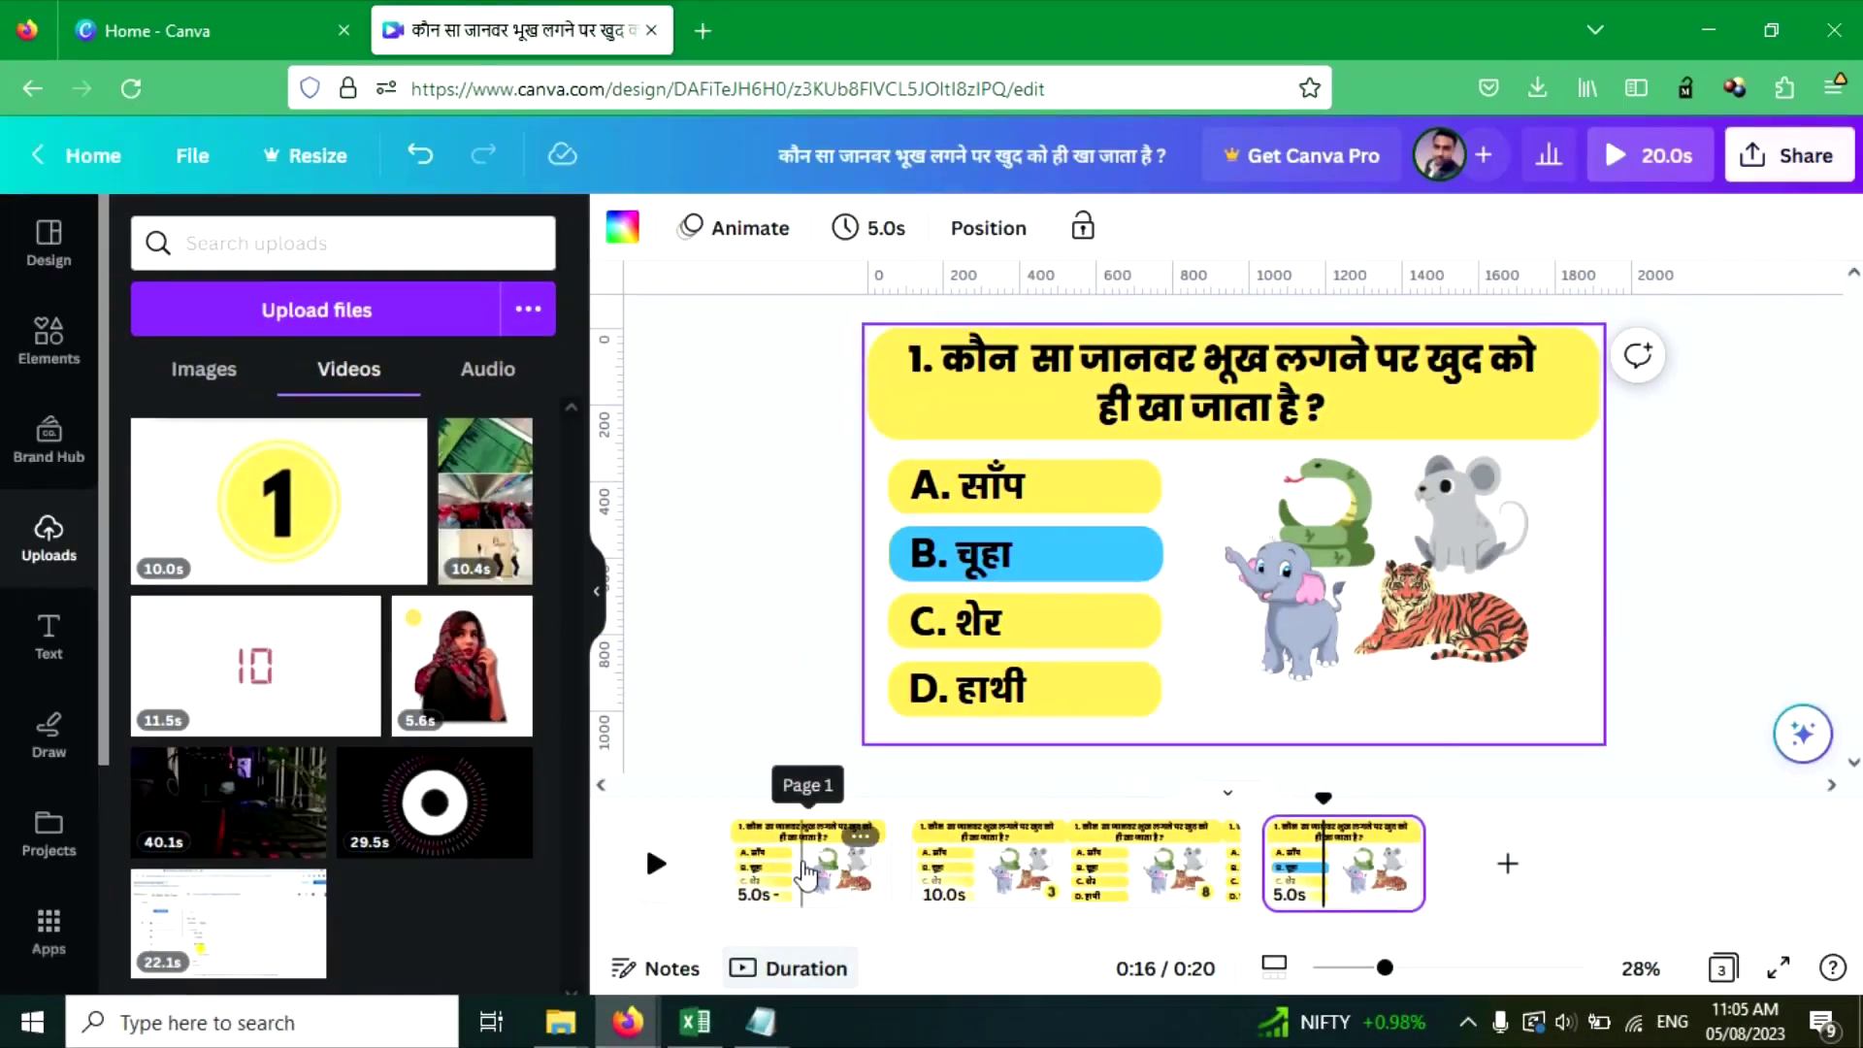
left_click(797, 867)
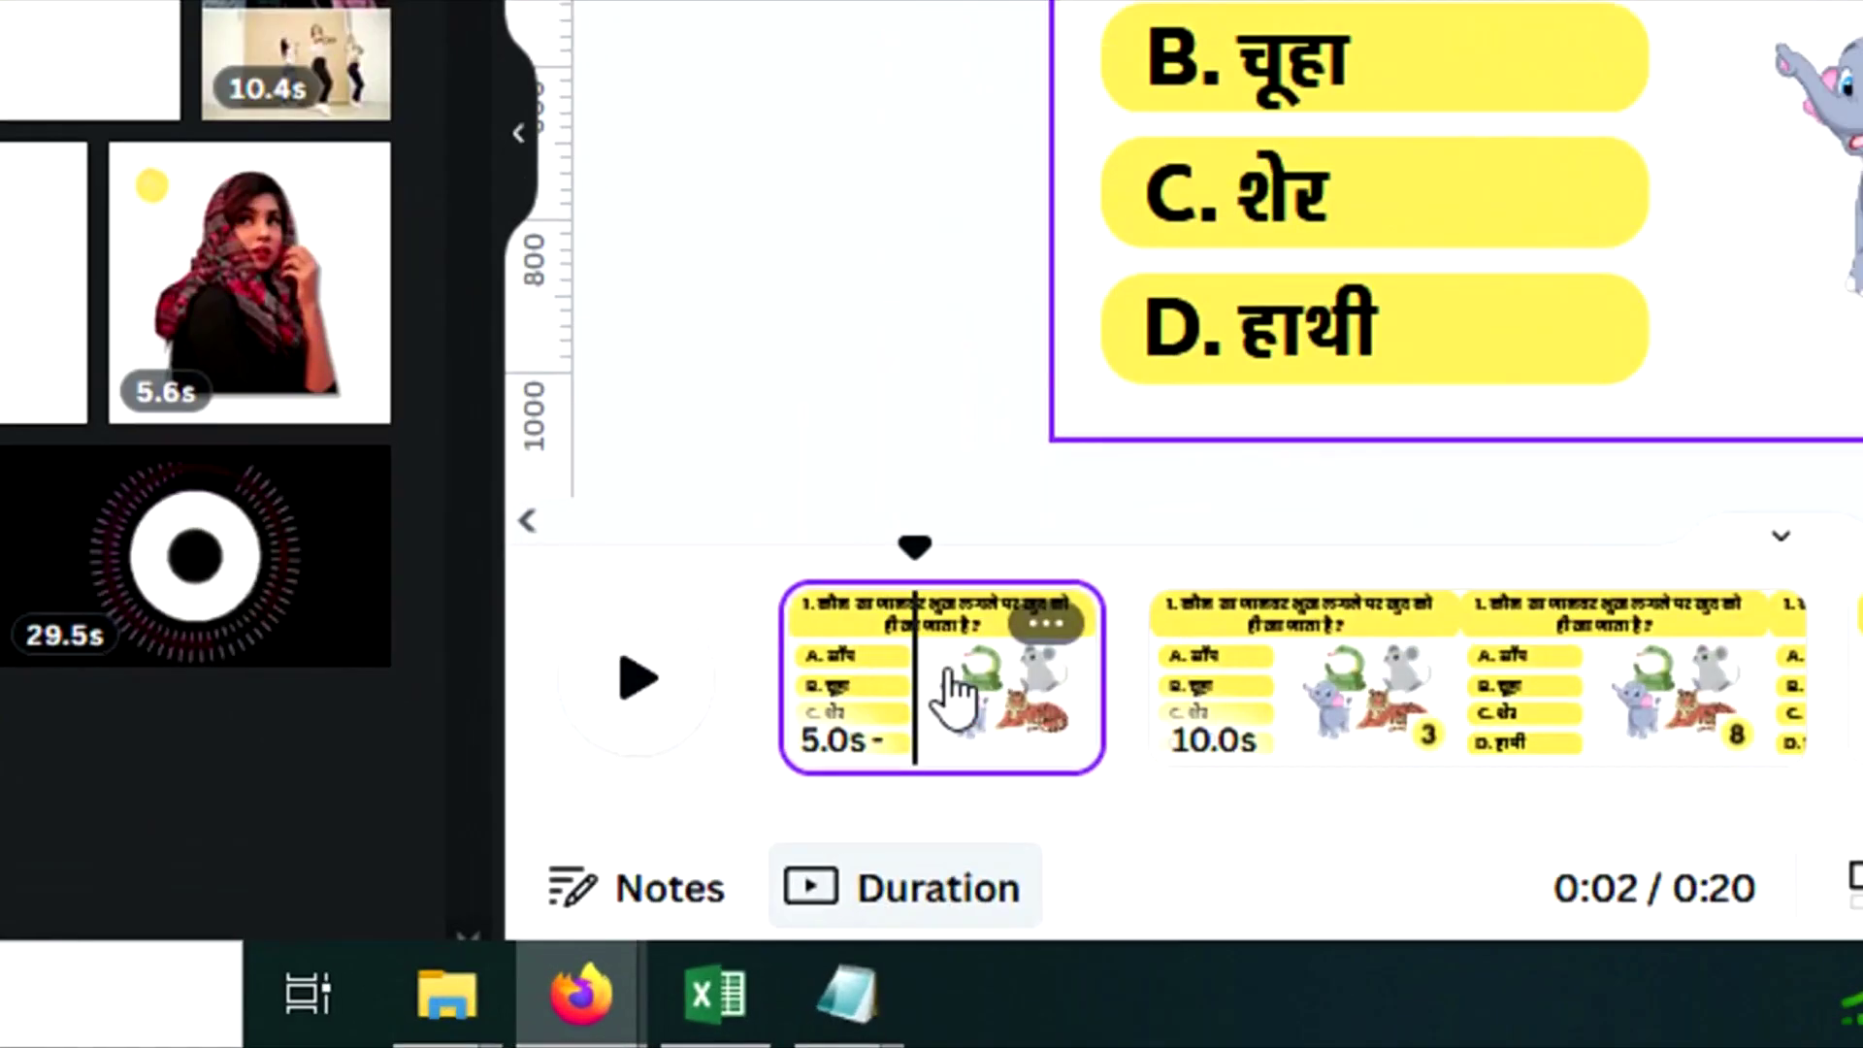
left_click(882, 689)
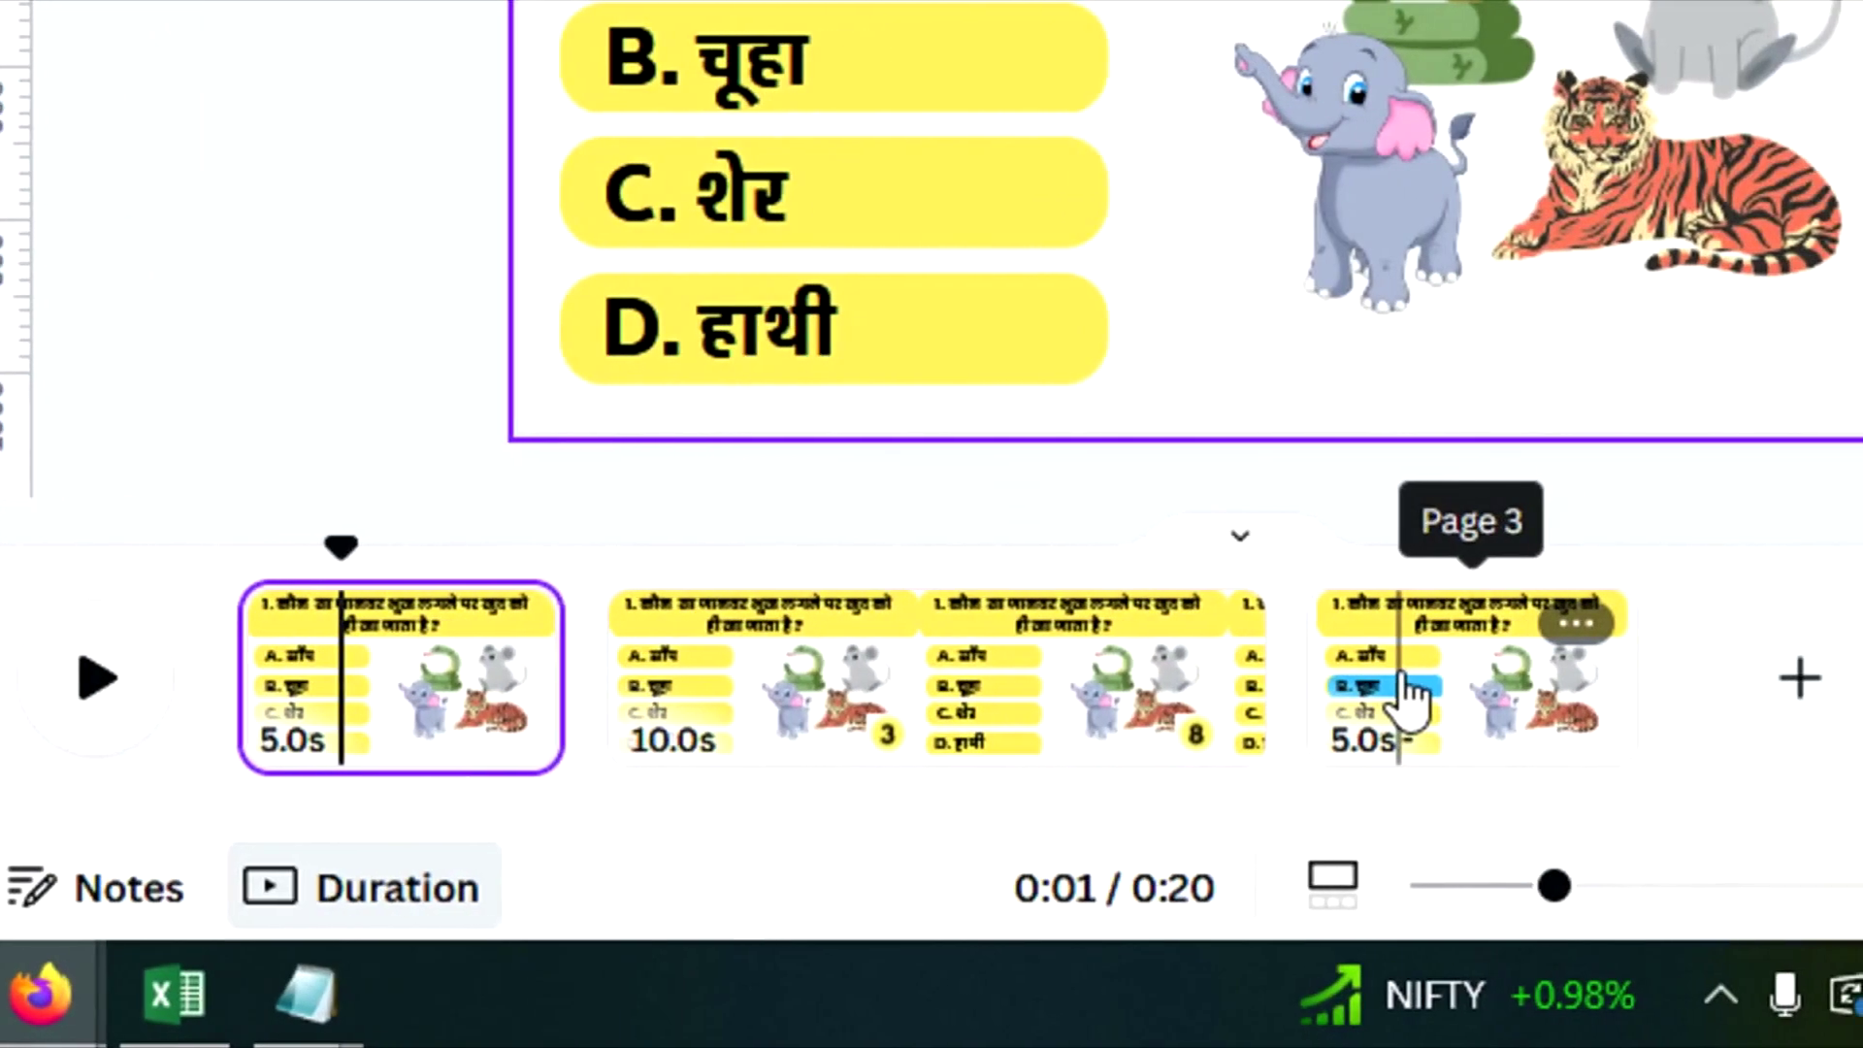
left_click(1417, 691, "shift")
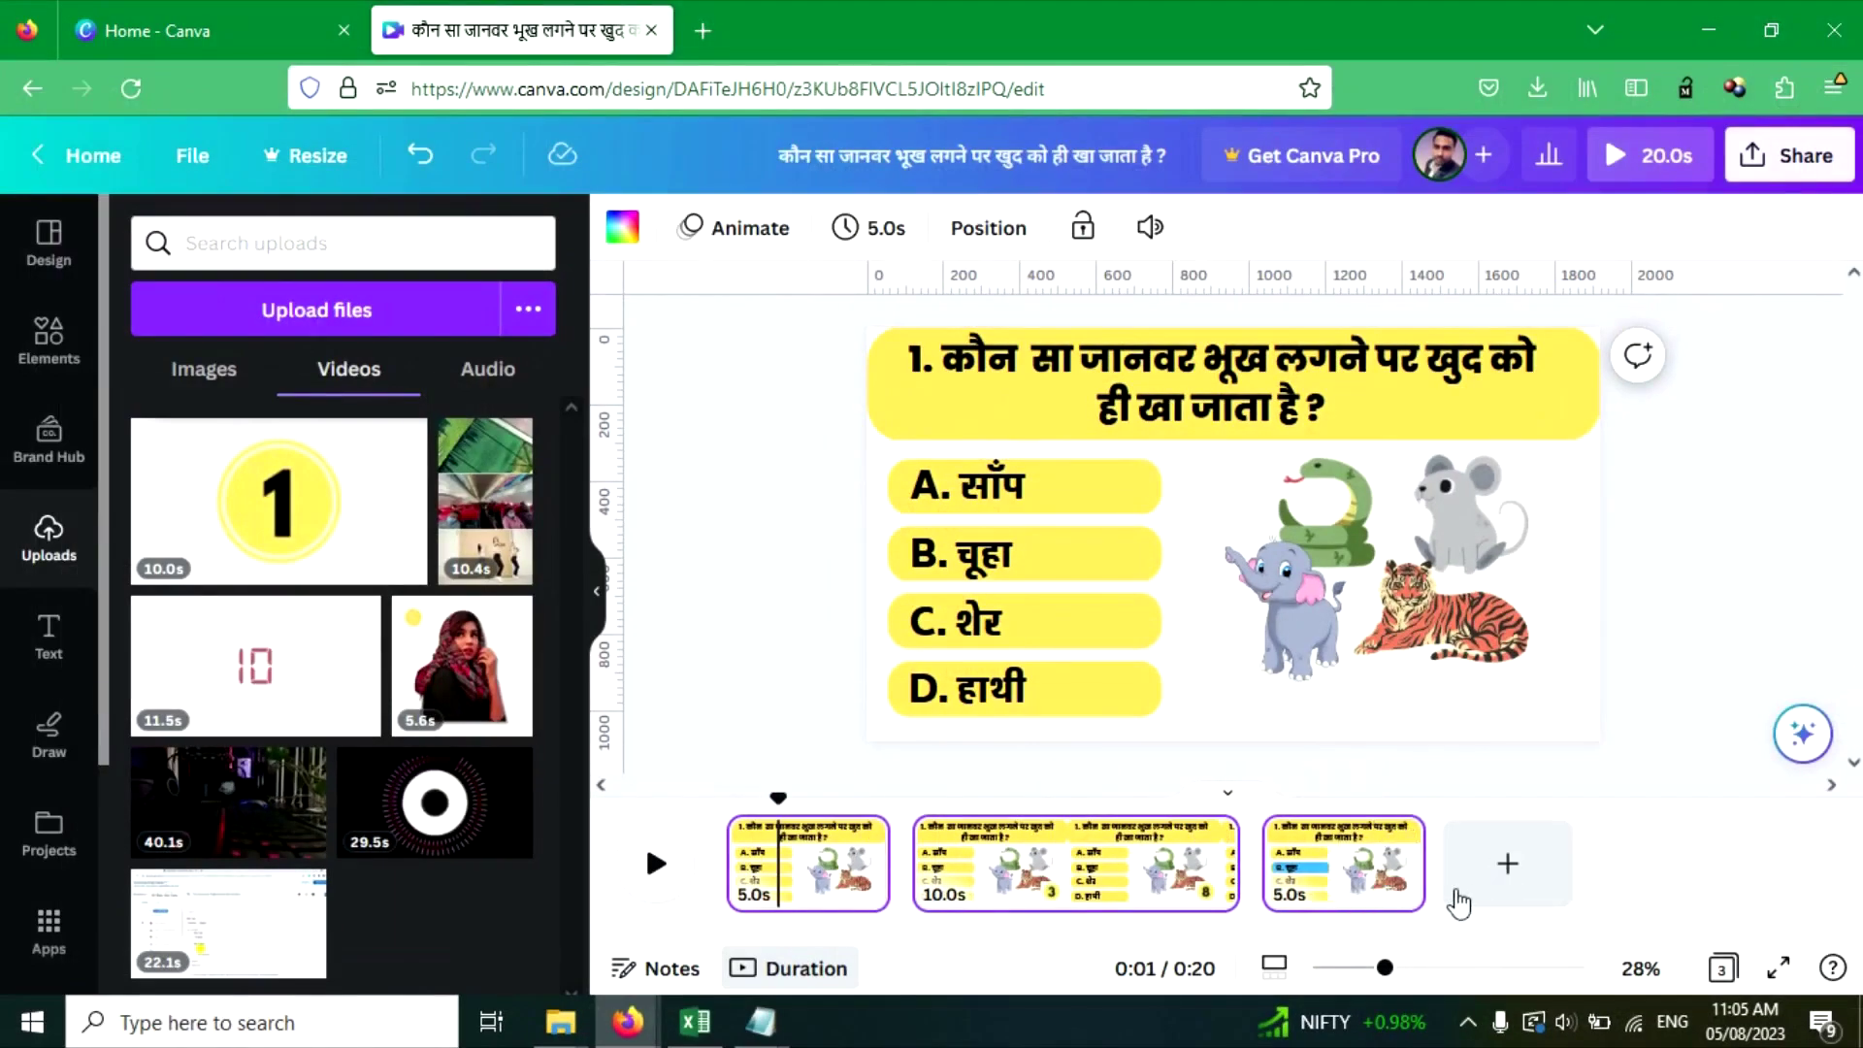
key("ctrl+v")
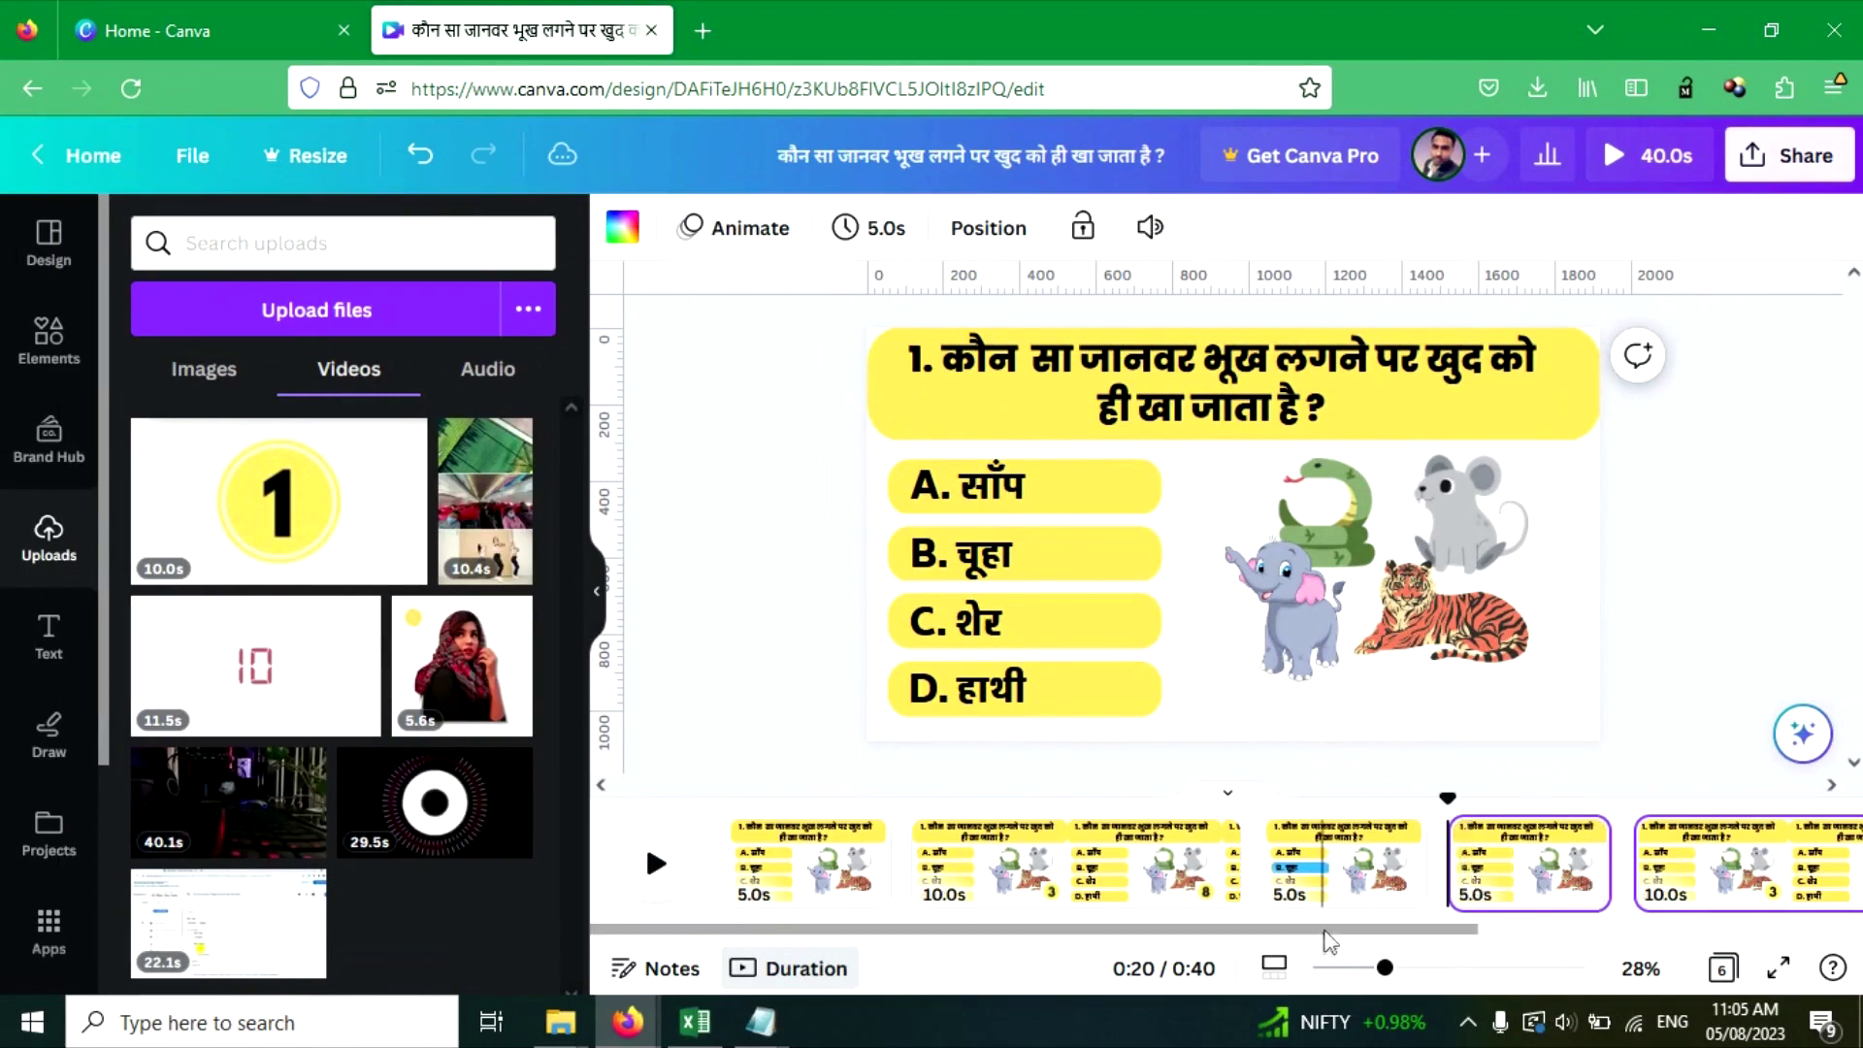
left_click_drag(1329, 932, 1407, 932)
left_click(1402, 859)
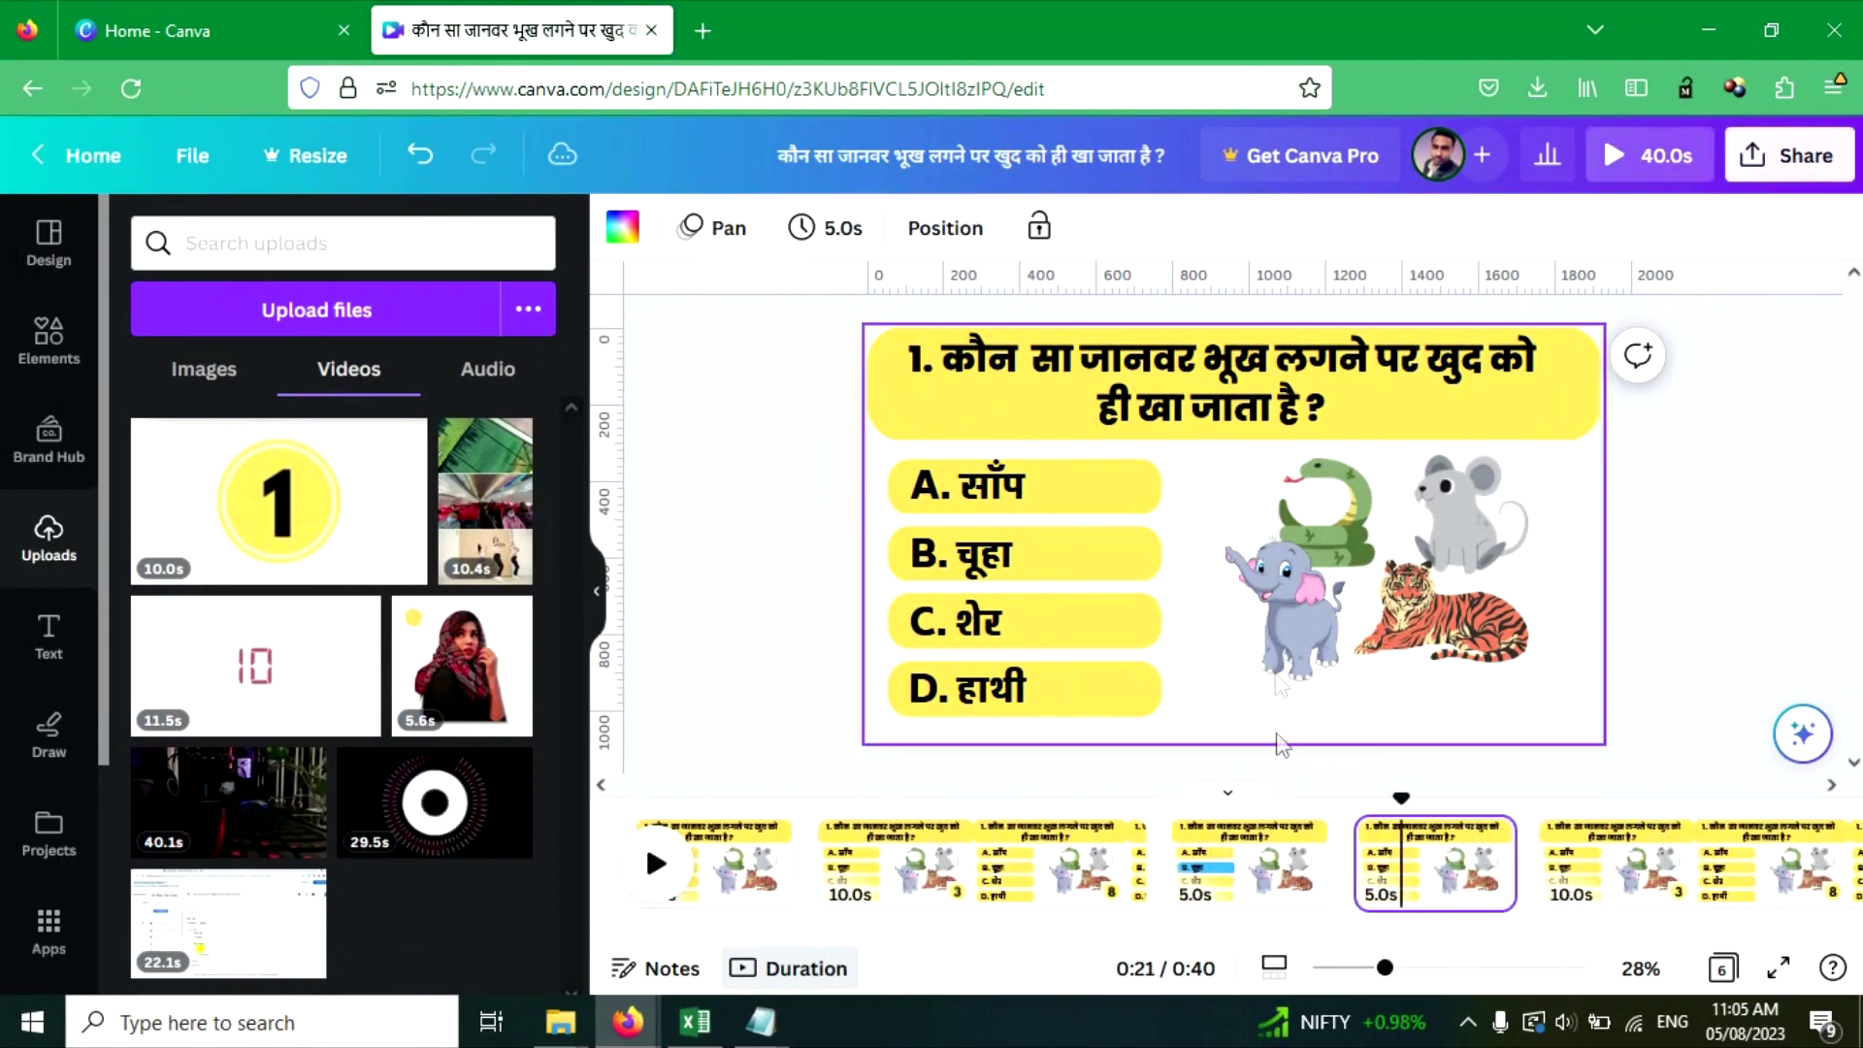
Try to remove the number from the copied question heading, and undo this edit together with the pasted pages.
left_click(912, 364)
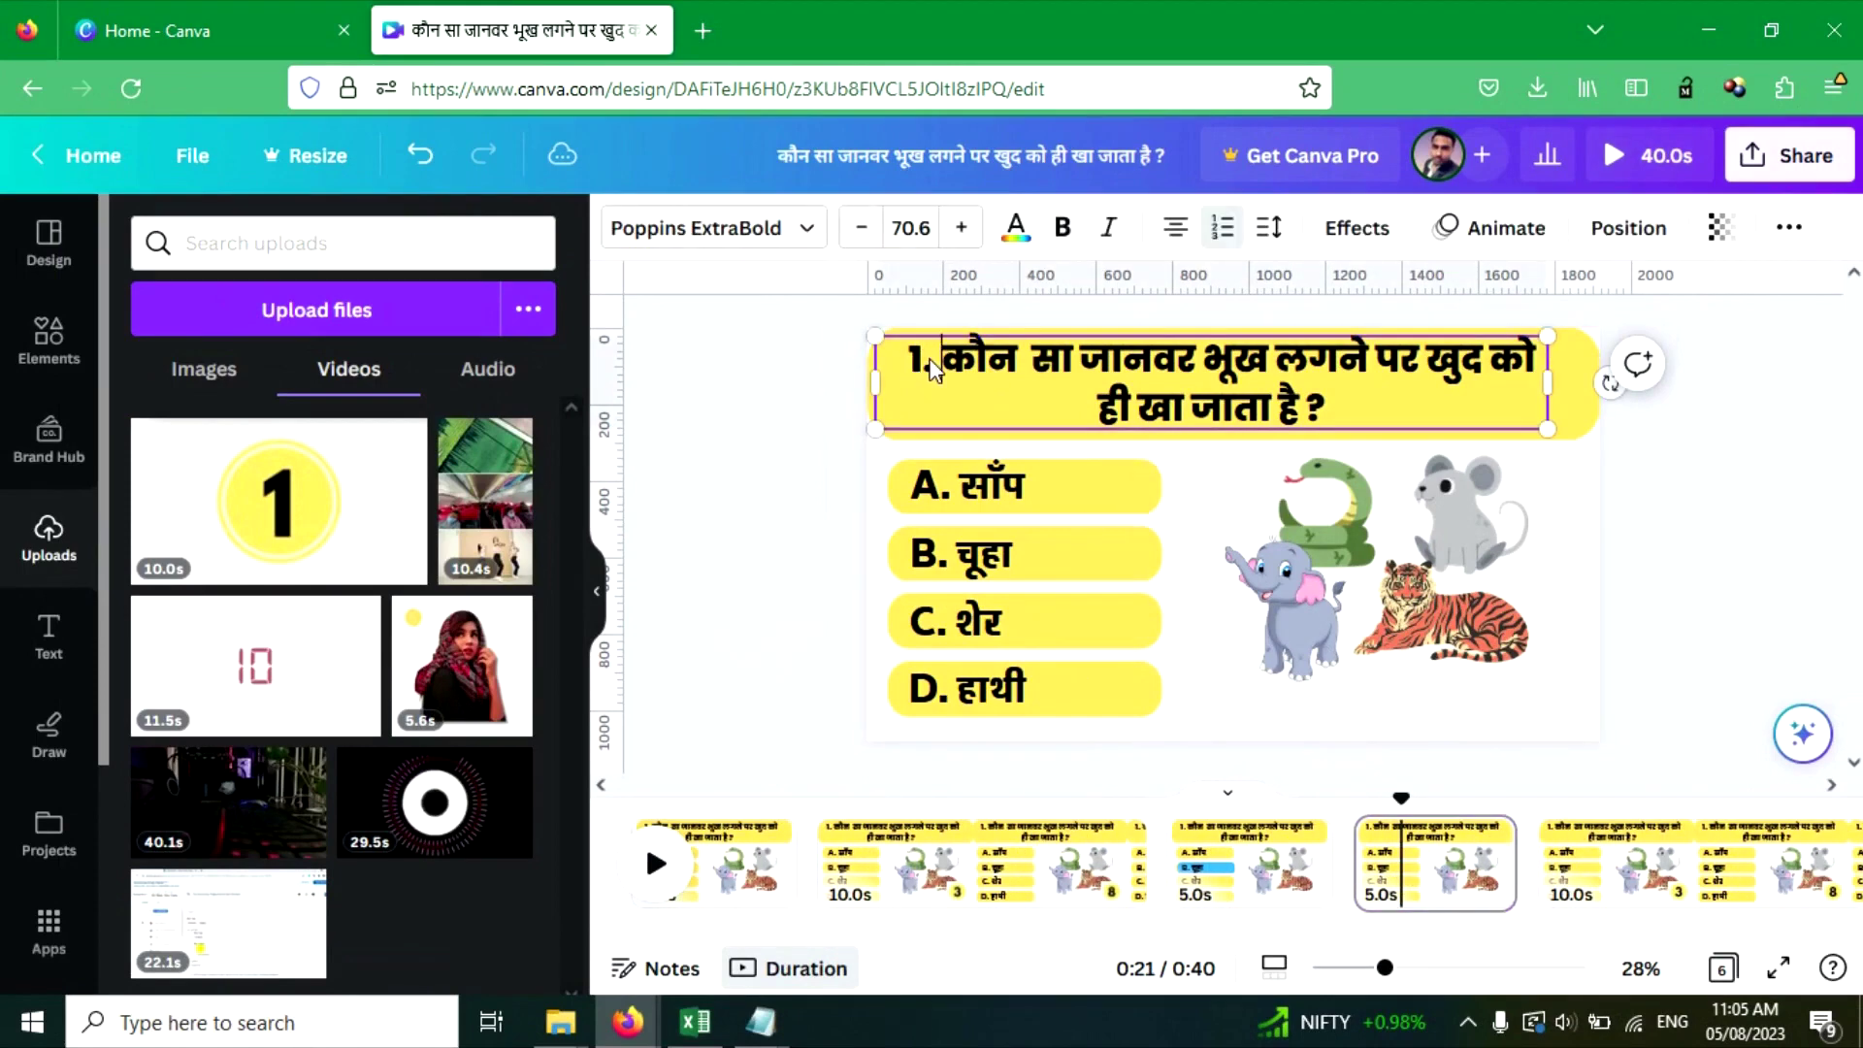
double_click(924, 369)
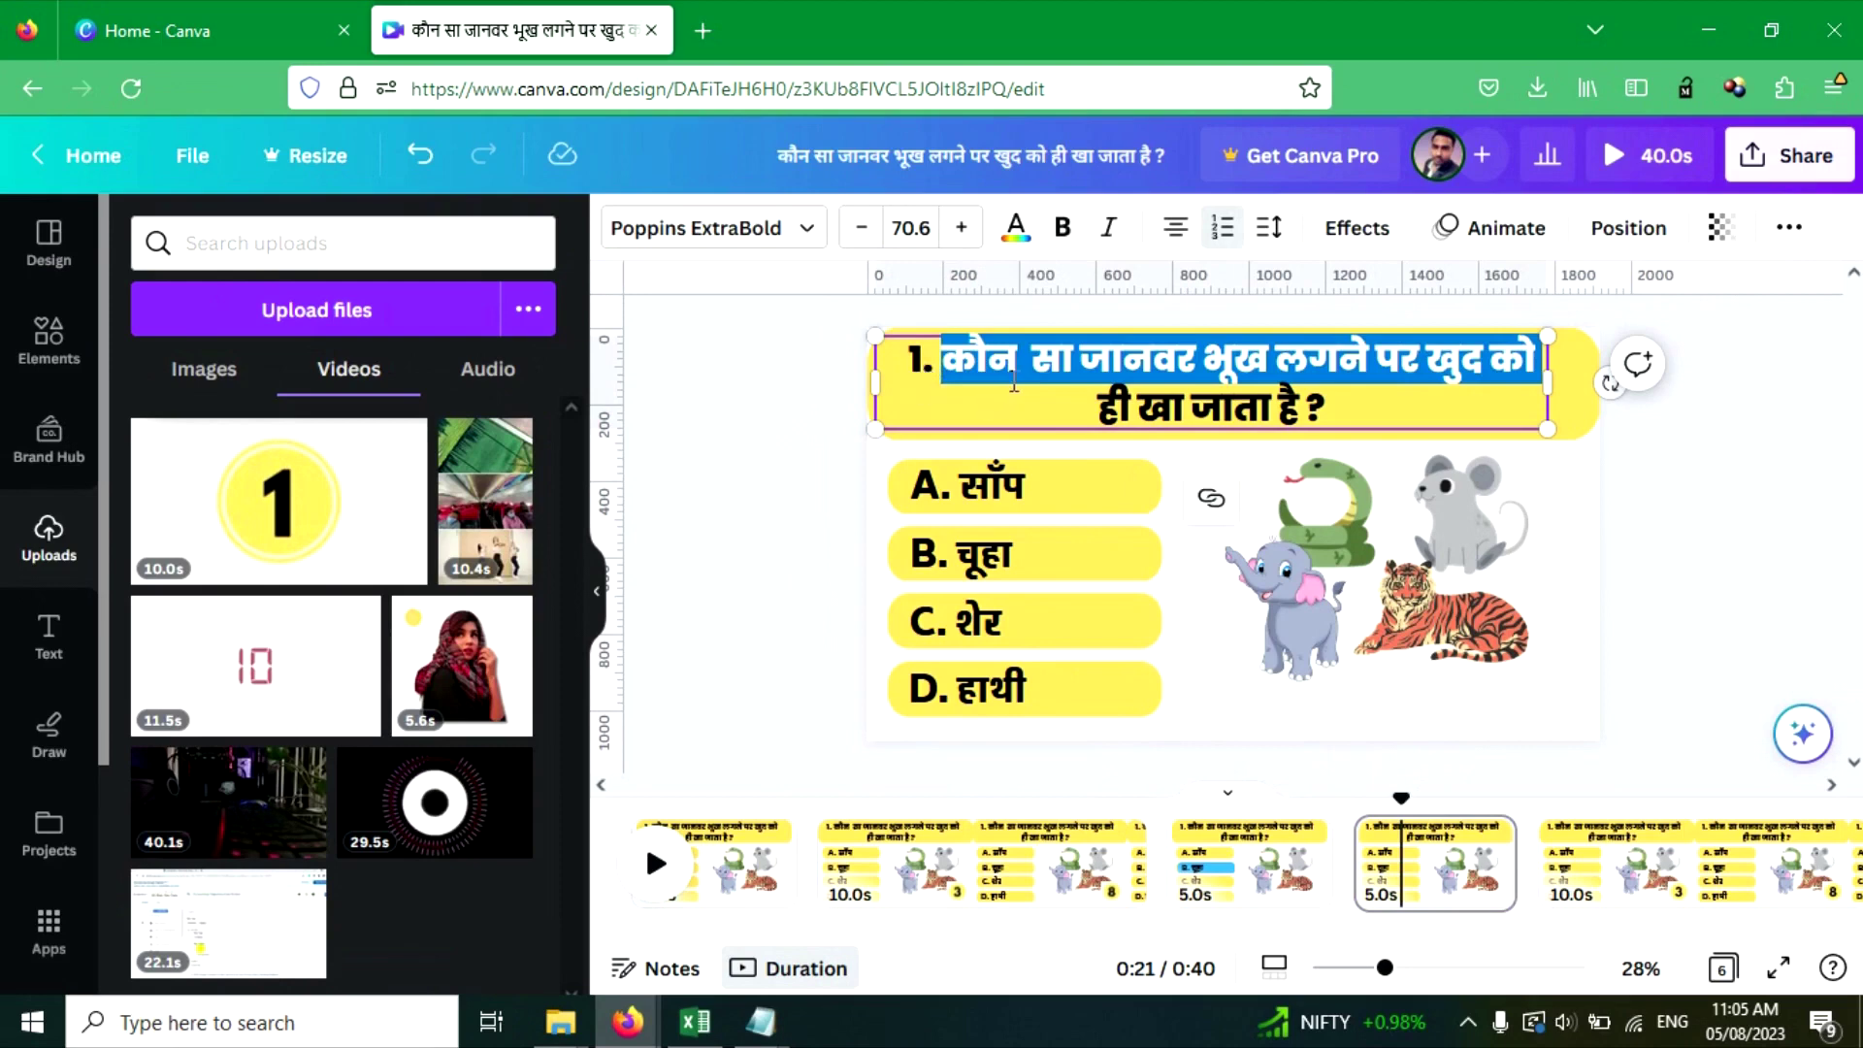
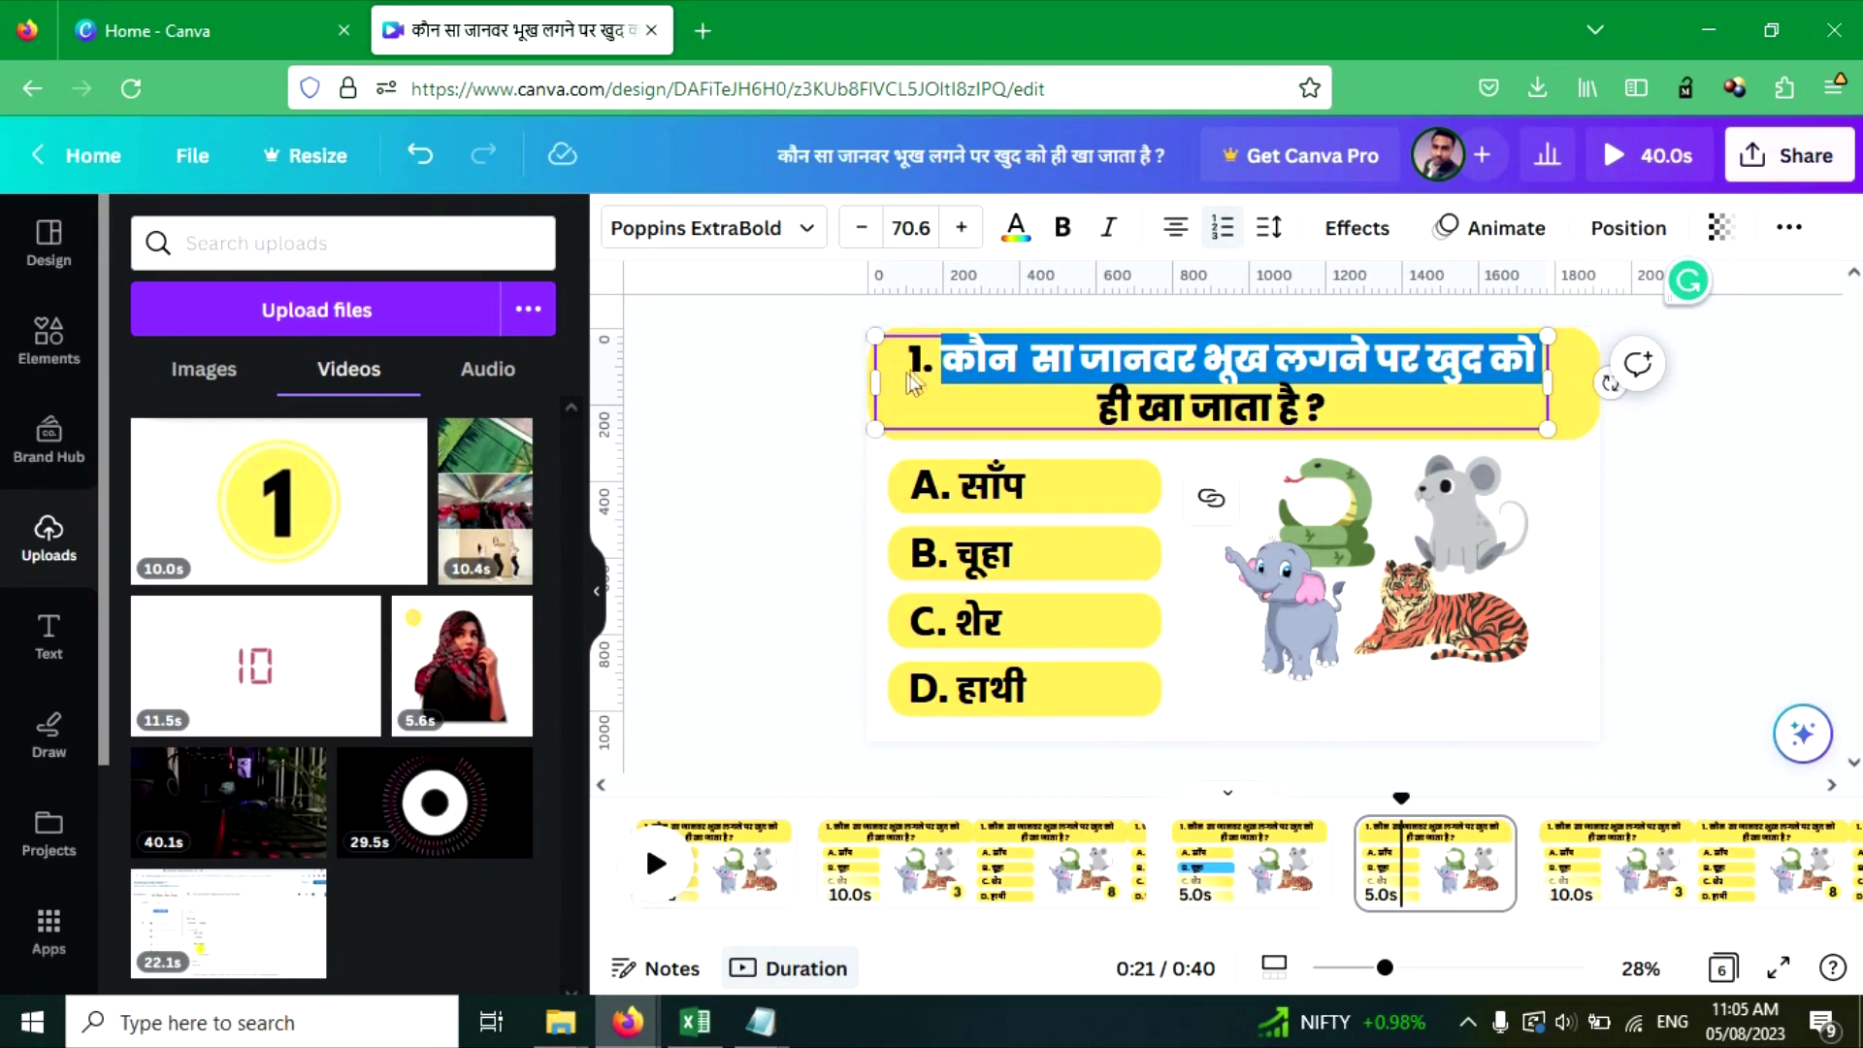
left_click(940, 364)
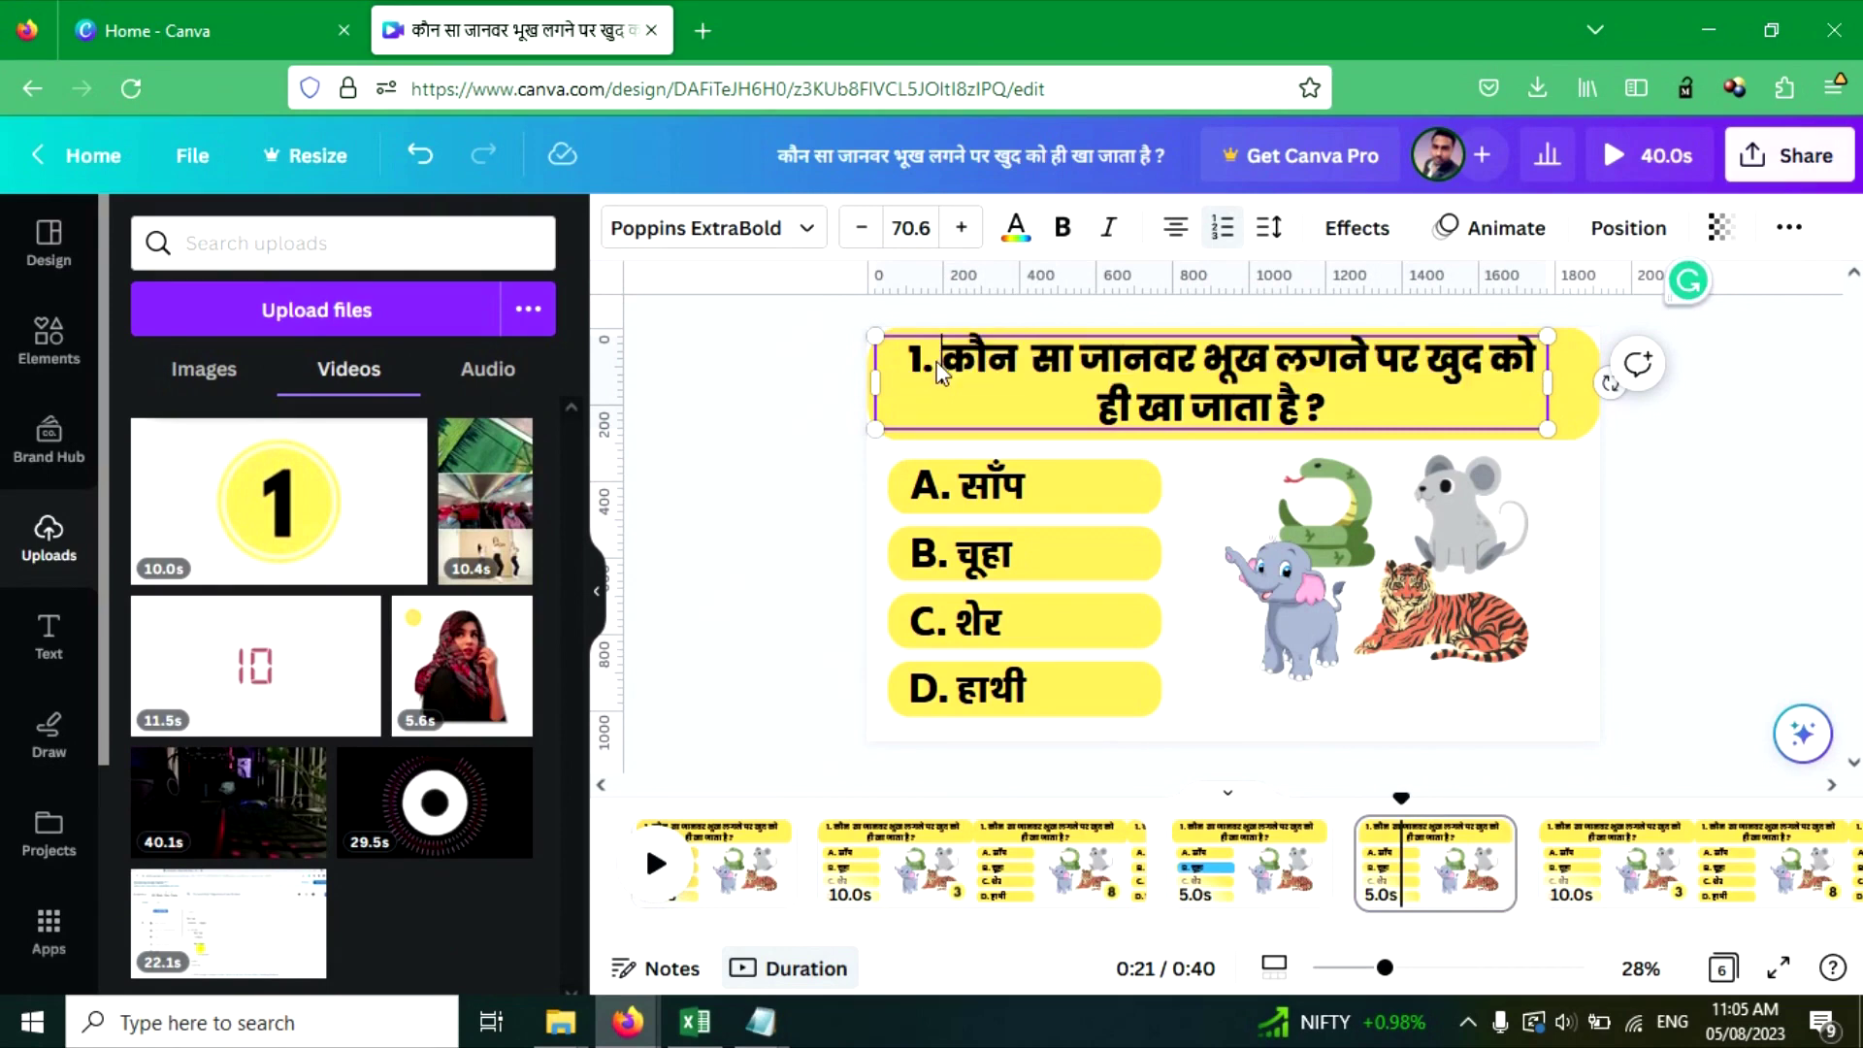
key("BackSpace")
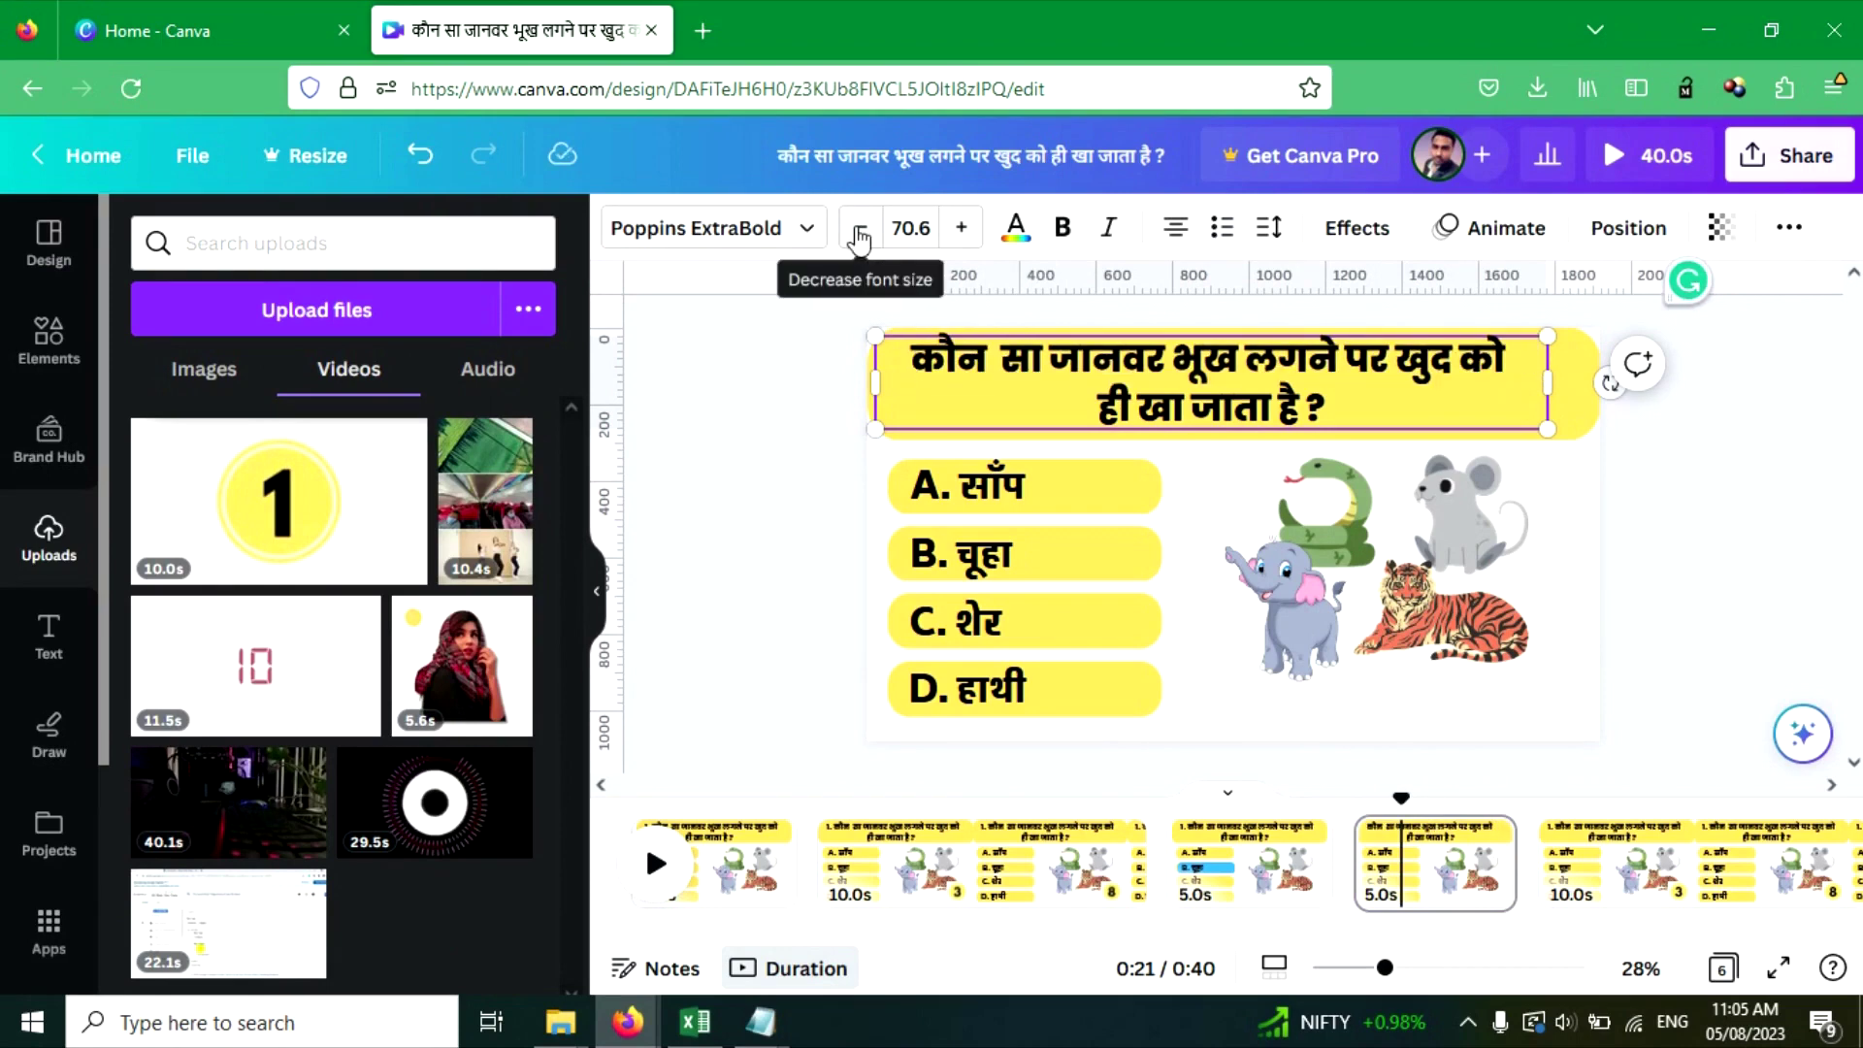
key("ctrl+z")
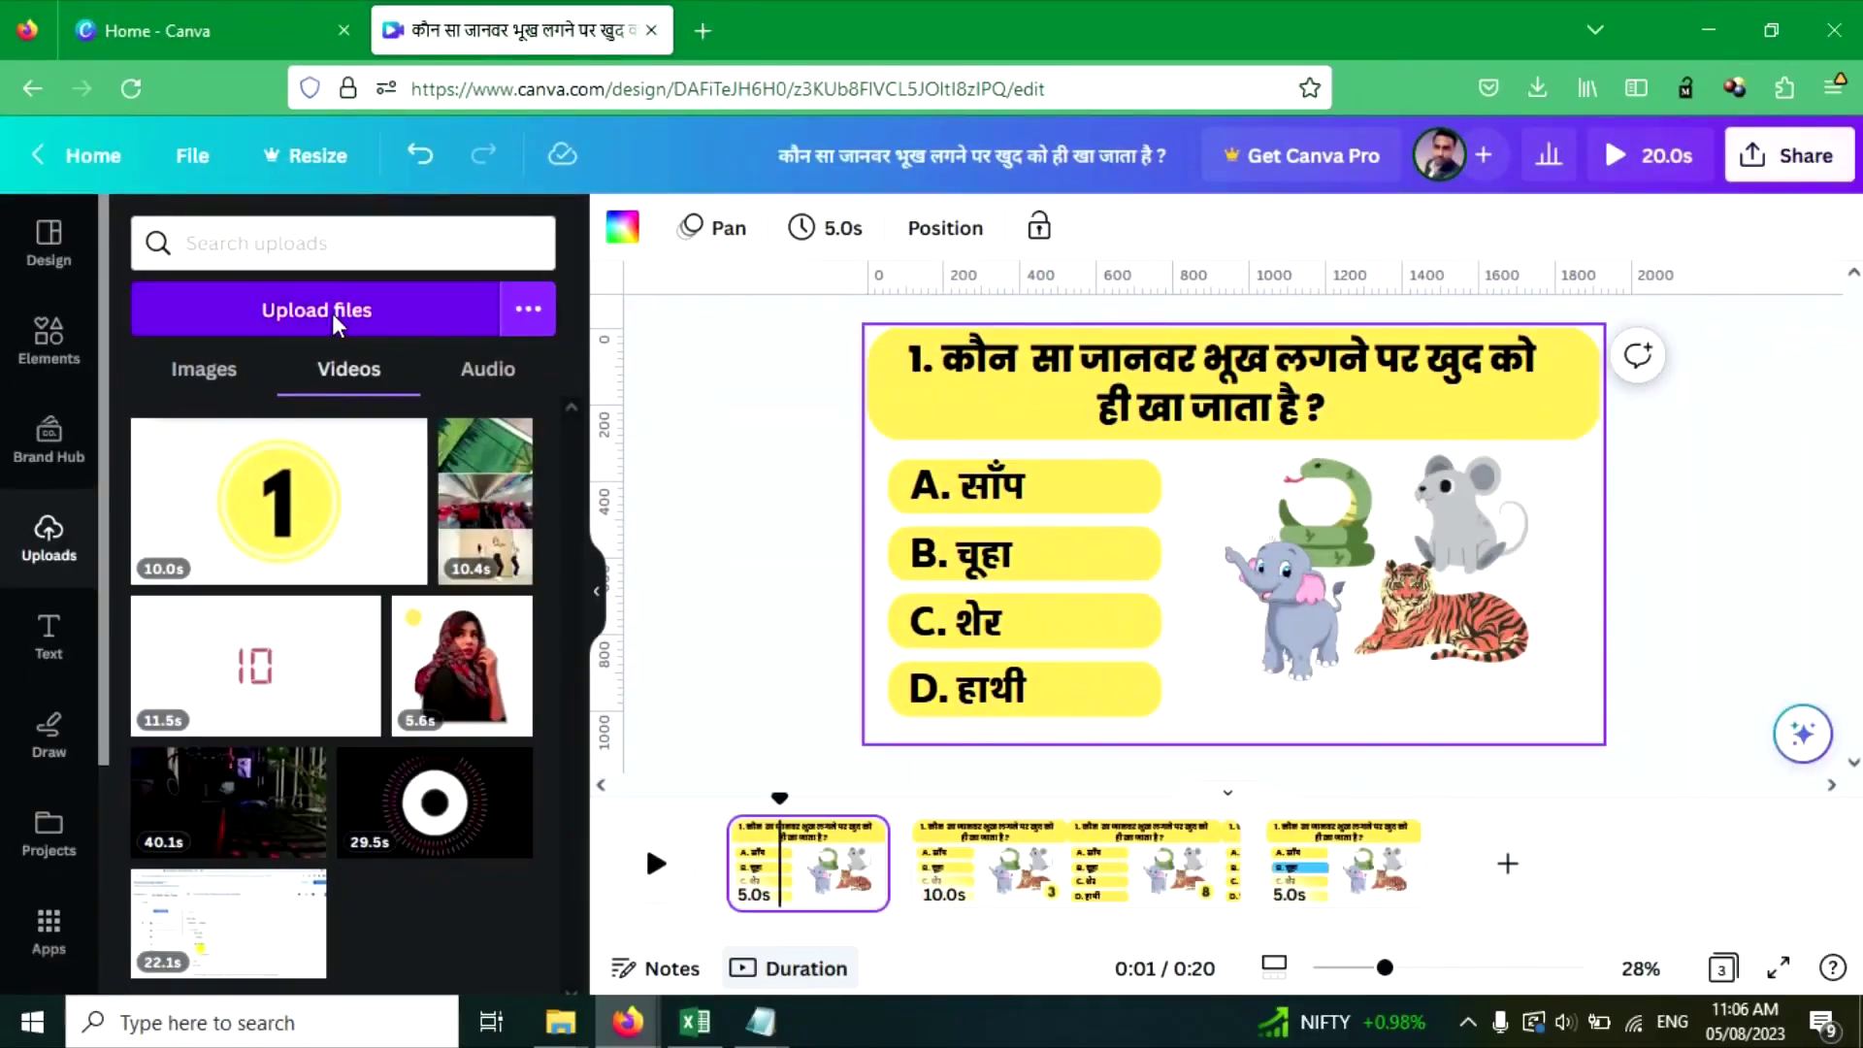
Upload the audio files "ans" and "q" from the "How to Create quiz video like BR GK" folder.
left_click(335, 320)
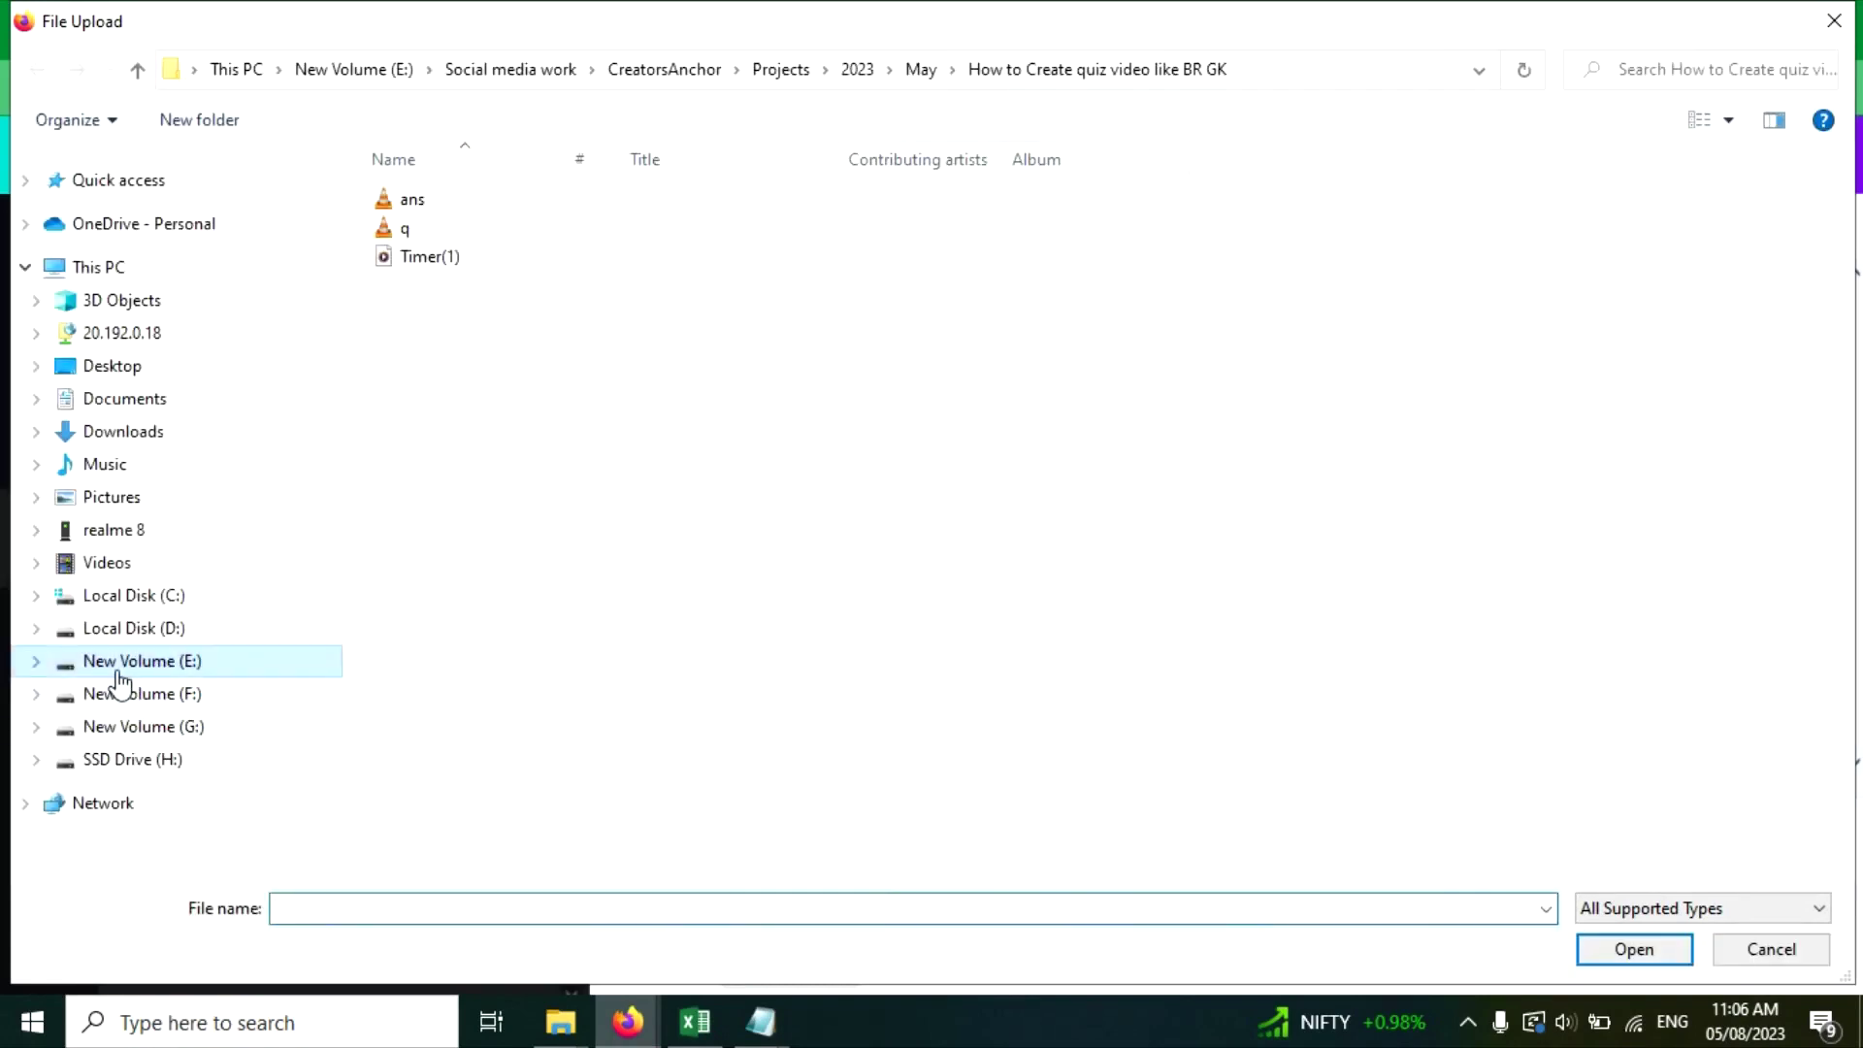
left_click(136, 664)
key("alt+Left")
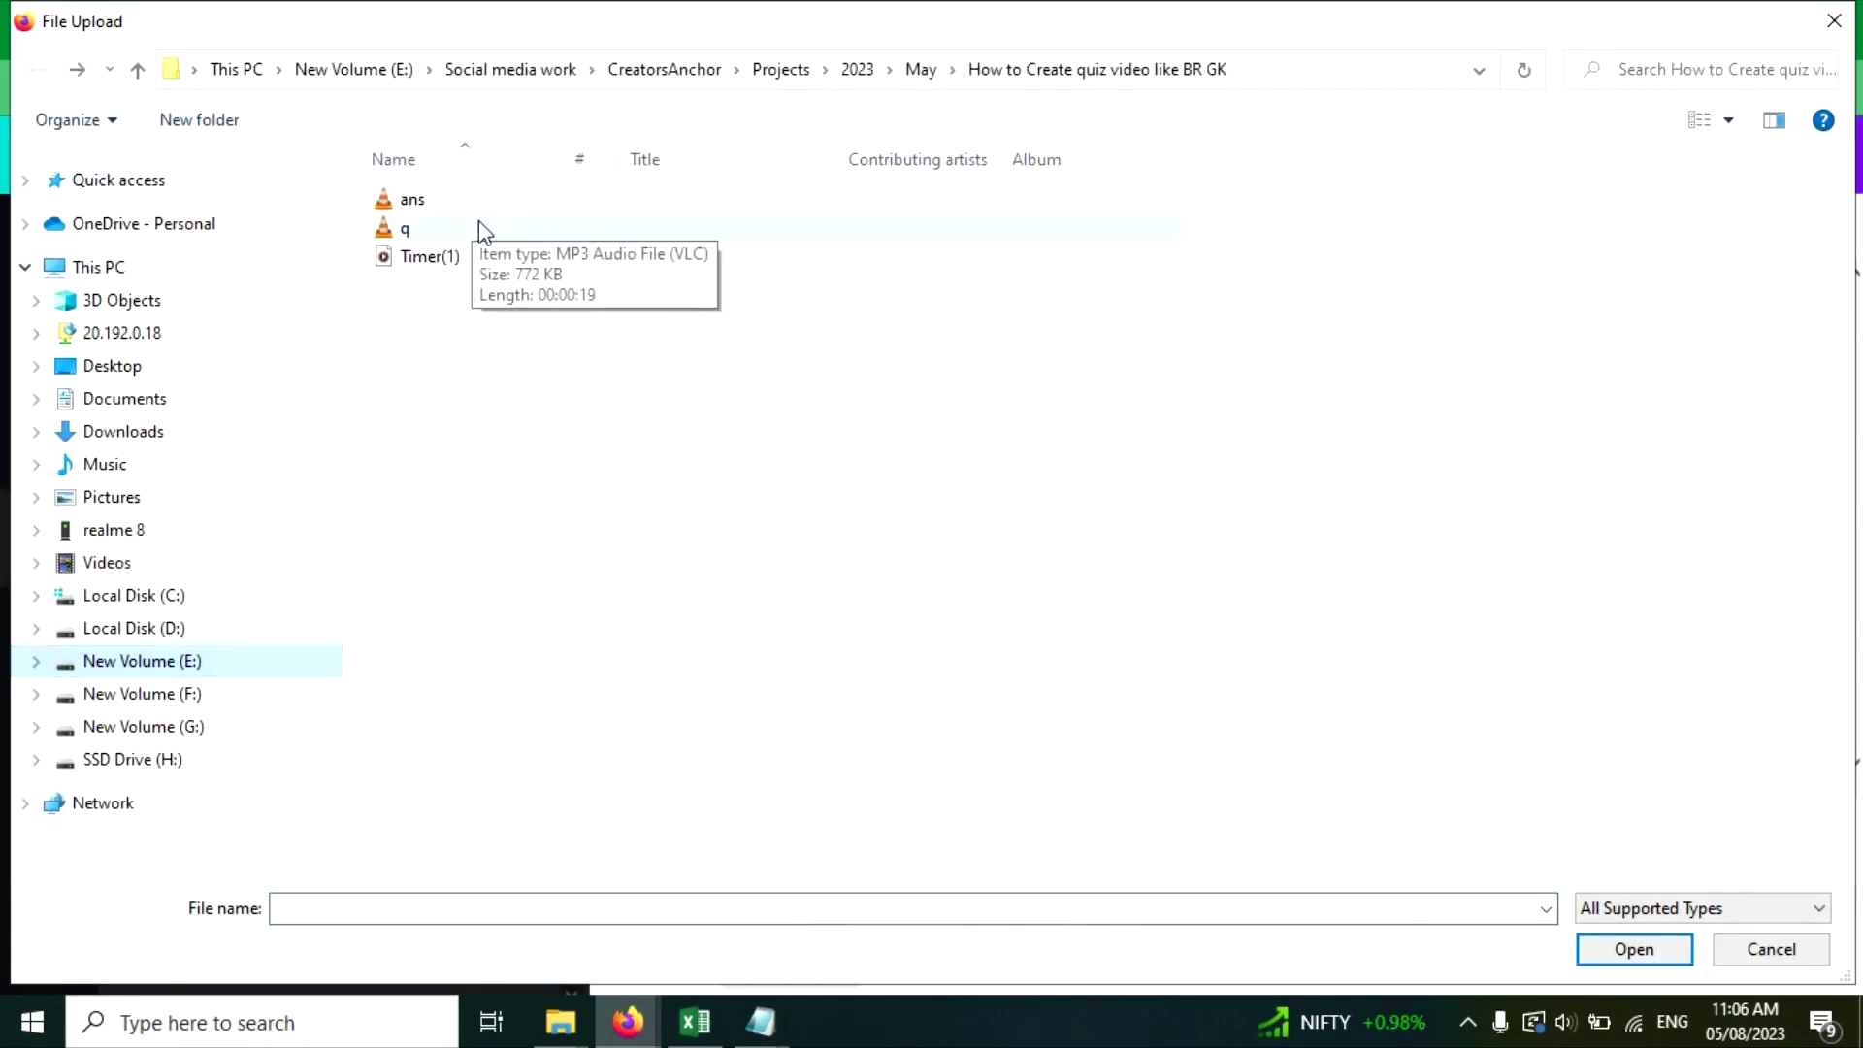
left_click(428, 233)
left_click(427, 206, "ctrl")
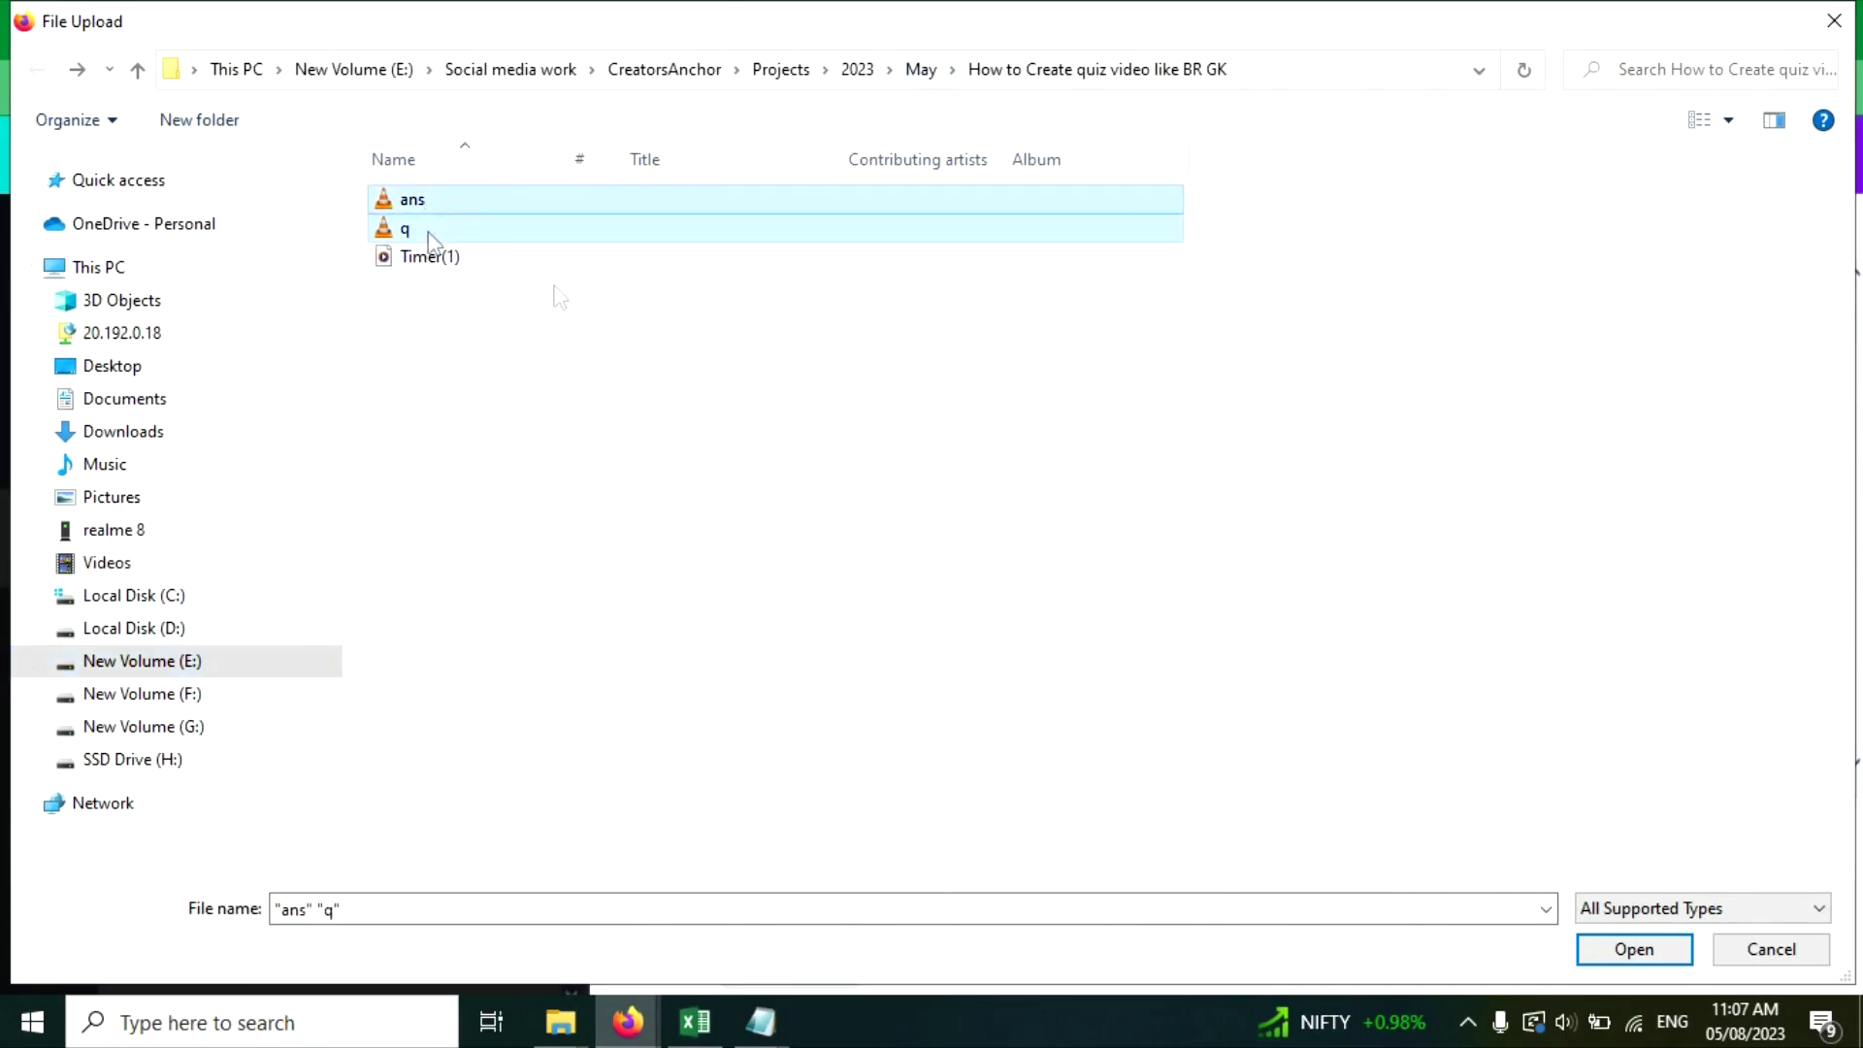
left_click(1635, 951)
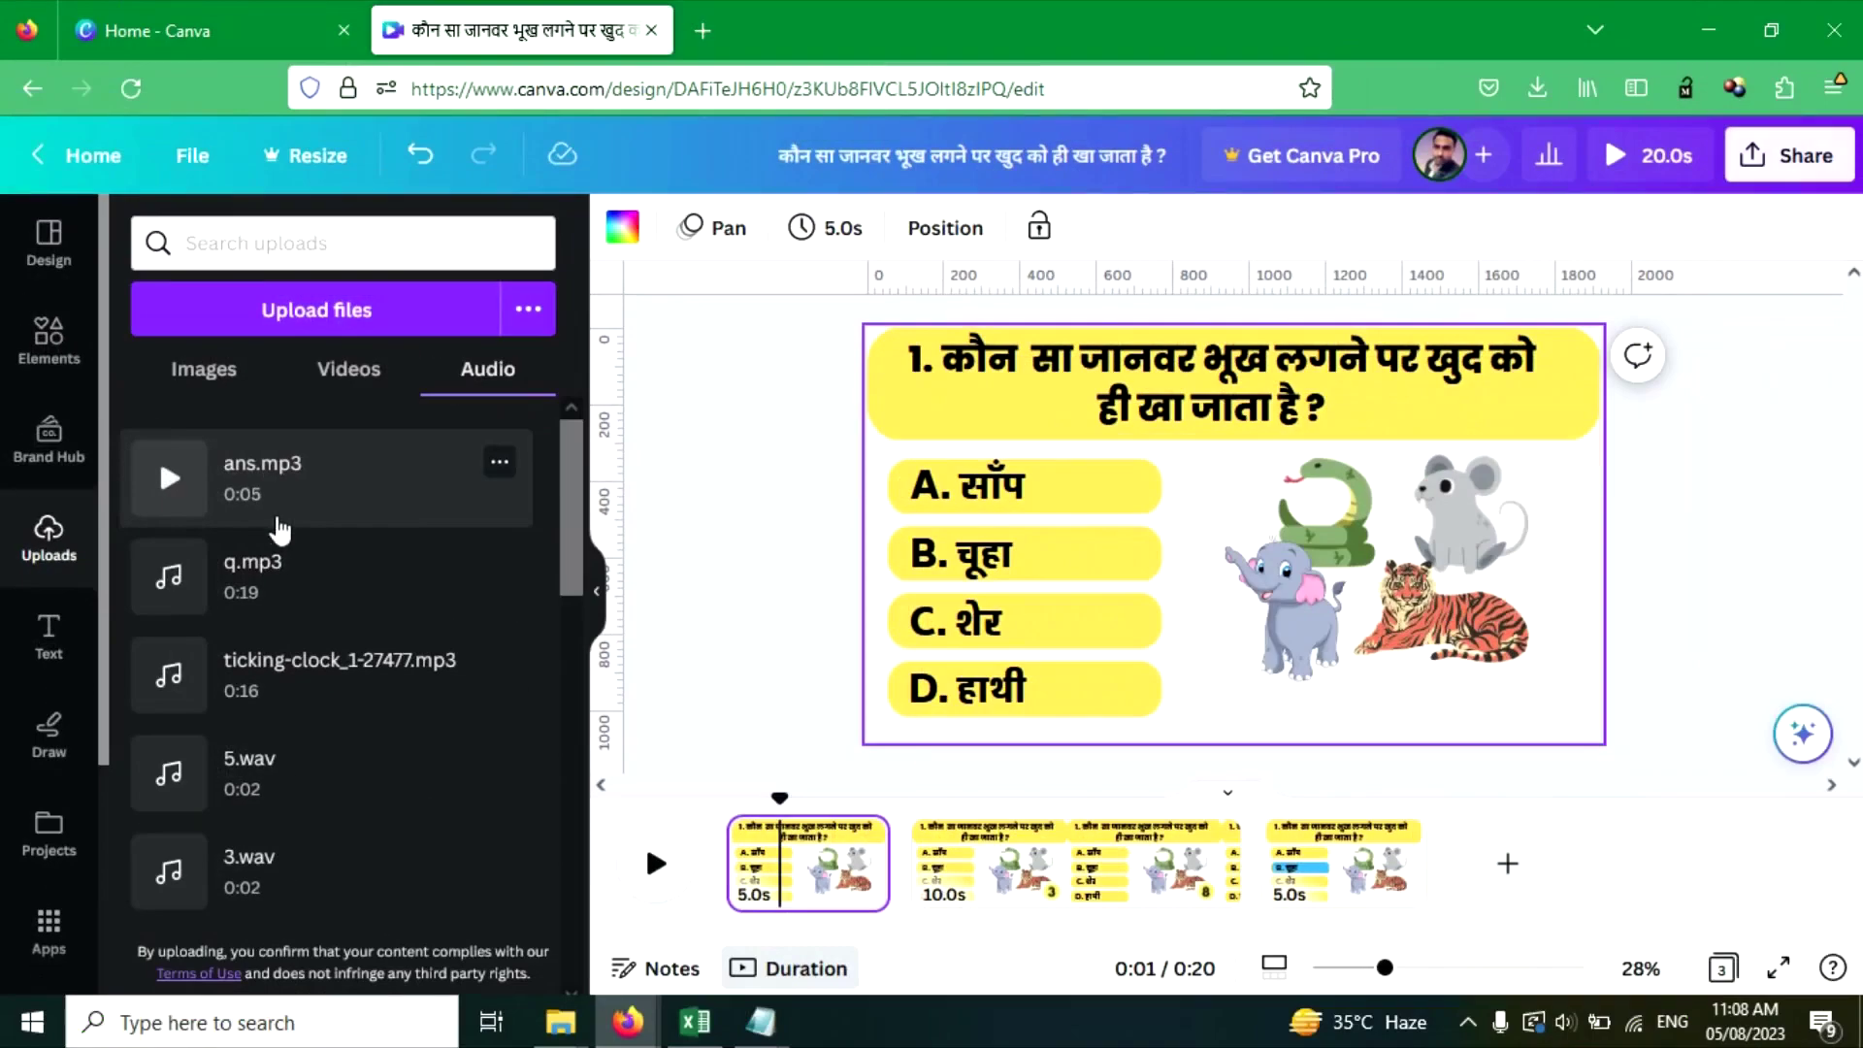
Add the q.mp3 audio to the timeline, align it with the start of the video and play it back.
left_click(238, 583)
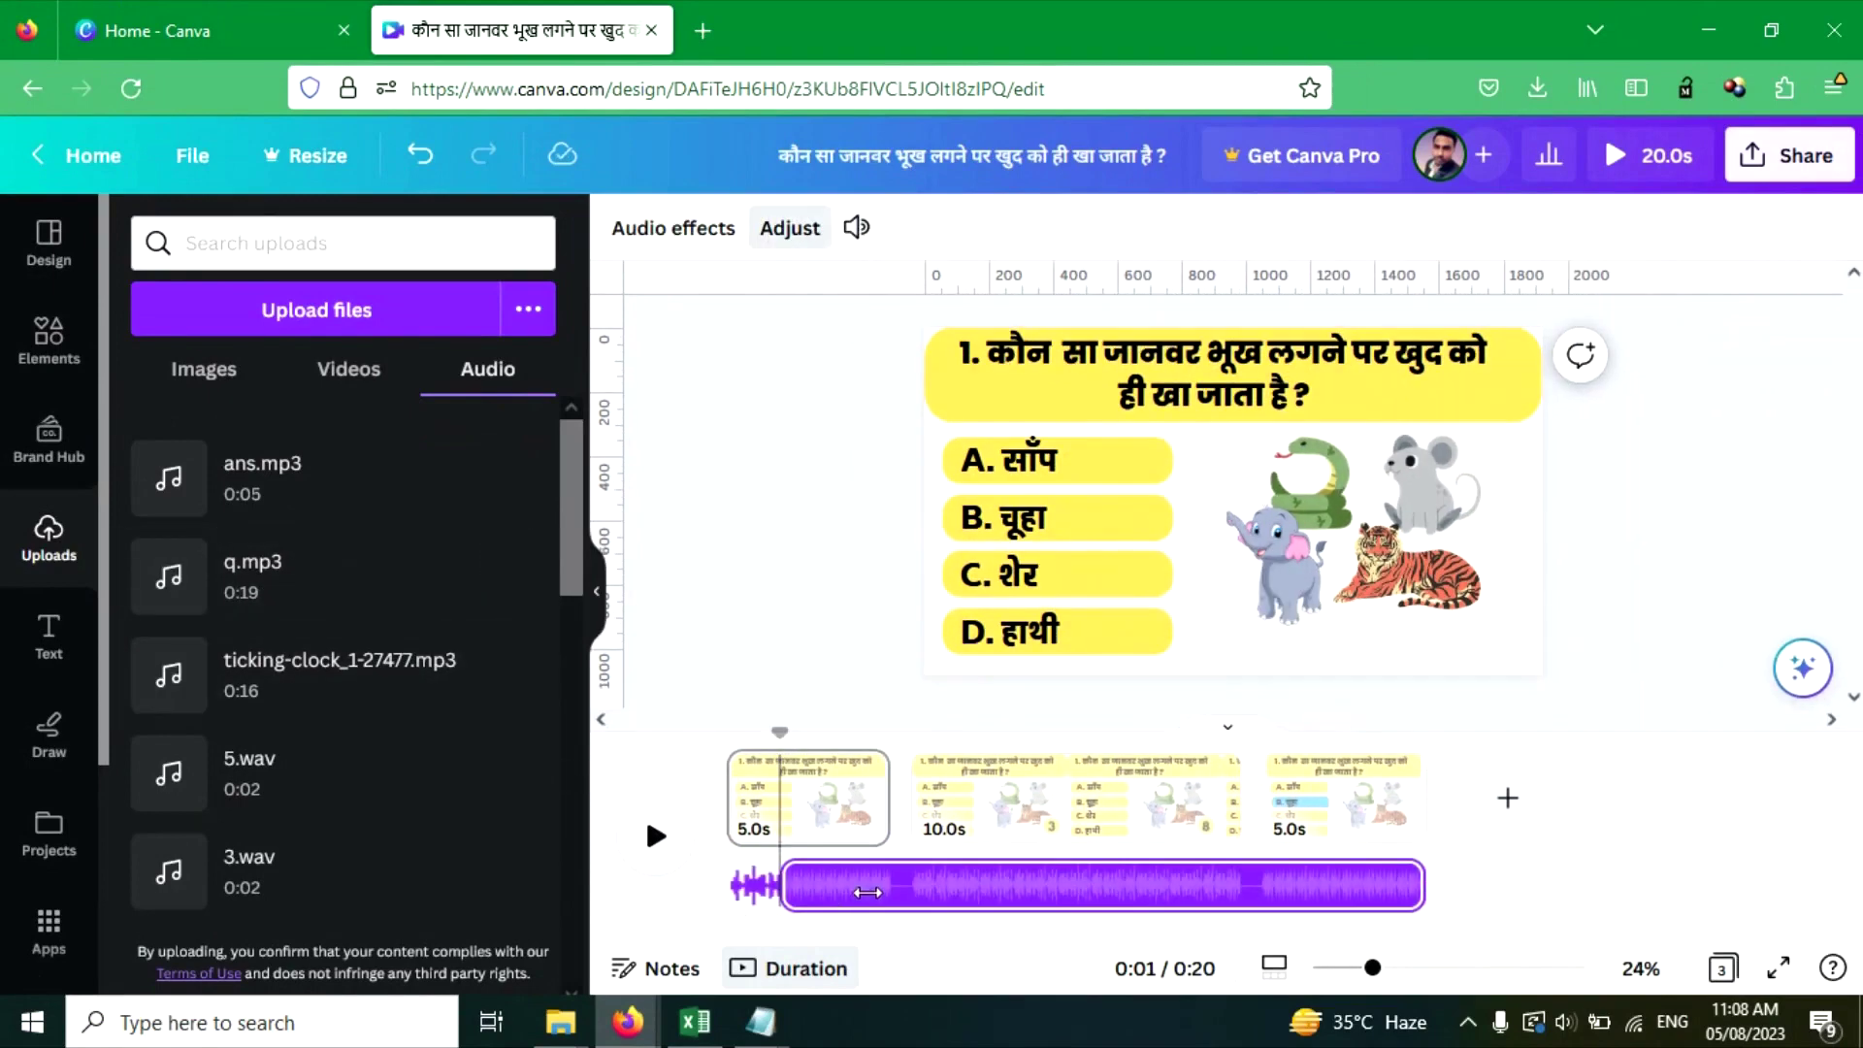
left_click_drag(919, 897, 777, 898)
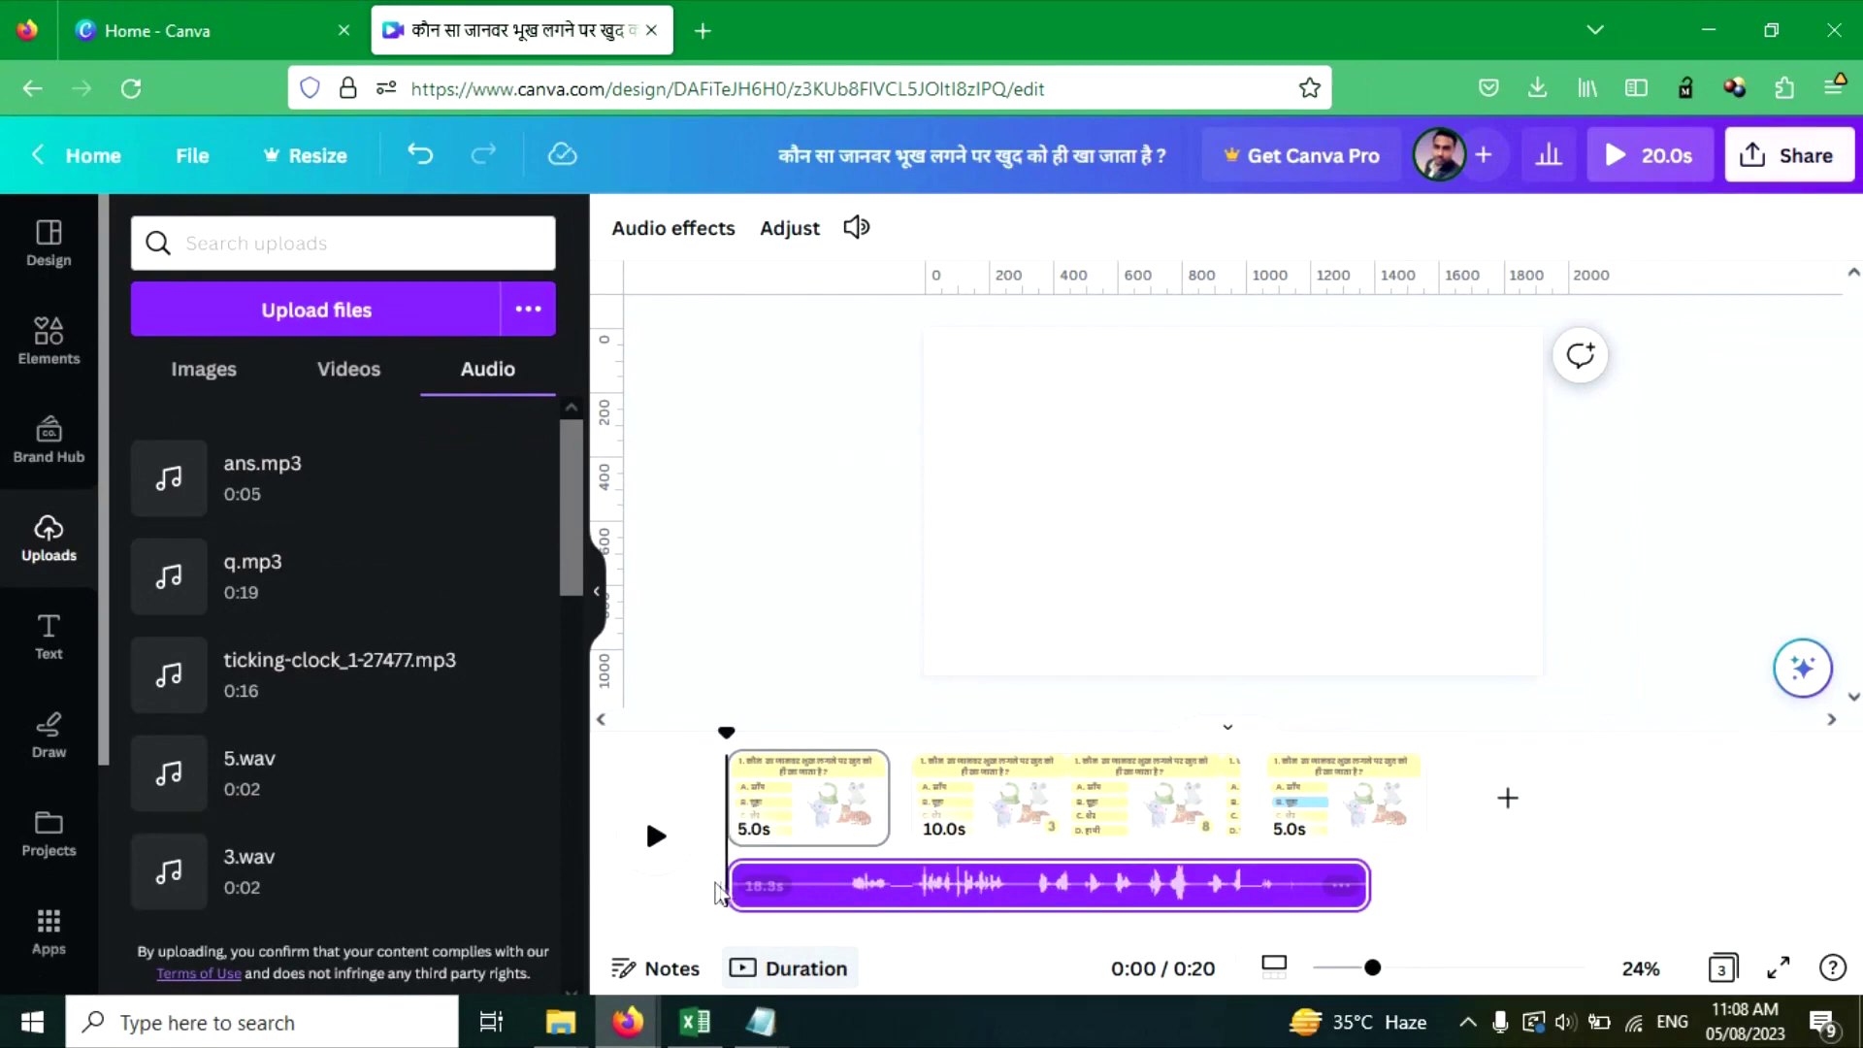
left_click(830, 893)
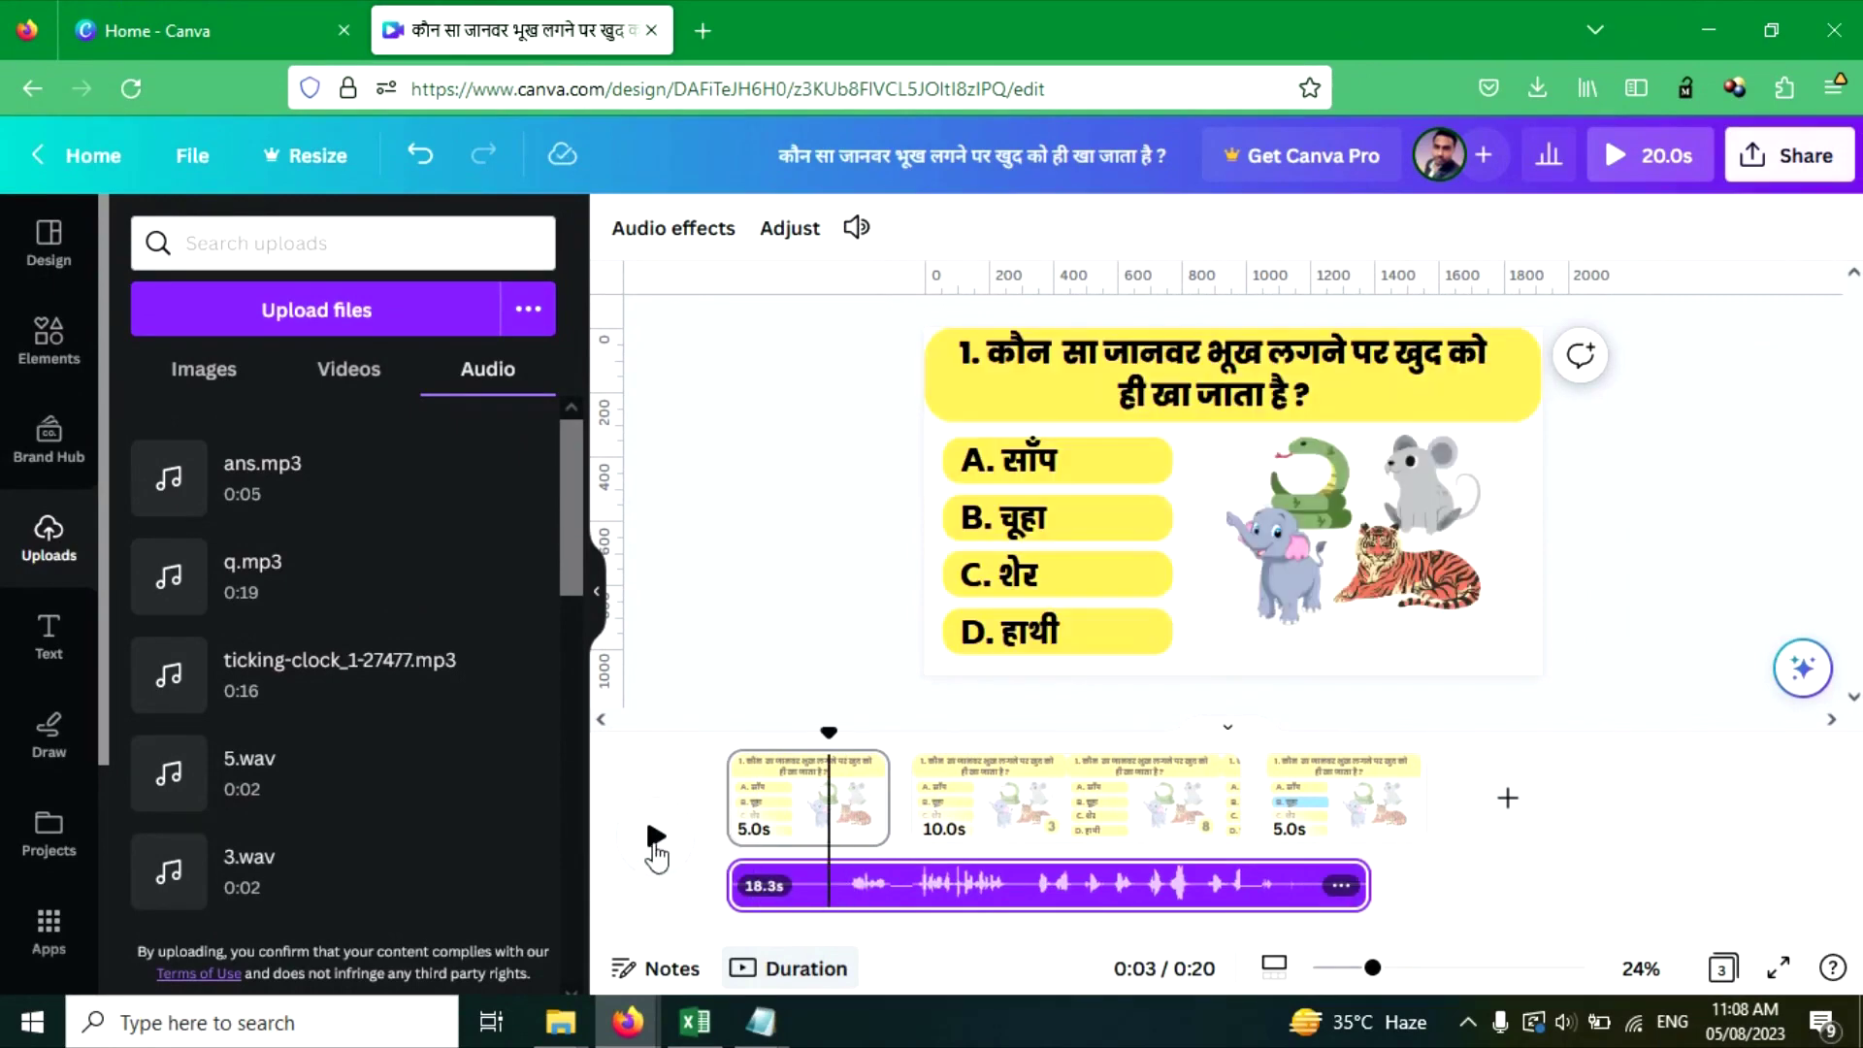
left_click(656, 836)
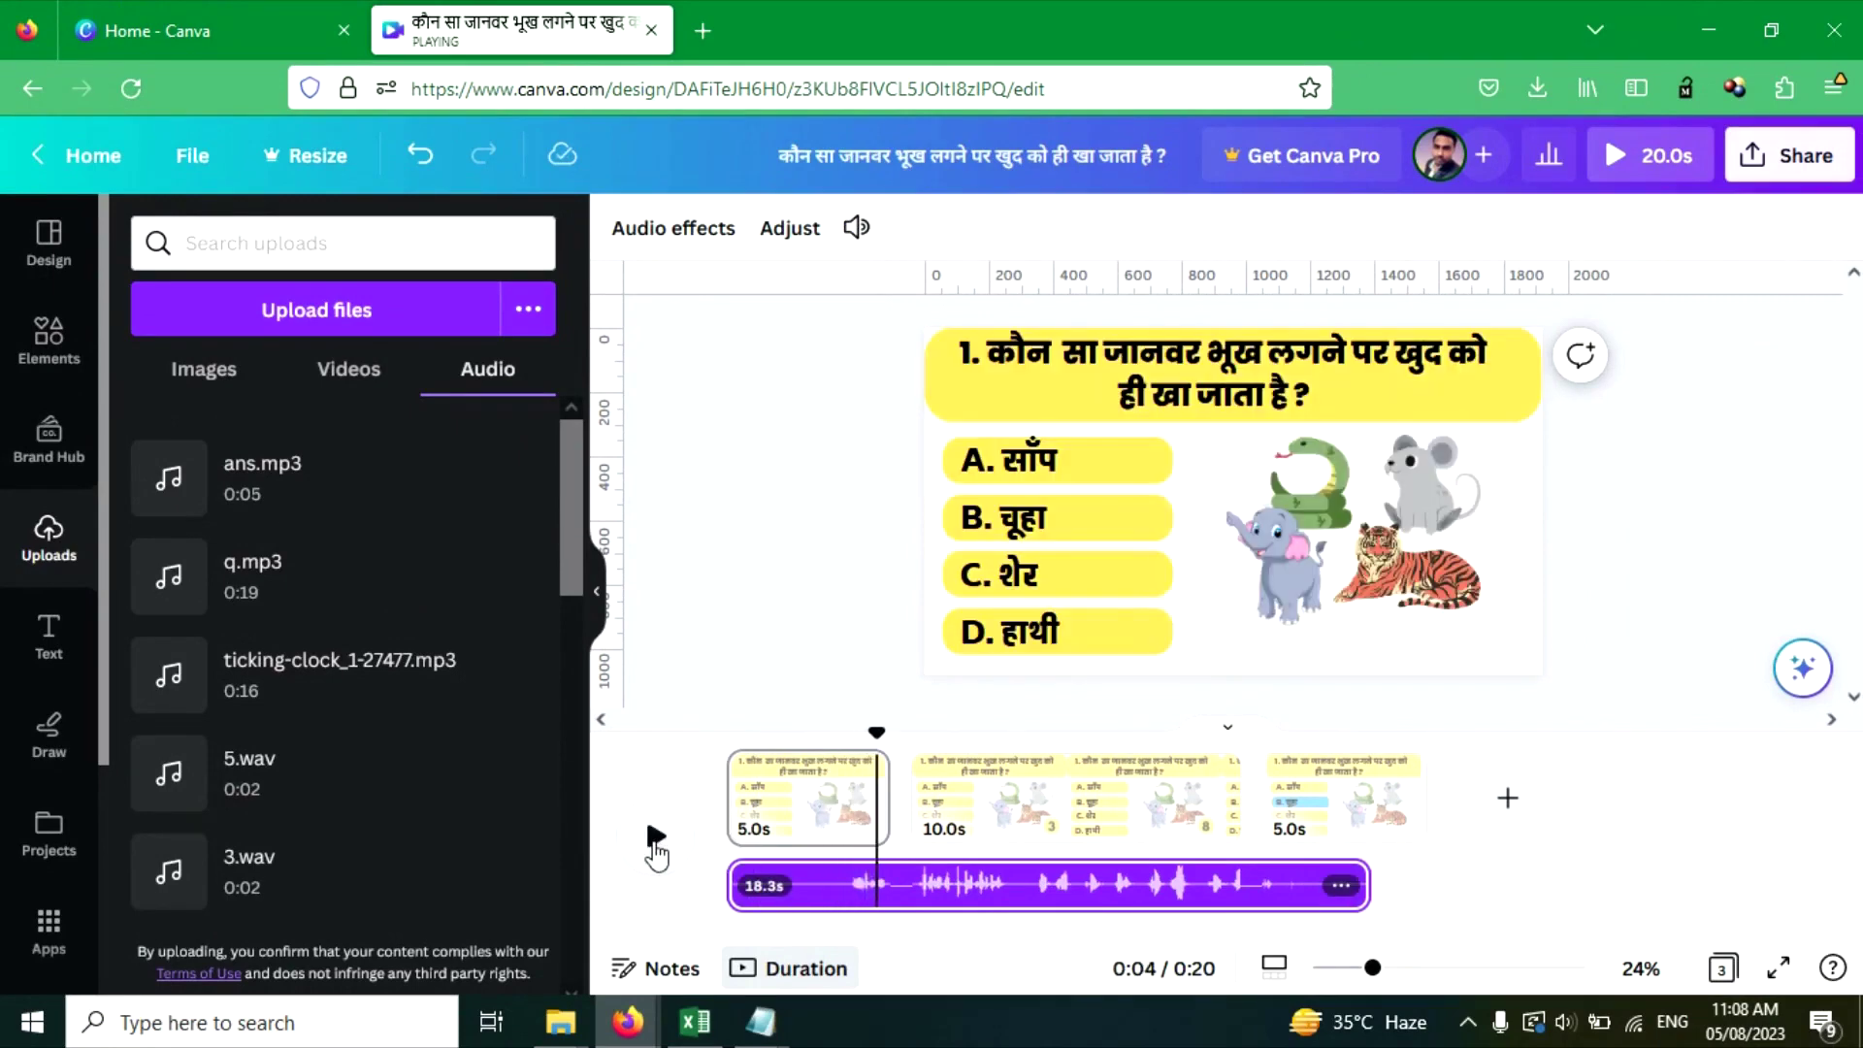
left_click(656, 836)
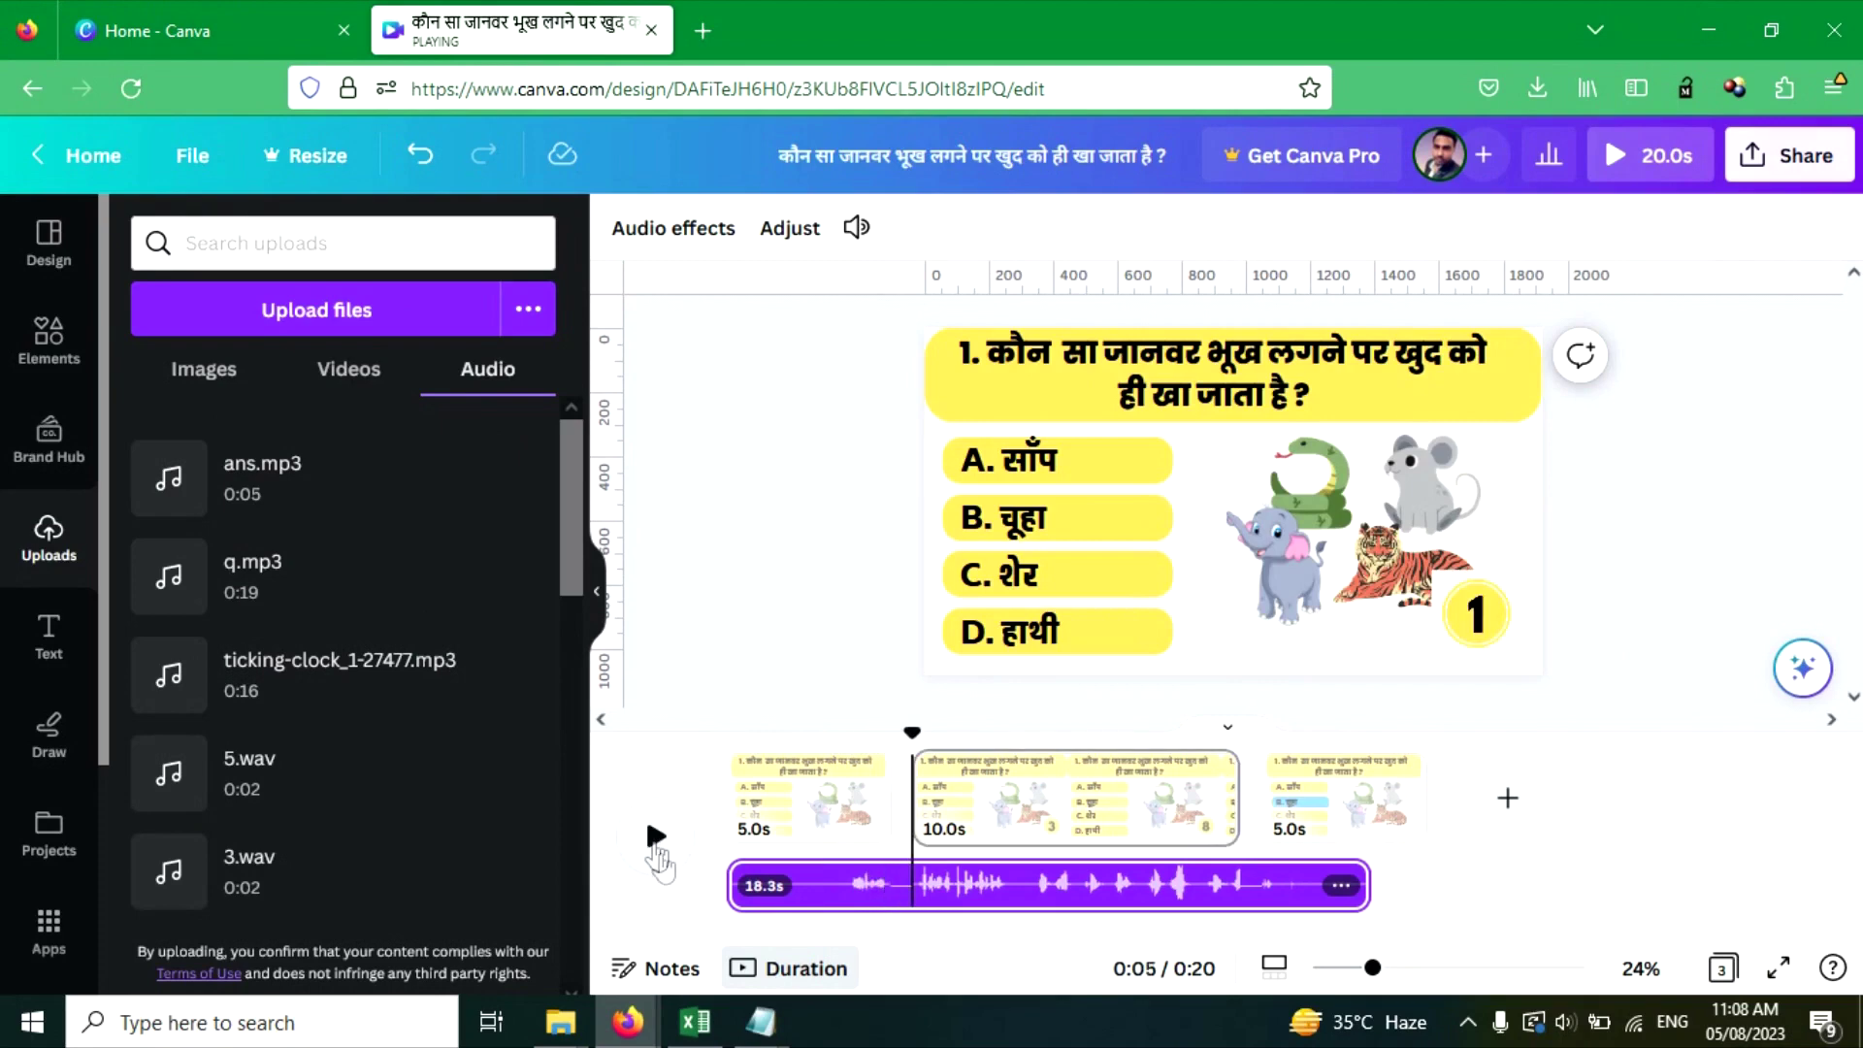
Try to split the q.mp3 audio at about the 3-second mark of the question page.
left_click(844, 898)
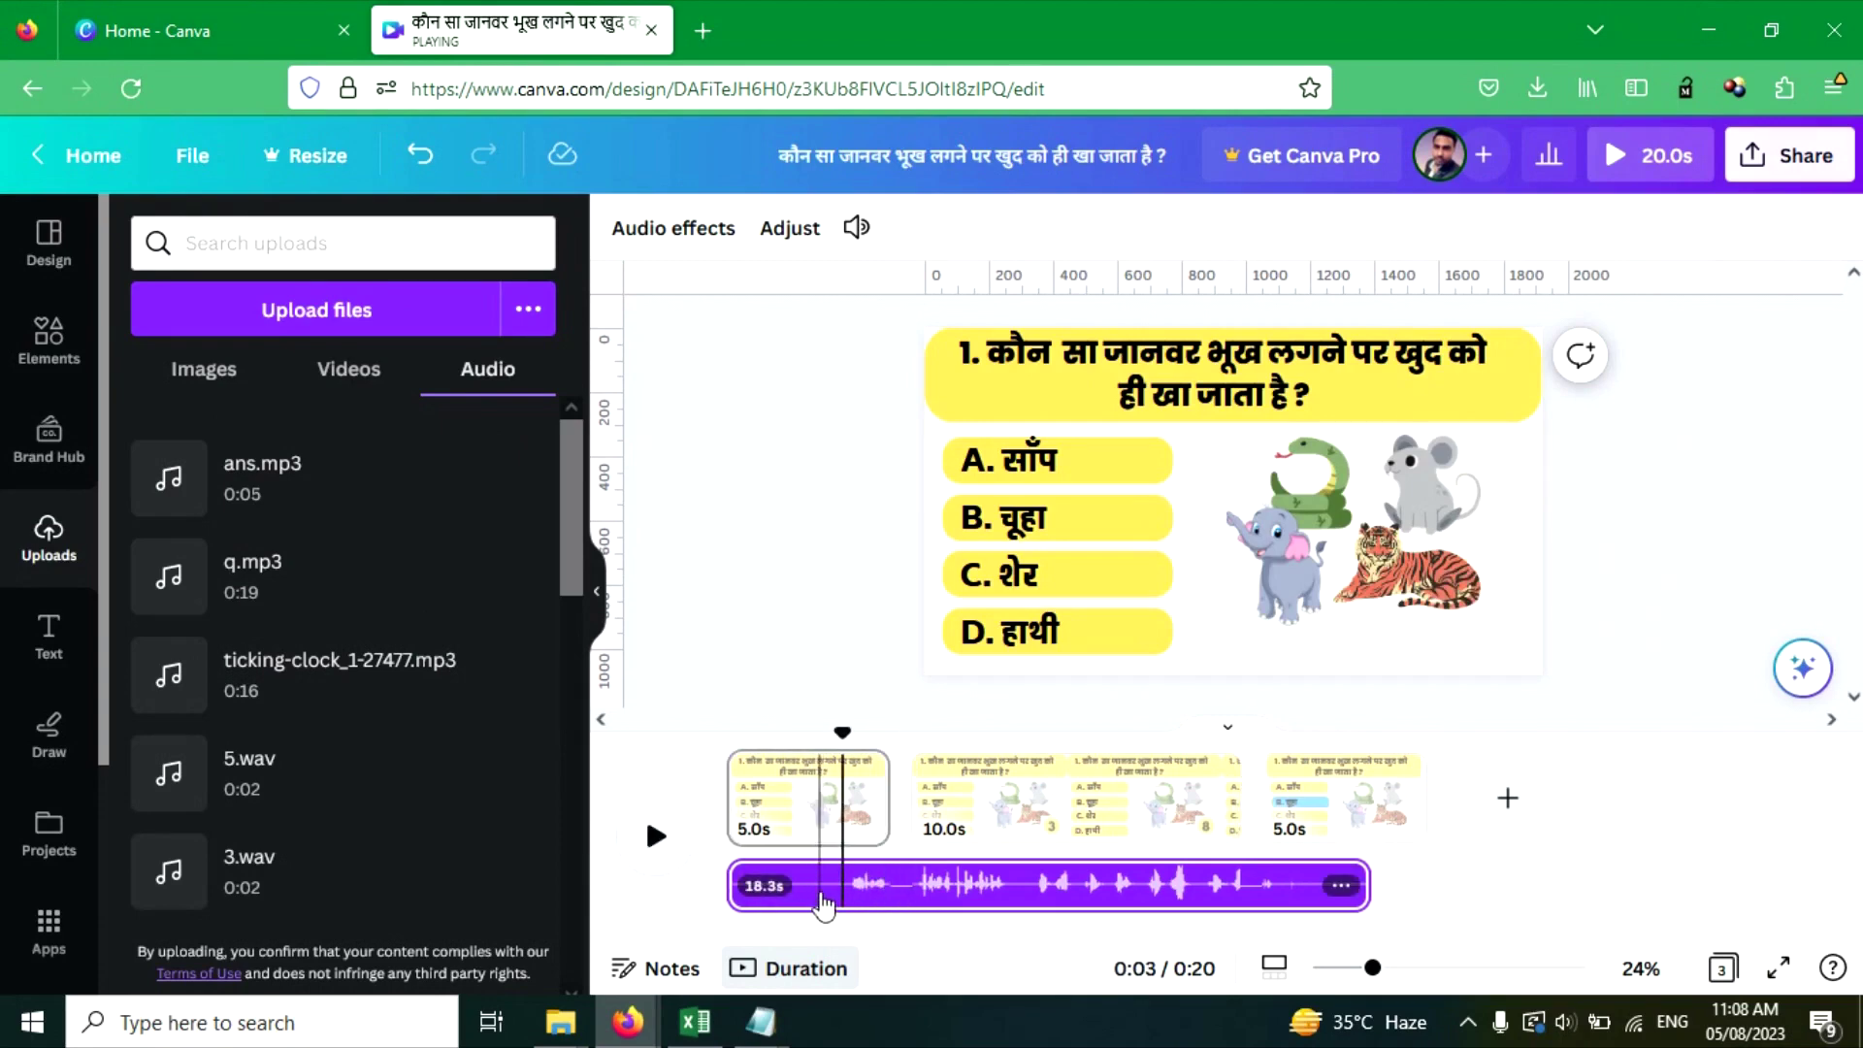
left_click(838, 898)
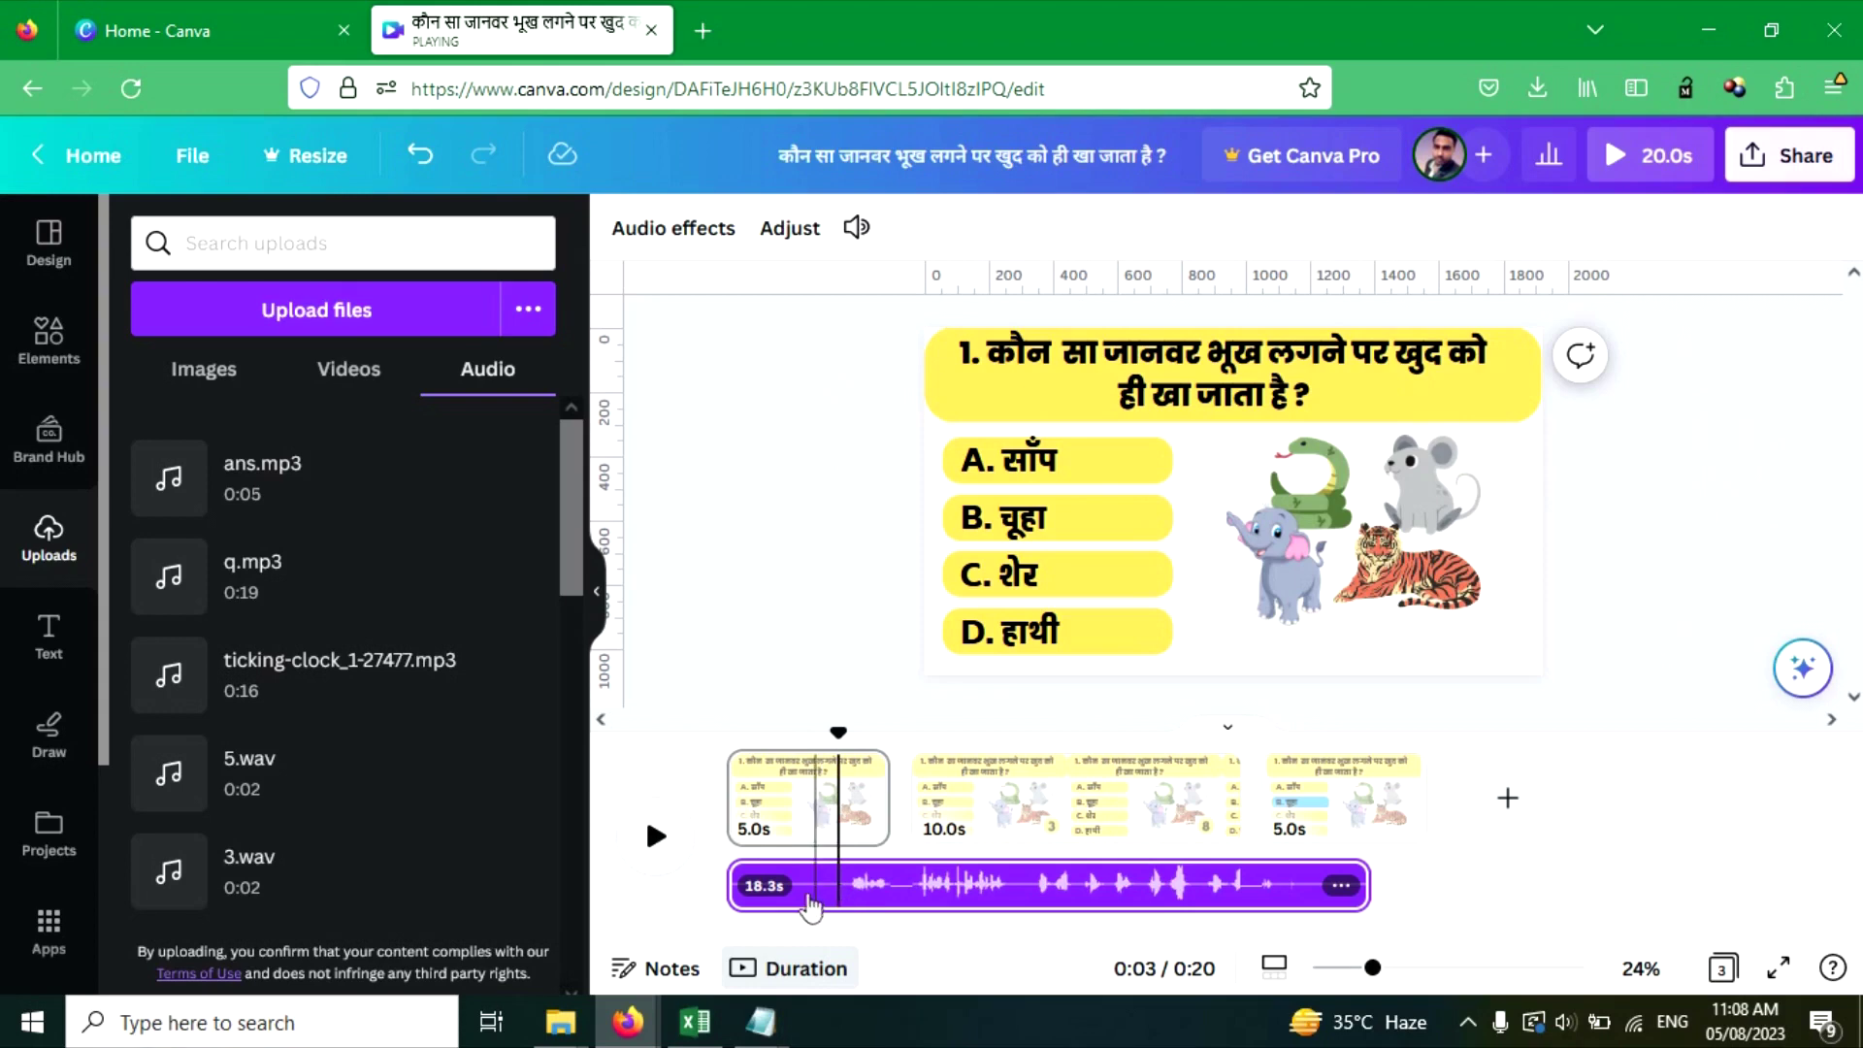
key("s")
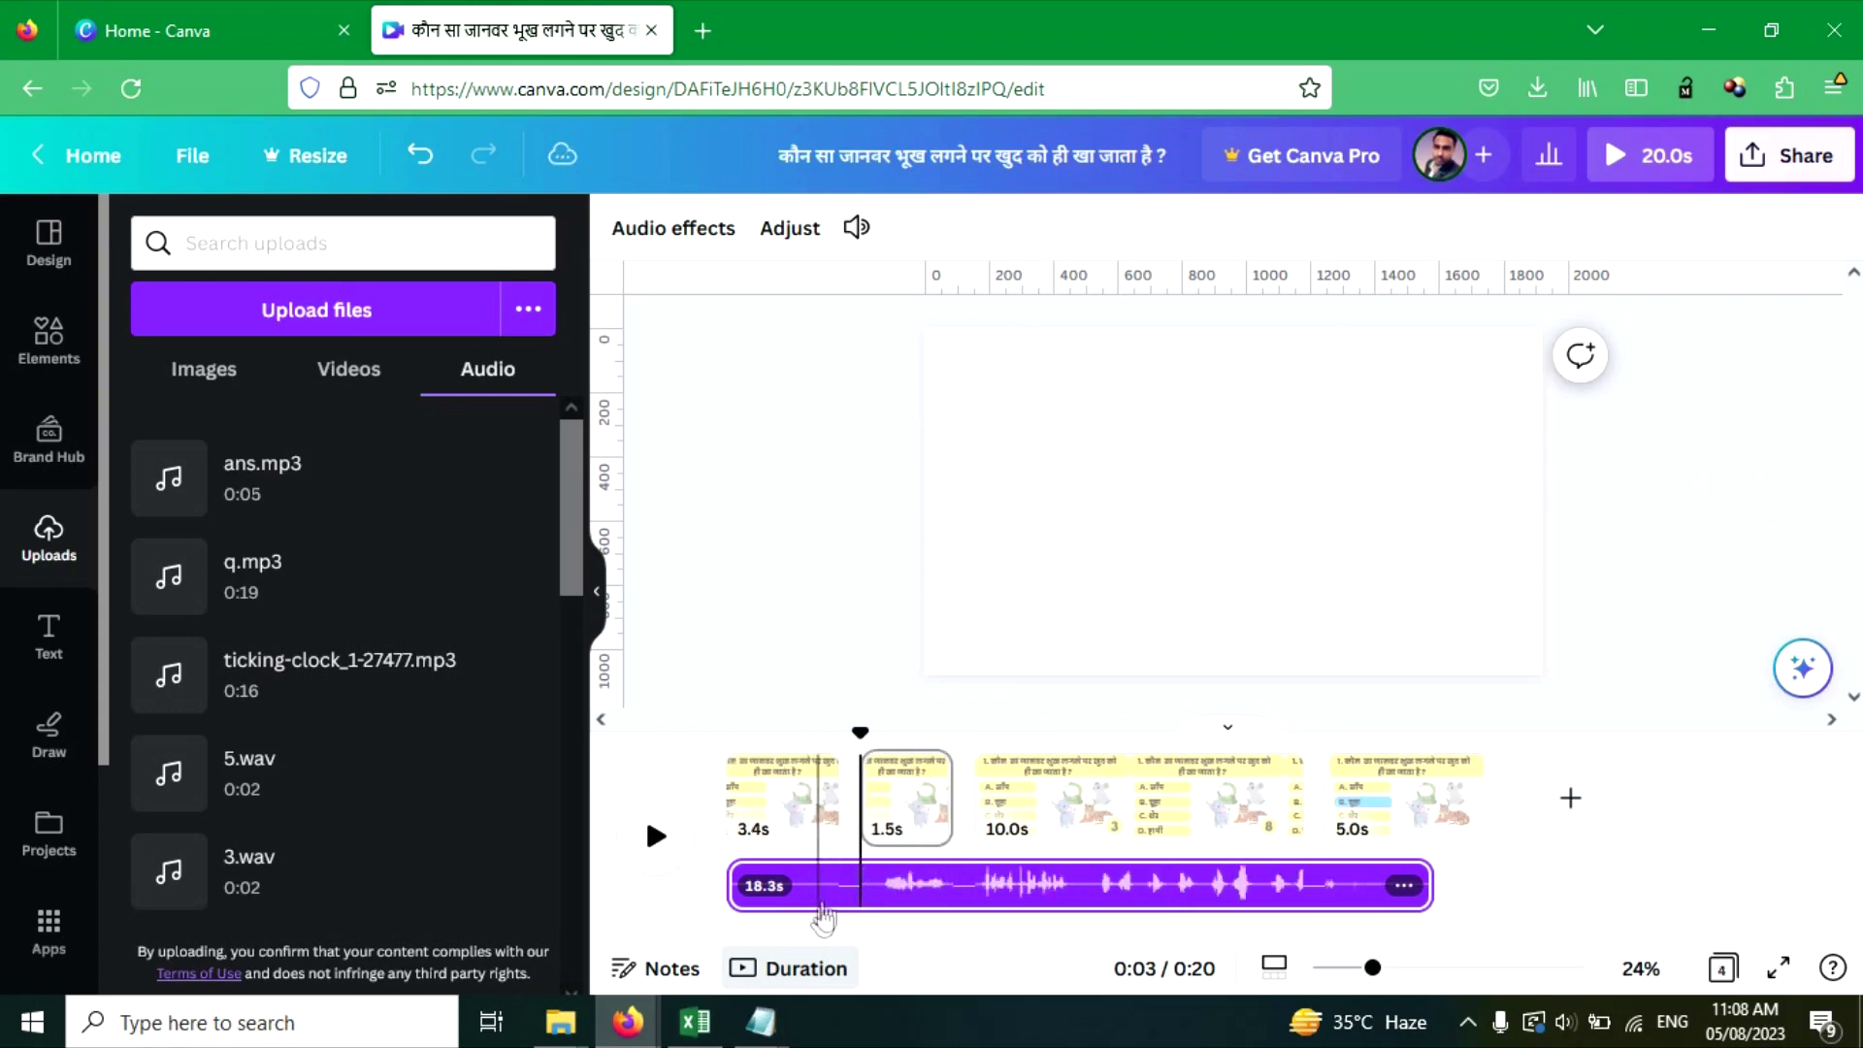
Trim the beginning and end of the q.mp3 audio to a 12.5-second clip and move it to the start of the video.
left_click(827, 893)
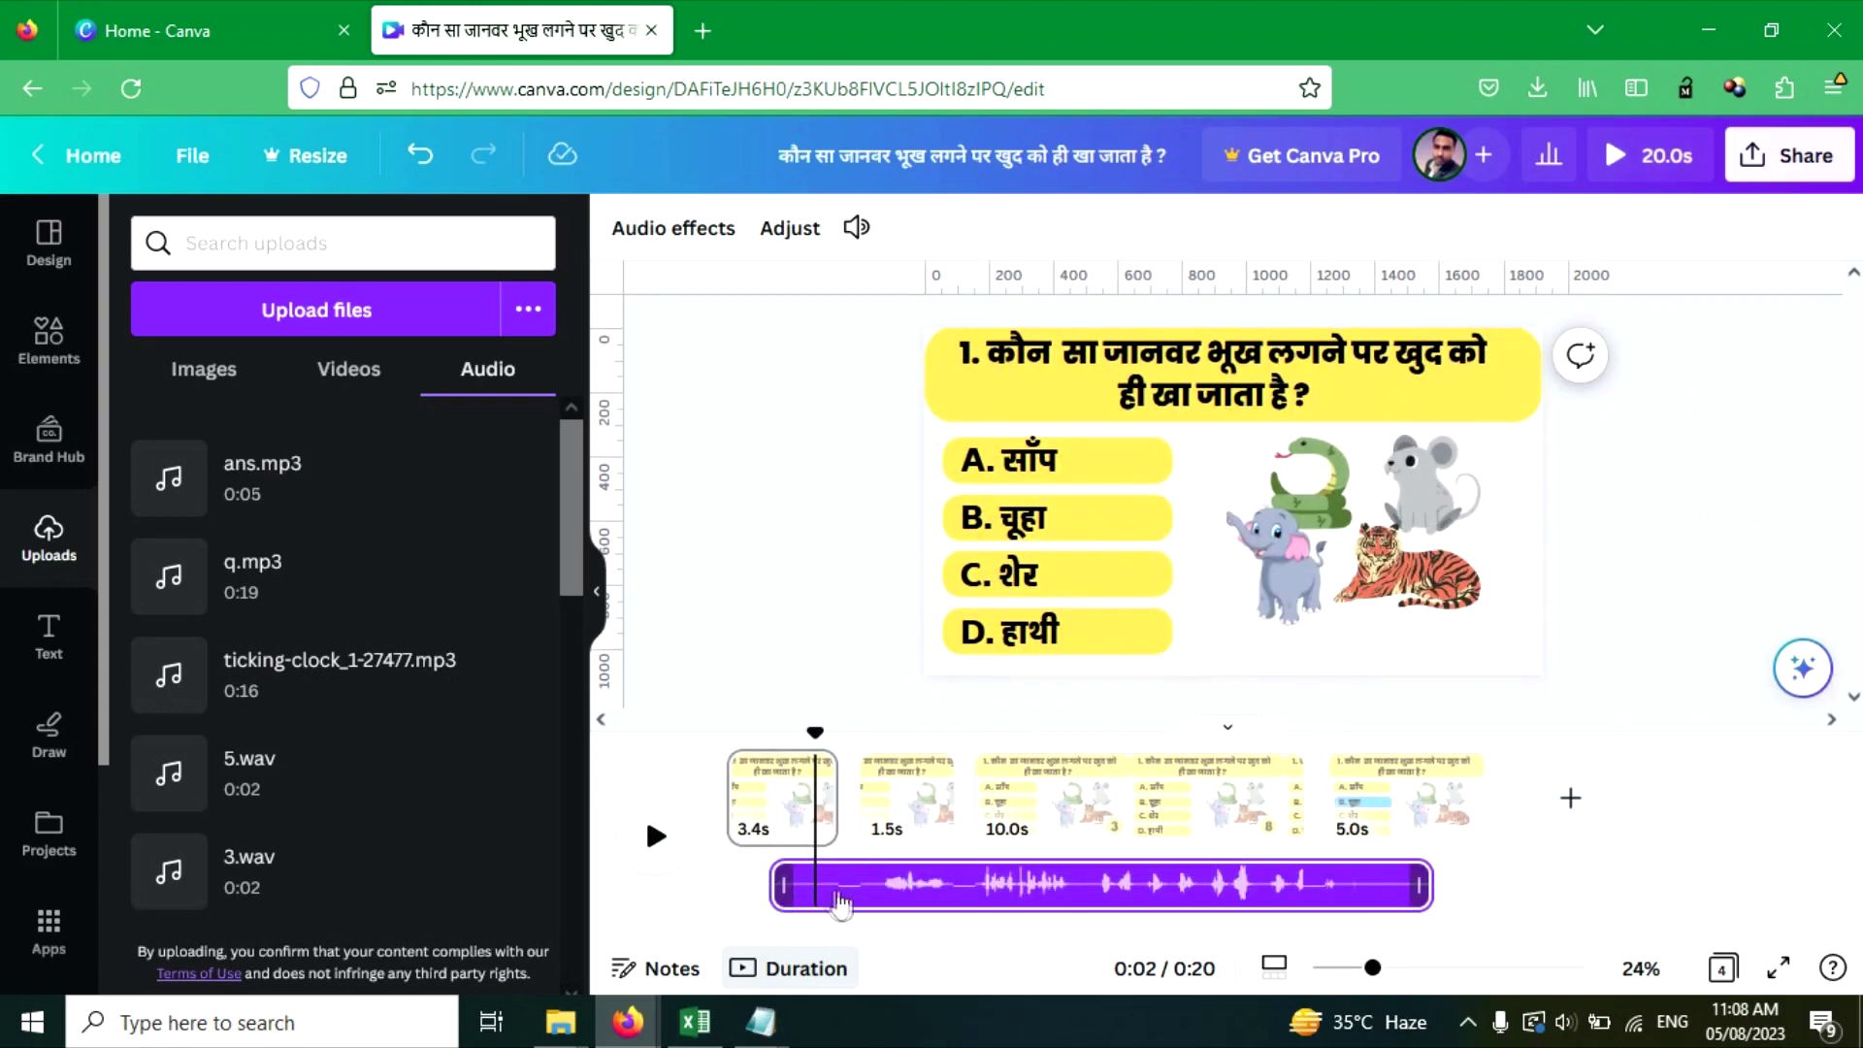
left_click_drag(803, 885, 864, 883)
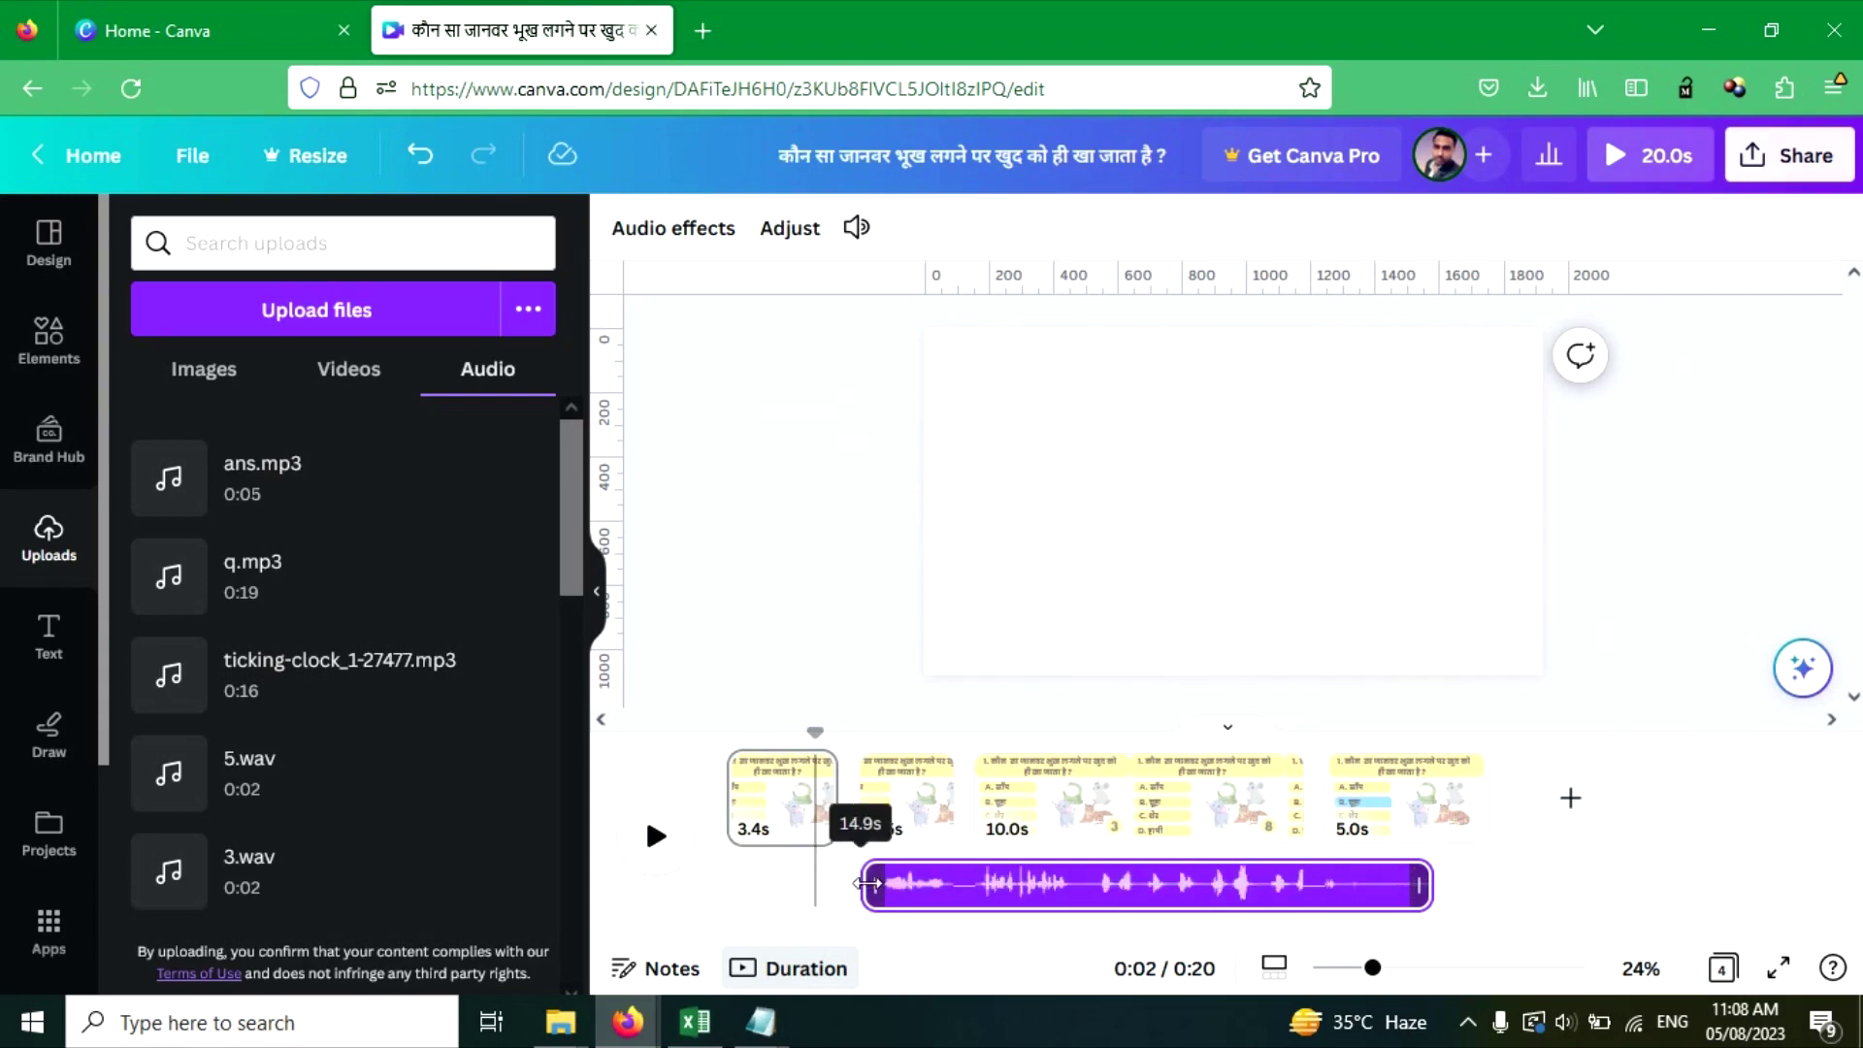
left_click(786, 897)
left_click_drag(1432, 885, 1357, 891)
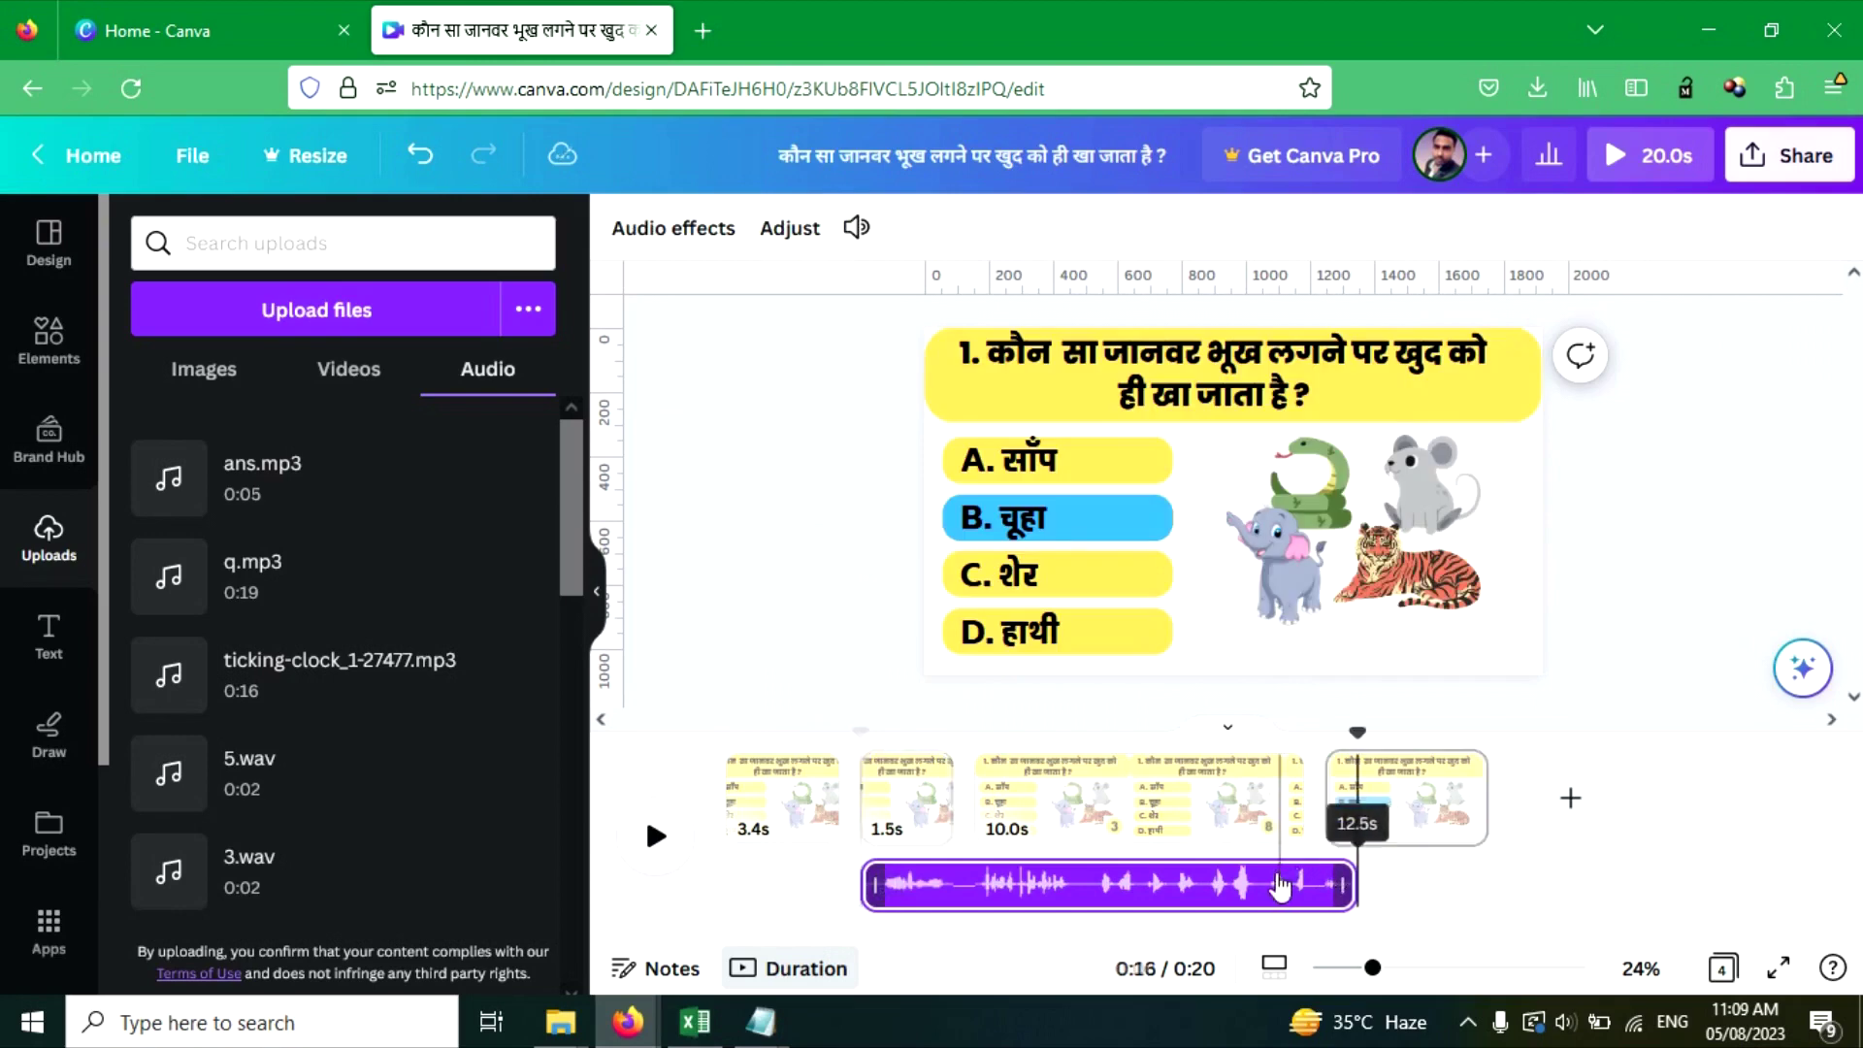
left_click(656, 835)
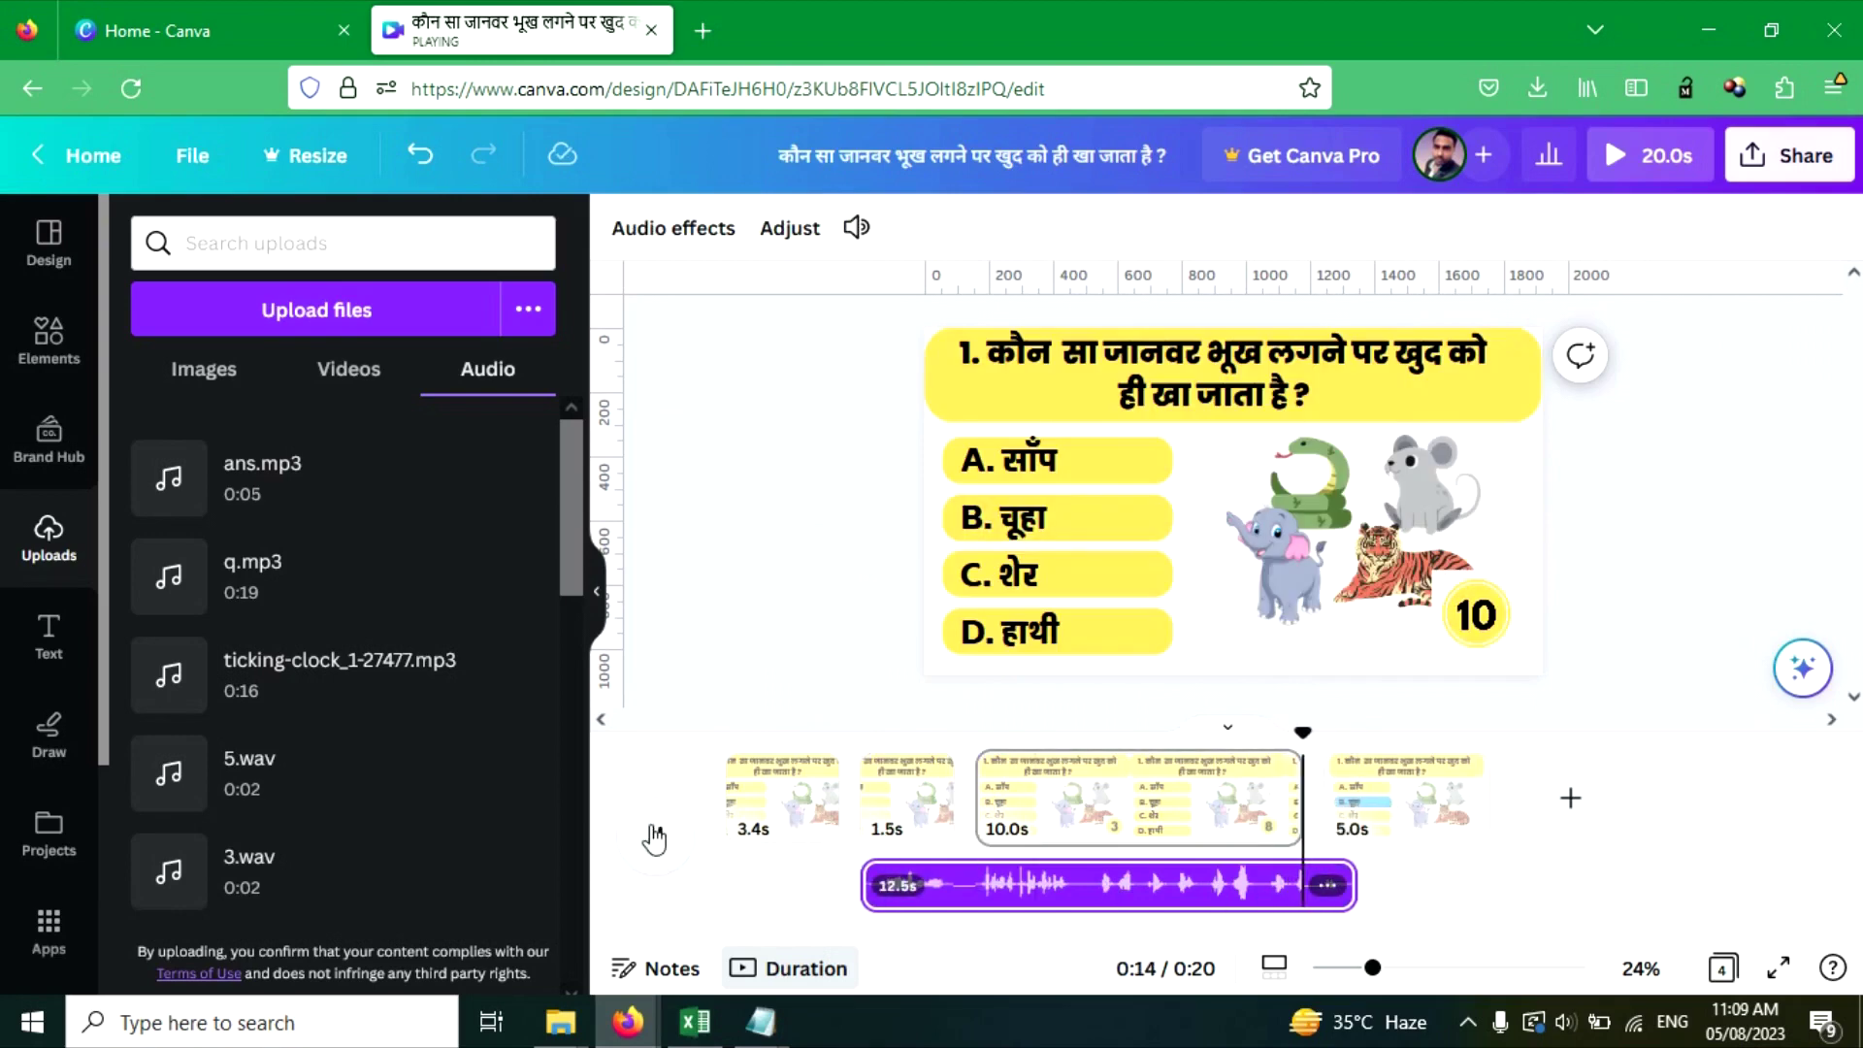
left_click(654, 833)
left_click_drag(1004, 885, 870, 885)
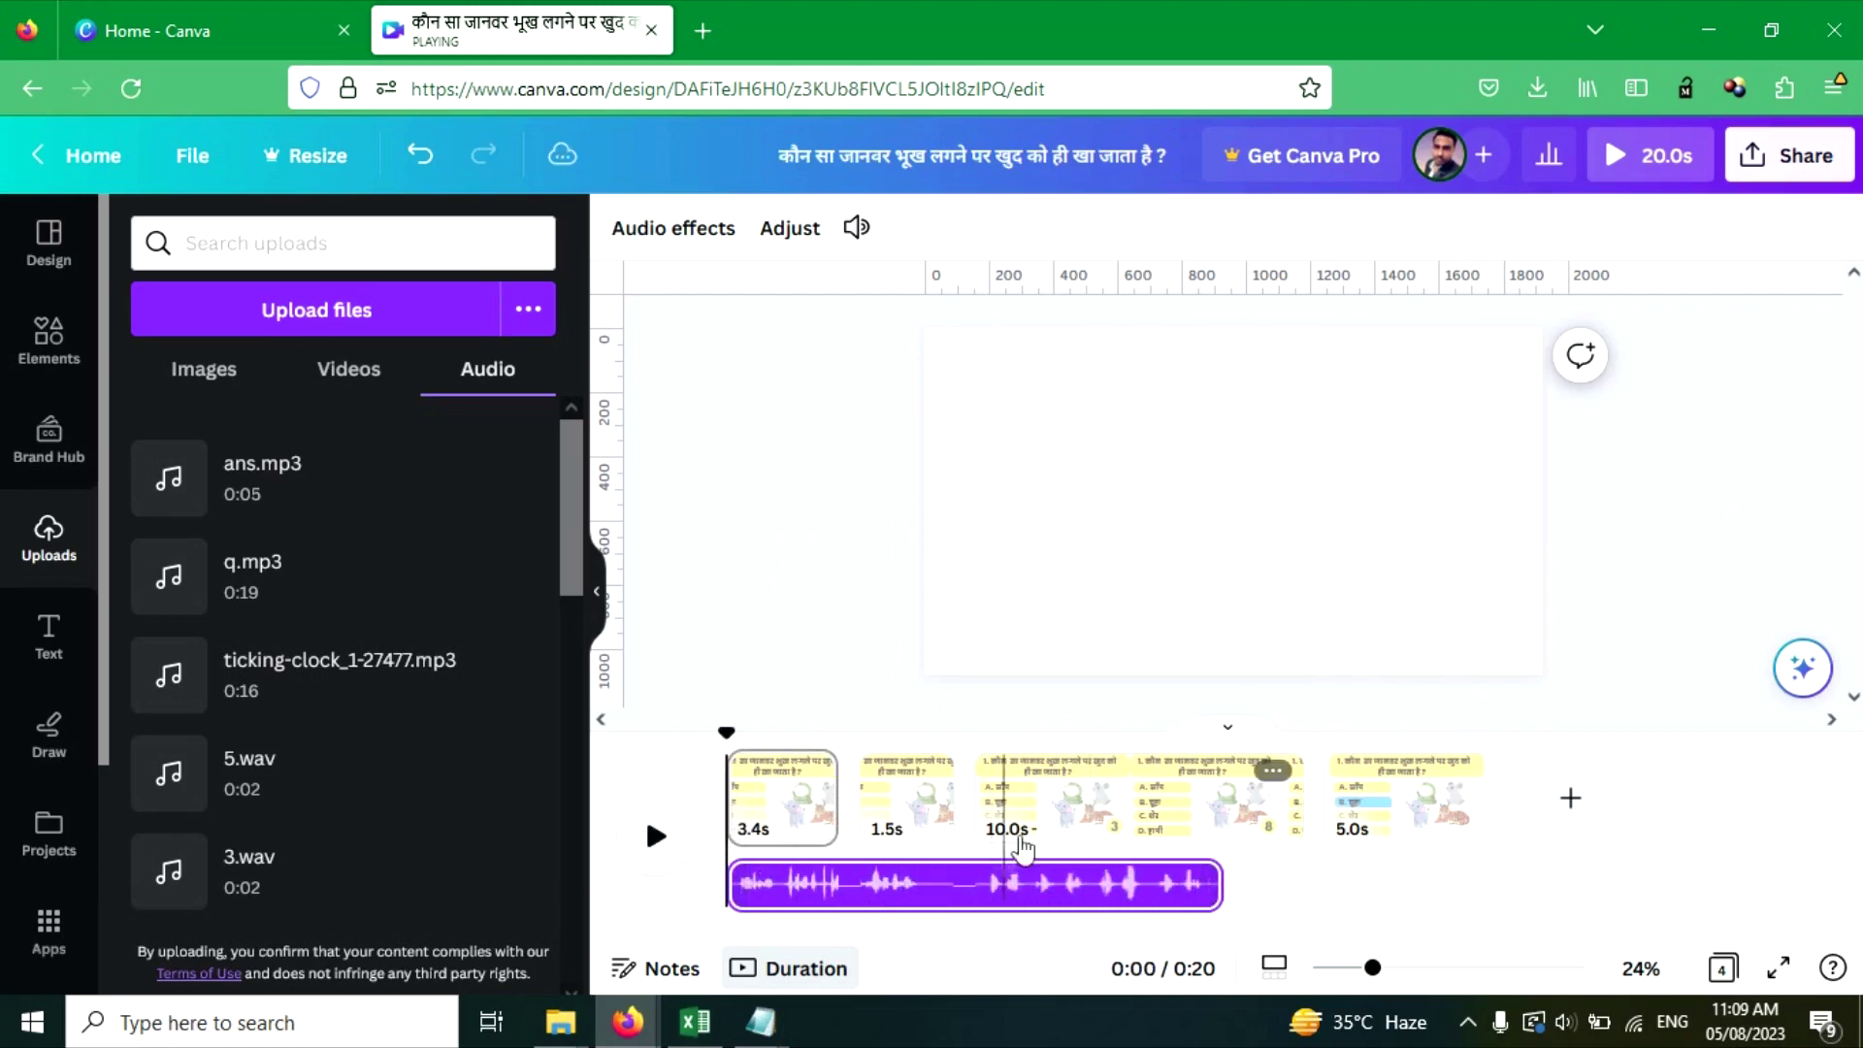
Extend the first question page to 13.0 seconds so it covers the q.mp3 clip, and delete the leftover 1.5-second page.
left_click(781, 783)
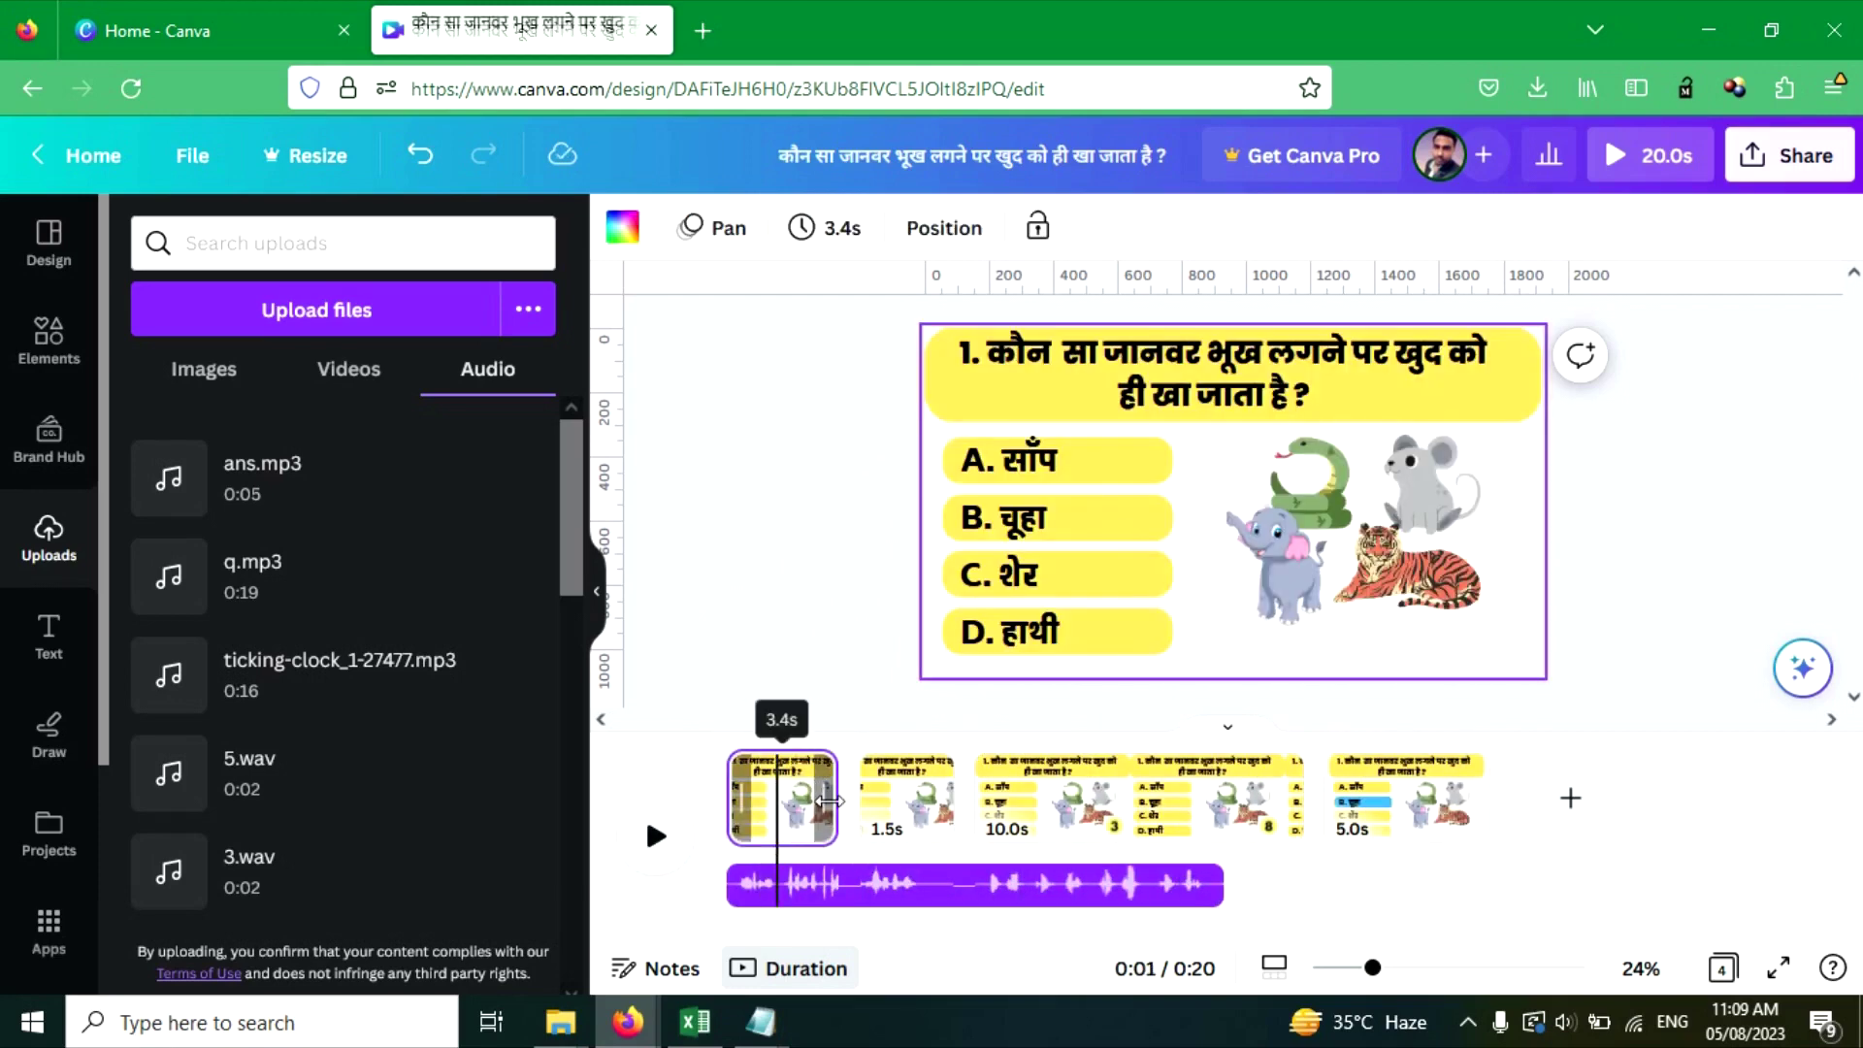
left_click_drag(845, 799, 1223, 820)
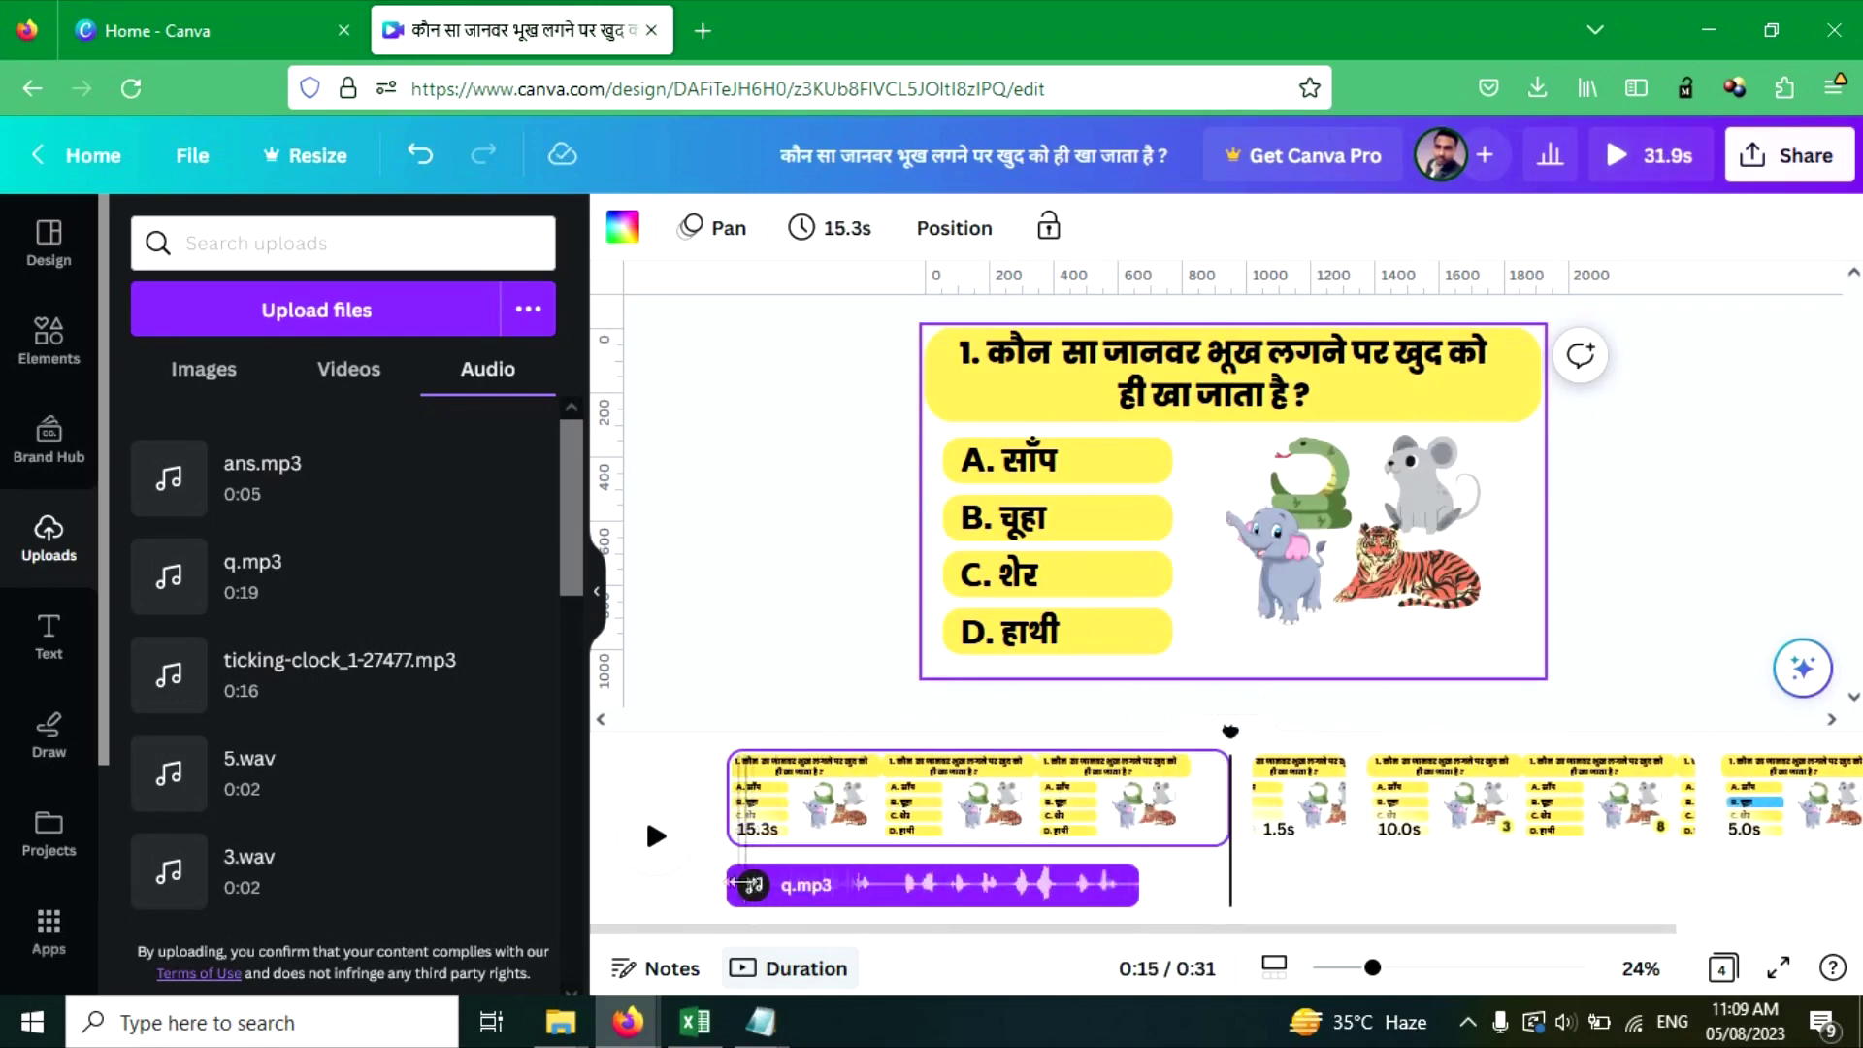
left_click(655, 836)
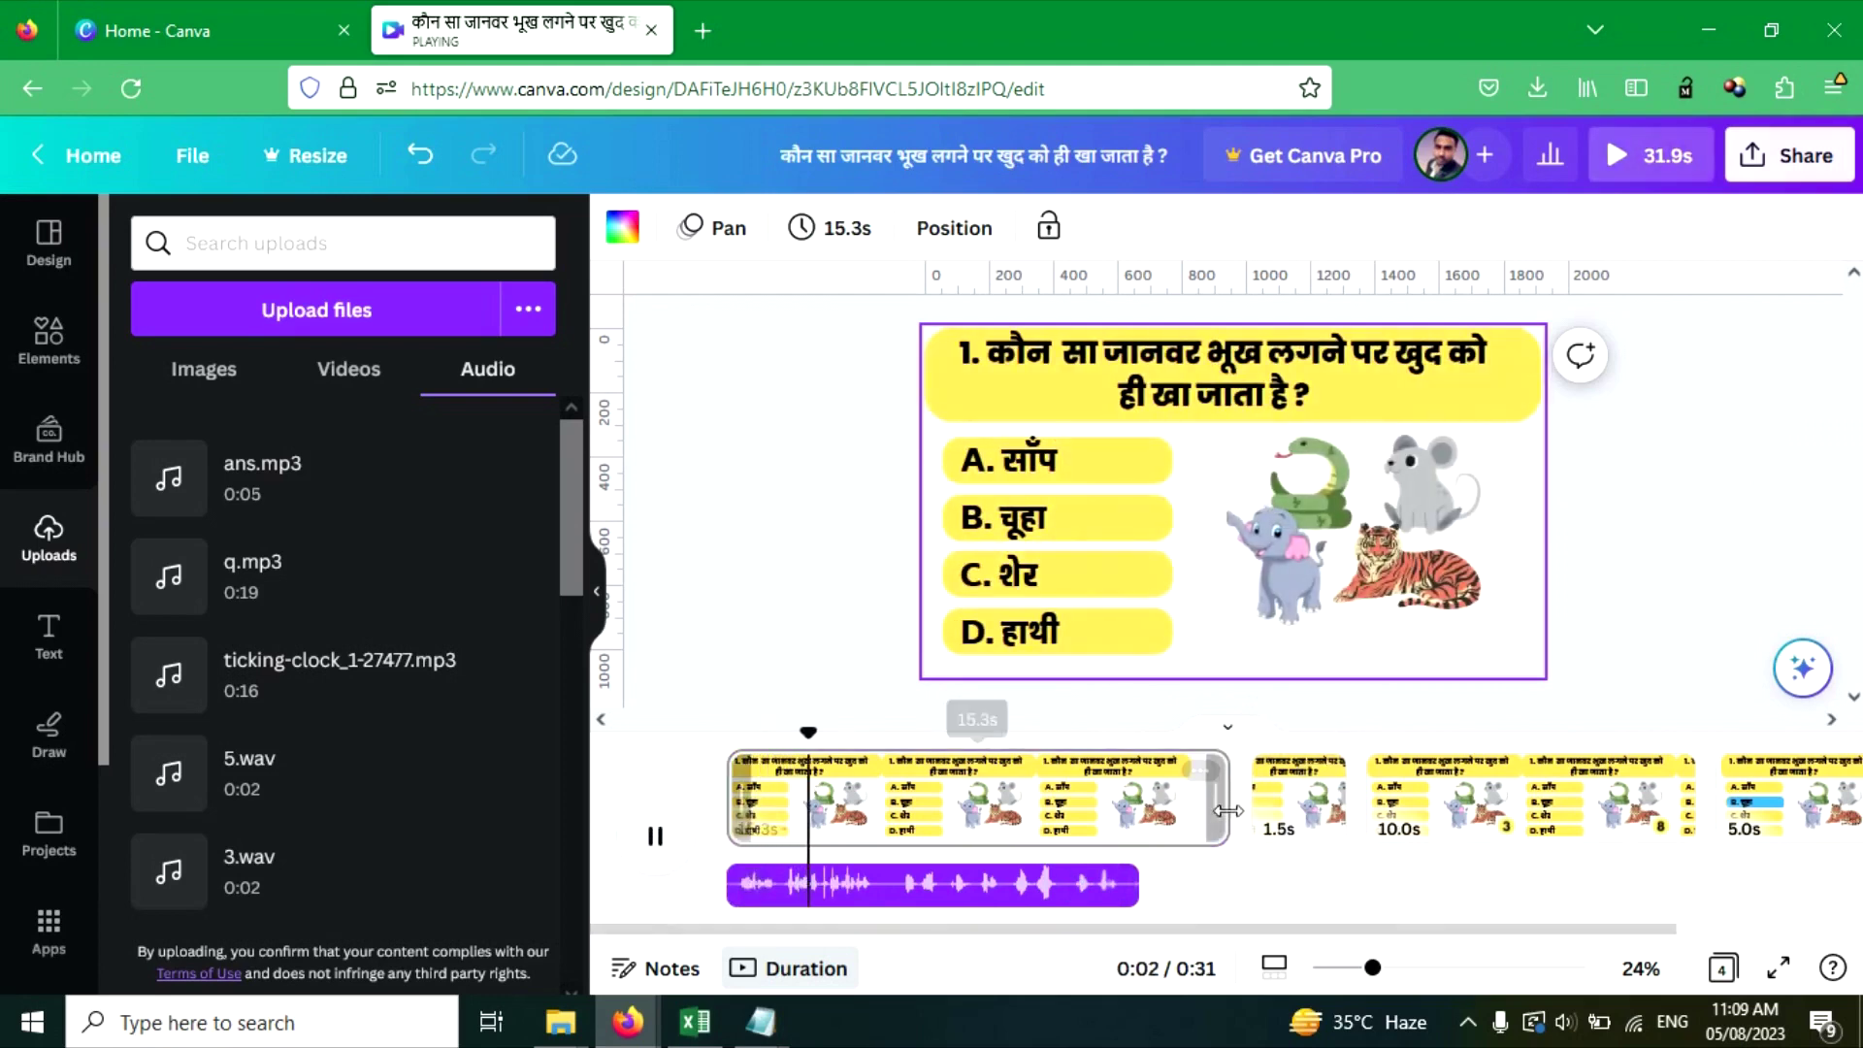
left_click_drag(1140, 815, 1153, 815)
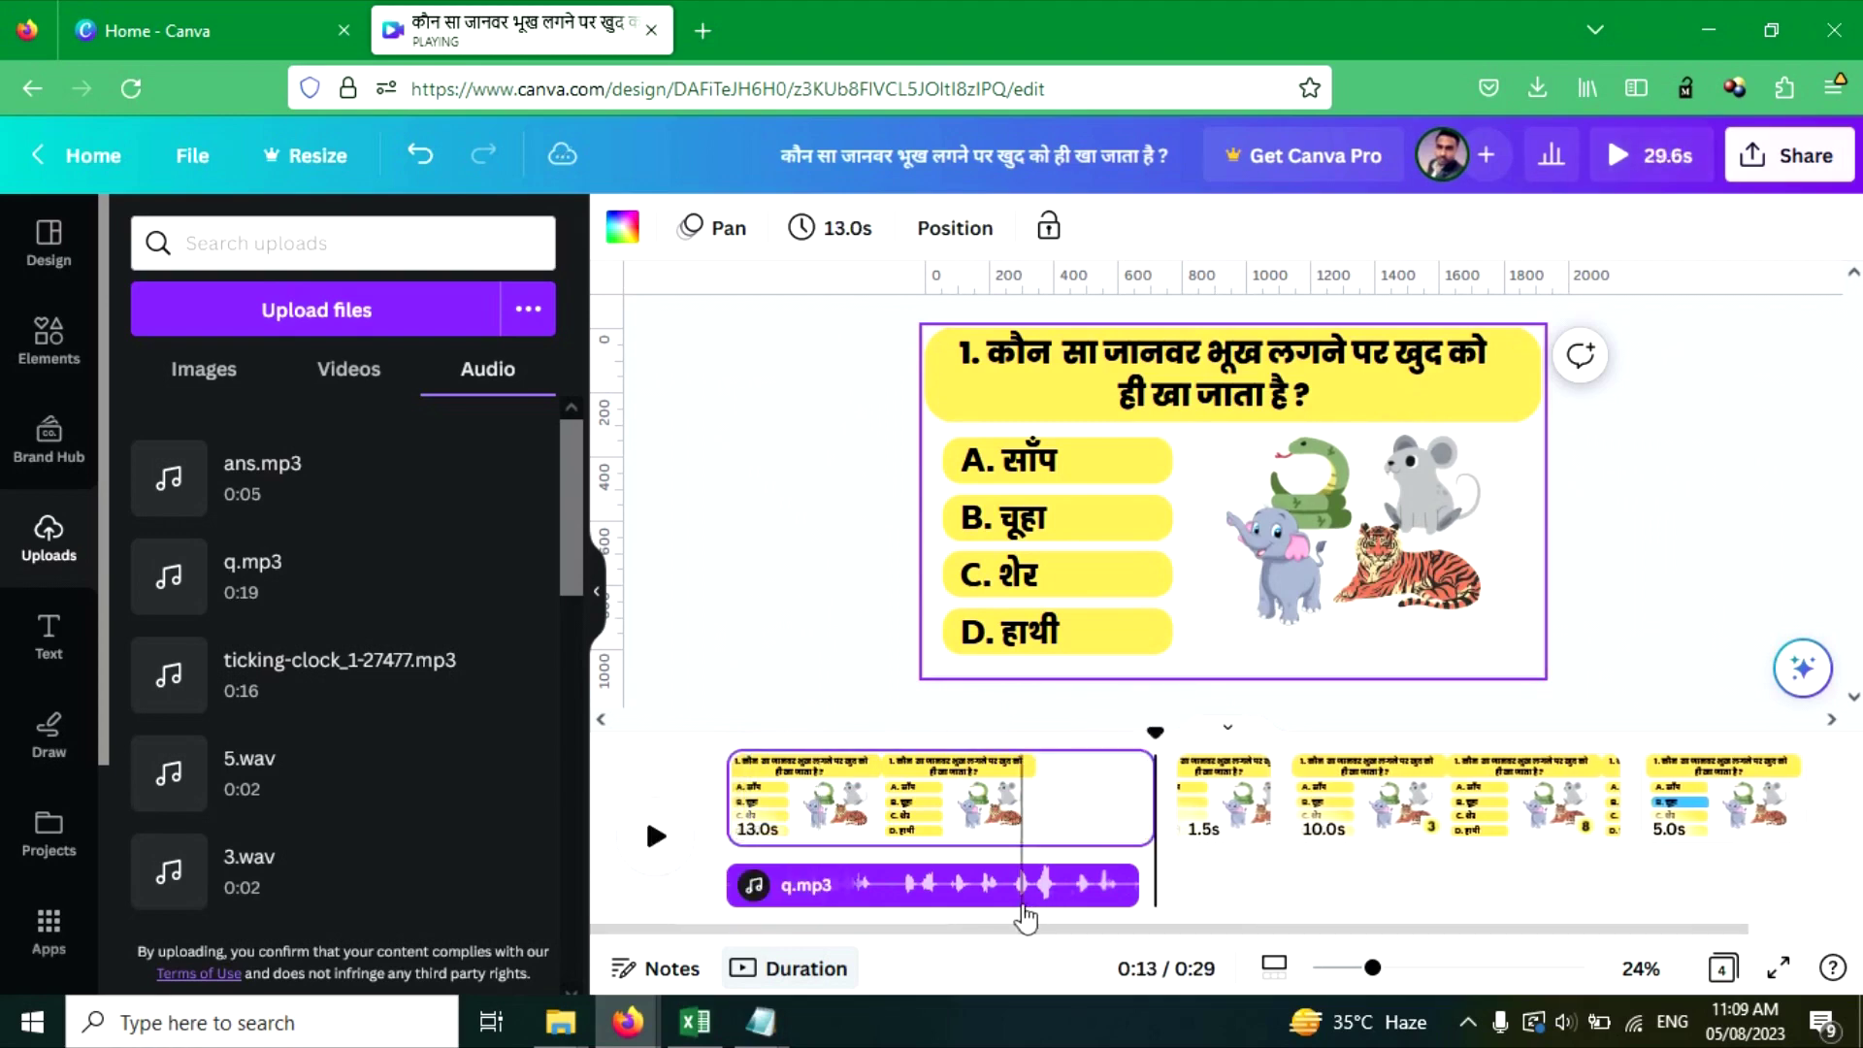
Add the ans.mp3 audio at the start of the answer page and play the whole video from the beginning.
left_click(1608, 797)
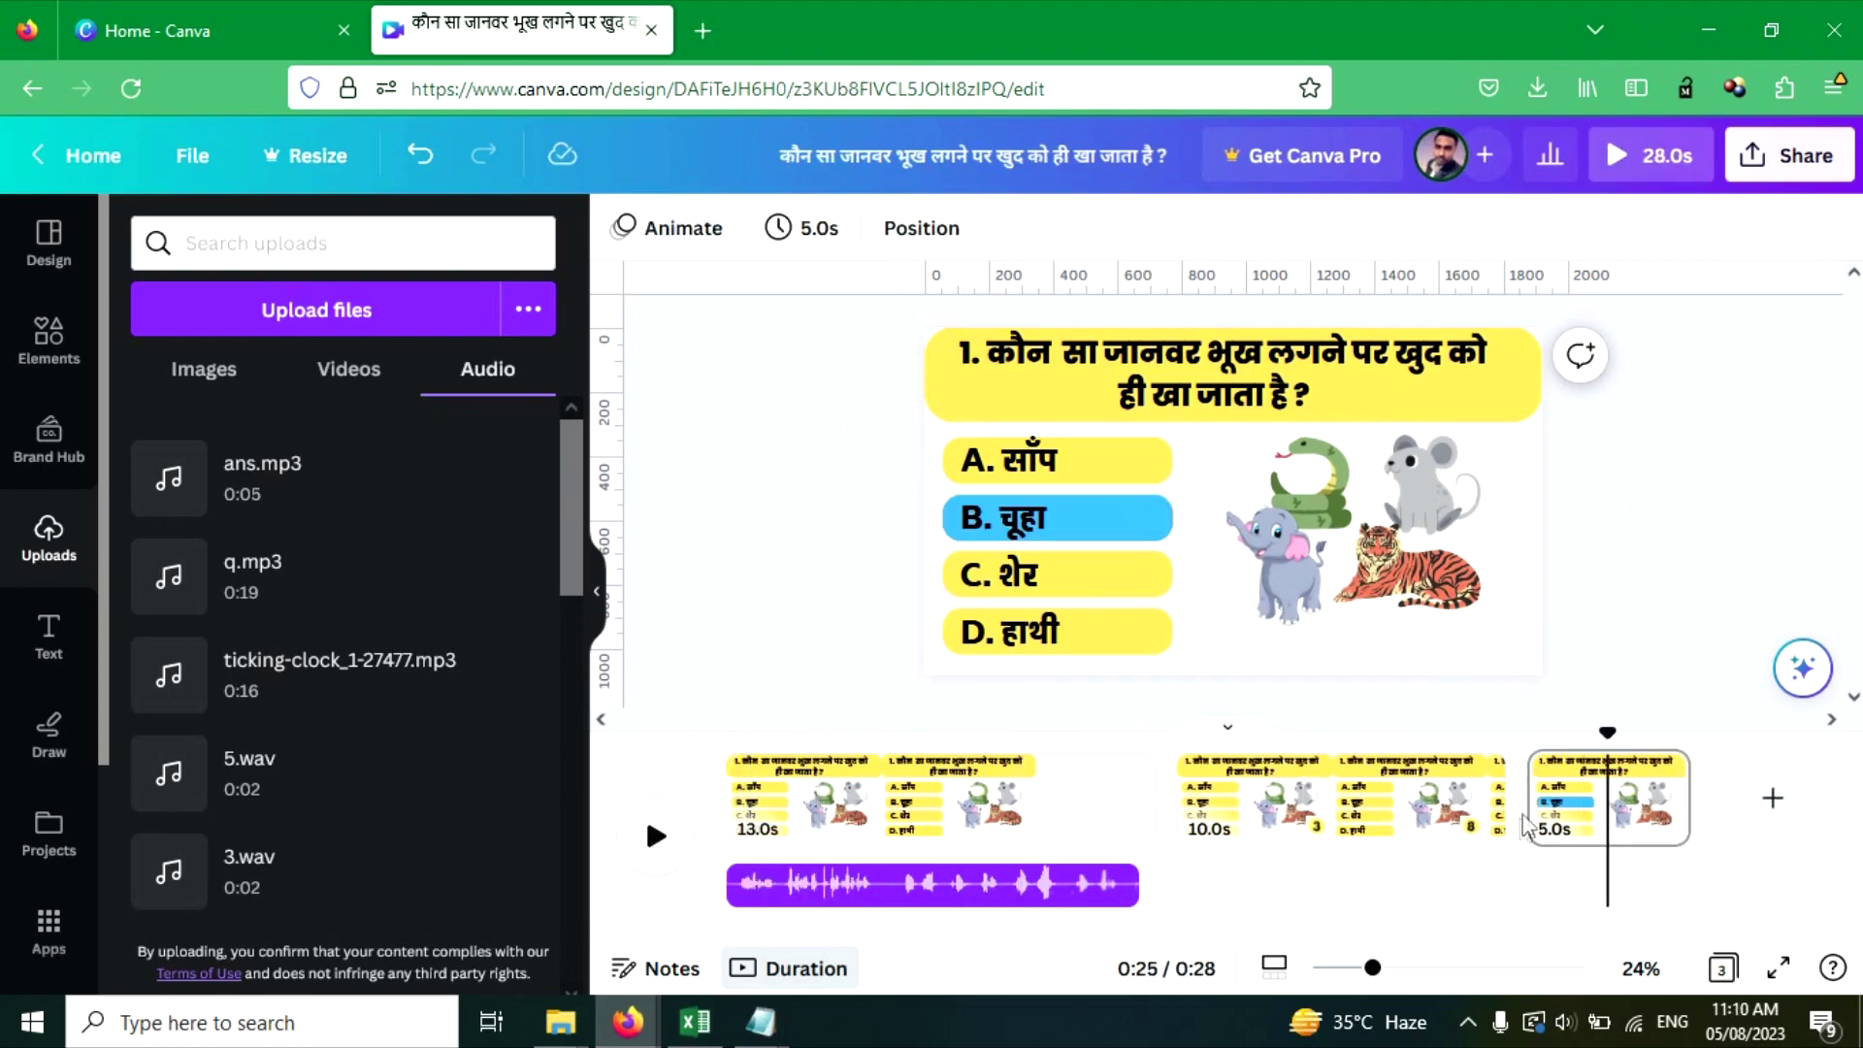
left_click(1531, 815)
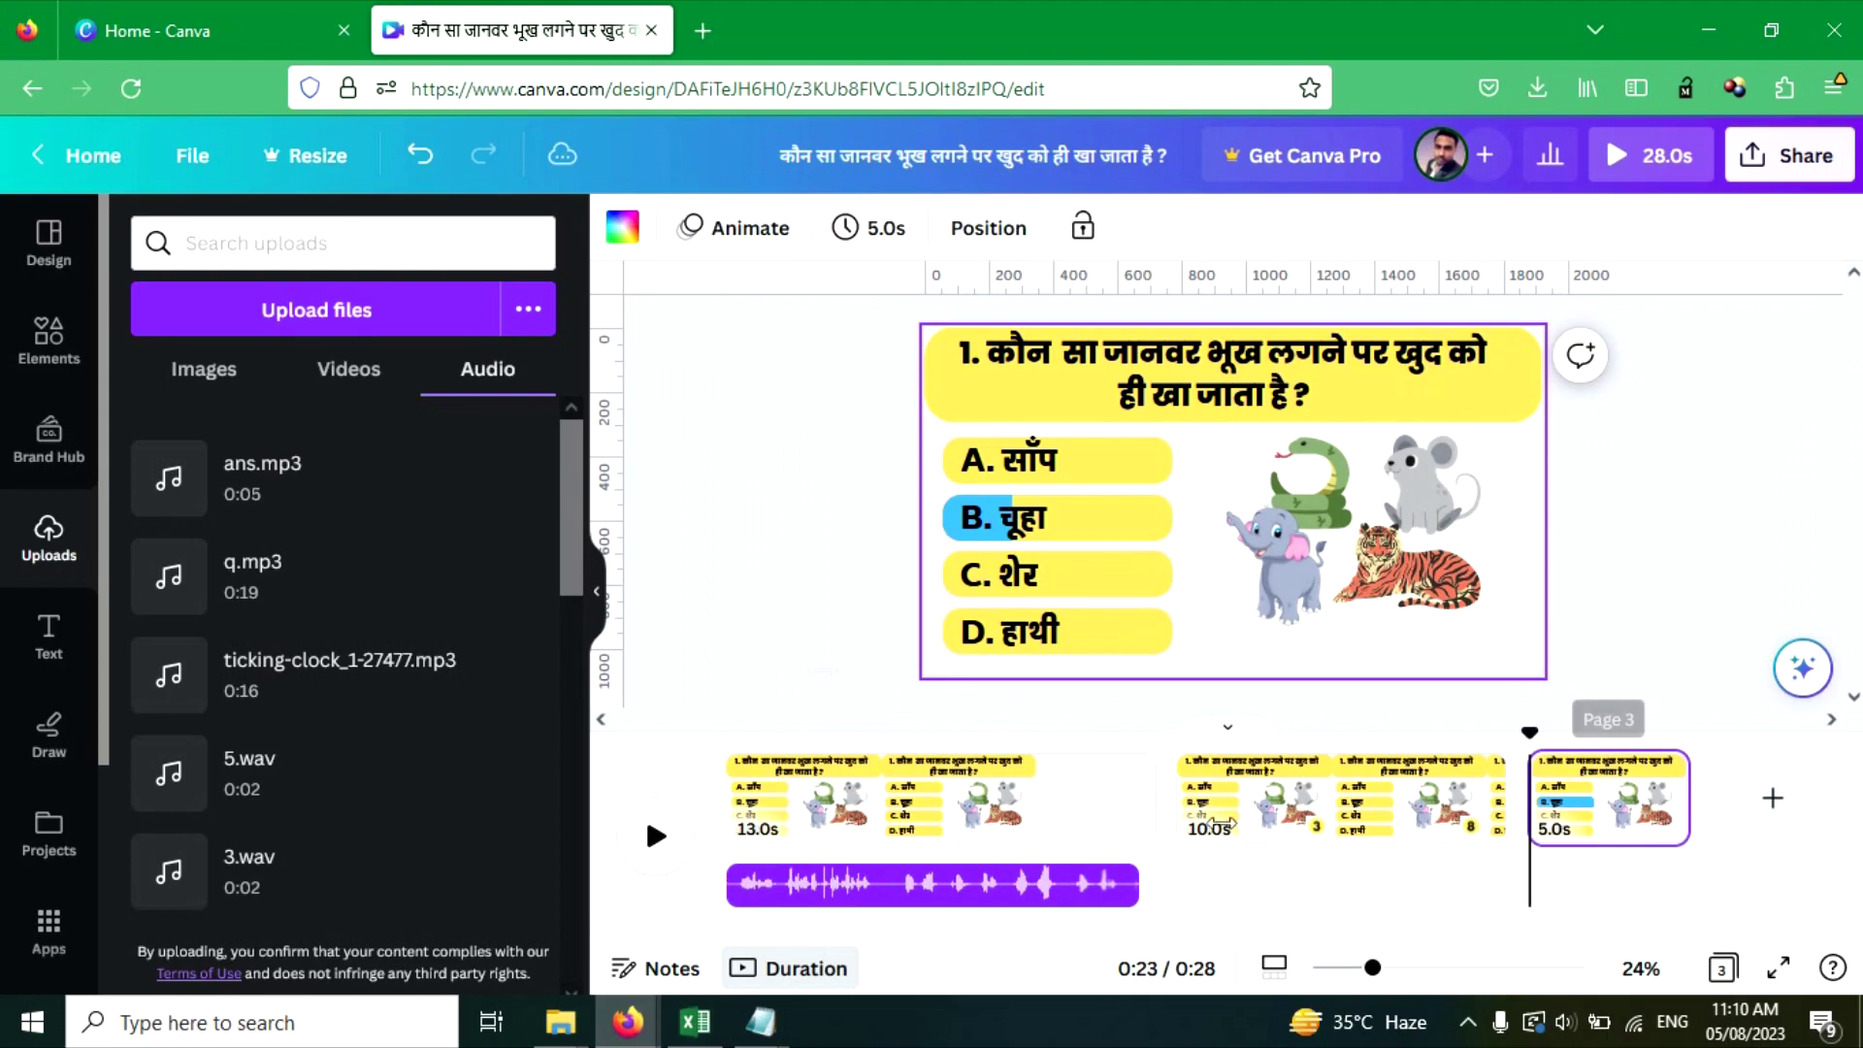
left_click(276, 507)
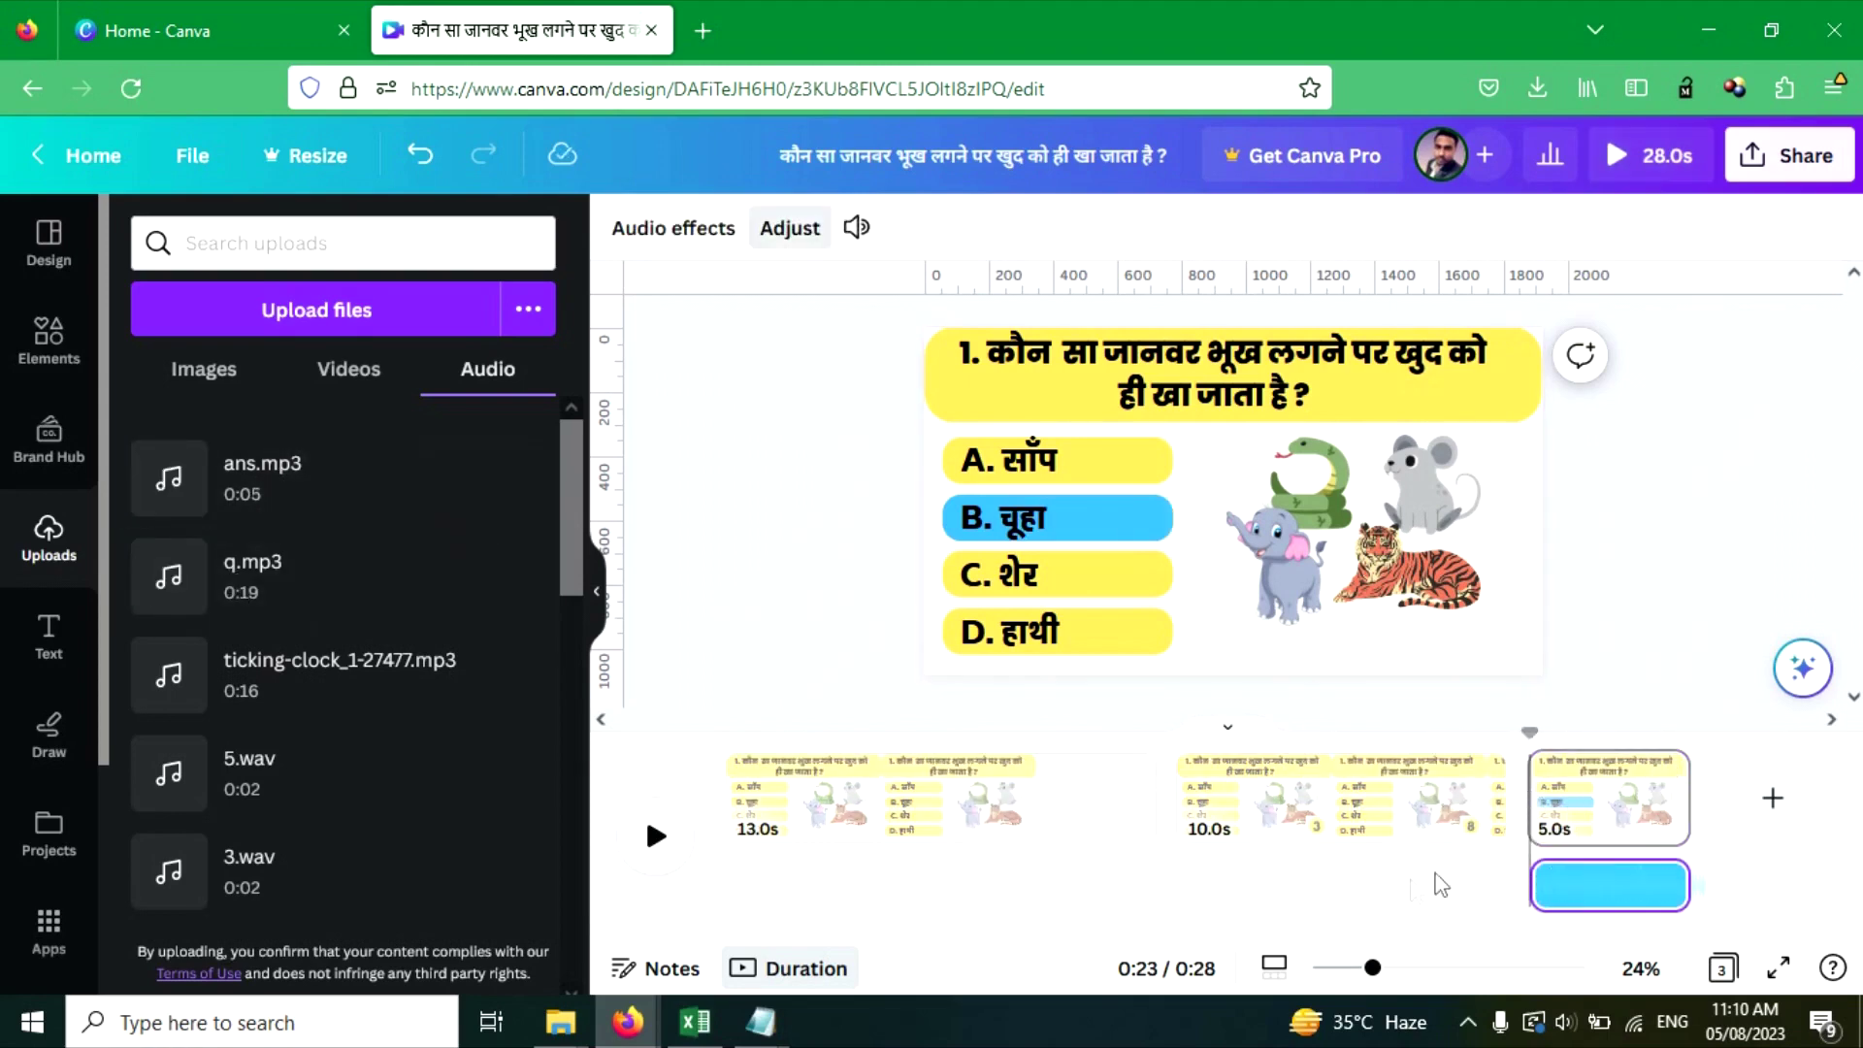
left_click(658, 836)
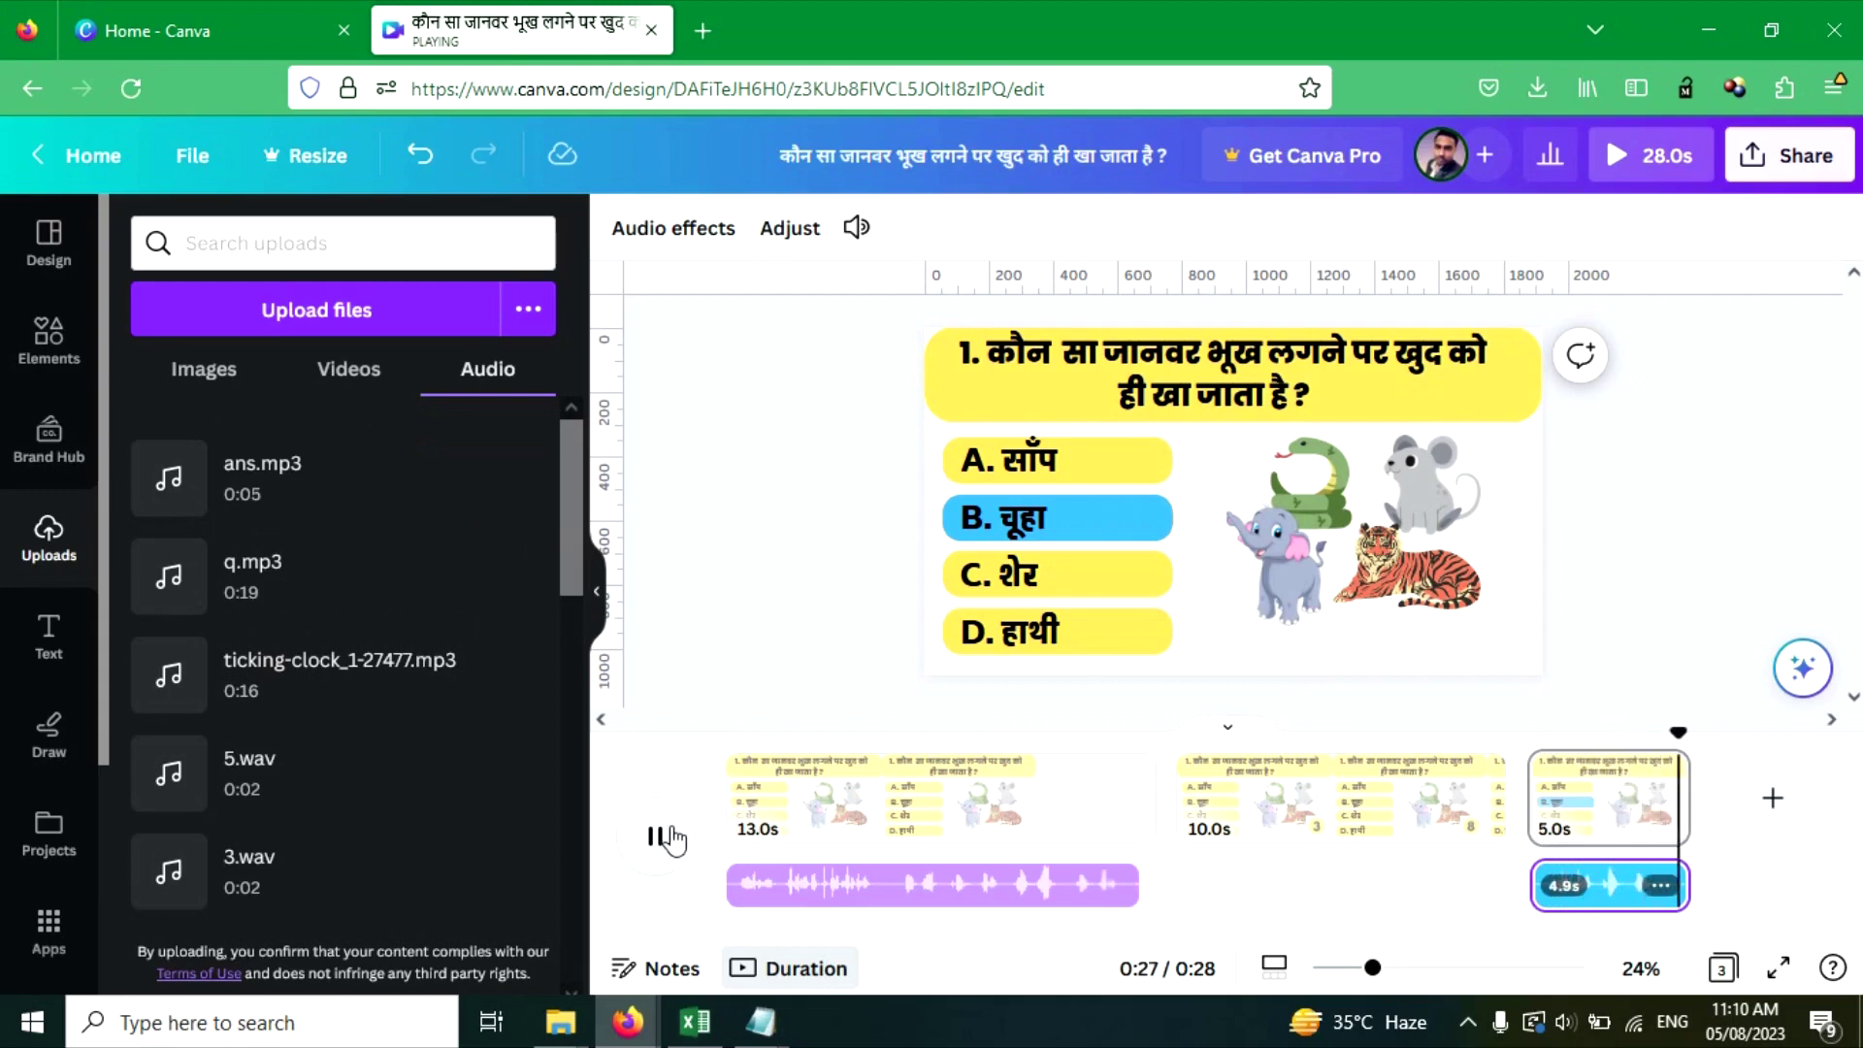
left_click(733, 805)
left_click(661, 832)
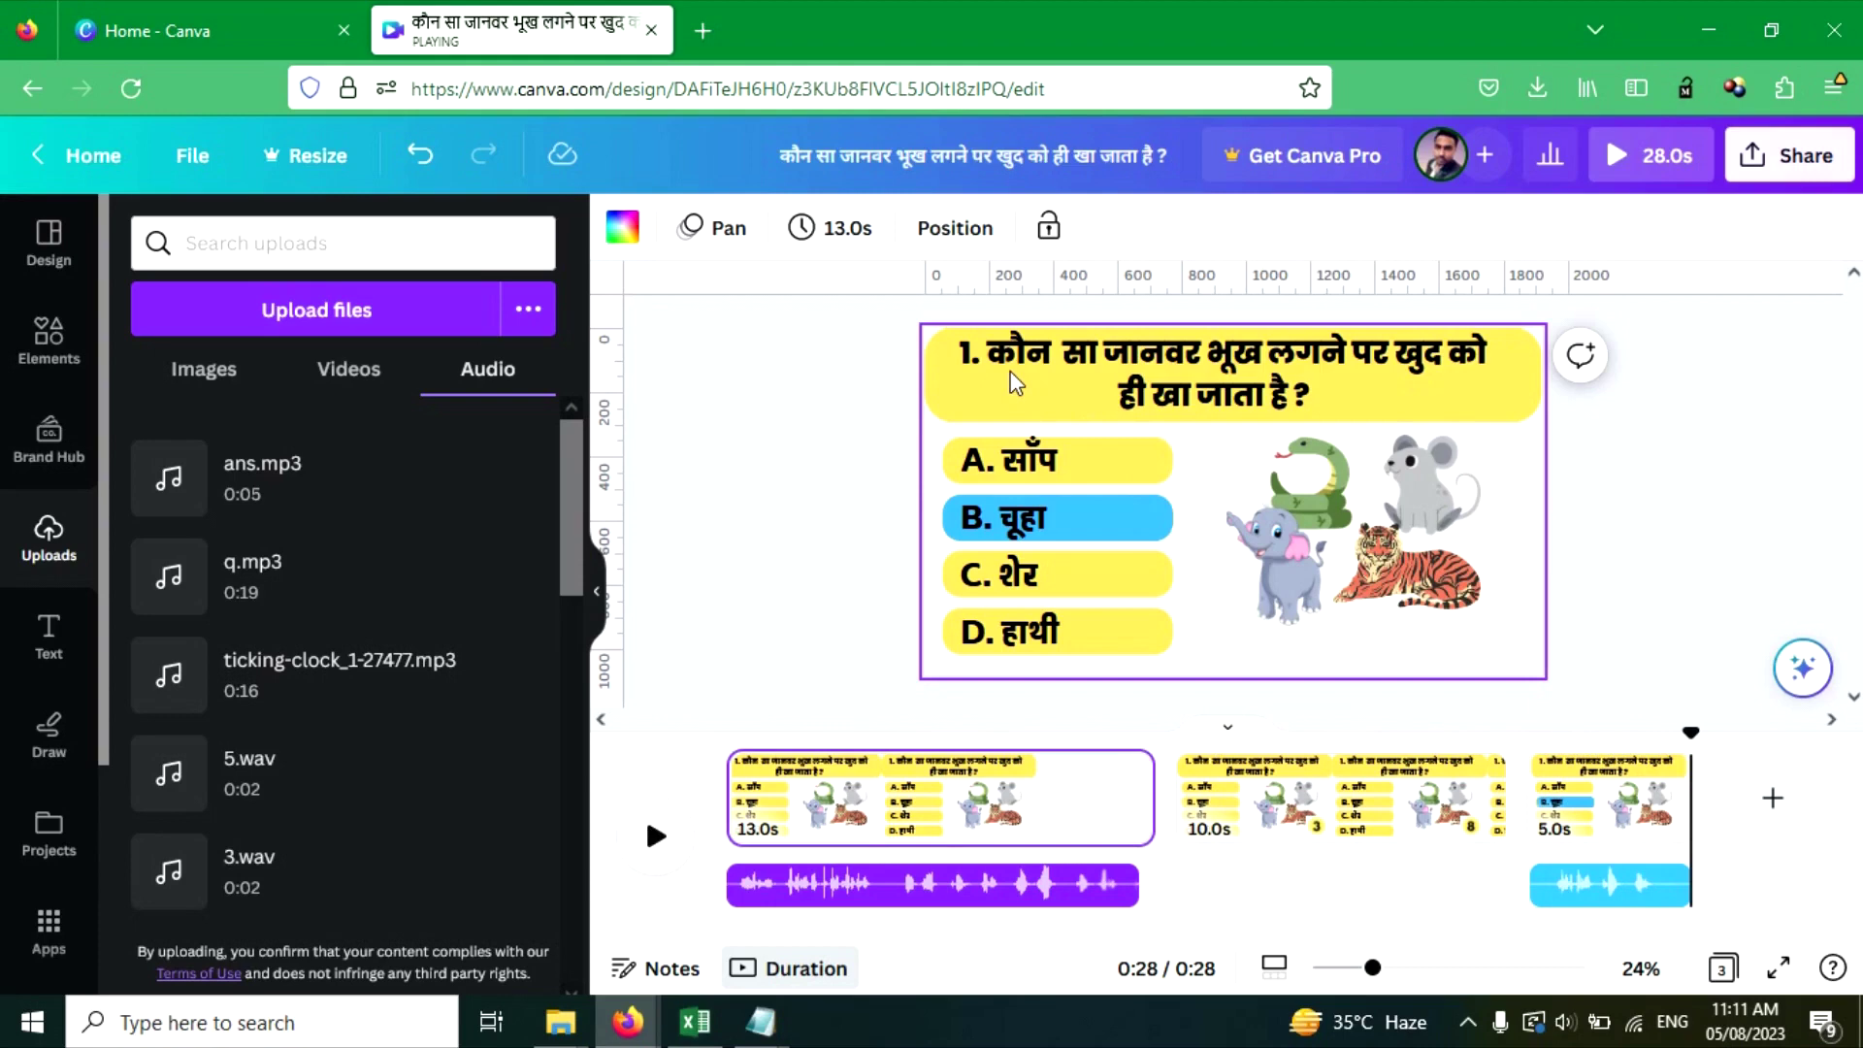
Download all three pages of the design as an MP4 video in 1080p (HD) quality.
left_click(1789, 156)
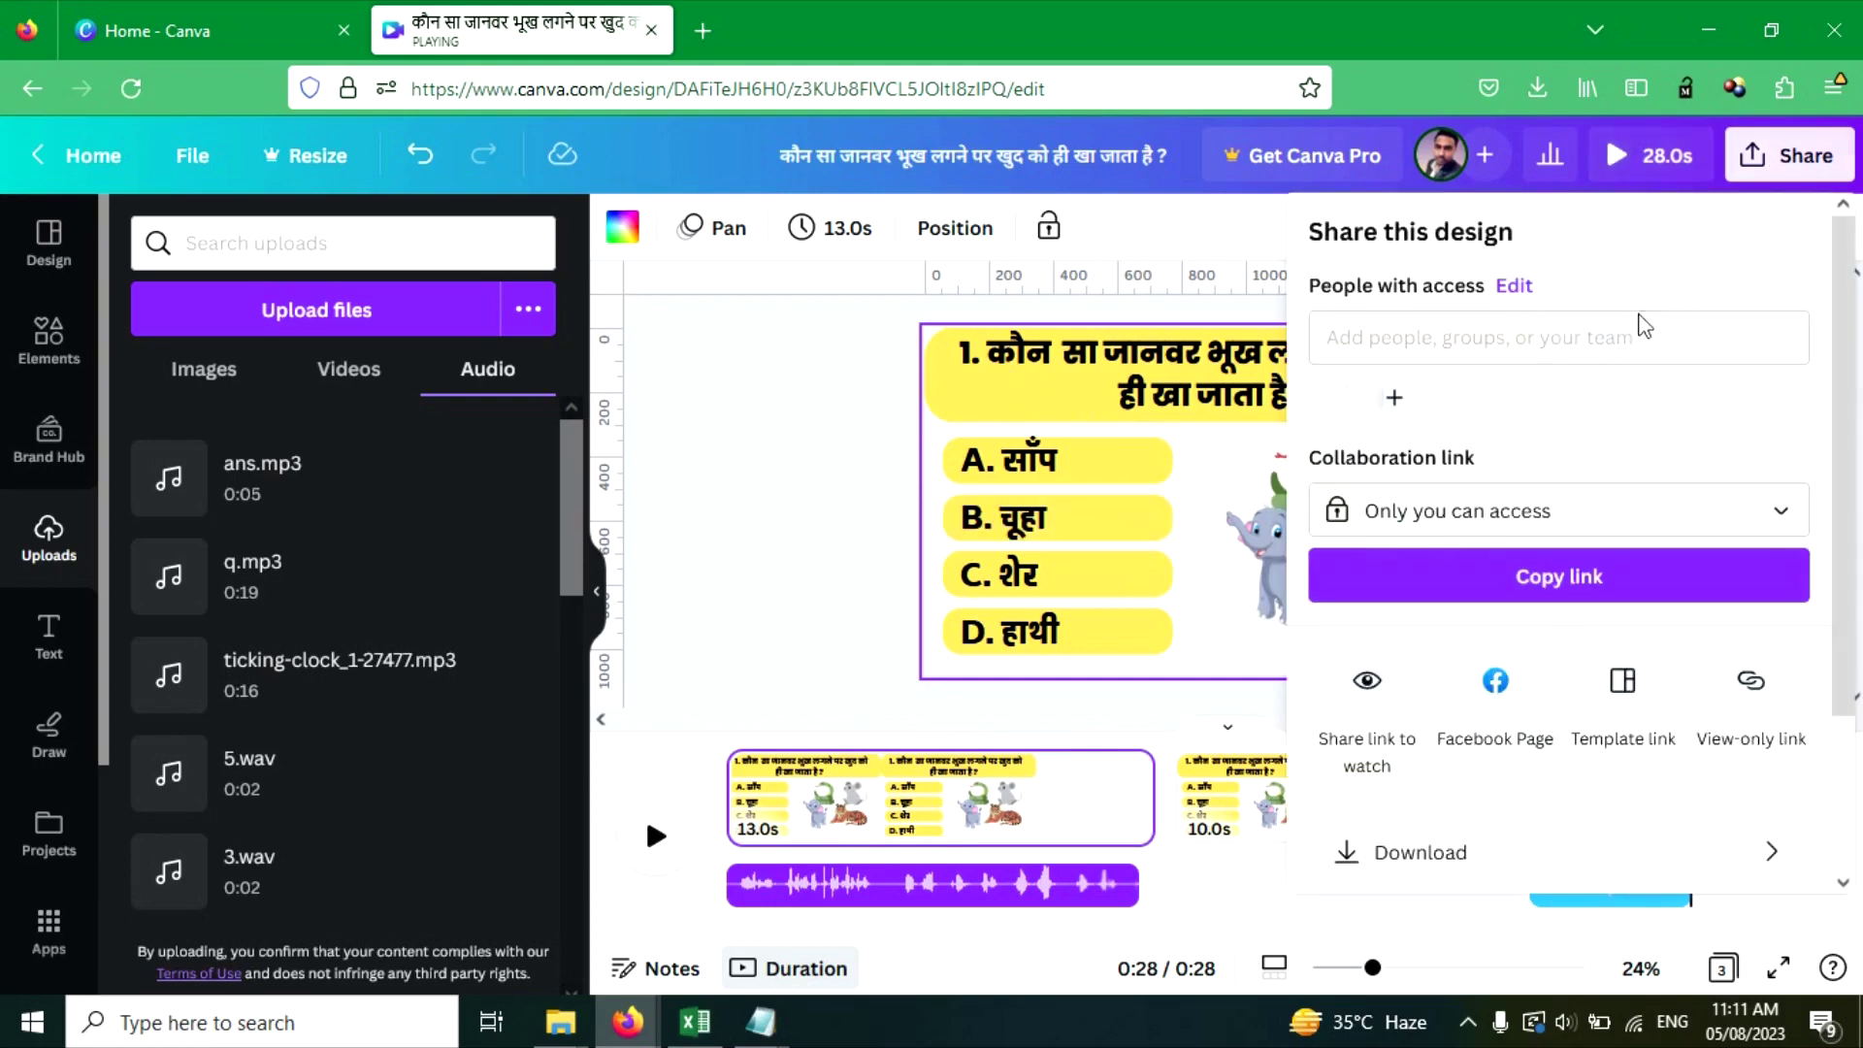
left_click(1461, 851)
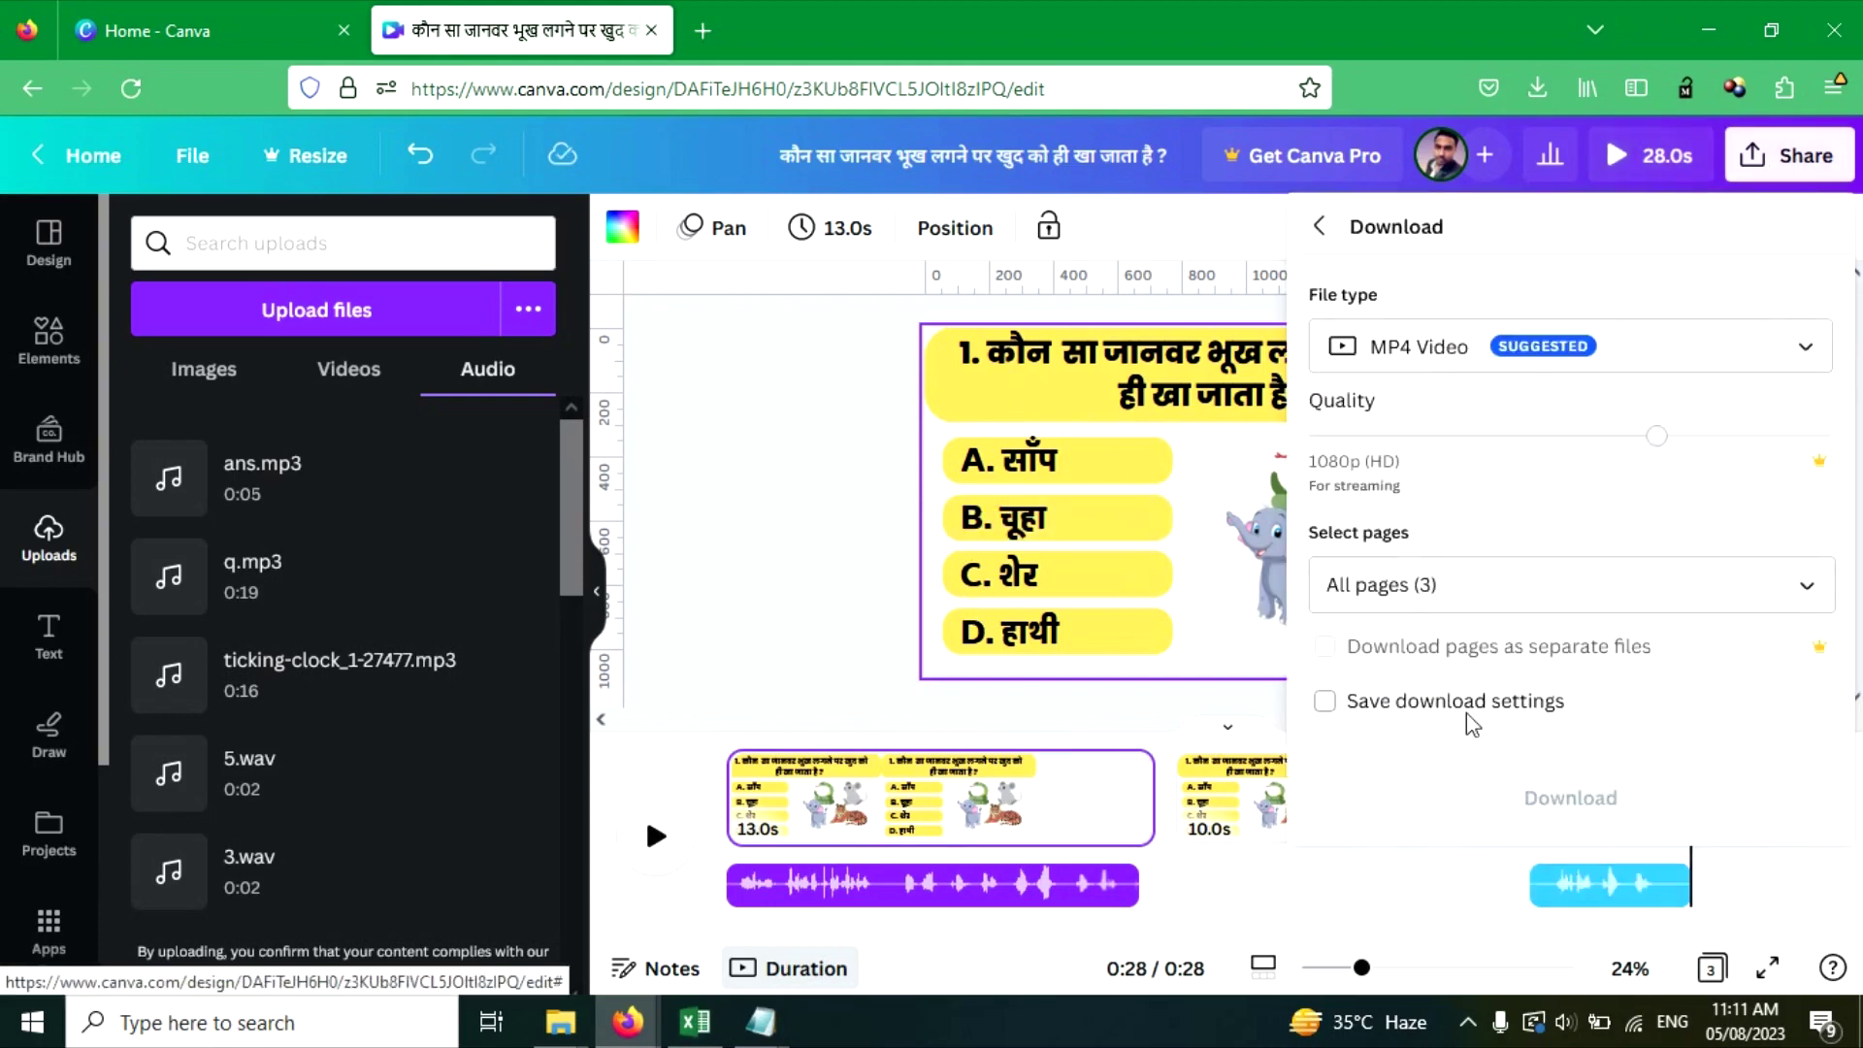
left_click(1472, 818)
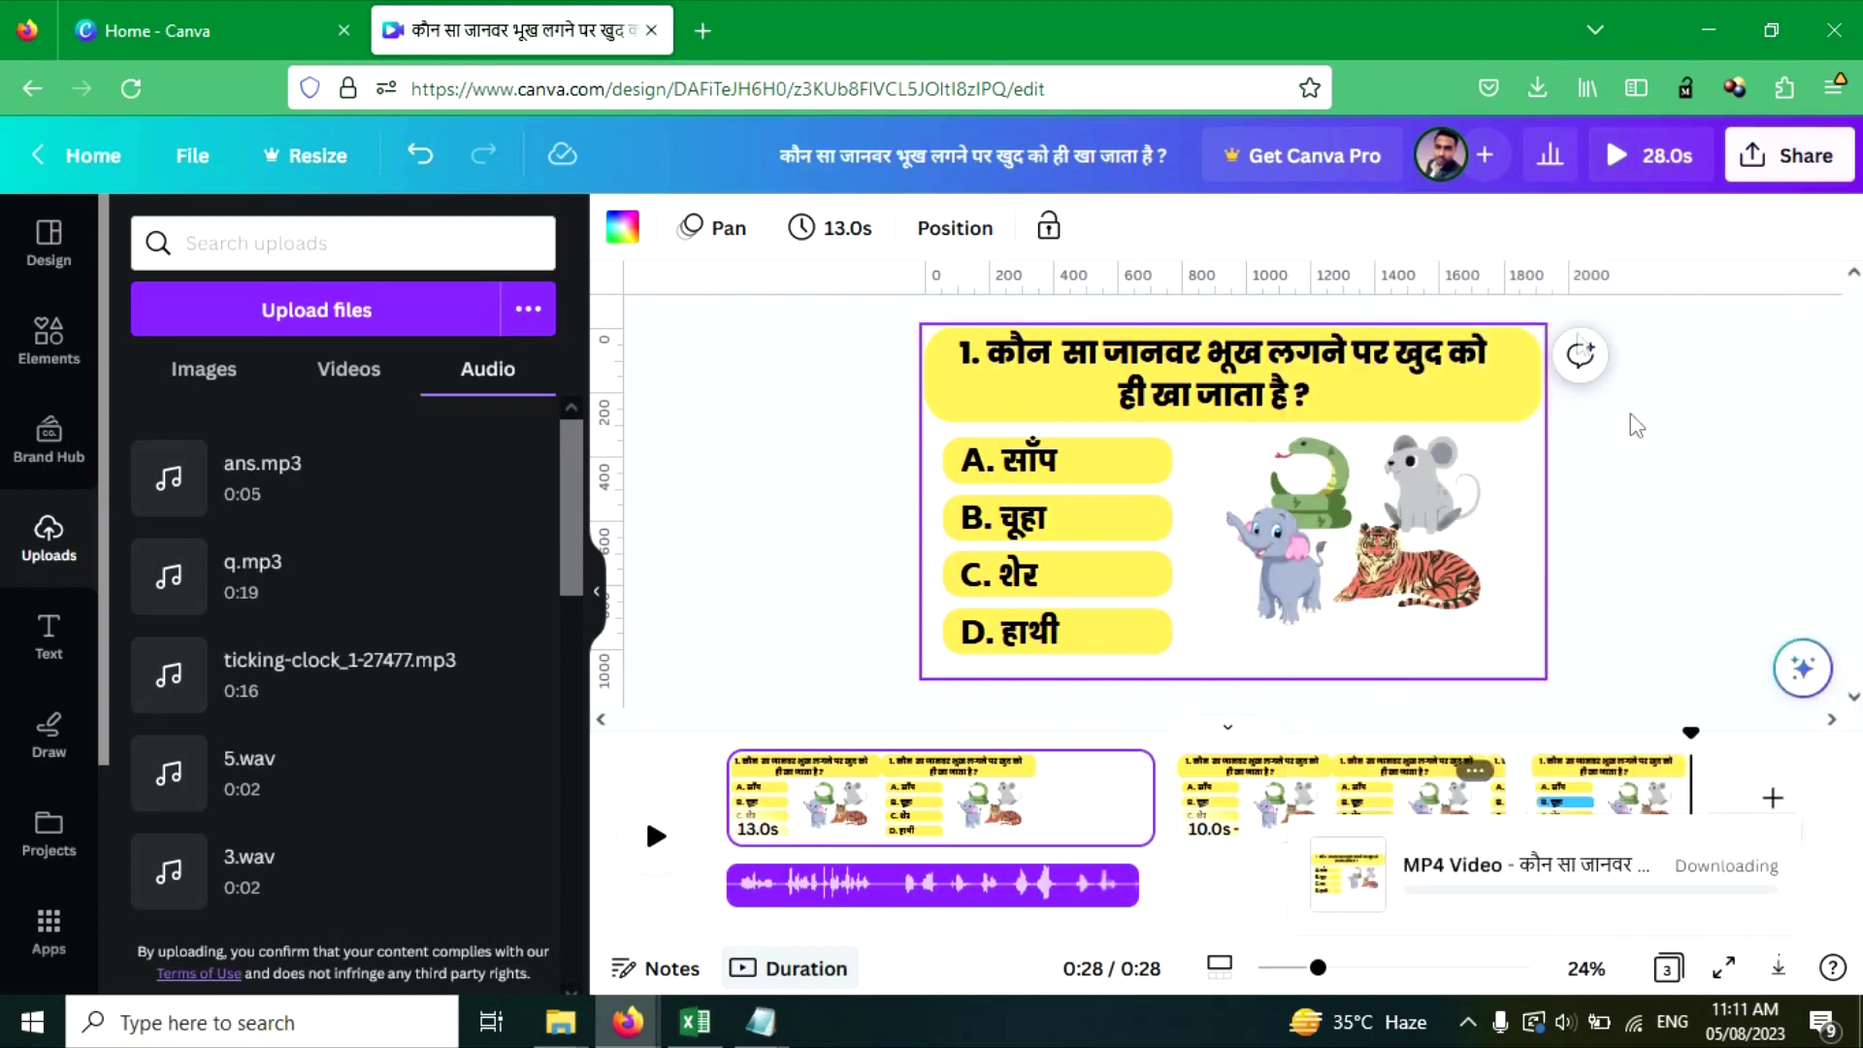